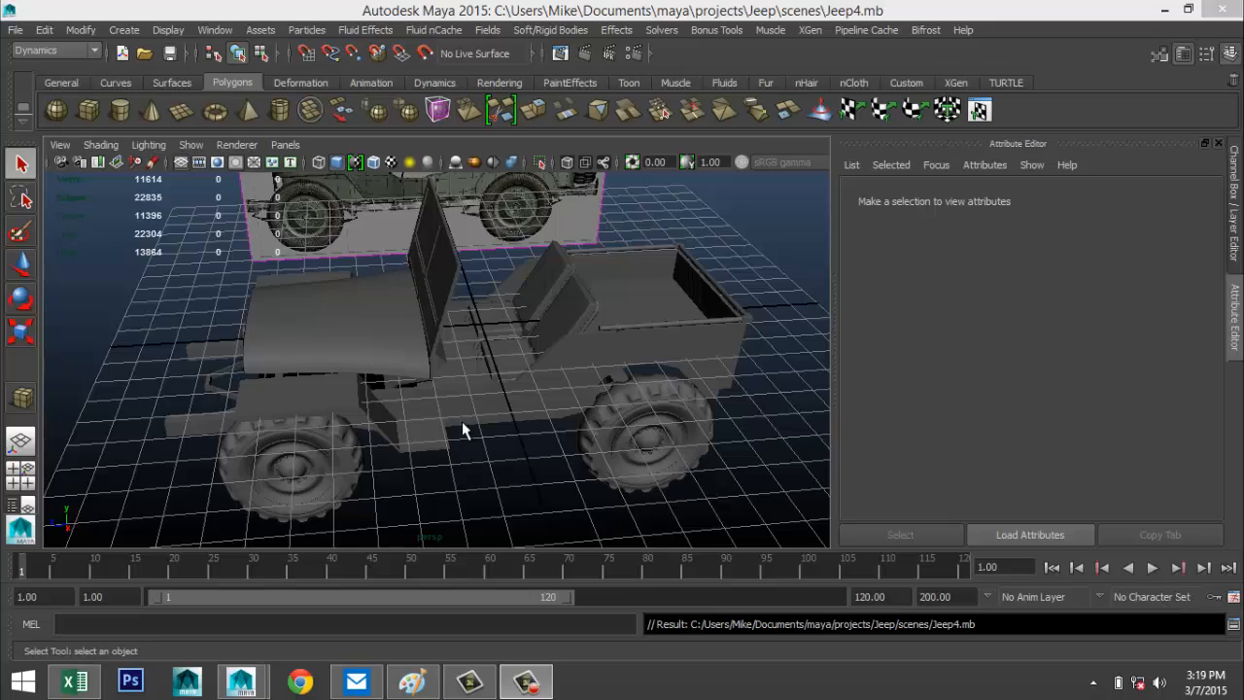
Step: Select all the floor faces of the jeep's rear cargo bed and move them down slightly
alt+drag(464, 420, 620, 398)
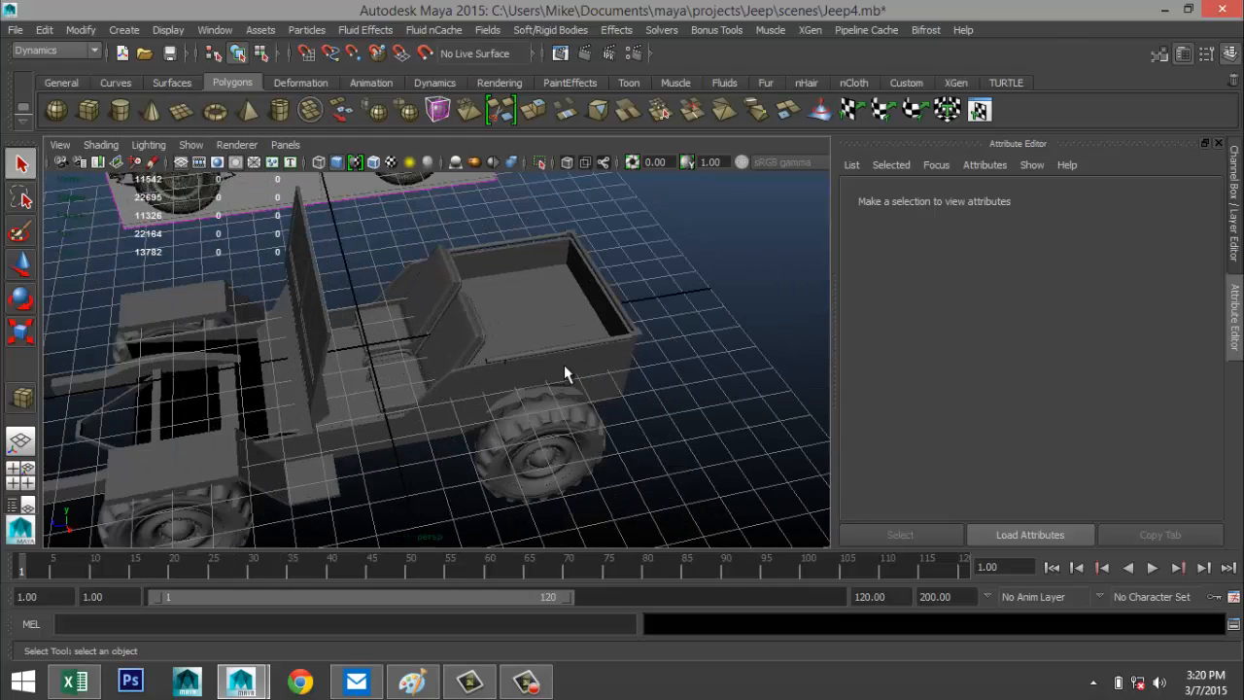
alt+drag(563, 367, 576, 393)
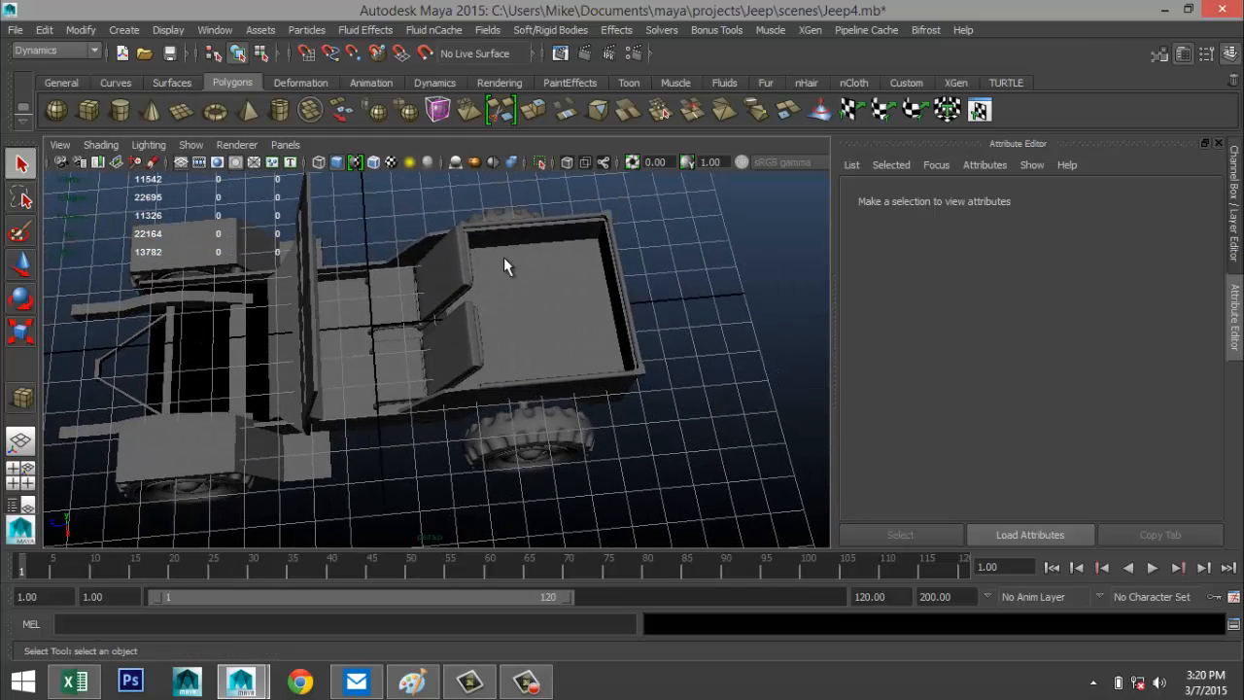
scroll(544, 287, up, 5)
right_drag(583, 219, 590, 270)
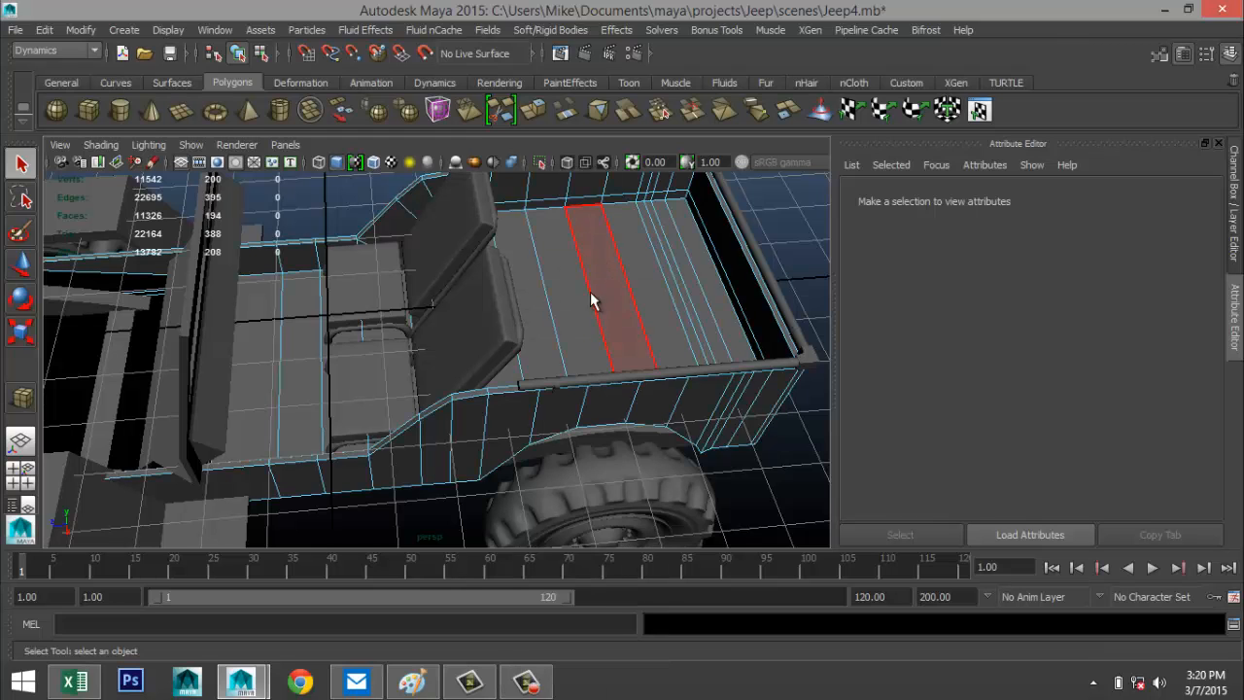
alt+drag(633, 314, 613, 316)
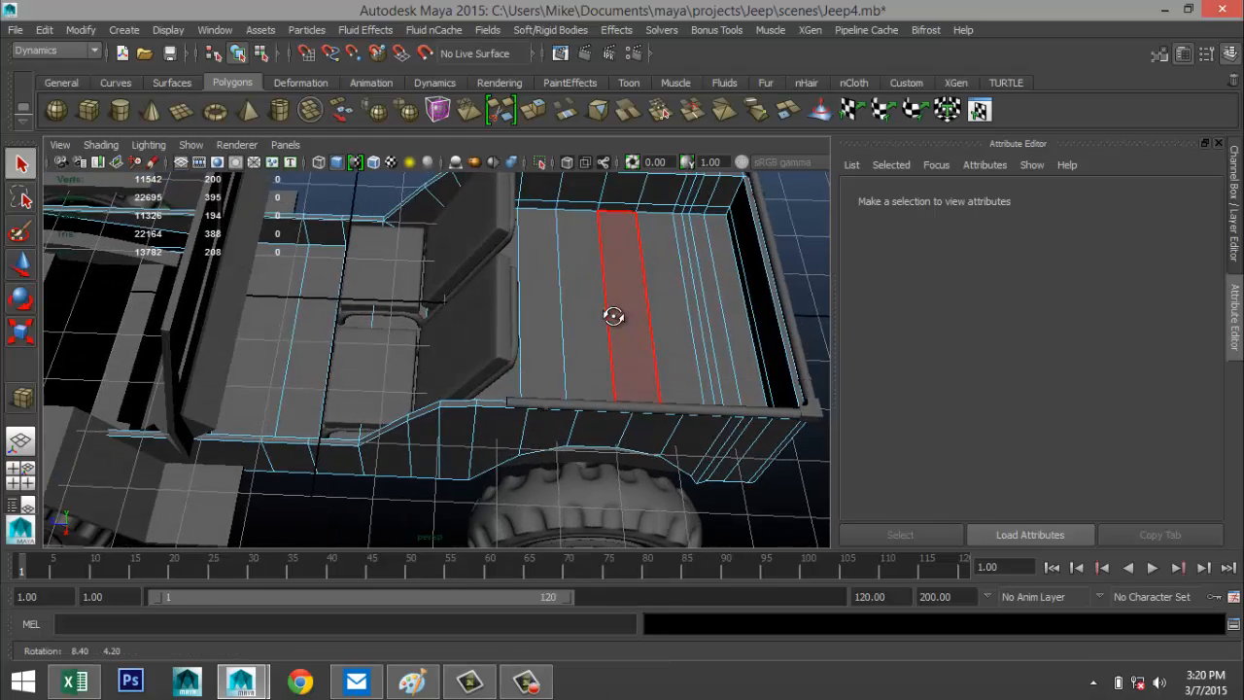
click(729, 311)
shift+double_click(534, 322)
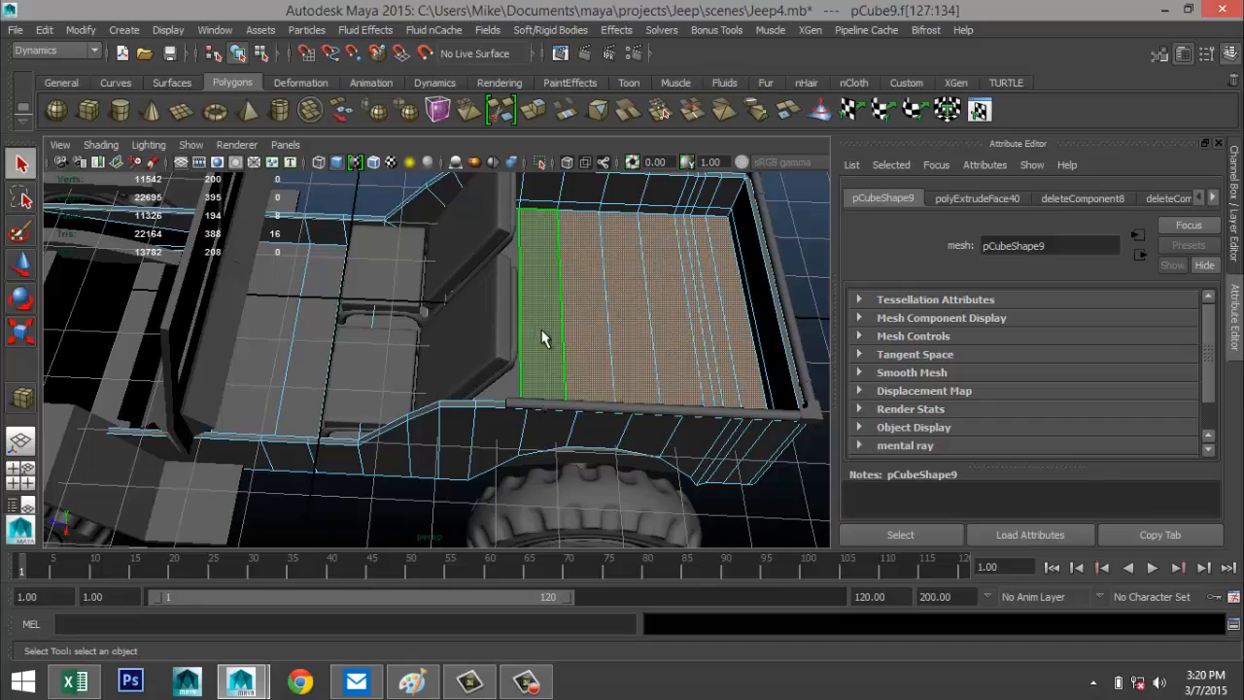
alt+drag(599, 369, 533, 398)
shift+click(545, 341)
key(w)
mouse_move(639, 326)
alt+mouse_down()
mouse_move(488, 333)
mouse_move(563, 329)
mouse_move(638, 344)
alt+mouse_up()
scroll(658, 391, down, 5)
alt+middle_drag(657, 391, 638, 336)
alt+drag(637, 336, 668, 356)
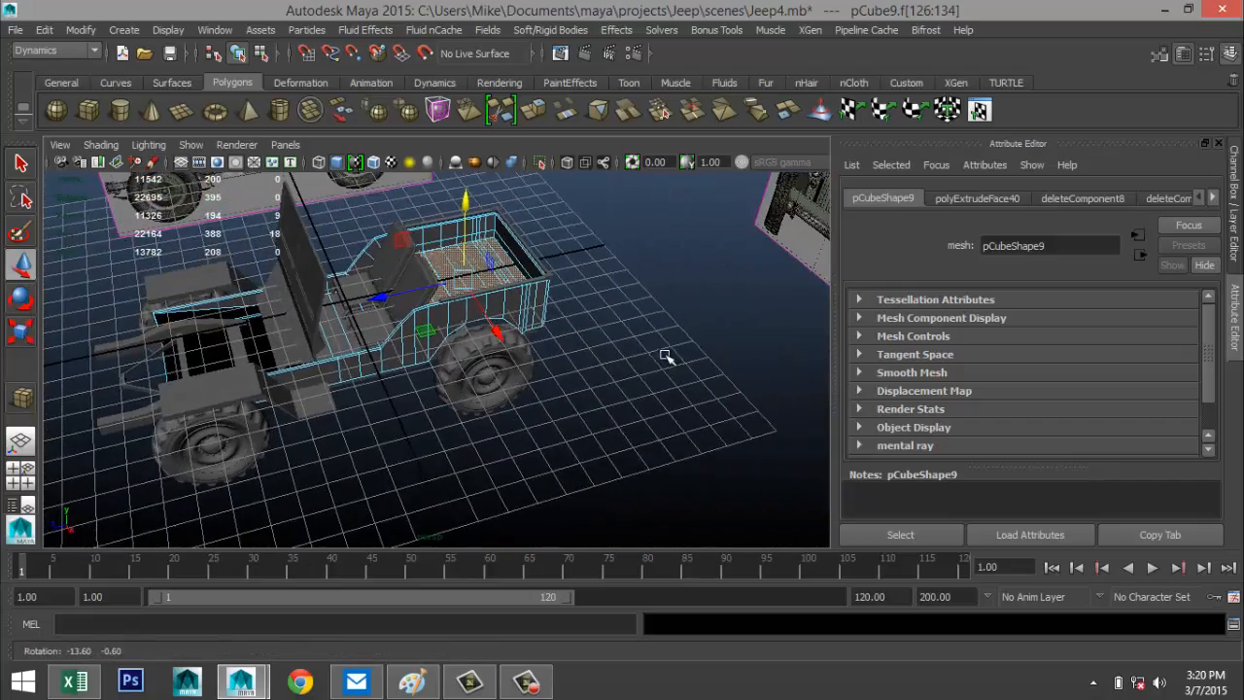
Step: Draw a low rectangular polygon cube on the grid beside the jeep and move it across into the rear bed
click(88, 111)
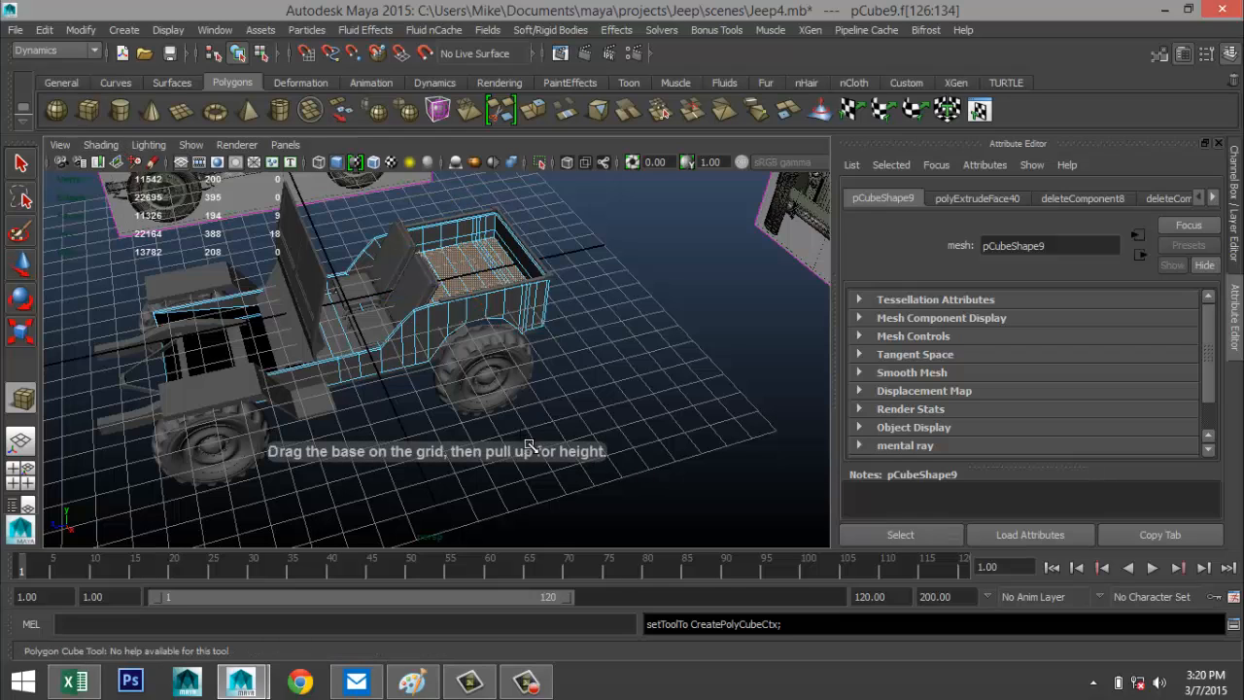
drag(517, 439, 649, 454)
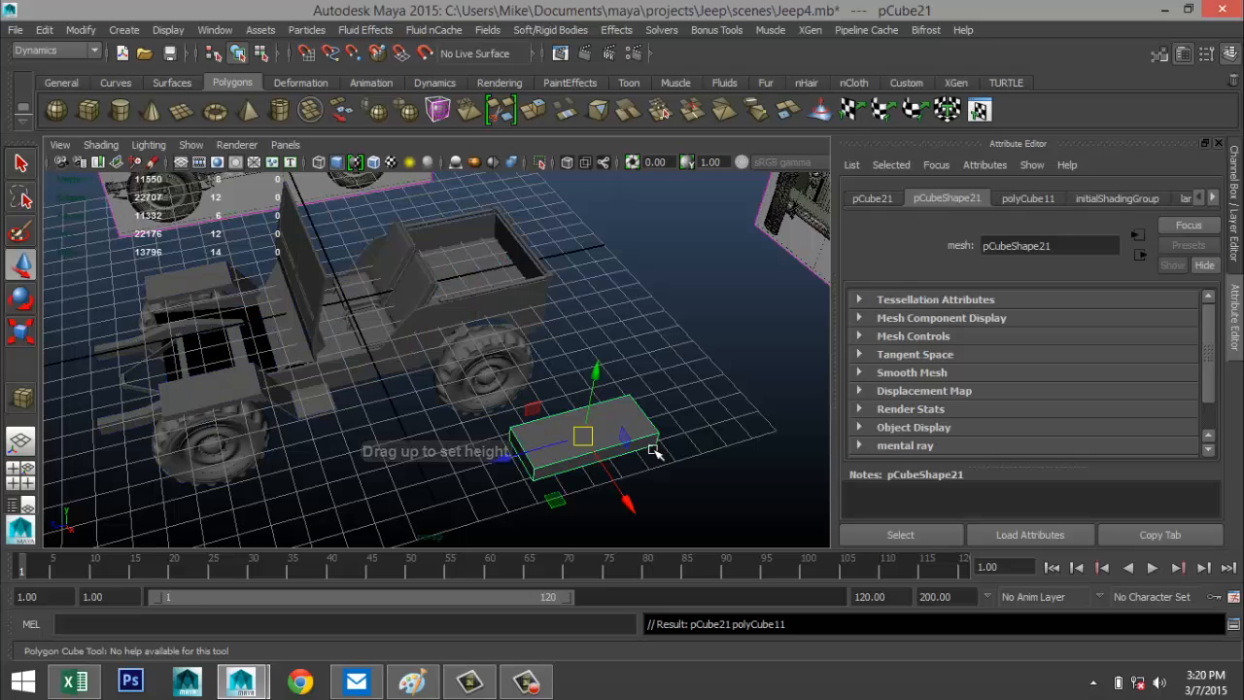
drag(625, 498, 500, 316)
Step: In the top view, align the new box with the tailgate and one side wall of the rear bed
click(22, 474)
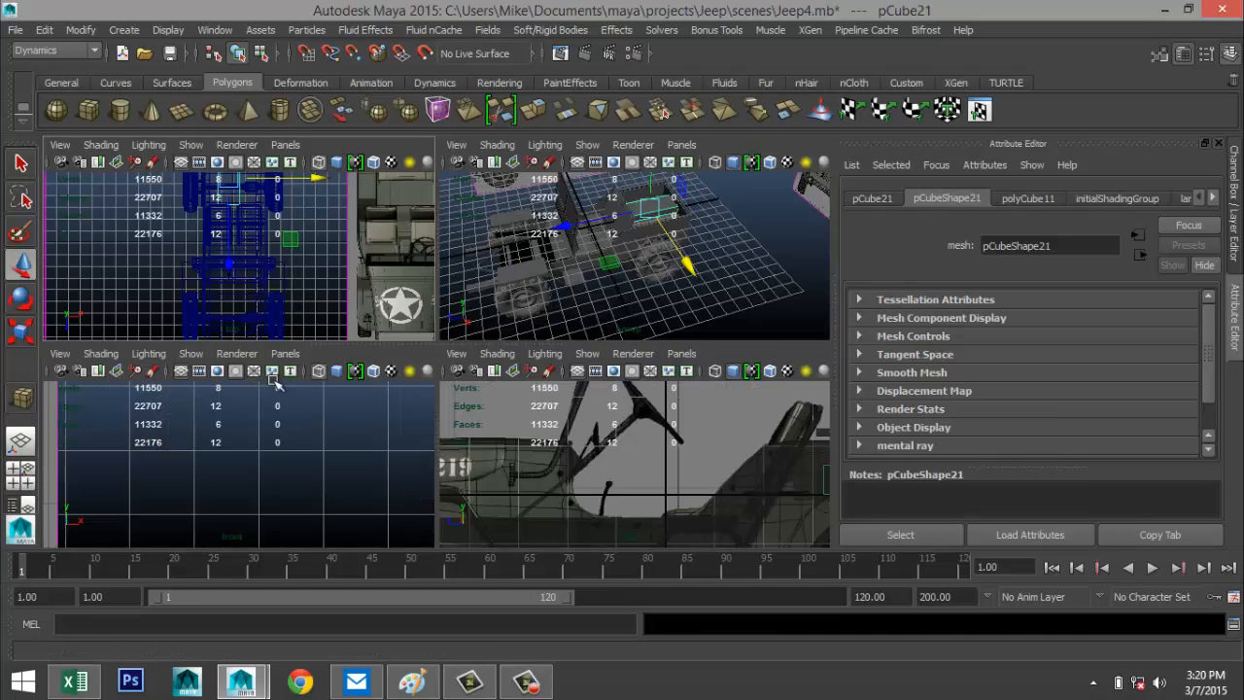
key(space)
key(f)
scroll(369, 321, down, 7)
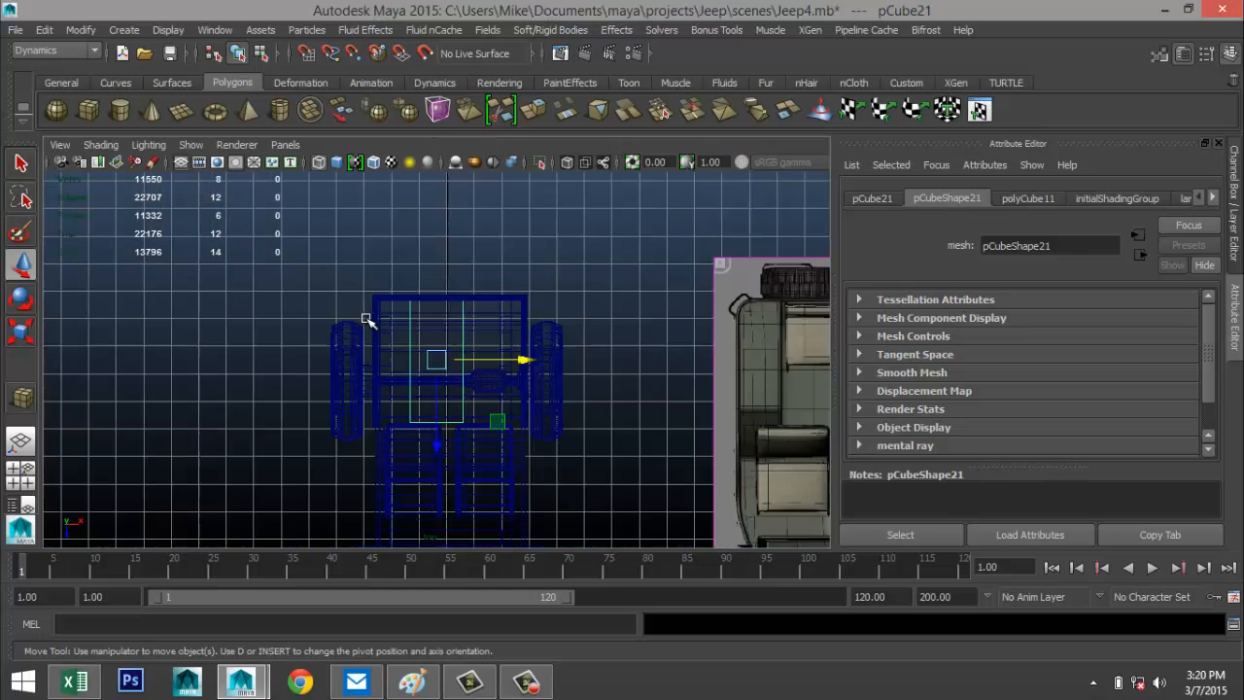
scroll(492, 366, up, 5)
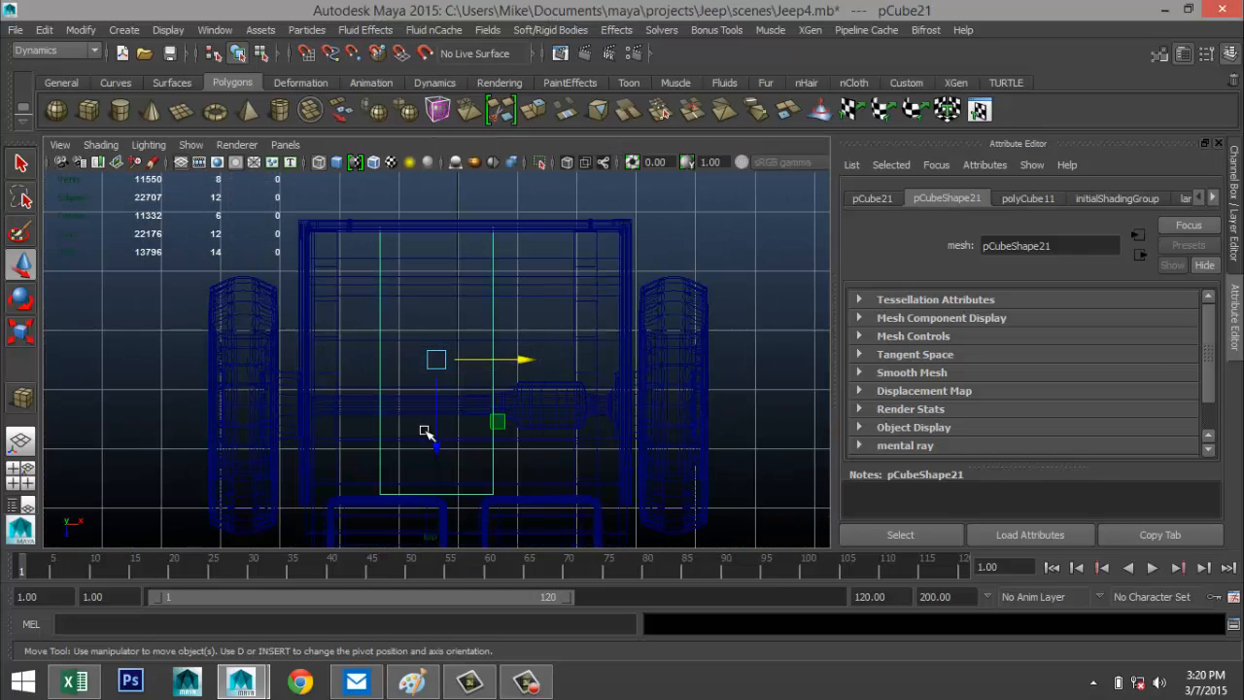
drag(435, 432, 437, 438)
drag(520, 366, 451, 367)
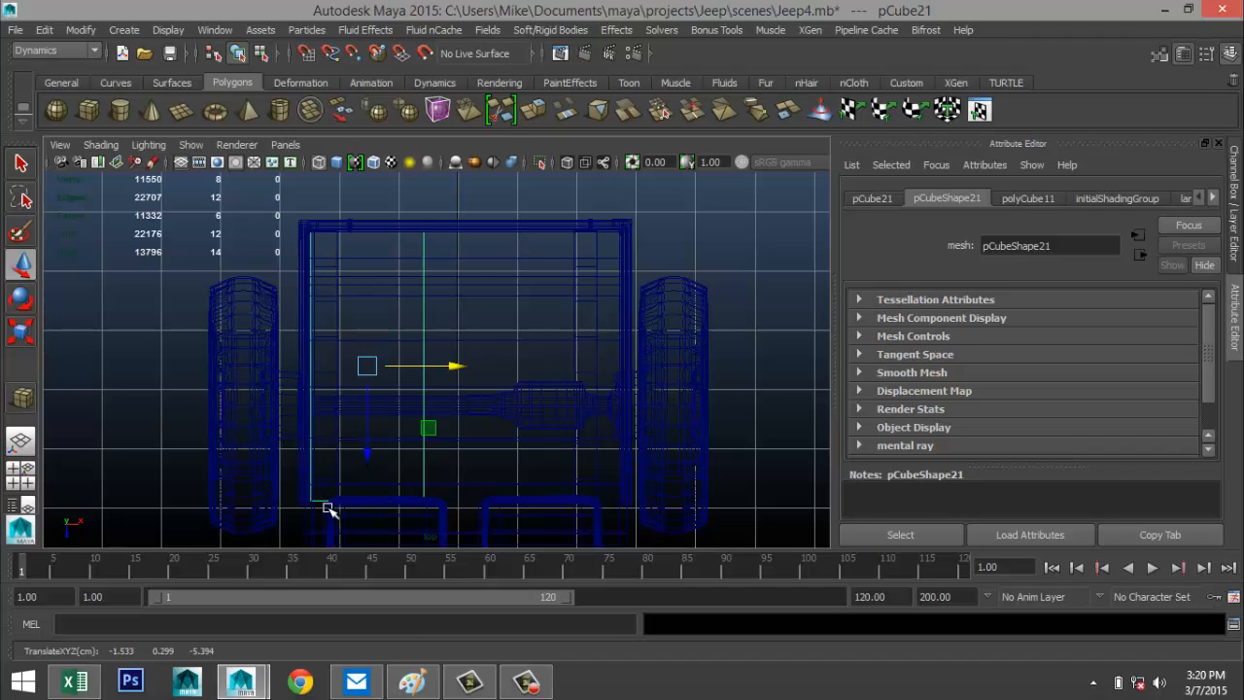
Step: Shorten the box by moving its seat-side end vertices back toward the tailgate
right_drag(322, 500, 249, 236)
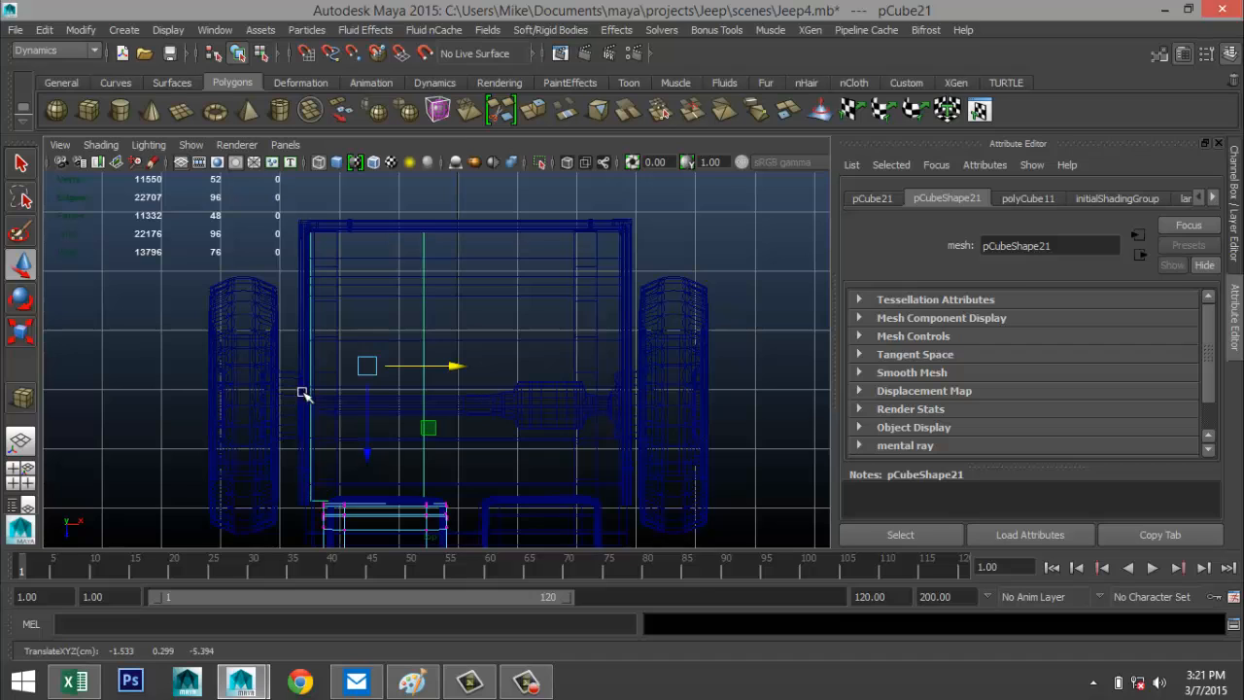
right_drag(308, 384, 243, 226)
click(189, 283)
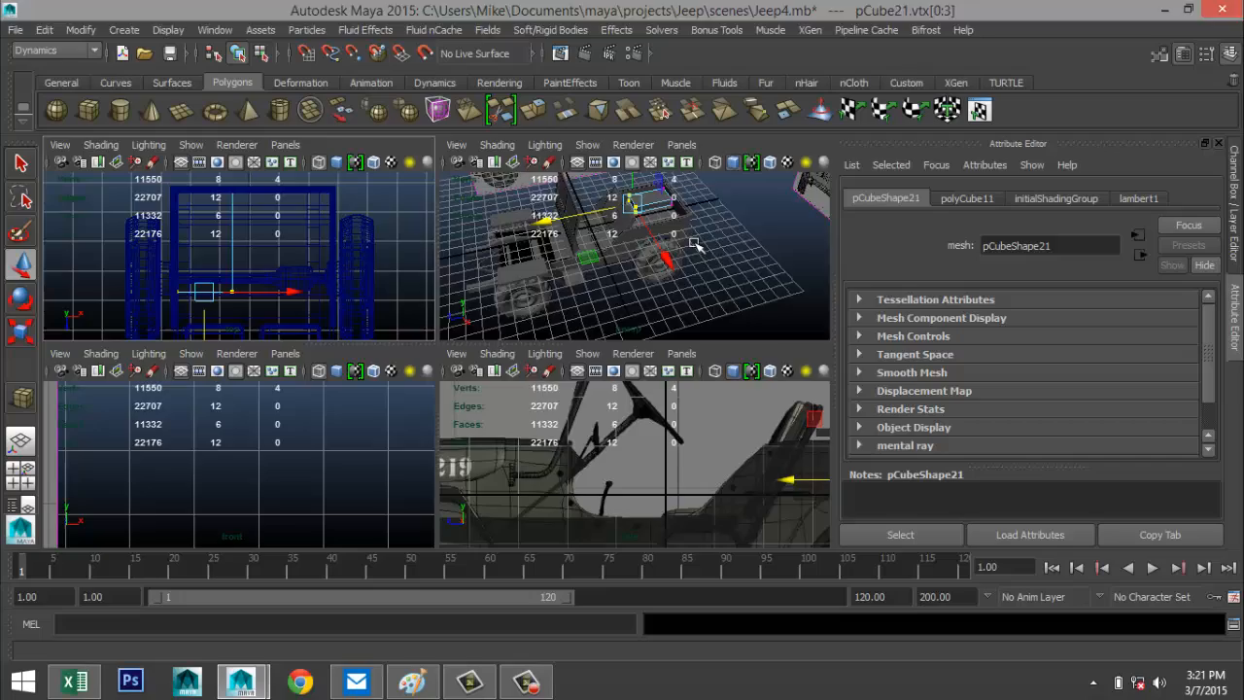
Step: Narrow the box in the perspective view by moving its inner side vertices toward the adjacent side wall
key(space)
key(f)
scroll(559, 328, down, 3)
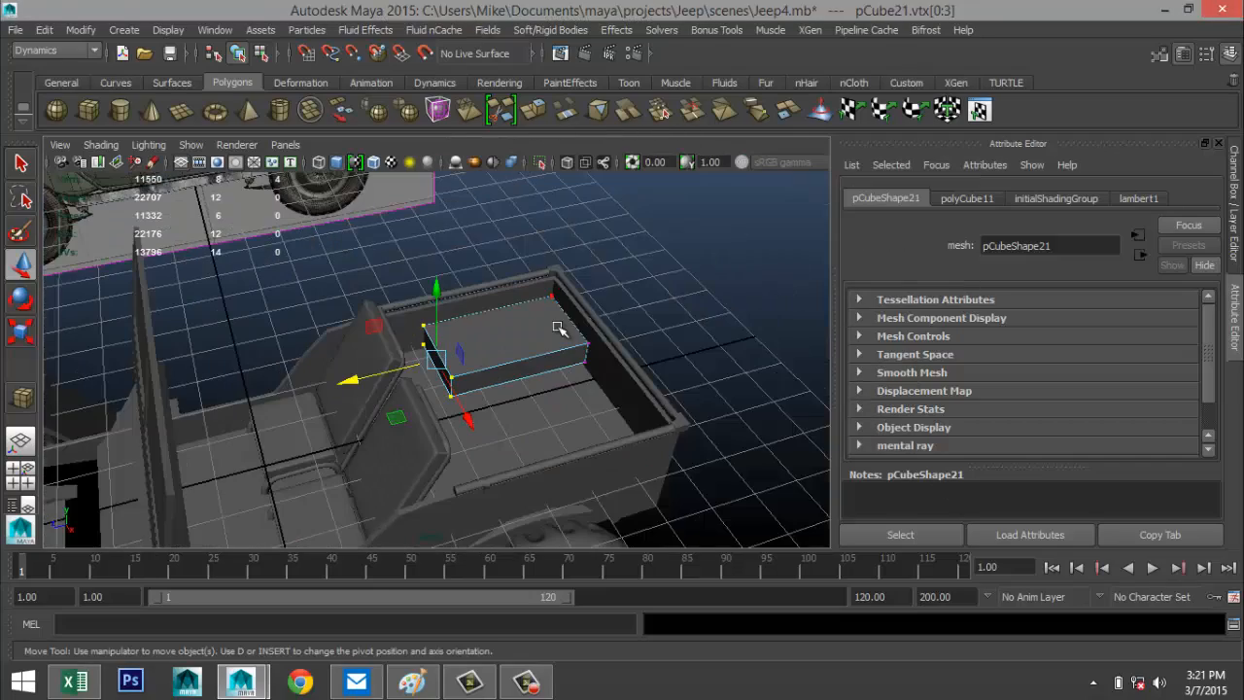
alt+drag(553, 340, 544, 449)
drag(444, 376, 482, 428)
shift+drag(571, 306, 596, 373)
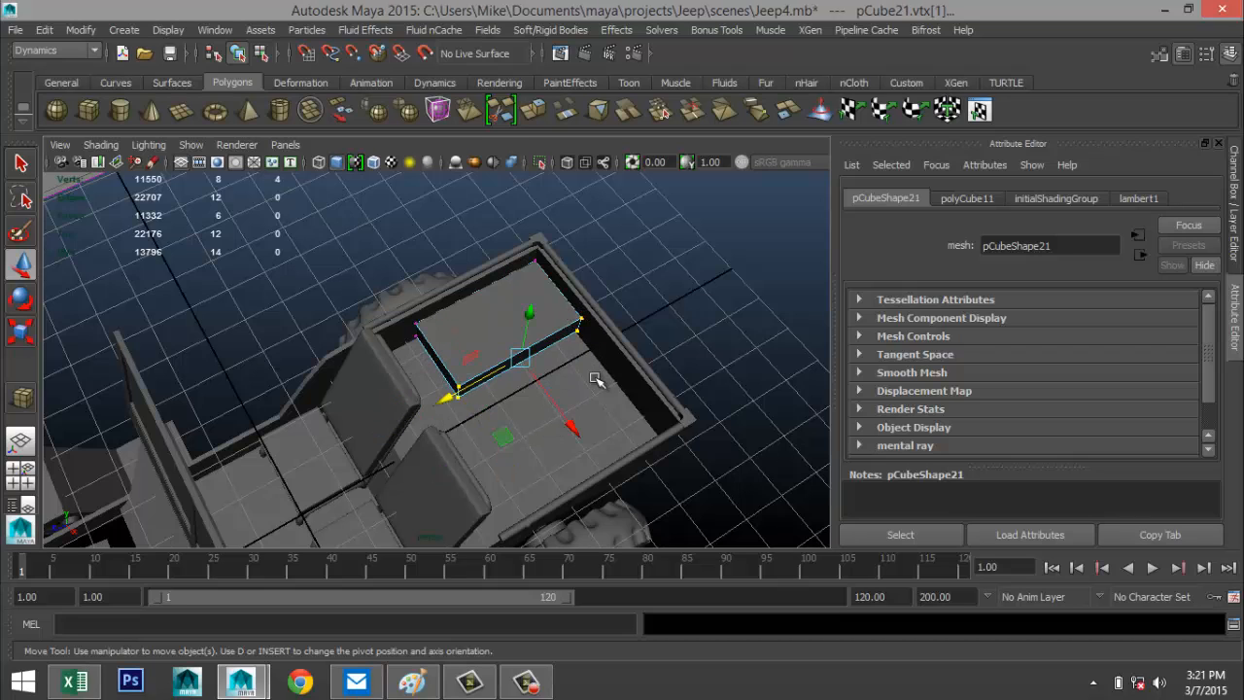
drag(574, 428, 561, 396)
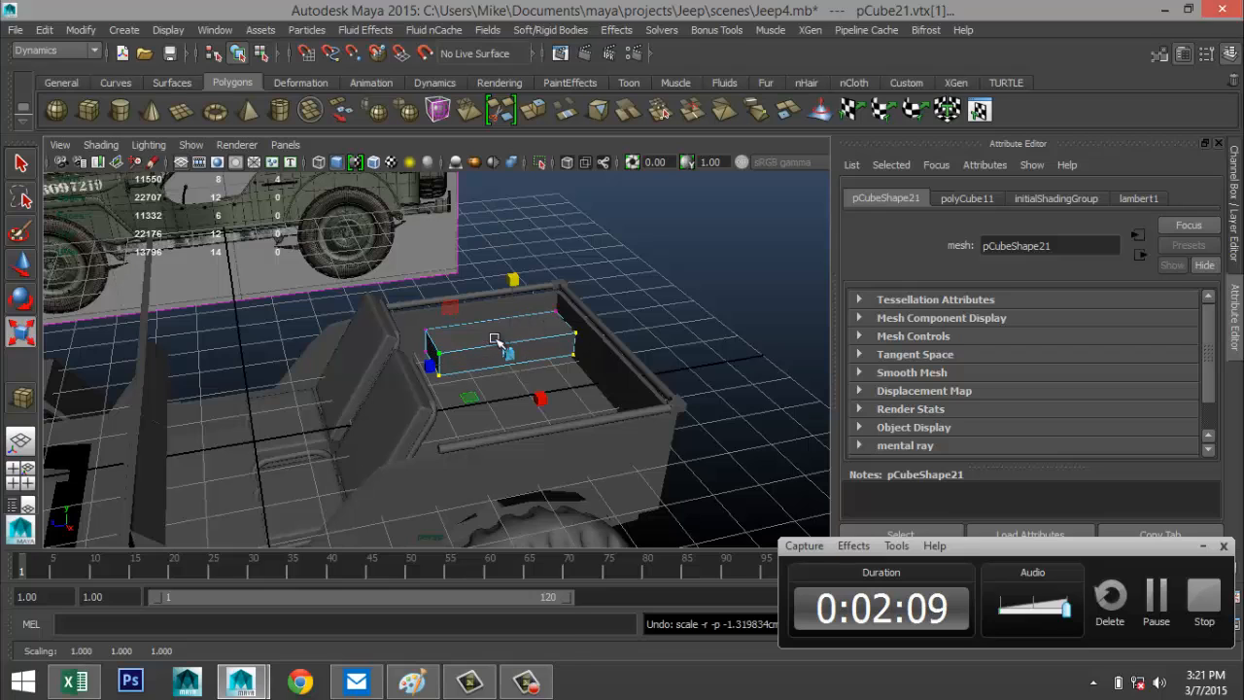
Step: Select the box as a whole object and lower it toward the bed floor, to a Y translation of about 0.08 cm
right_click(542, 291)
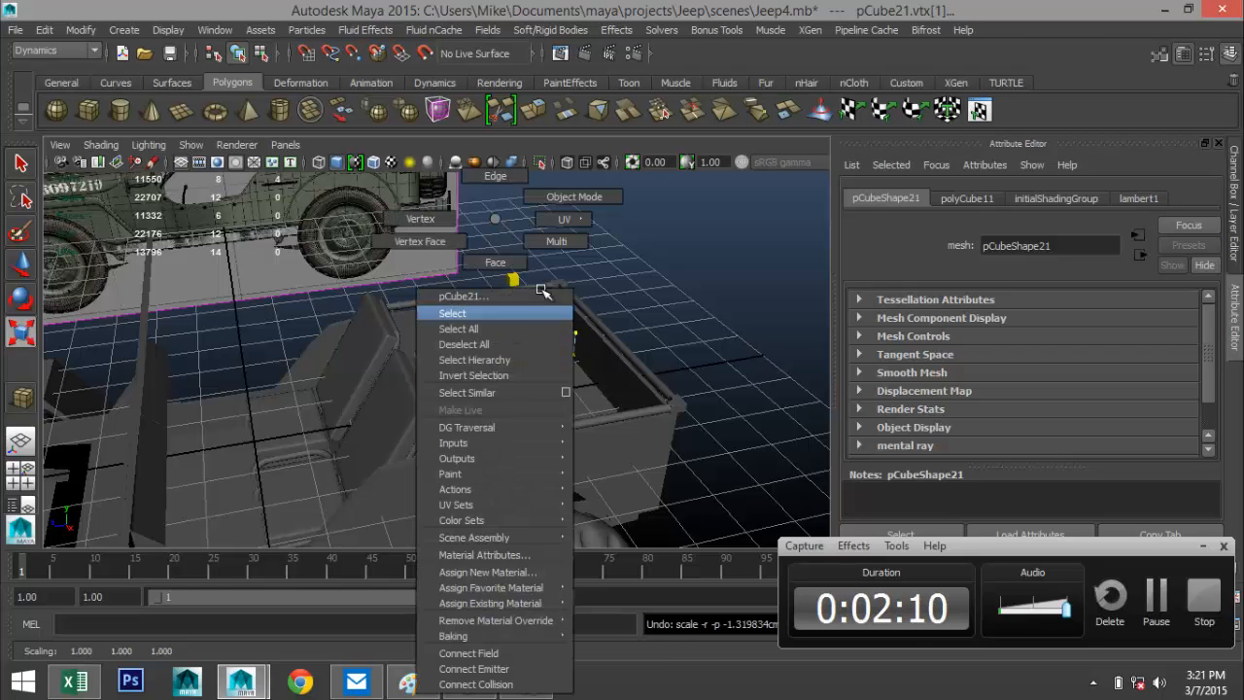
right_drag(543, 292, 627, 209)
right_drag(527, 325, 575, 221)
click(525, 342)
key(w)
drag(488, 276, 495, 293)
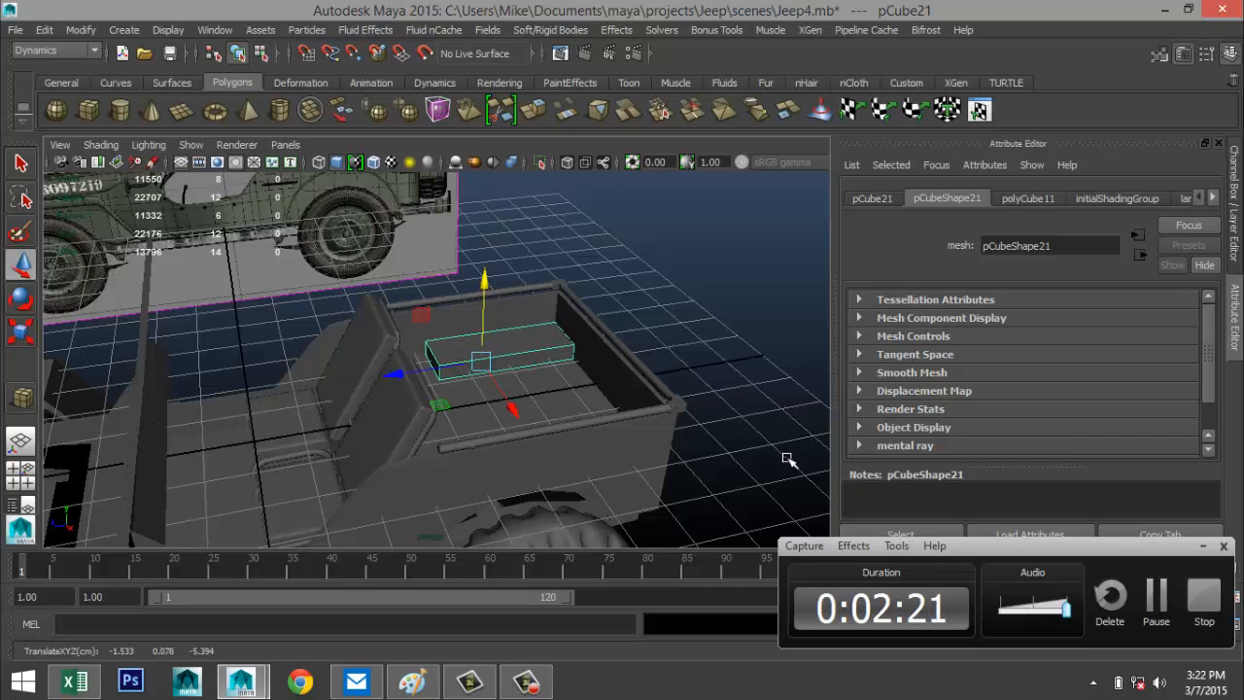
Step: Duplicate the side box and move the copy against the opposite side wall of the rear bed
click(1202, 547)
alt+drag(661, 399, 719, 457)
key(ctrl+d)
drag(547, 433, 636, 550)
alt+drag(542, 480, 739, 474)
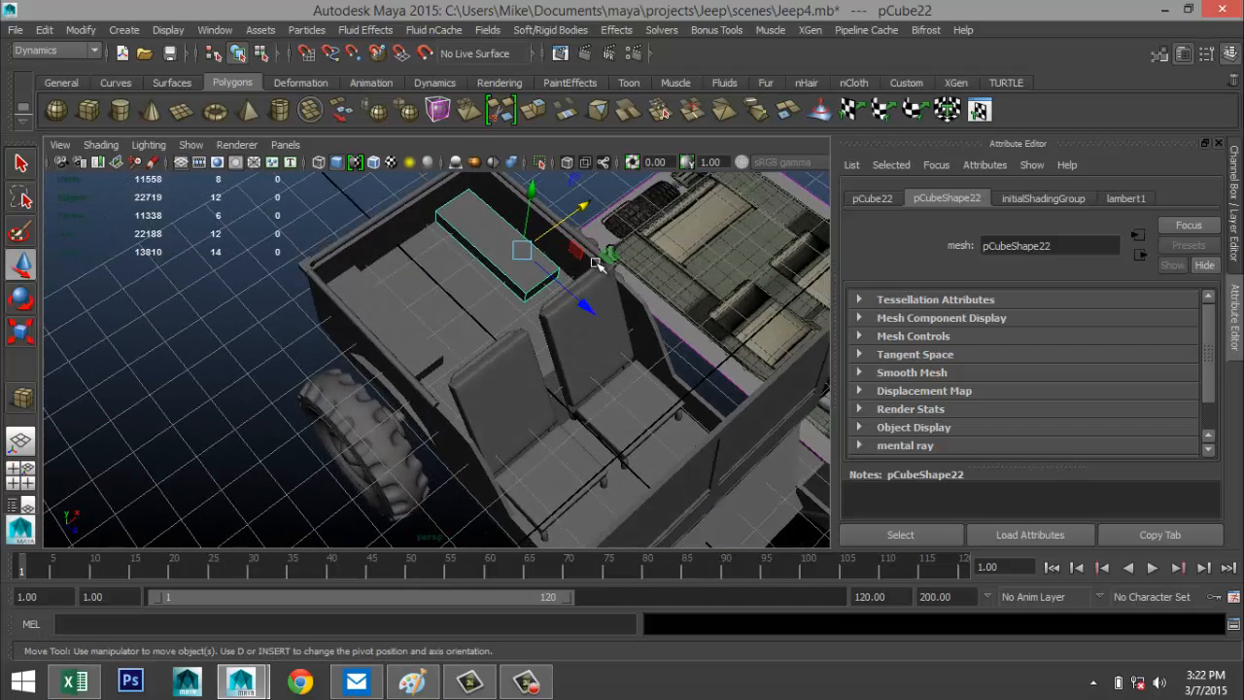
drag(590, 207, 592, 207)
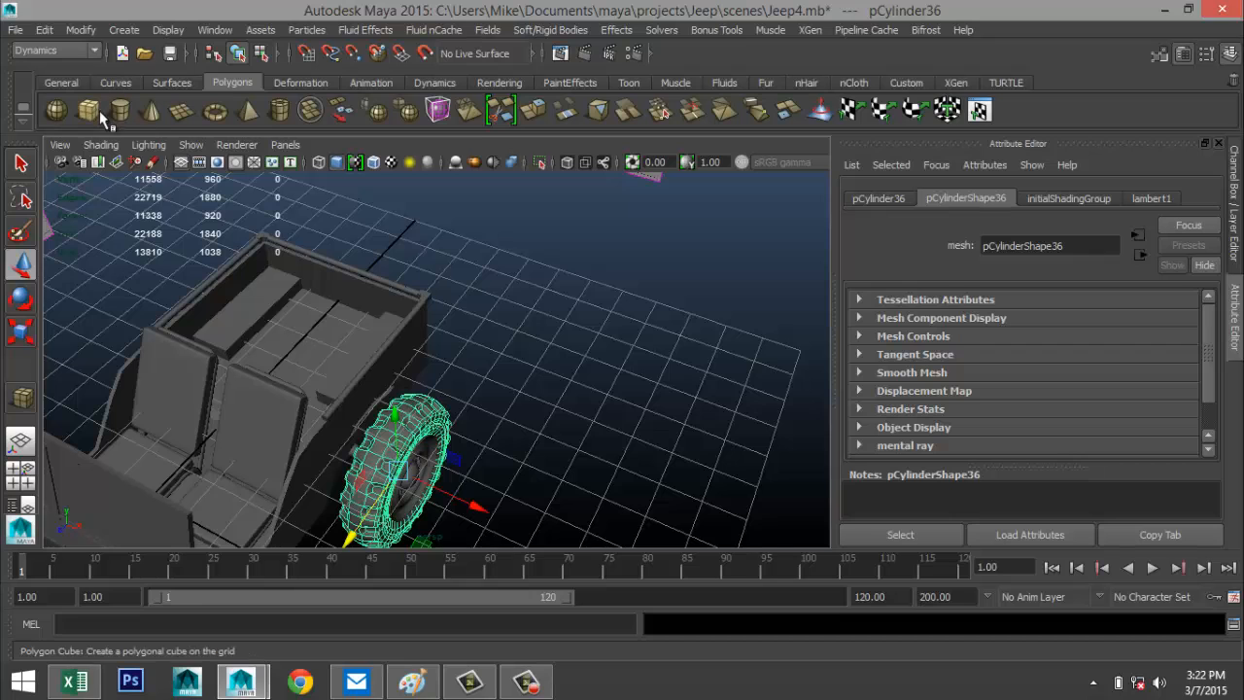
Step: Create a cube about 4.71 wide, 0.84 high and 0.48 deep with 8 width subdivisions, and raise it into place near the tailgate
click(89, 110)
mouse_move(549, 374)
mouse_down()
mouse_move(744, 450)
mouse_move(736, 431)
mouse_up()
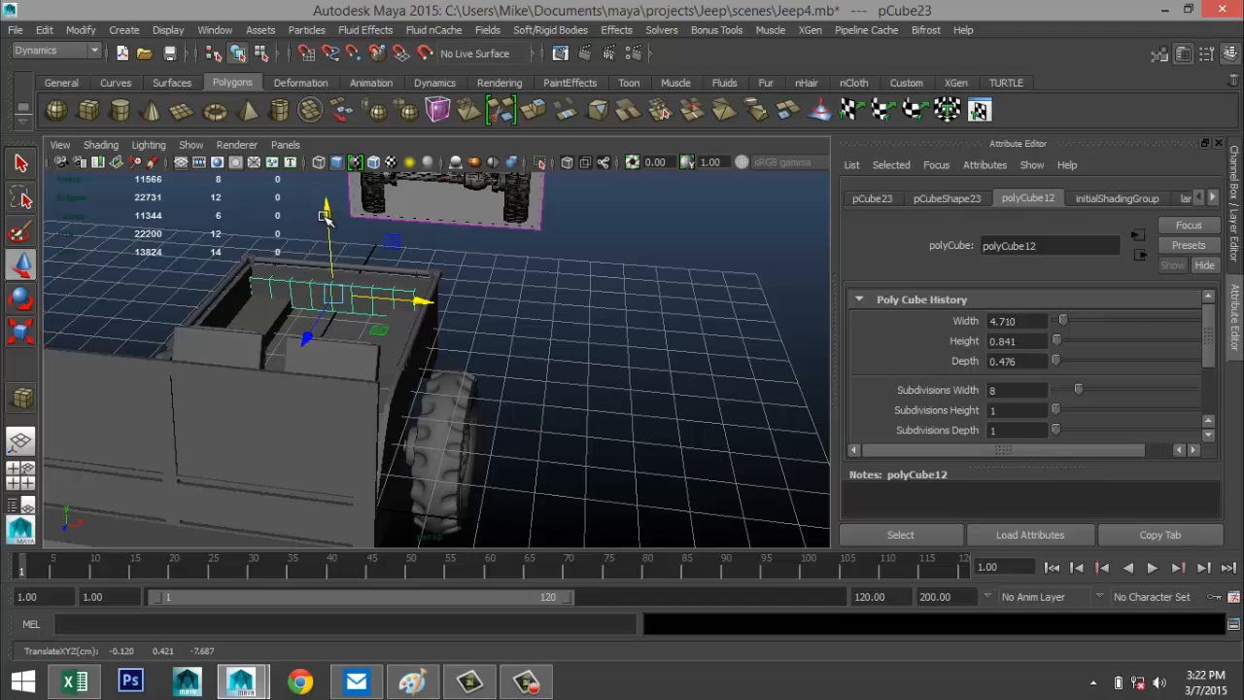
drag(326, 216, 331, 210)
Step: Use the top view to position the subdivided box just inside the tailgate of the rear bed
scroll(392, 354, up, 5)
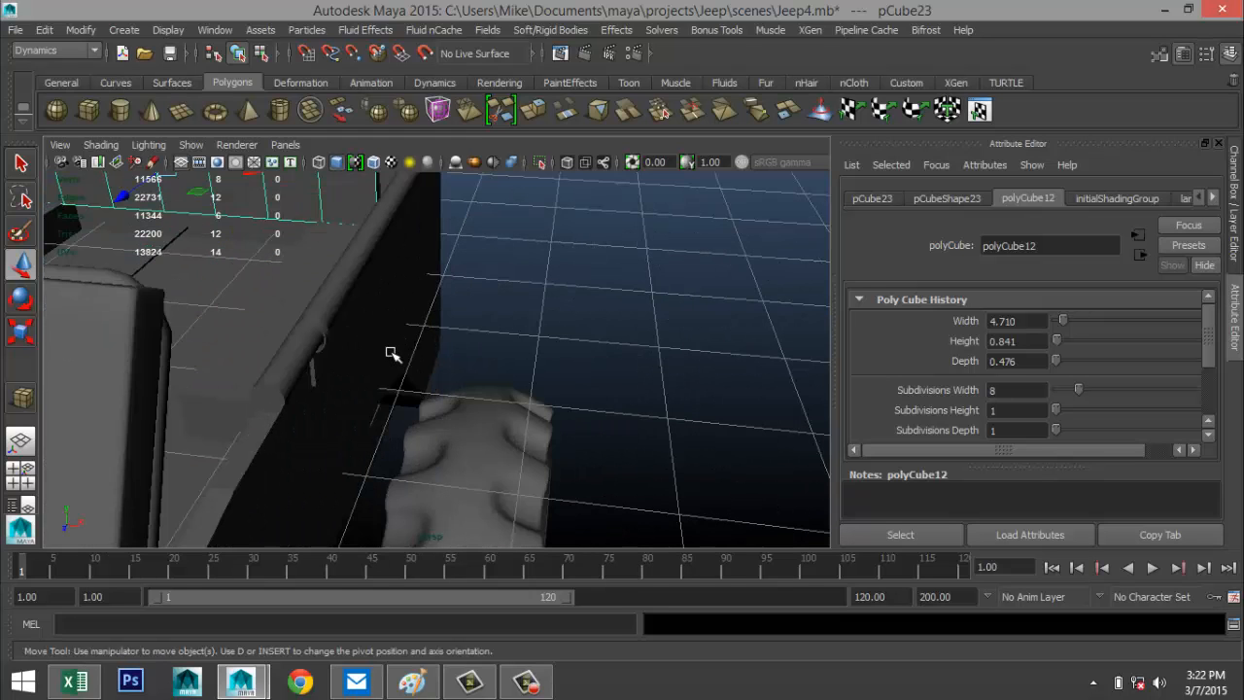
scroll(298, 361, up, 3)
alt+middle_drag(433, 388, 667, 453)
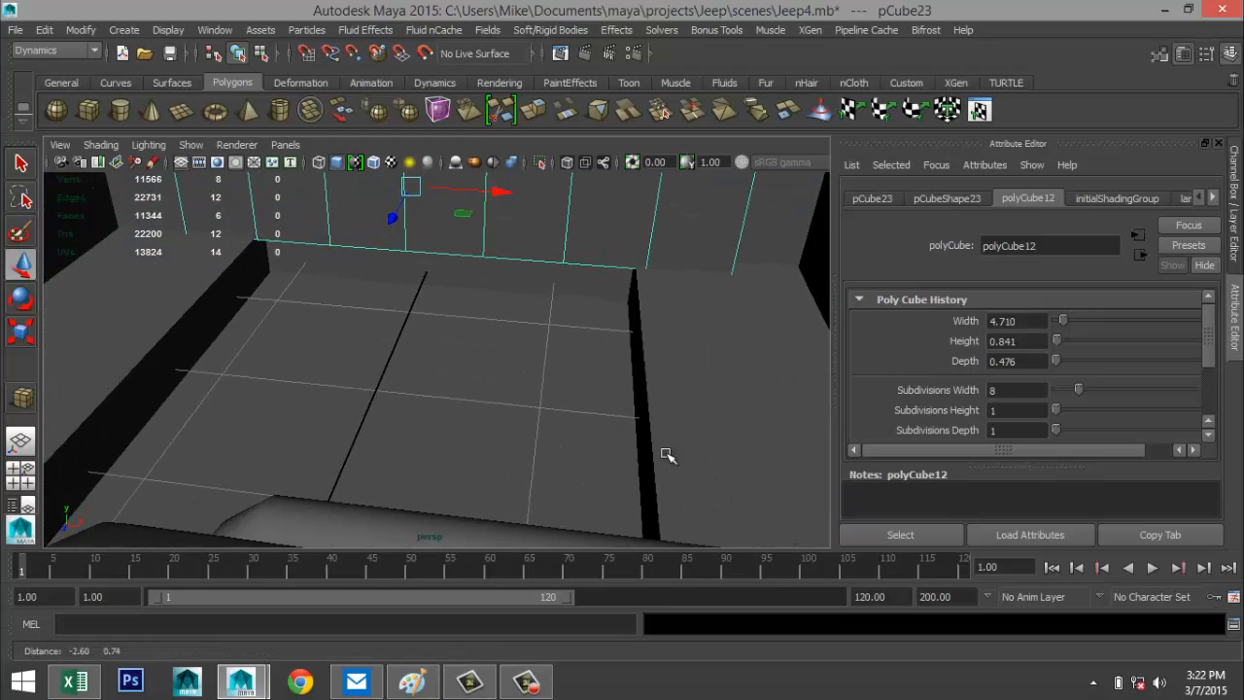
scroll(498, 406, down, 5)
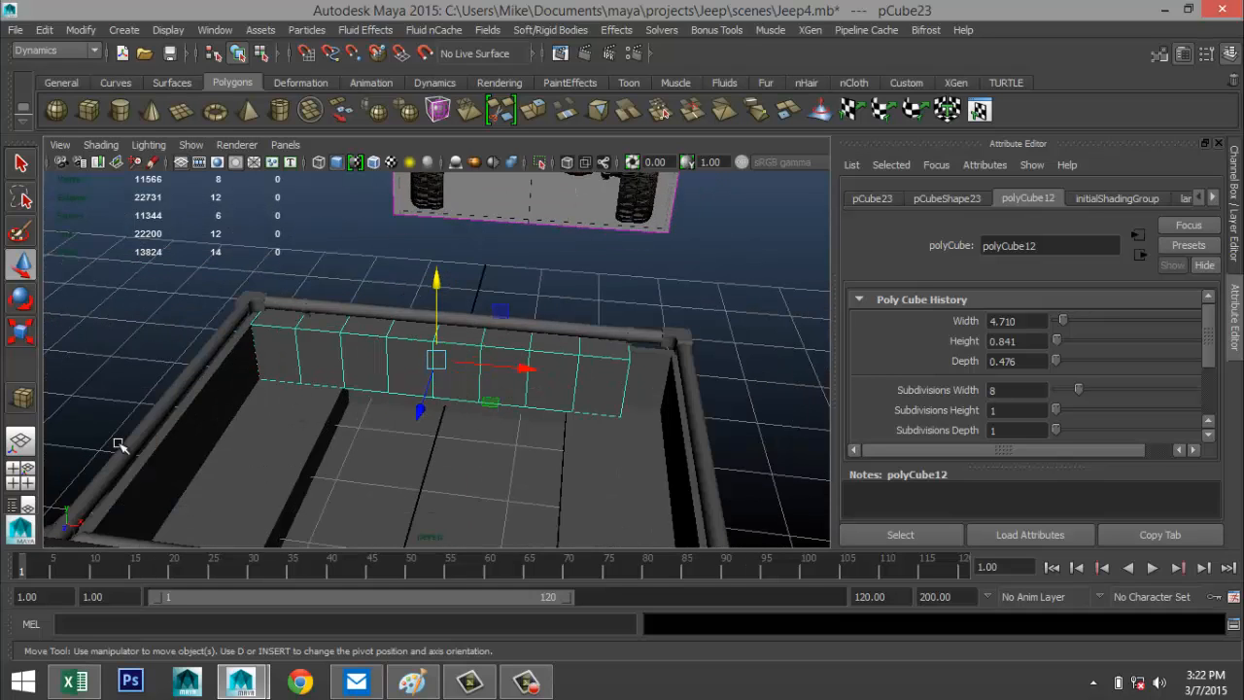
click(20, 474)
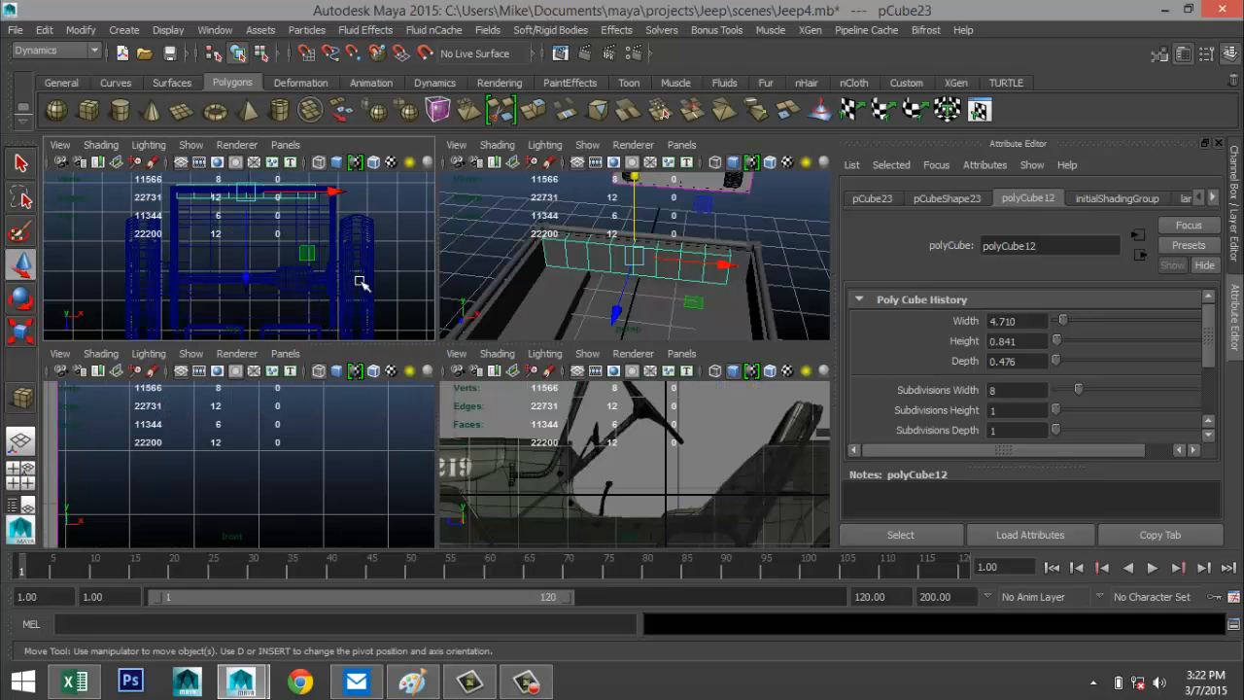
key(space)
click(20, 474)
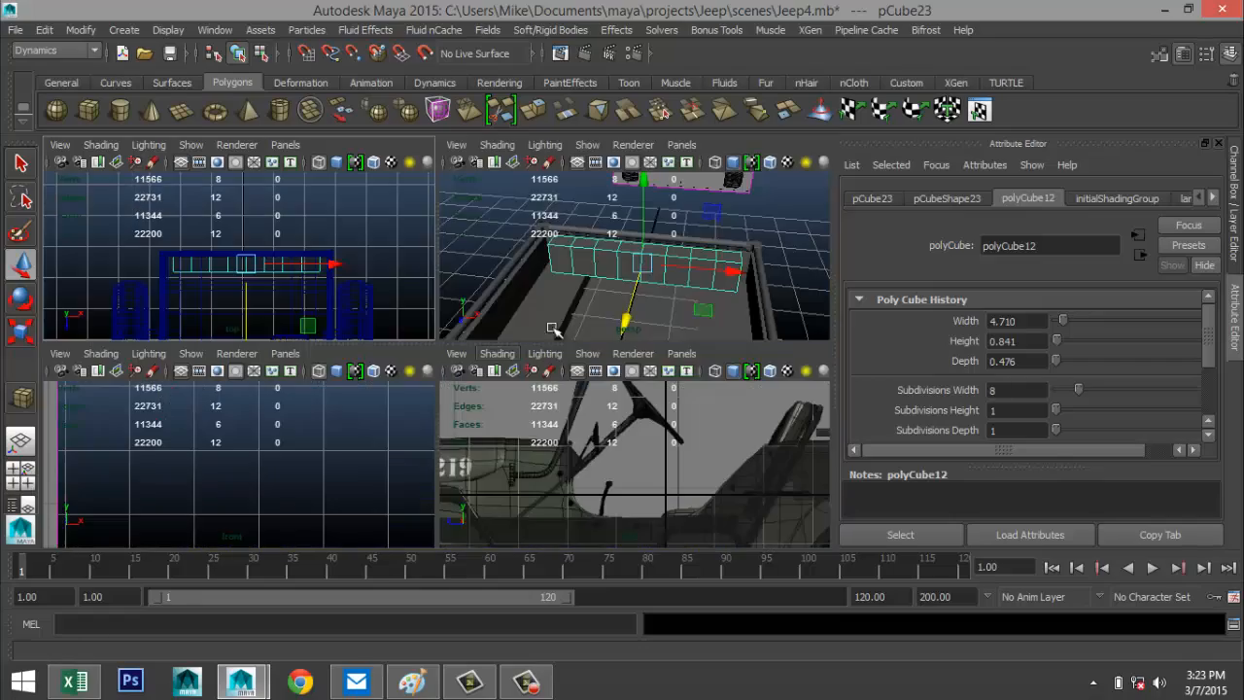
key(space)
alt+drag(598, 286, 451, 390)
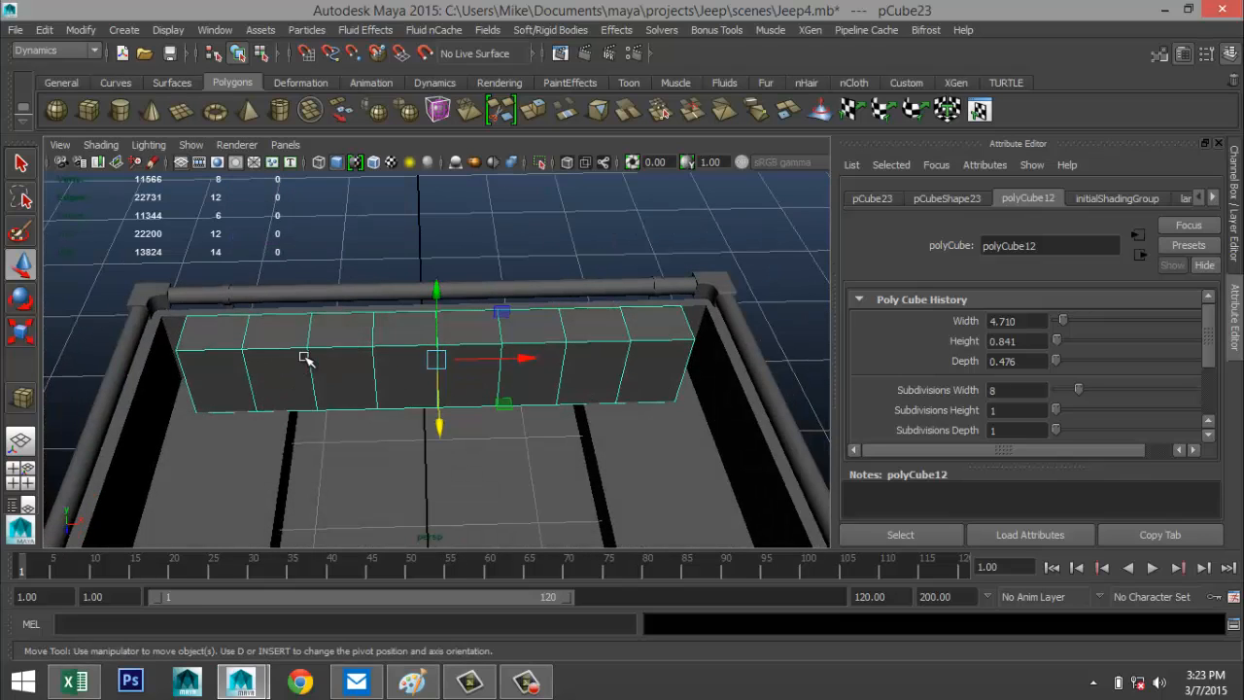
Step: Select every second column of front vertices on the subdivided box and push them toward the tailgate to form a zigzag face
right_drag(305, 361, 243, 234)
click(242, 348)
shift+click(257, 411)
shift+click(631, 340)
shift+click(615, 400)
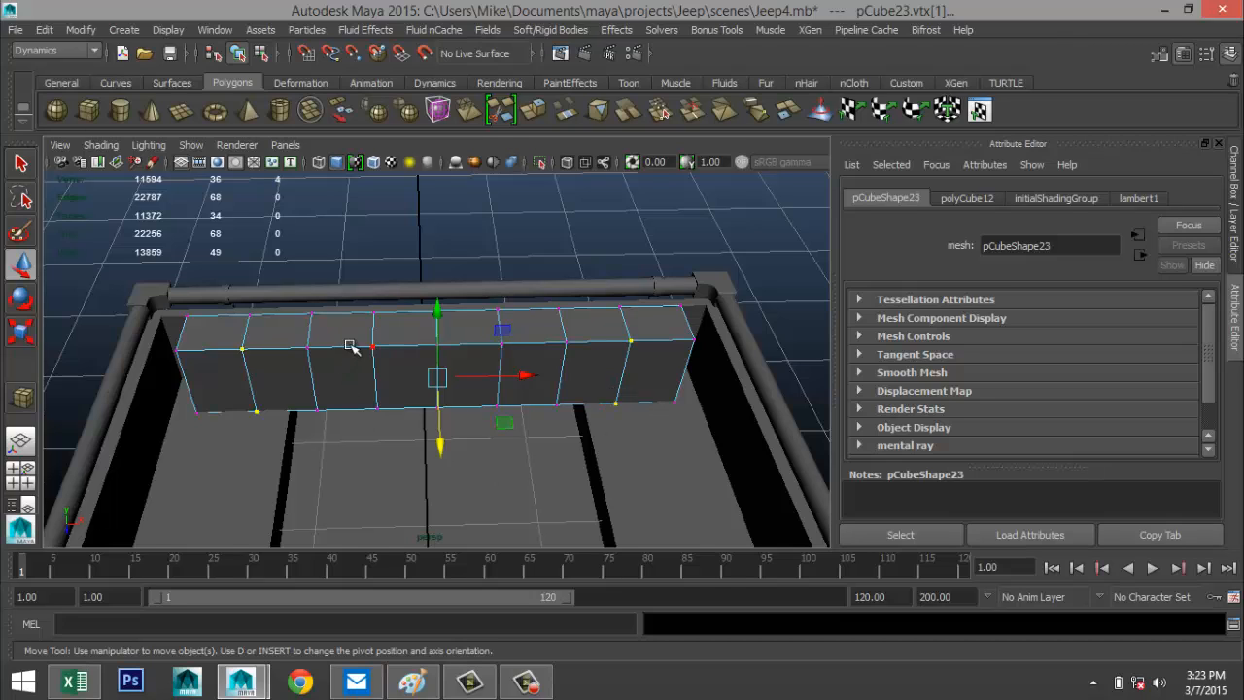
shift+drag(365, 338, 394, 416)
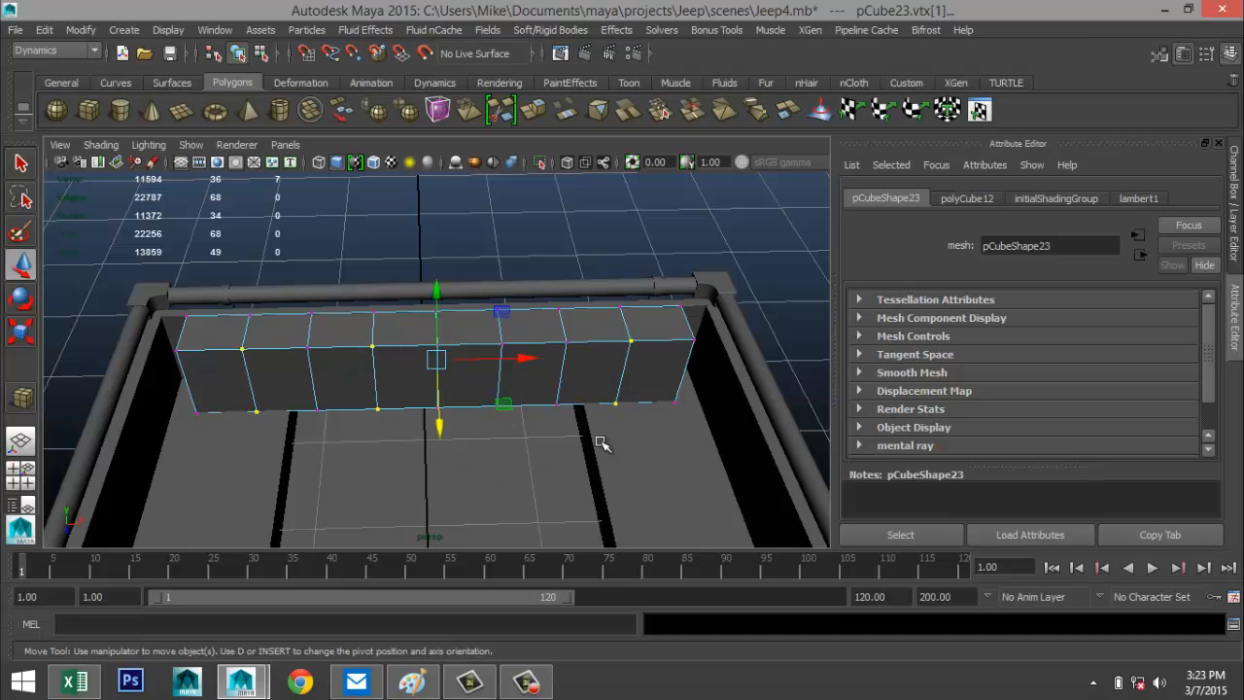
shift+click(502, 406)
middle_drag(502, 406, 513, 438)
key(ctrl+z)
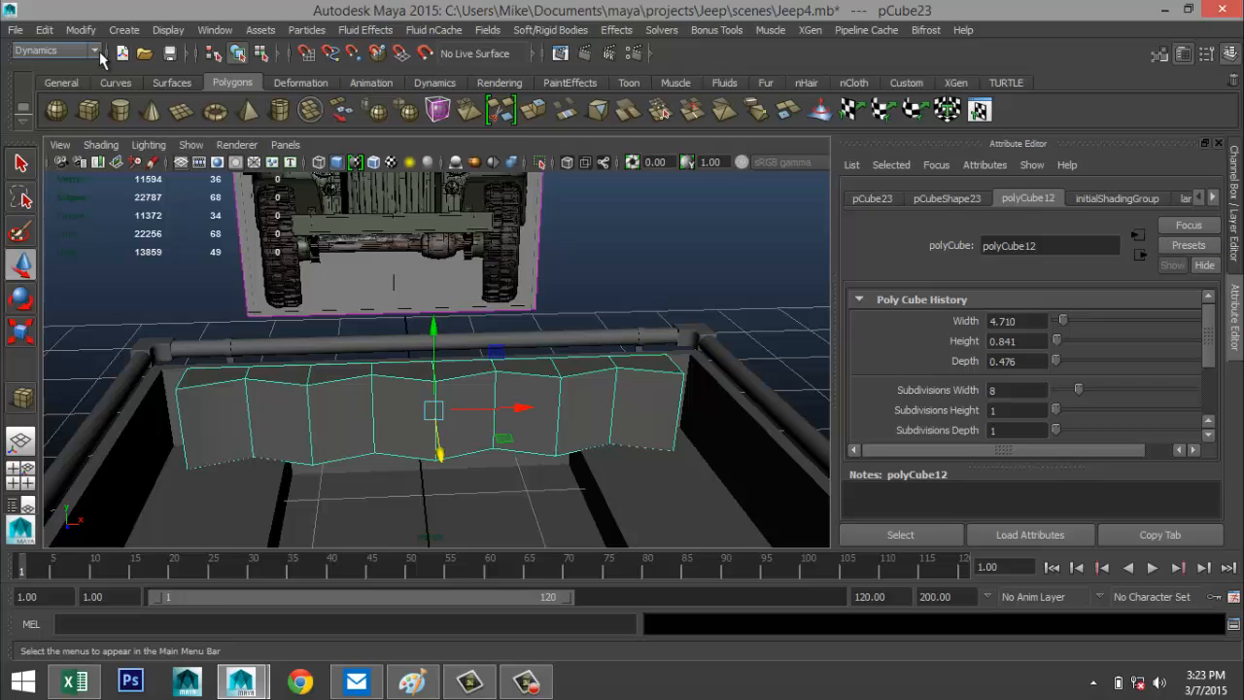
Step: Insert edge loops on the zigzag box close to its upper and lower edges and near both ends
click(97, 52)
click(44, 64)
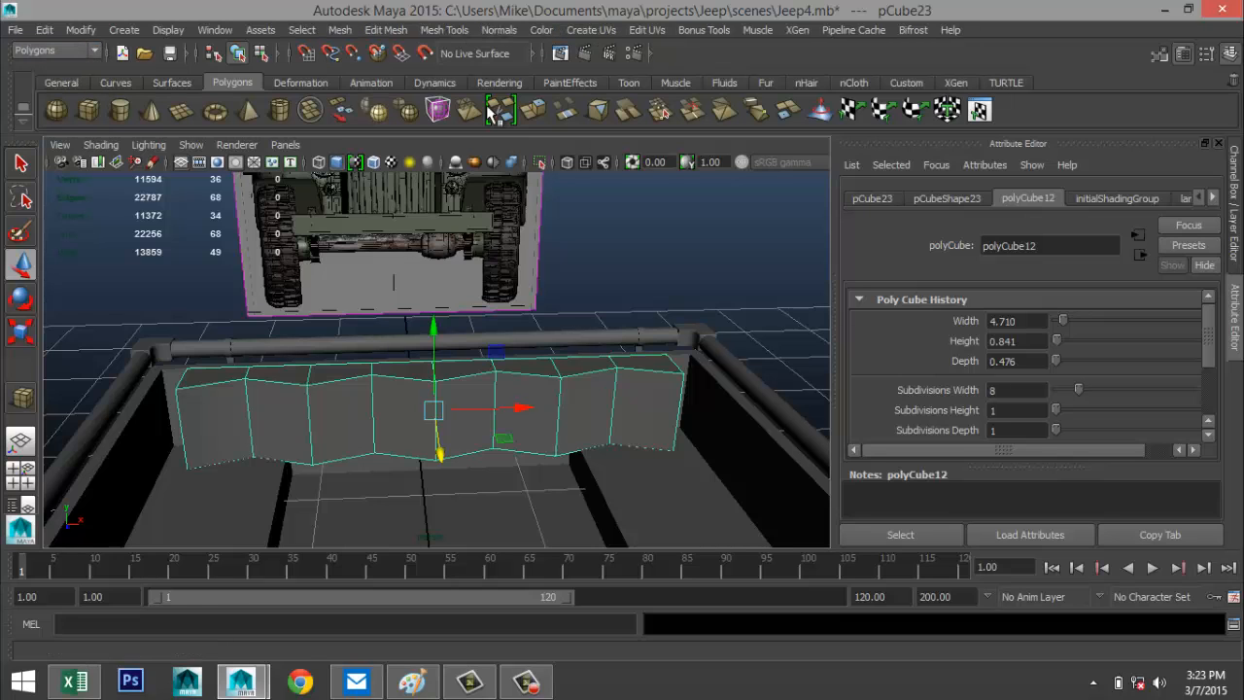
click(386, 30)
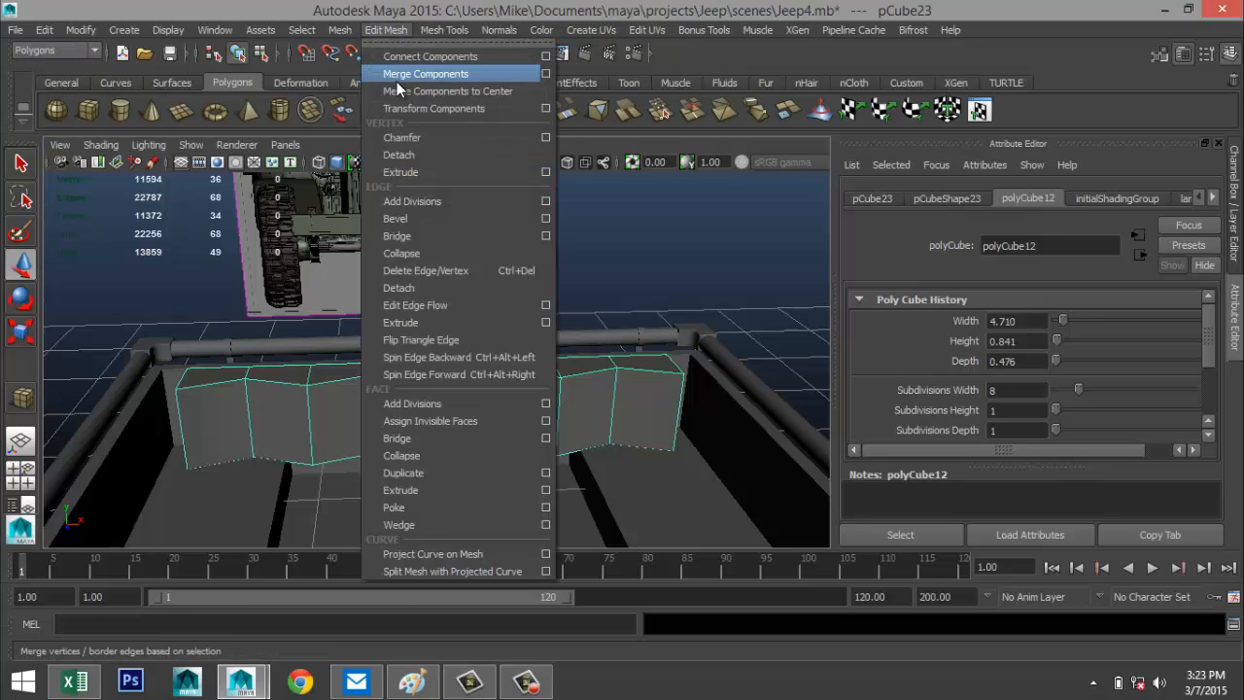
mouse_move(444, 30)
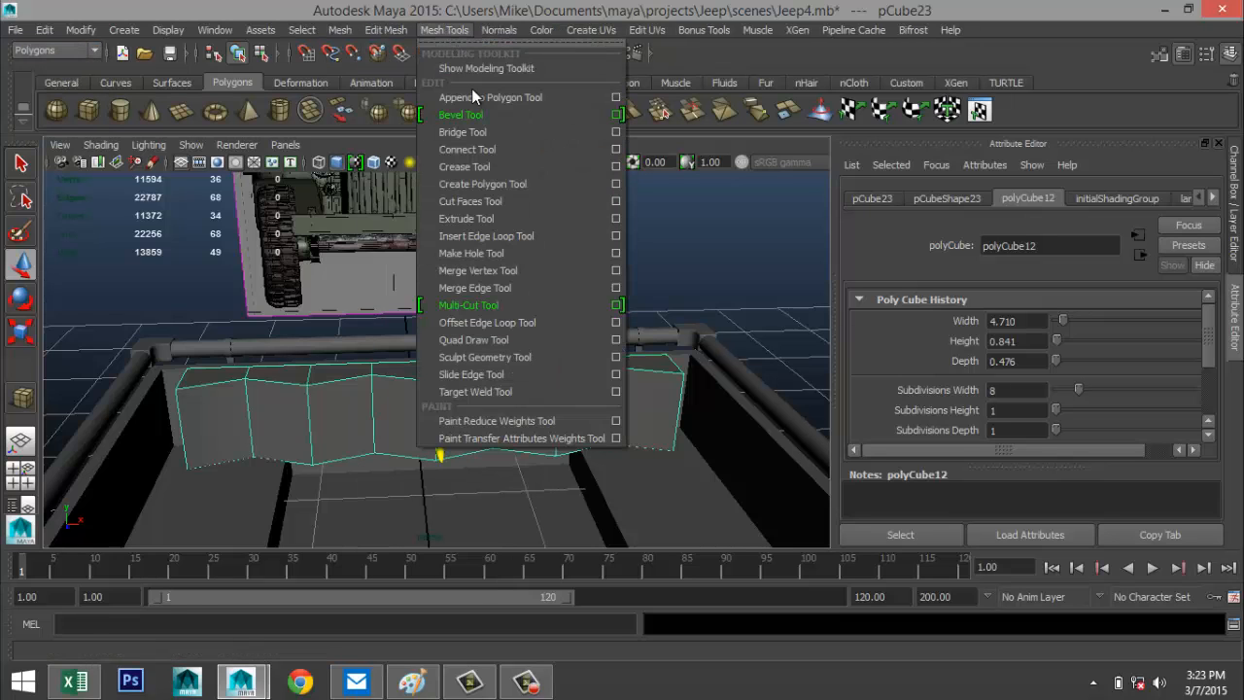
click(615, 236)
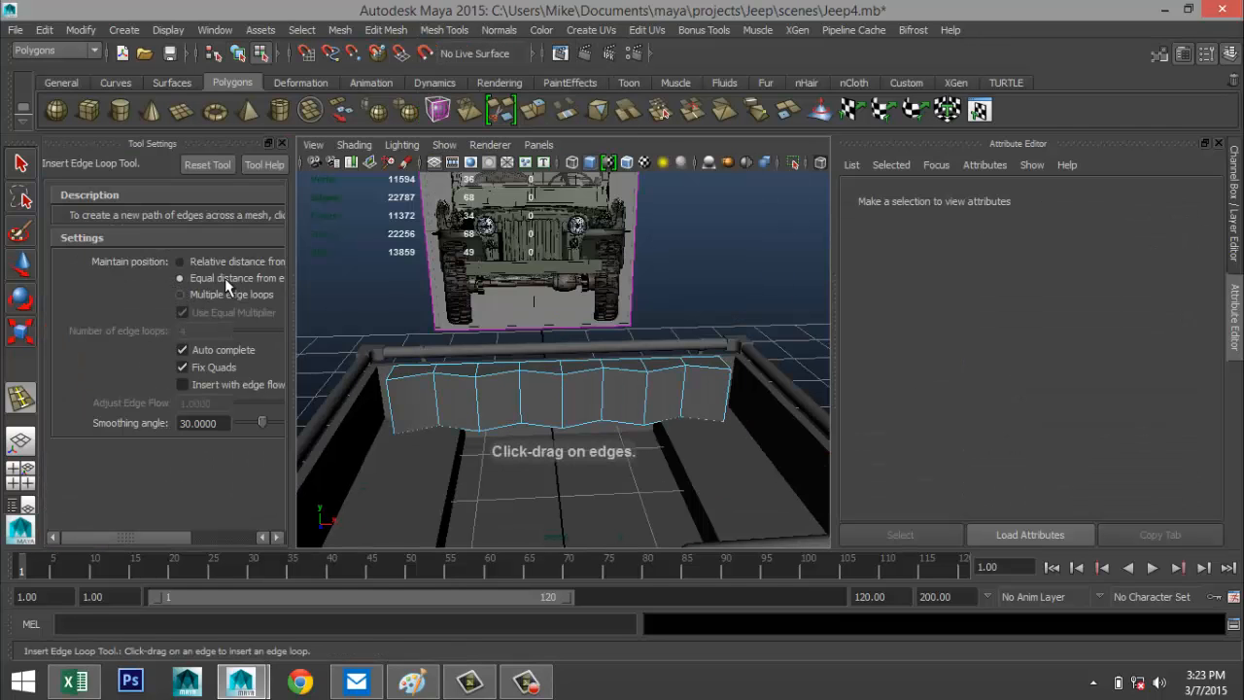
click(282, 143)
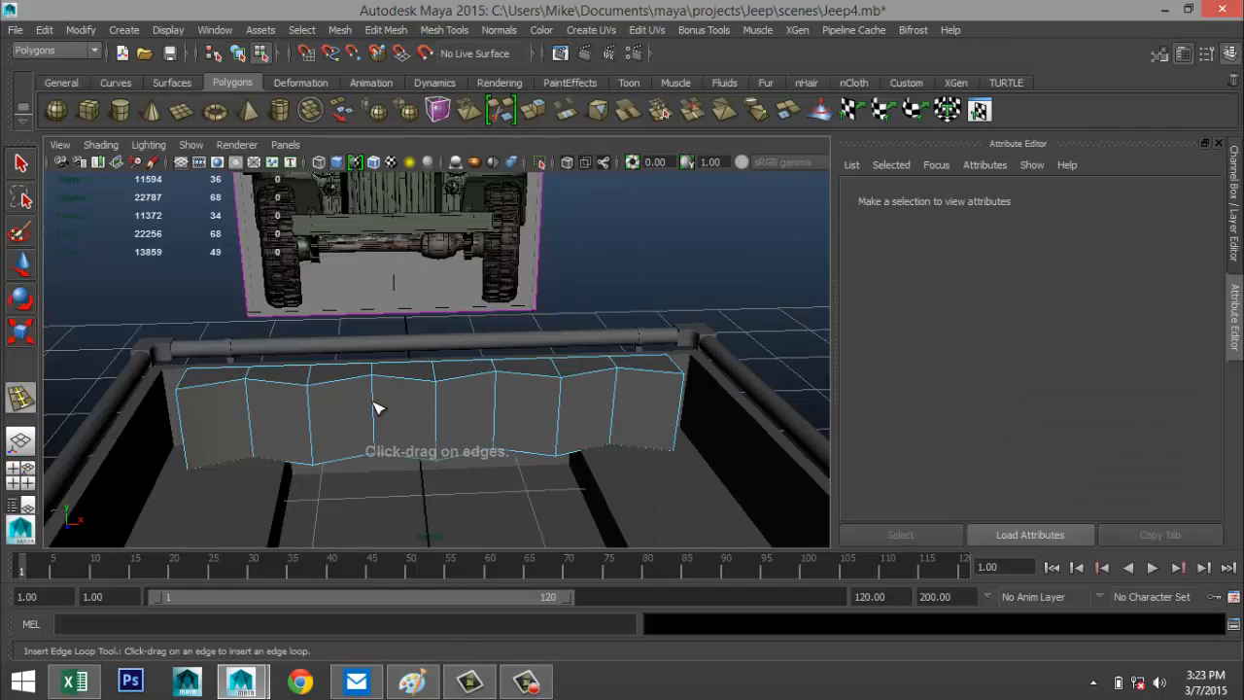
drag(377, 408, 378, 385)
drag(379, 435, 381, 455)
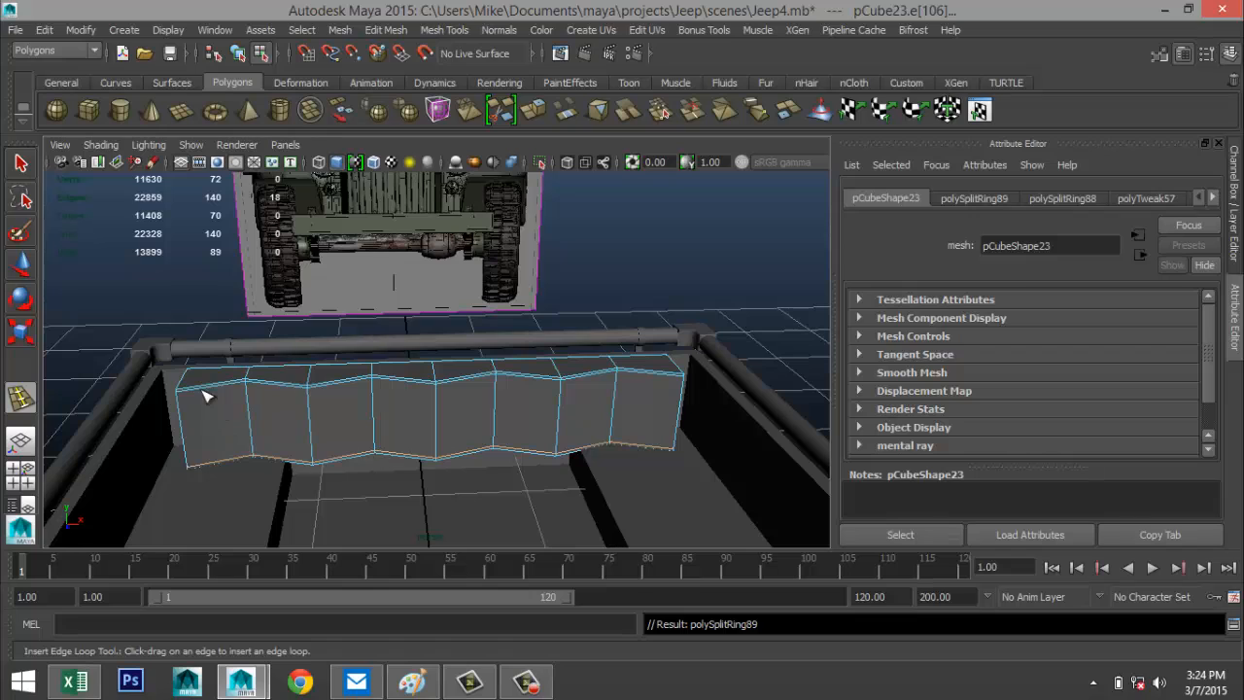
drag(195, 395, 186, 395)
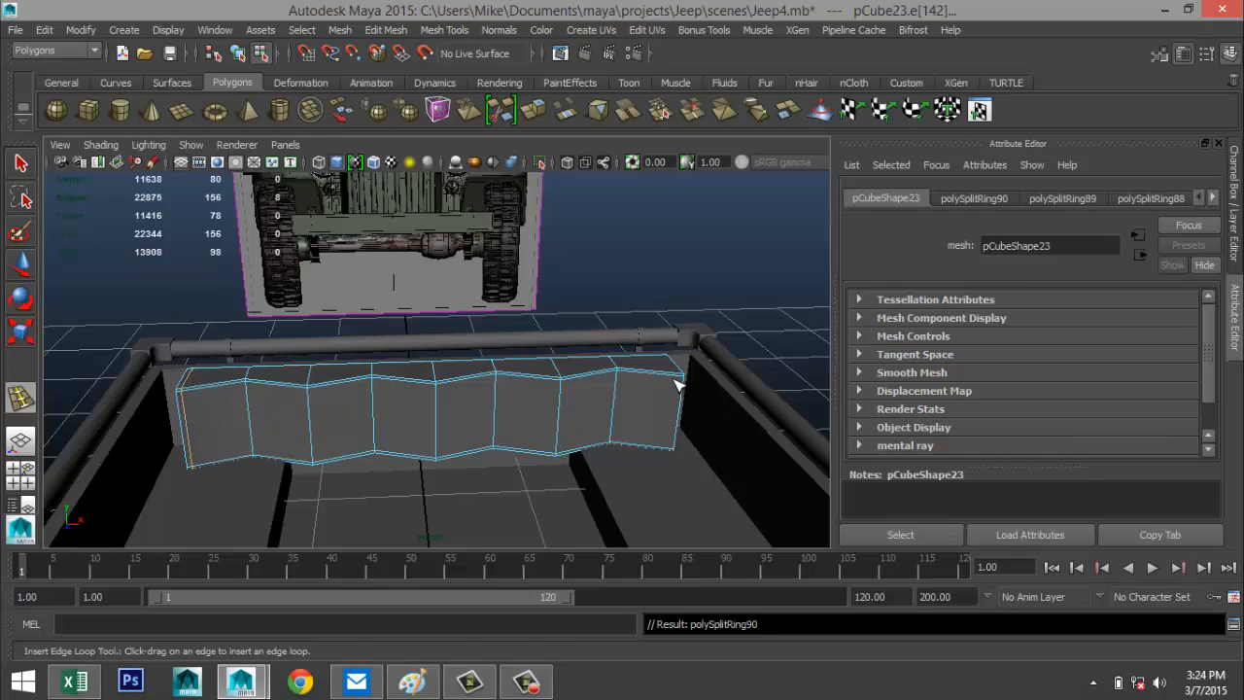
drag(674, 380, 683, 388)
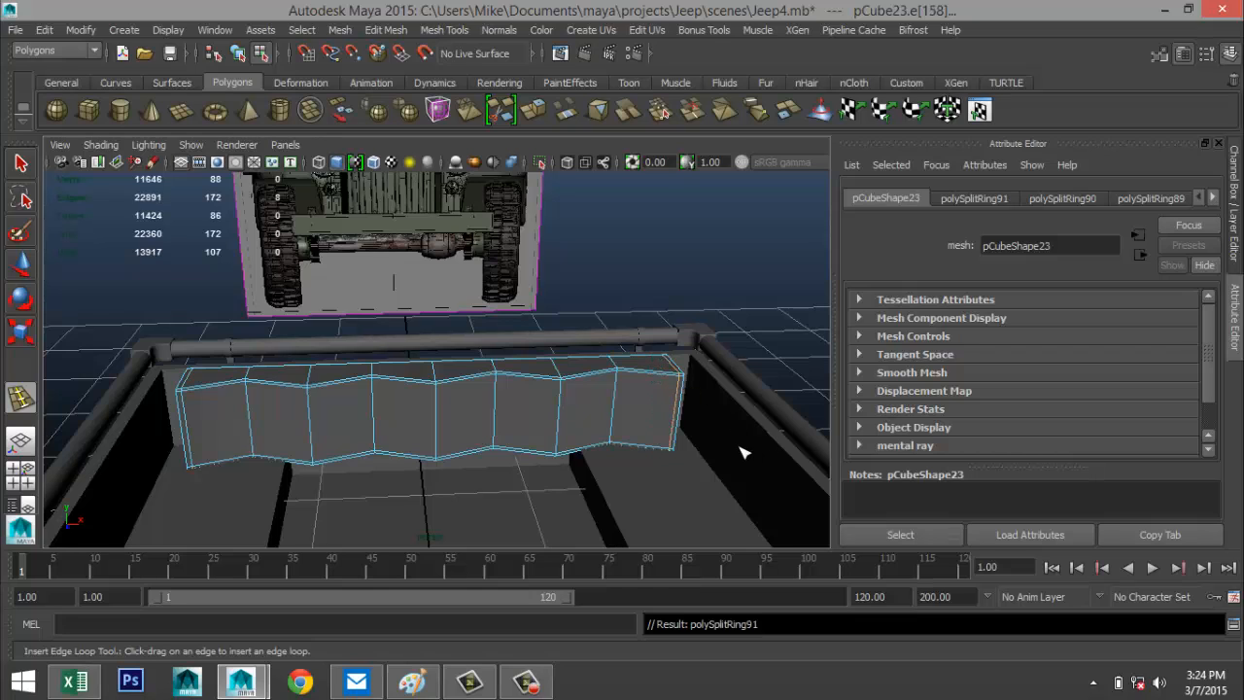
Step: Return the zigzag box to object mode, turn on its smooth mesh preview, and check the wavy cushion from above
key(q)
right_drag(564, 417, 641, 254)
key(3)
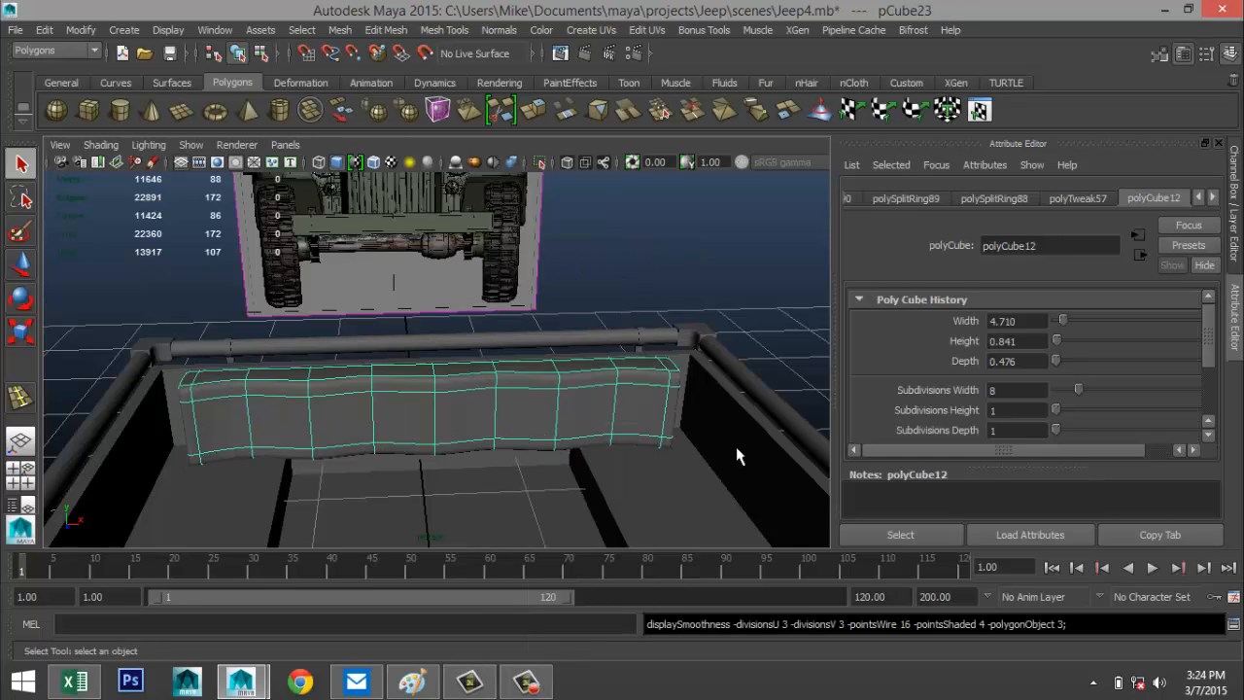
click(707, 275)
alt+drag(687, 340, 626, 427)
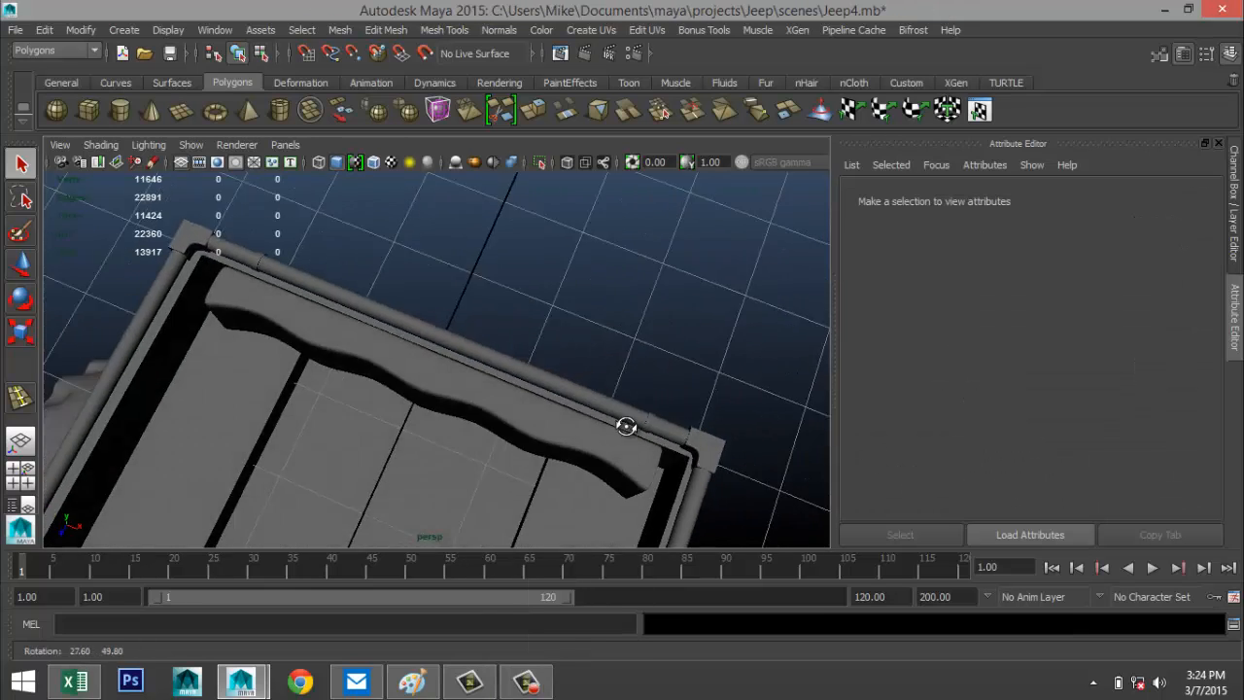
Step: Select the rear wheel's tire and rim together with the six lug nuts along the lower part of the hub
click(471, 389)
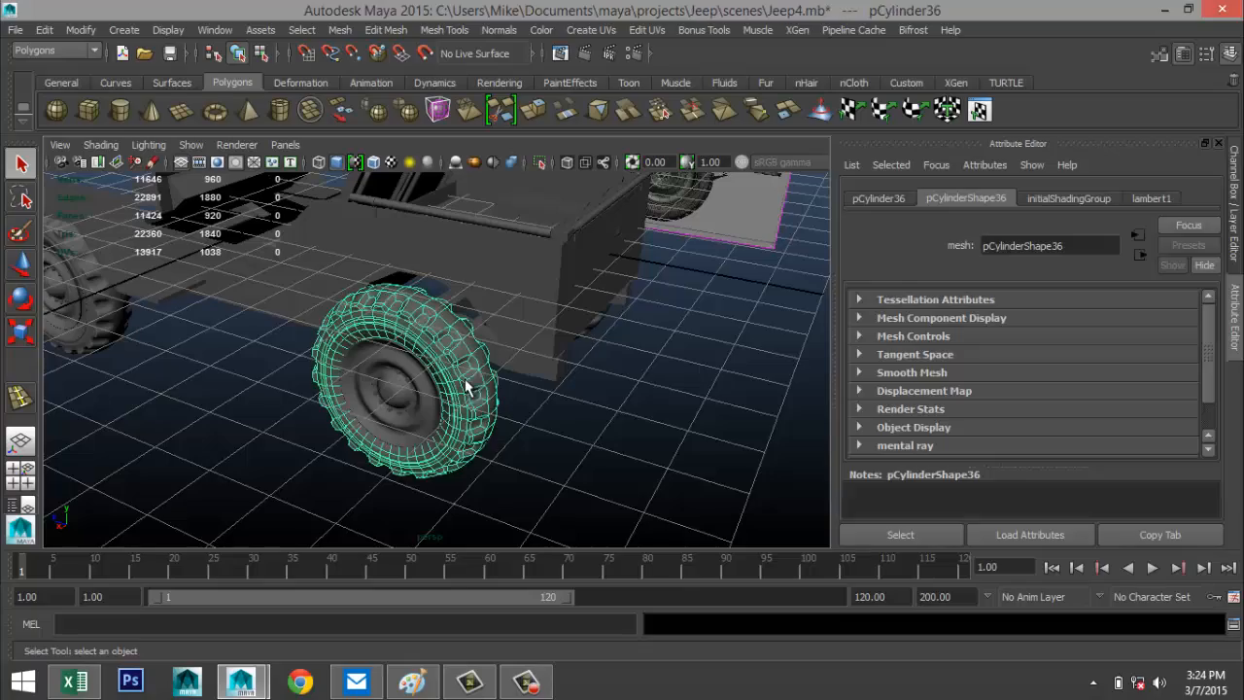
alt+drag(680, 408, 538, 435)
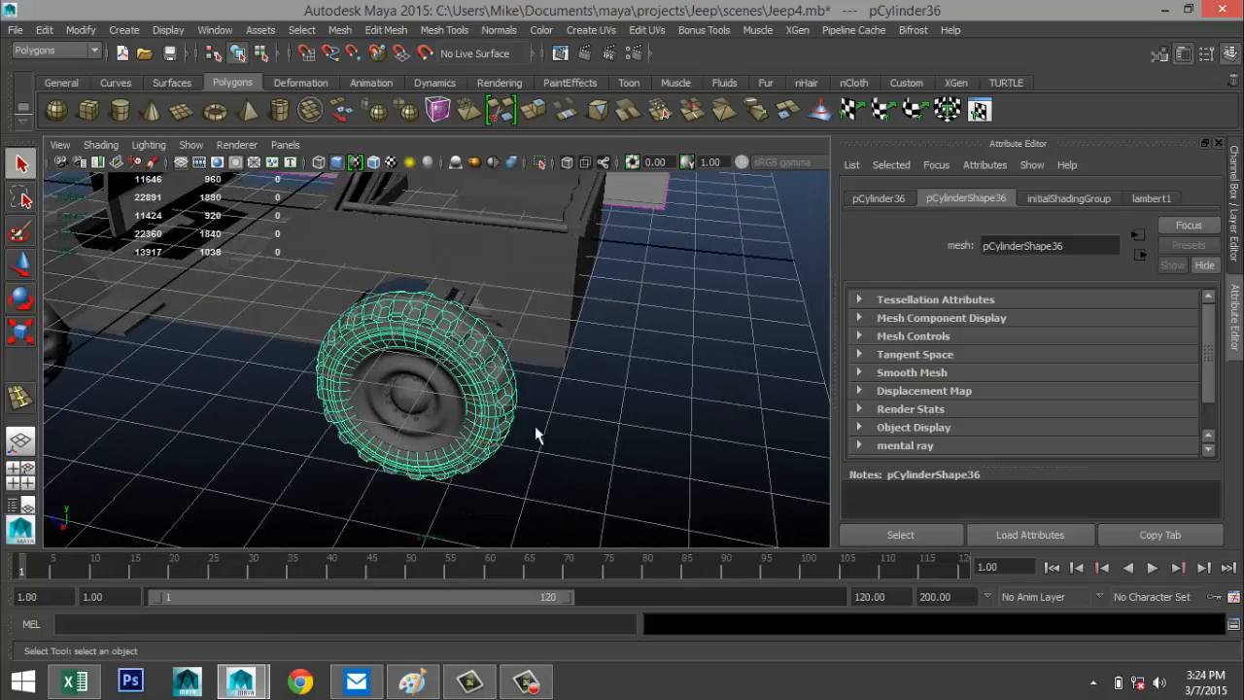
shift+click(448, 421)
alt+right_drag(448, 421, 524, 442)
alt+drag(532, 440, 647, 350)
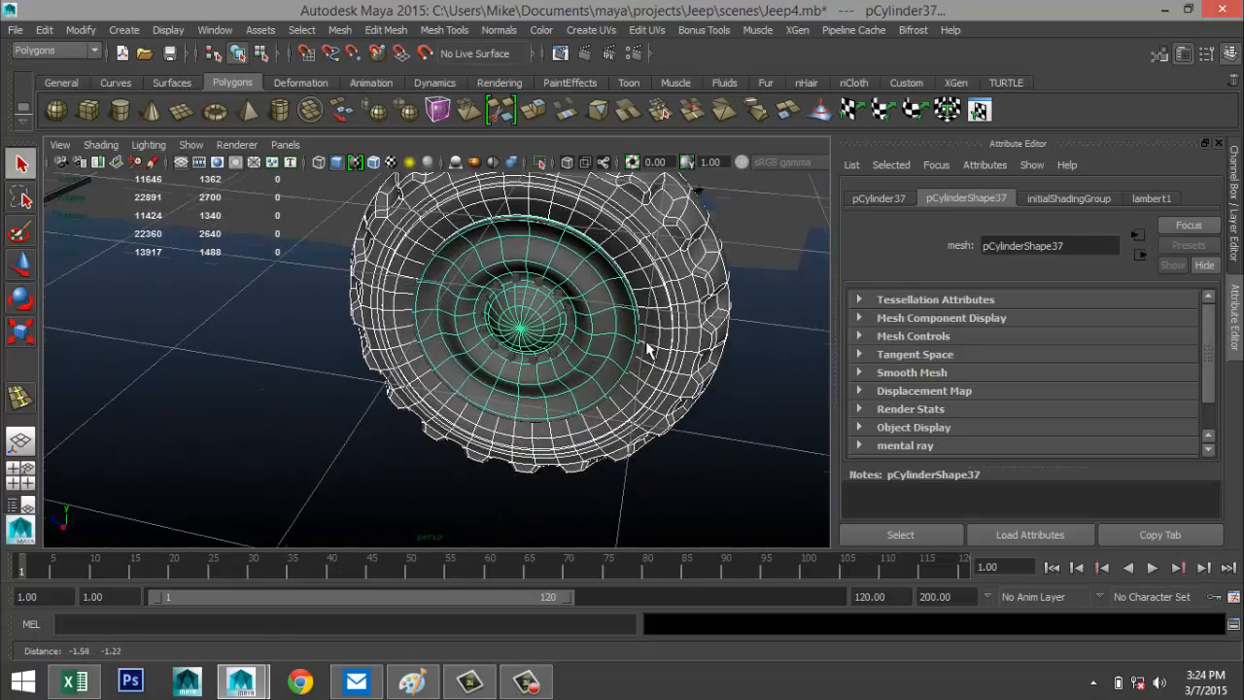
scroll(606, 380, up, 5)
shift+click(589, 323)
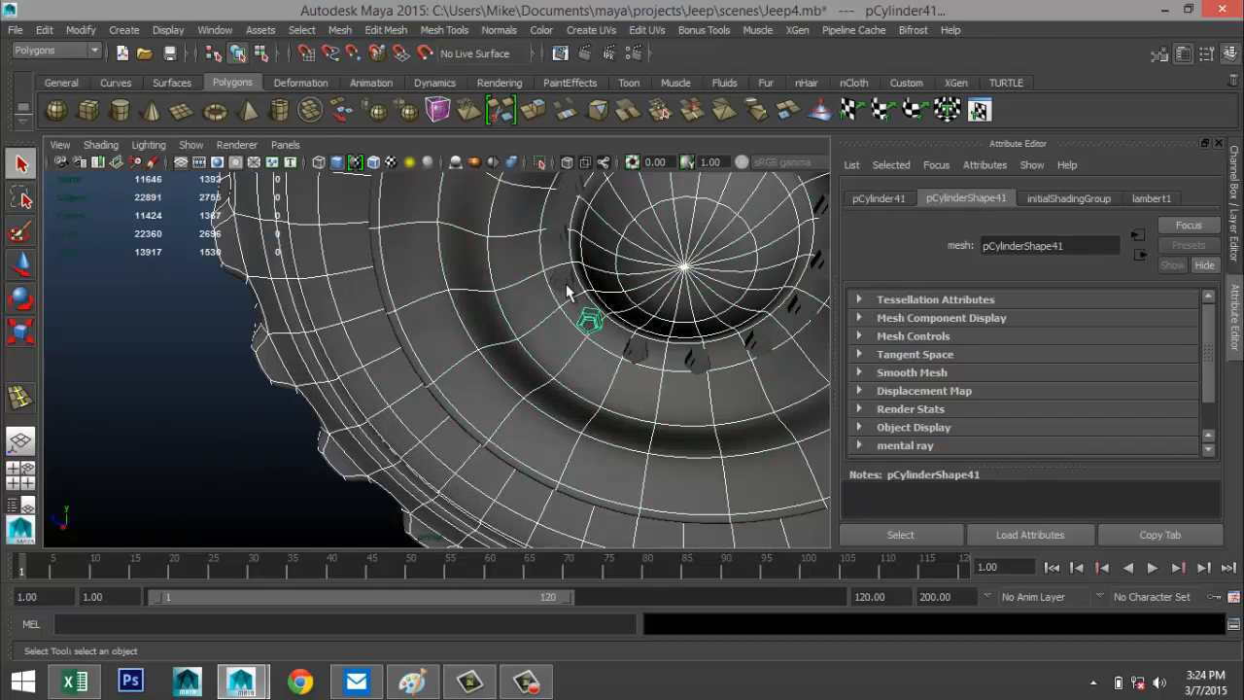
shift+click(562, 283)
shift+click(637, 353)
shift+click(698, 361)
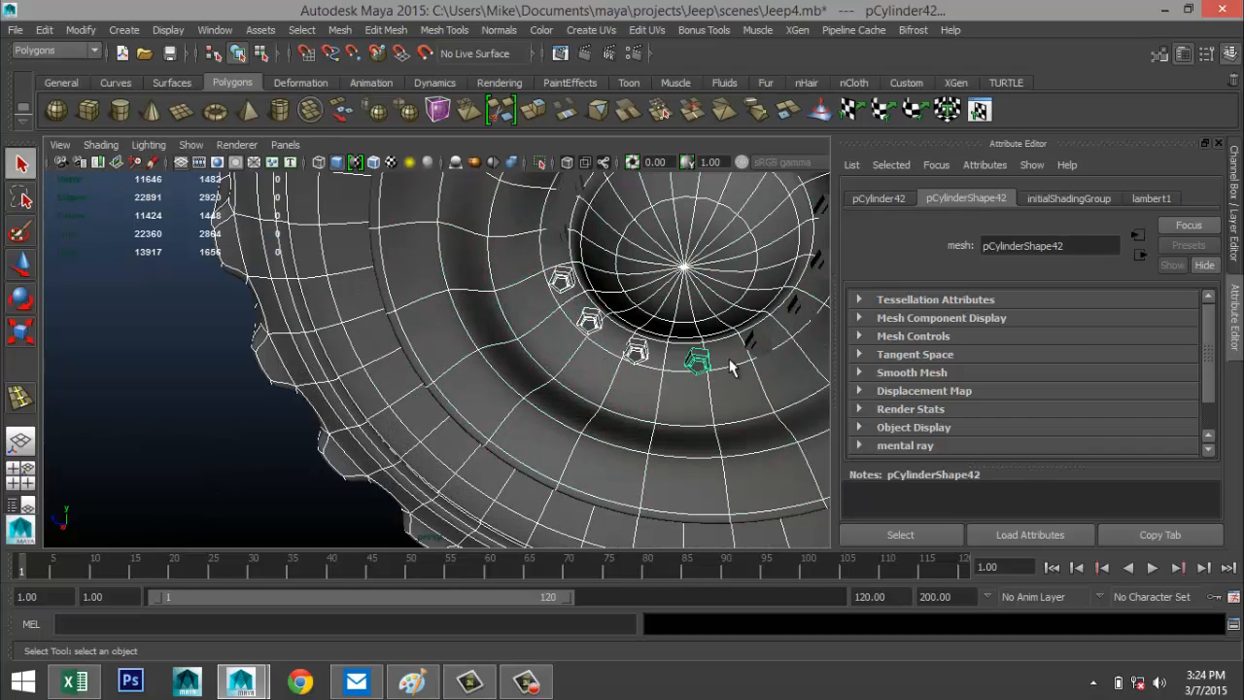
shift+click(753, 342)
shift+click(801, 307)
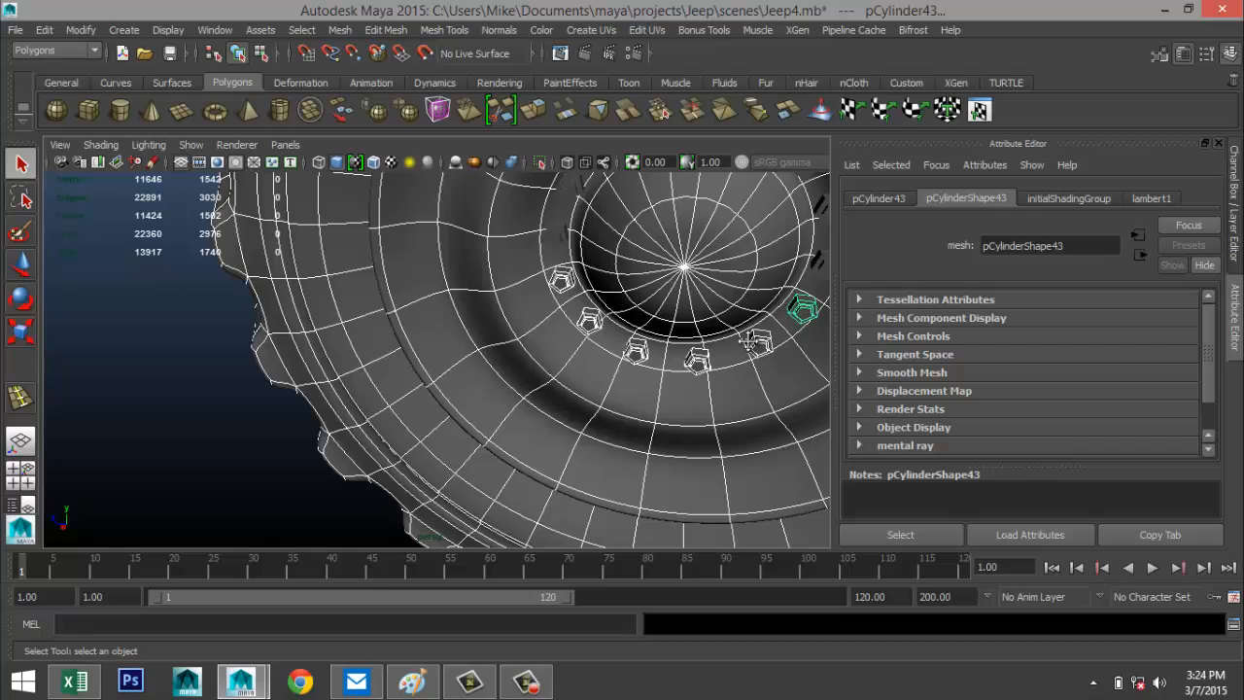
Step: Add the remaining eight lug nuts to the selection, duplicate the whole wheel, and pull the copy outward from the original
alt+drag(751, 345, 422, 377)
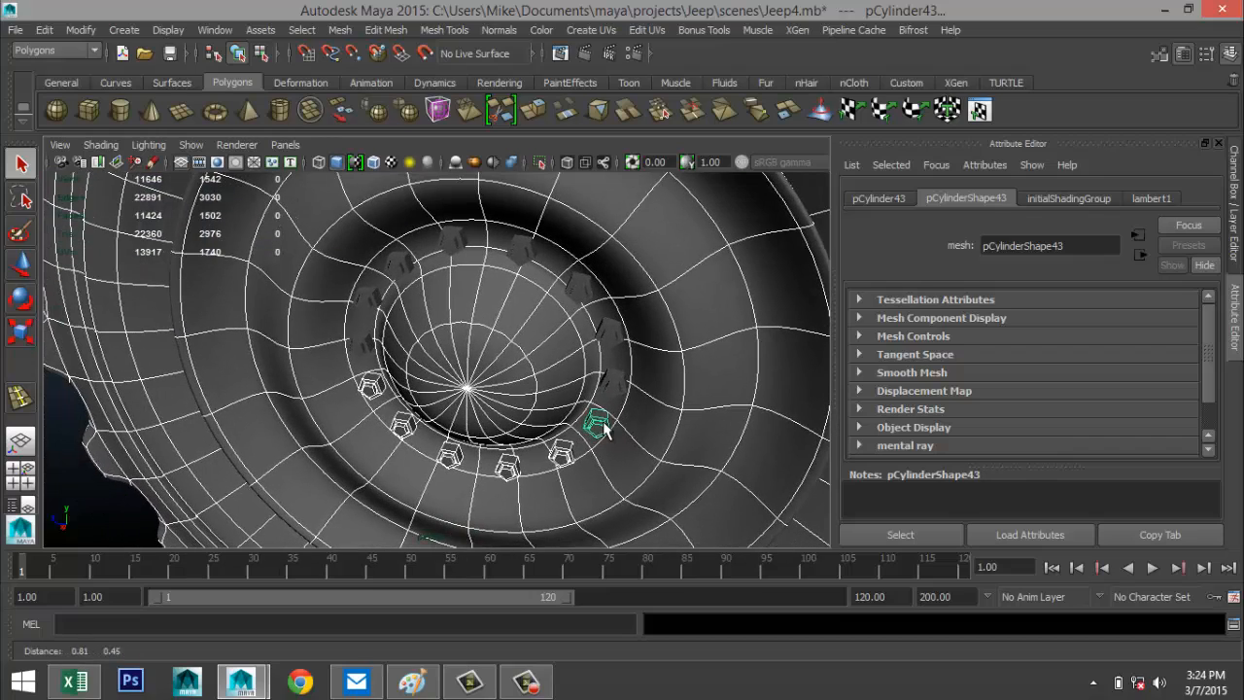
shift+click(360, 344)
shift+click(367, 300)
shift+click(397, 264)
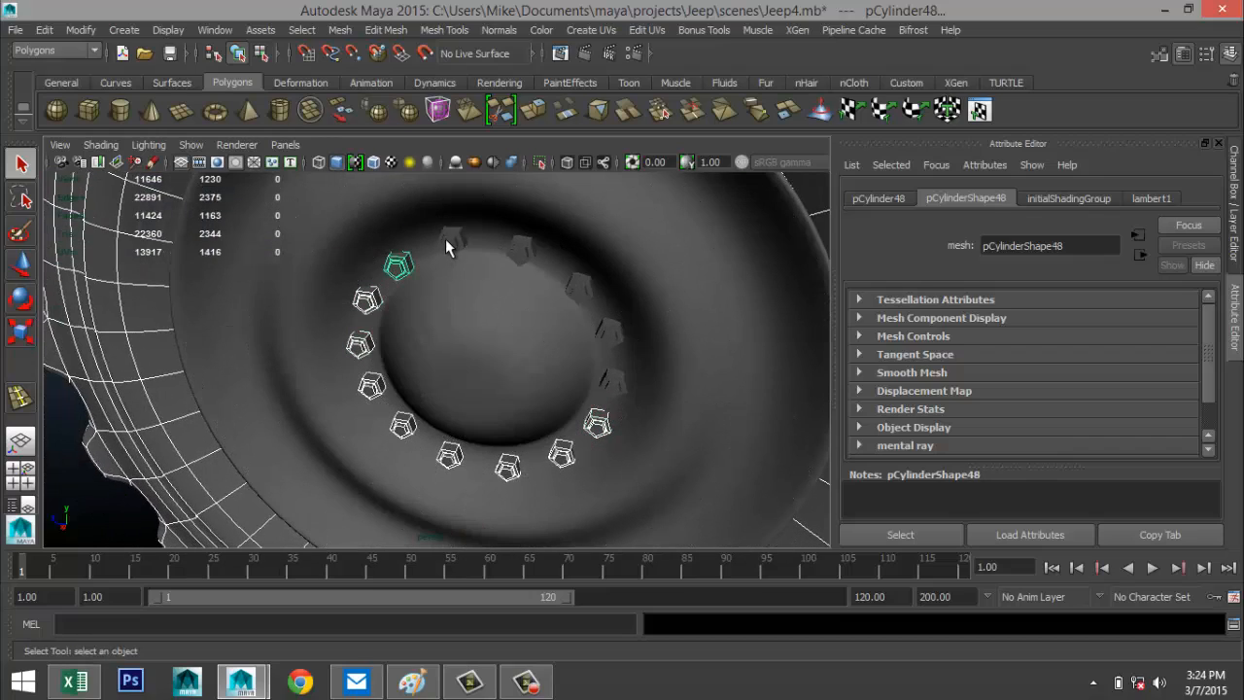
shift+click(451, 238)
shift+click(521, 250)
shift+click(578, 285)
shift+click(608, 332)
shift+click(612, 382)
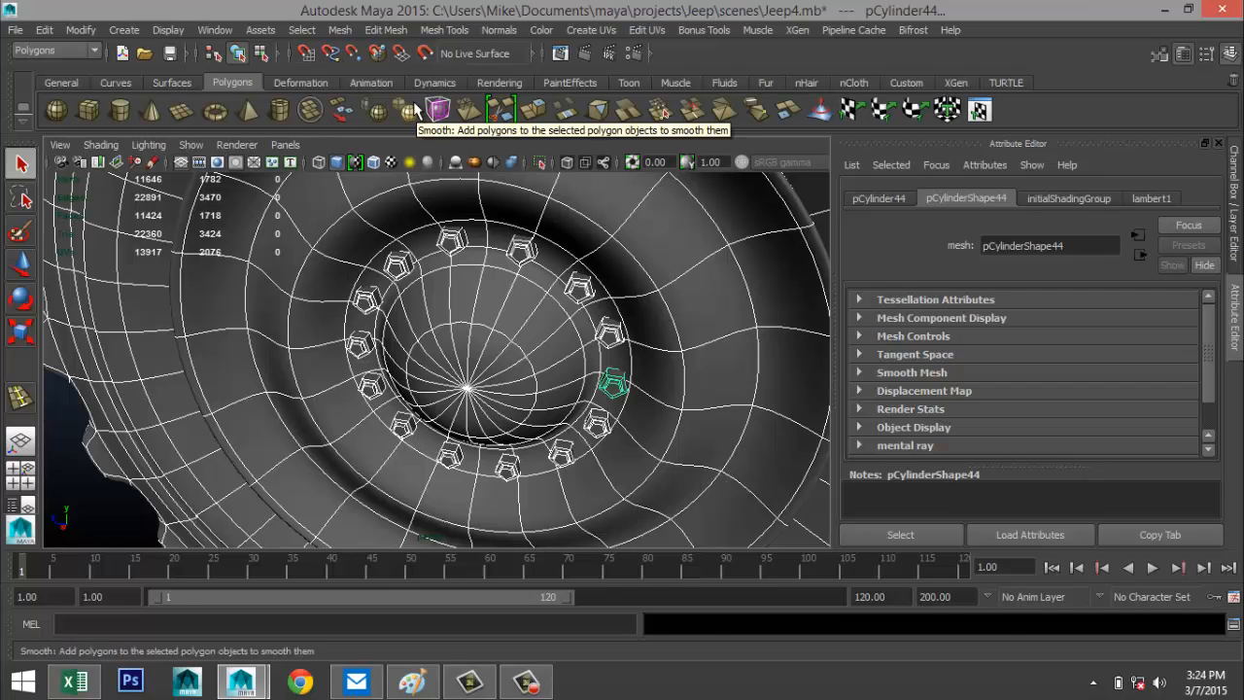
click(414, 108)
scroll(528, 278, down, 10)
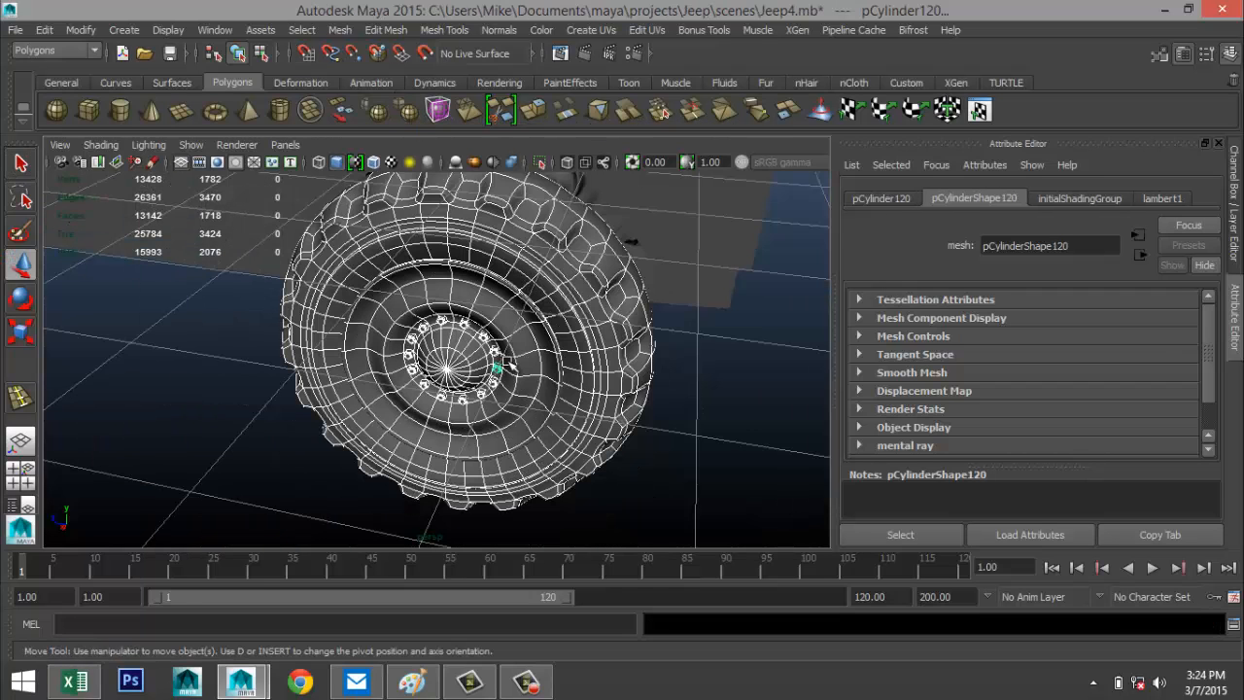
key(w)
drag(480, 418, 423, 536)
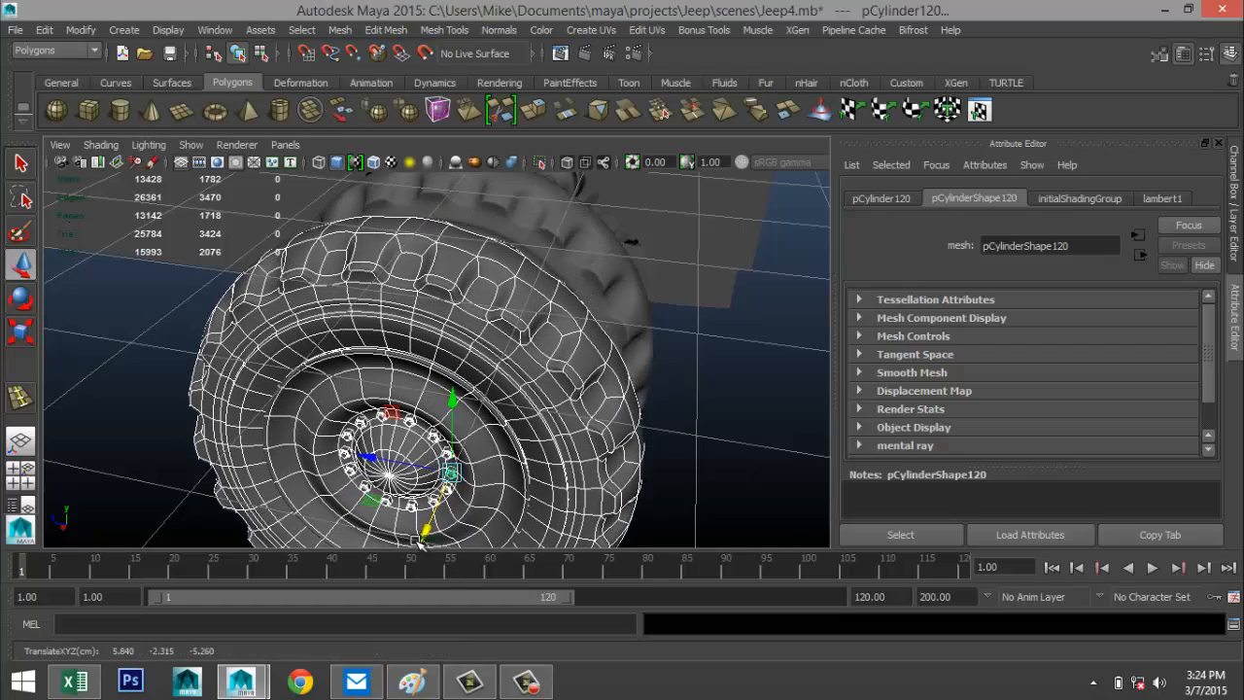
Step: Combine the duplicated wheel parts into a single mesh and center its pivot
click(339, 30)
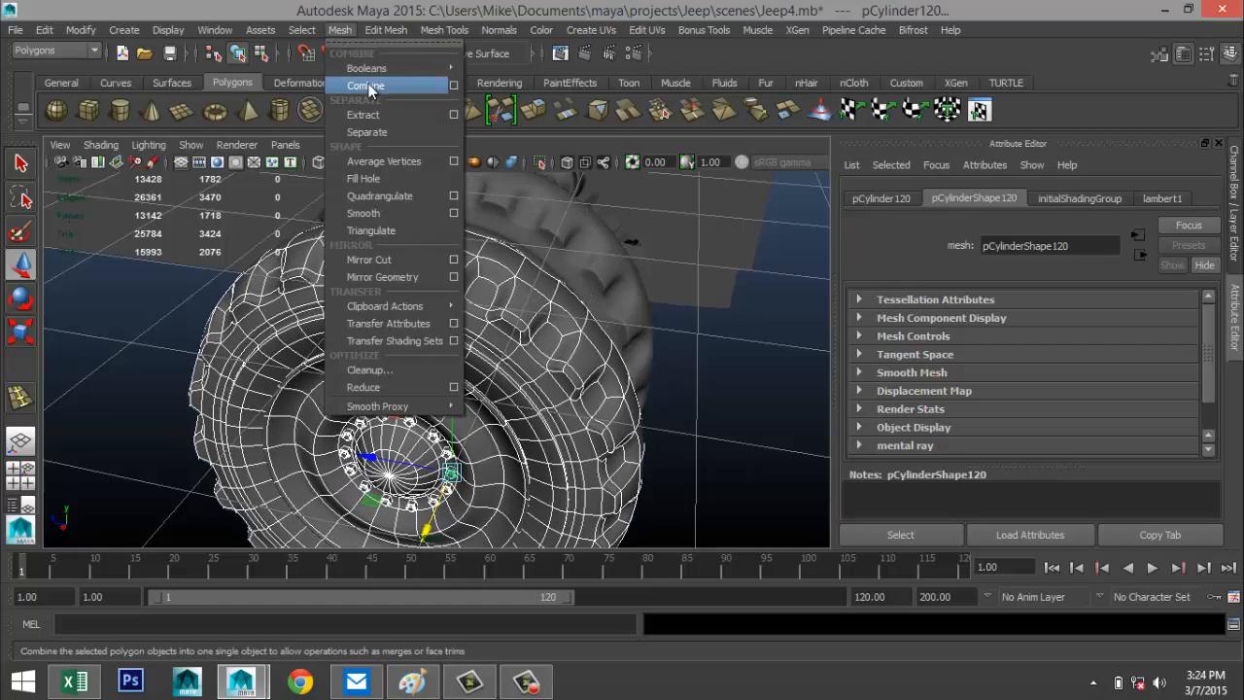
click(370, 88)
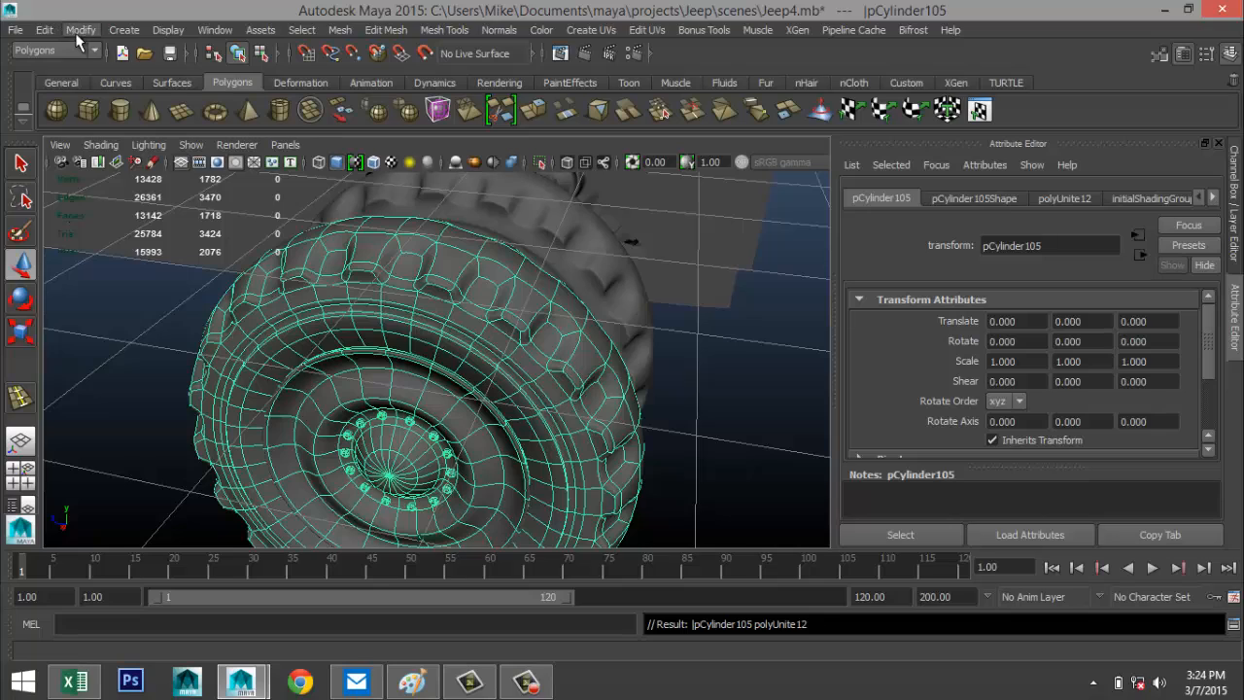
click(81, 30)
click(131, 199)
scroll(466, 315, down, 5)
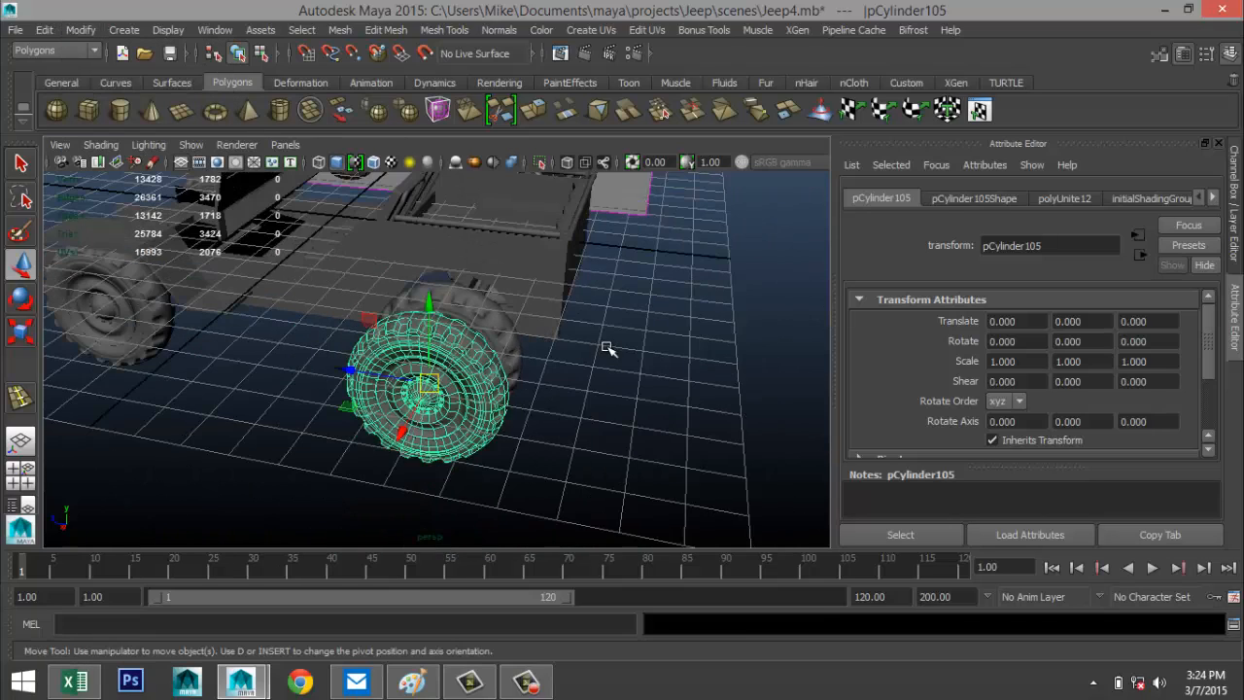
Step: Move the combined wheel behind the jeep's tailgate and set its Y rotation to 90
alt+drag(610, 336, 631, 437)
drag(350, 423, 568, 456)
key(e)
drag(644, 540, 756, 326)
click(1106, 345)
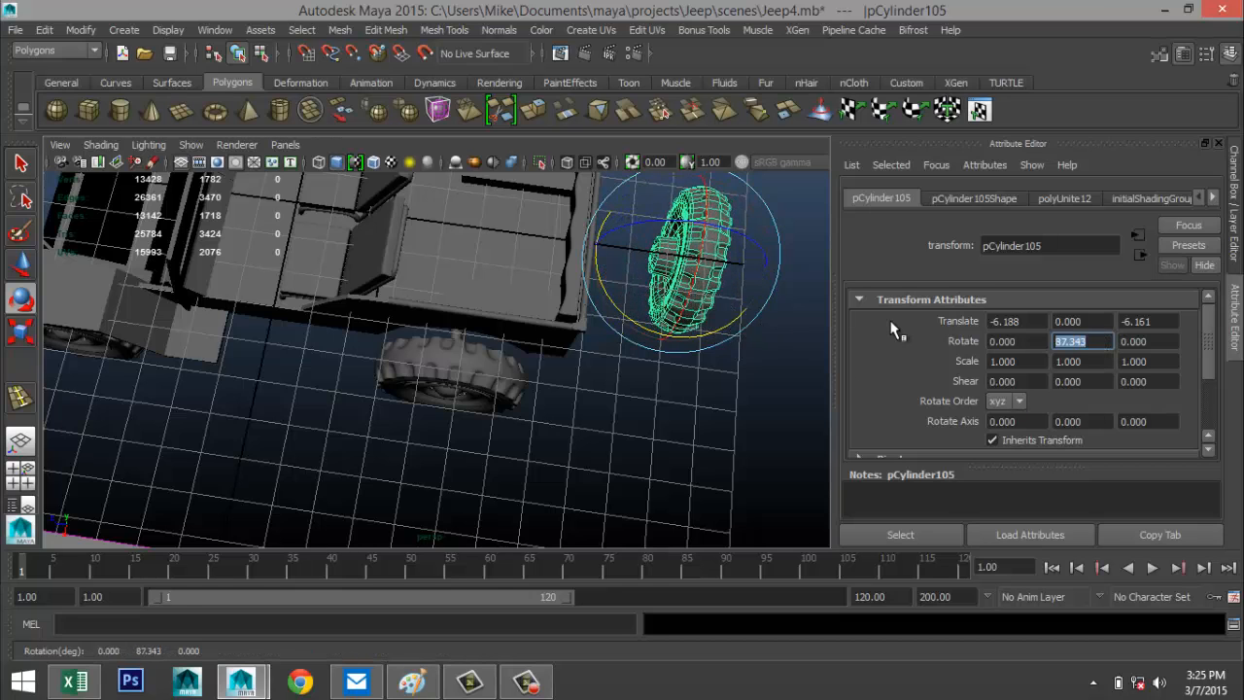
text(90)
key(Return)
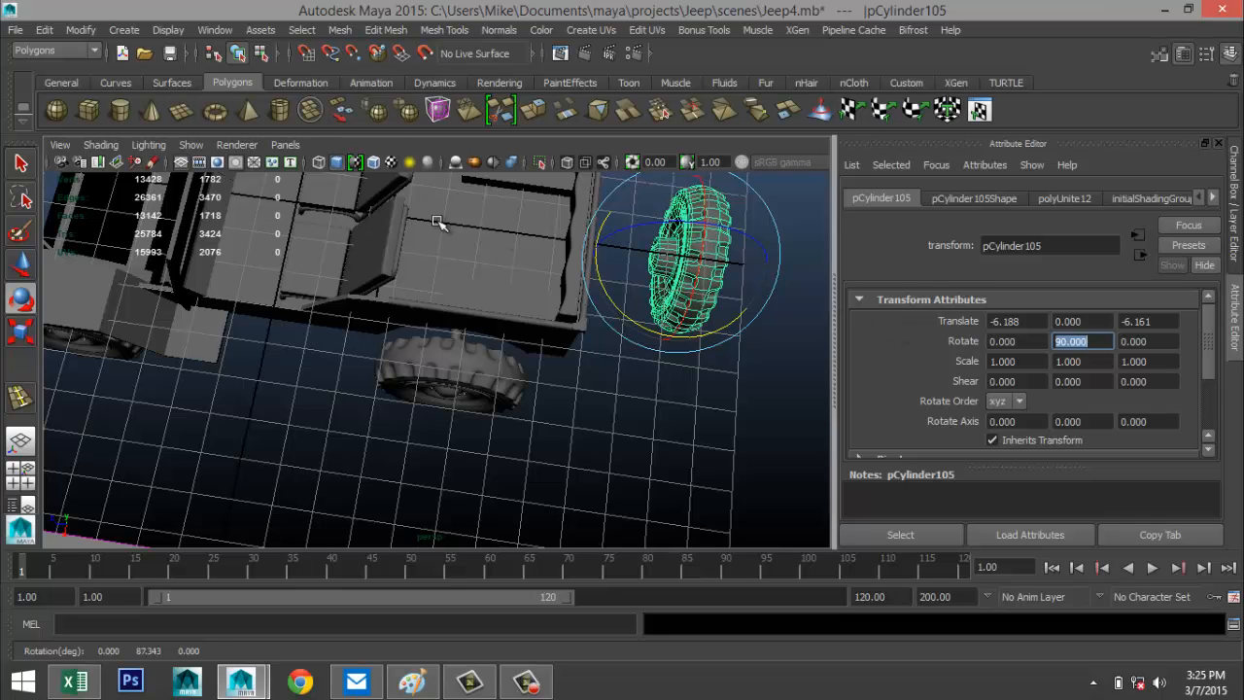
Step: In the top view, position the spare wheel against the tailgate at about X -5.84 and Z -3.47
click(24, 483)
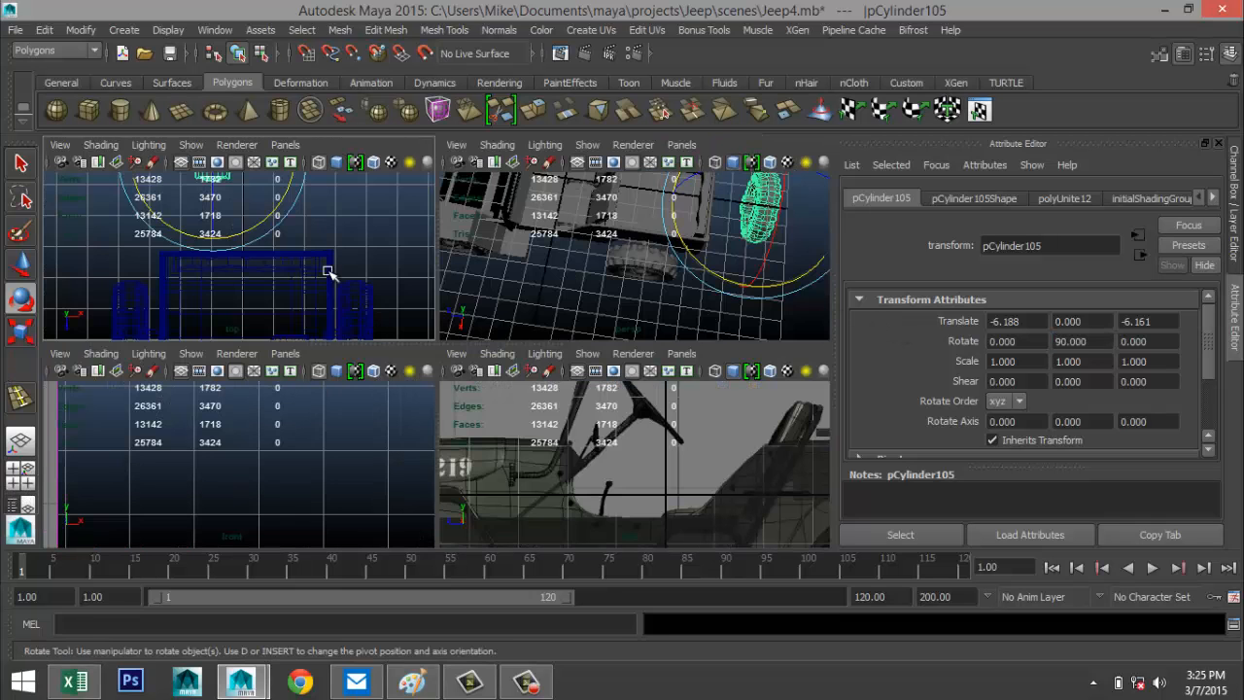
key(space)
key(f)
scroll(332, 281, down, 5)
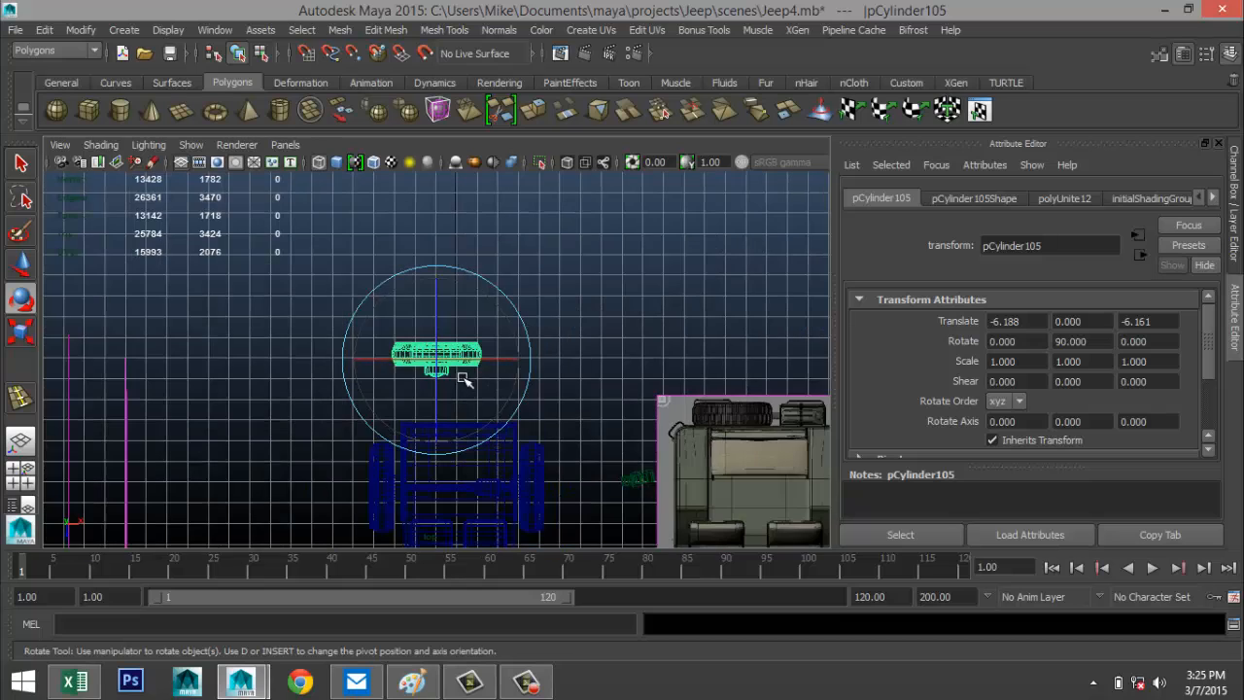
key(w)
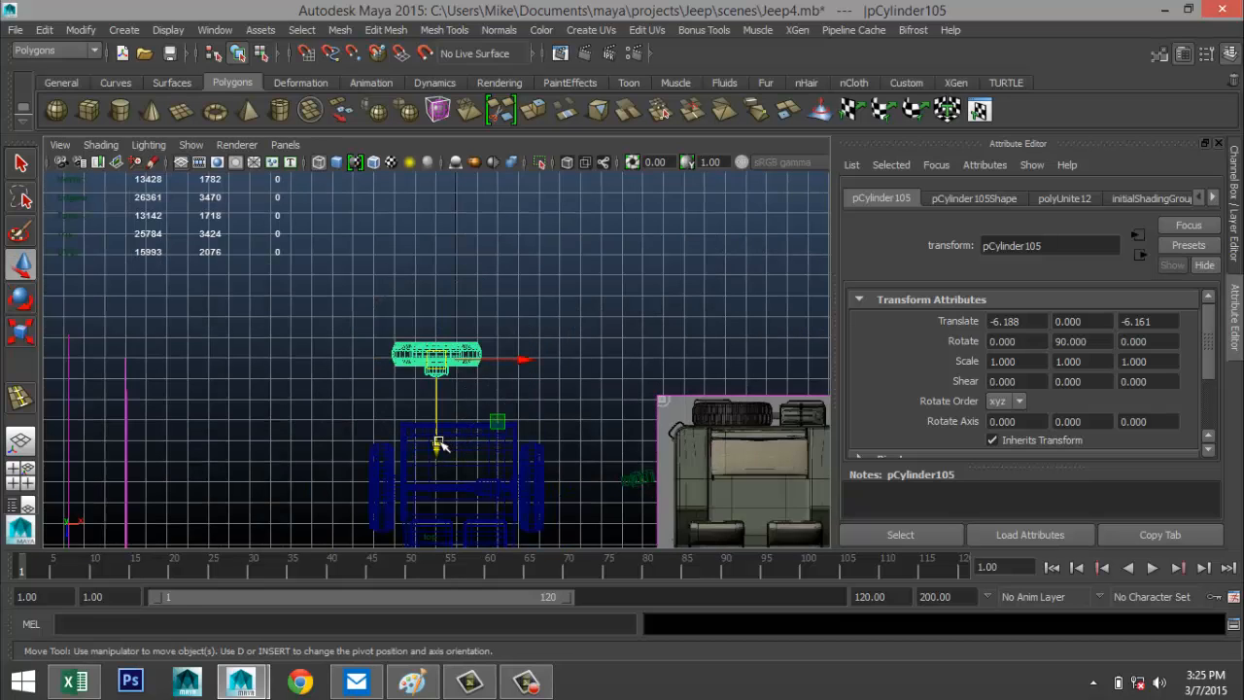
drag(442, 442, 462, 498)
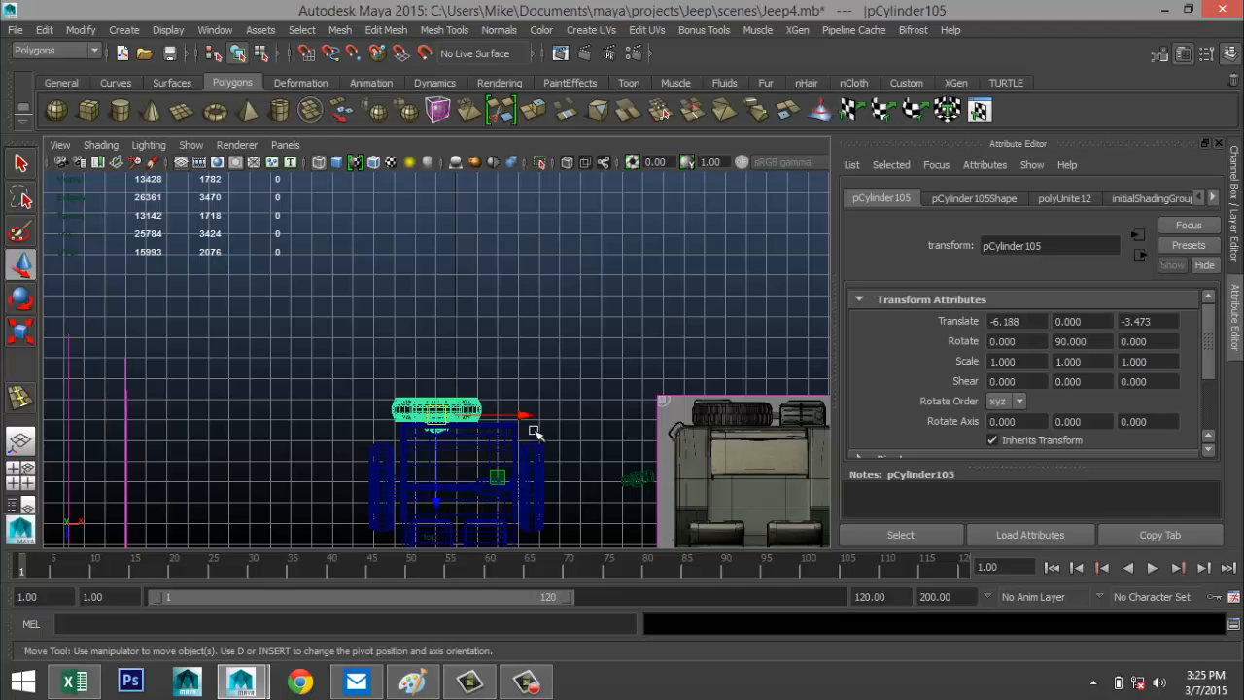
drag(527, 416, 541, 417)
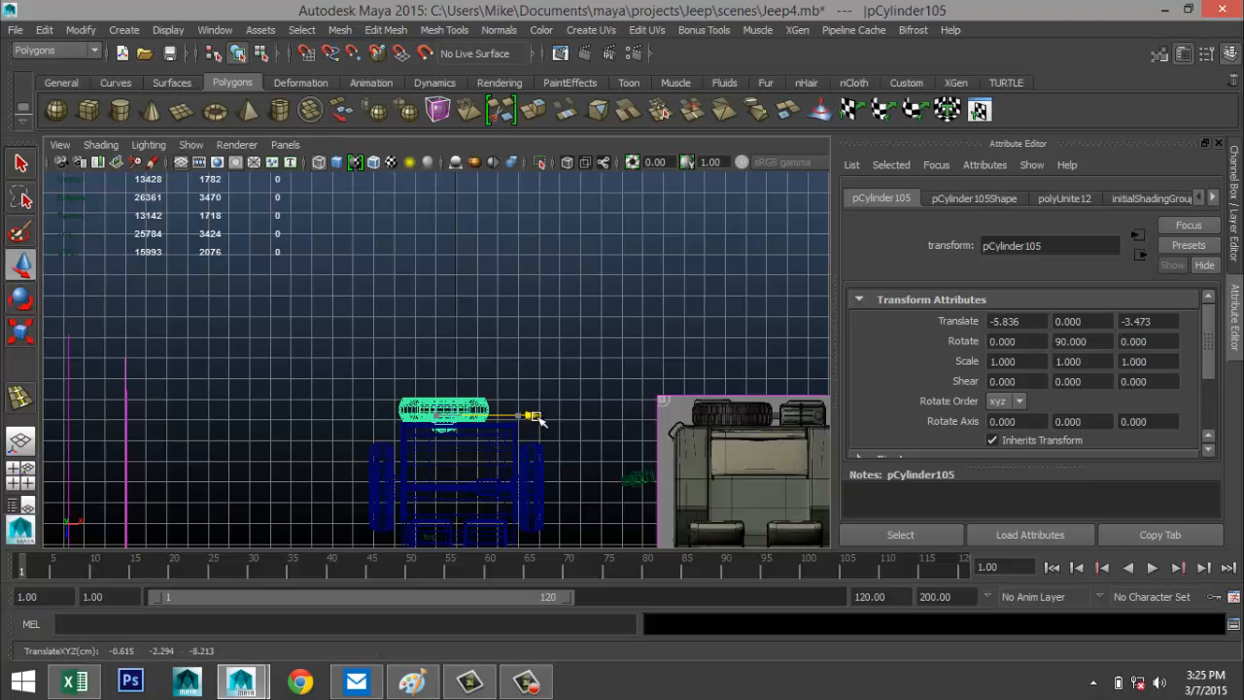
Step: In the perspective view, raise the spare wheel to mounting height on the tailgate and deselect it
click(20, 476)
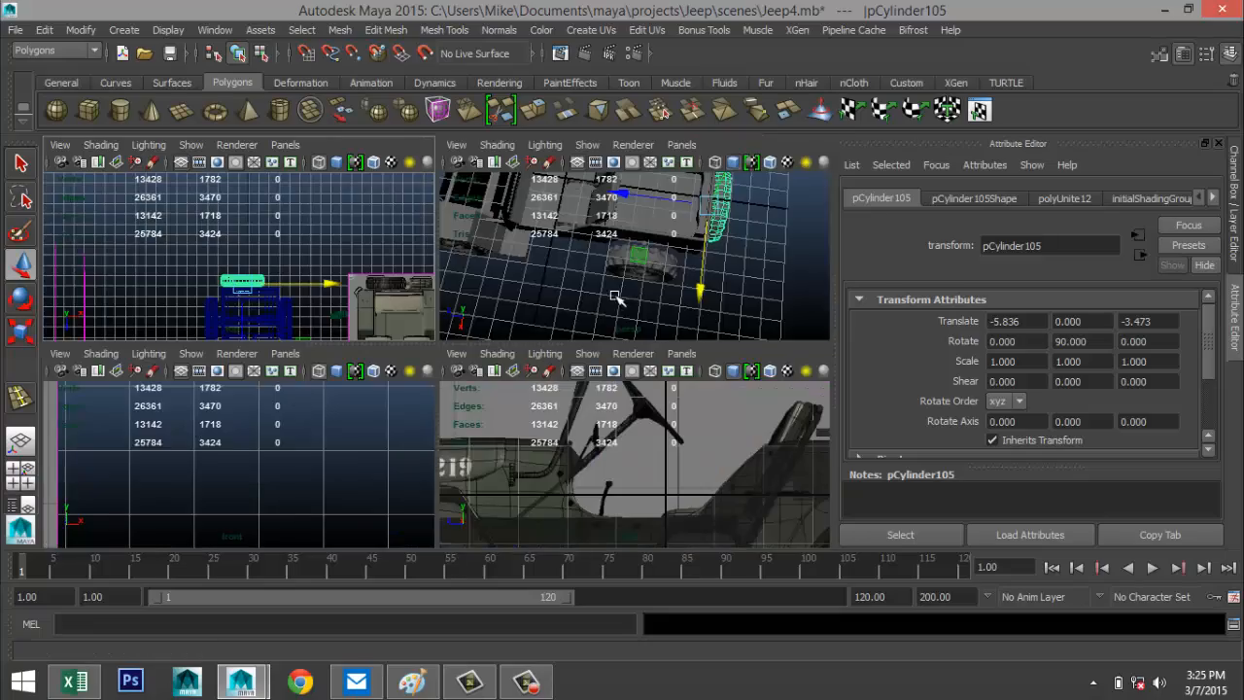
key(space)
alt+drag(548, 313, 486, 255)
drag(634, 289, 642, 206)
key(e)
alt+drag(653, 356, 710, 380)
click(710, 380)
Step: Examine the jeep's rear bed, cushion and spare wheel from several angles and distances
alt+middle_drag(650, 372, 506, 445)
alt+drag(506, 445, 481, 432)
alt+middle_drag(481, 430, 686, 386)
scroll(674, 380, down, 5)
scroll(625, 383, up, 5)
alt+drag(627, 386, 502, 399)
alt+middle_drag(472, 395, 563, 356)
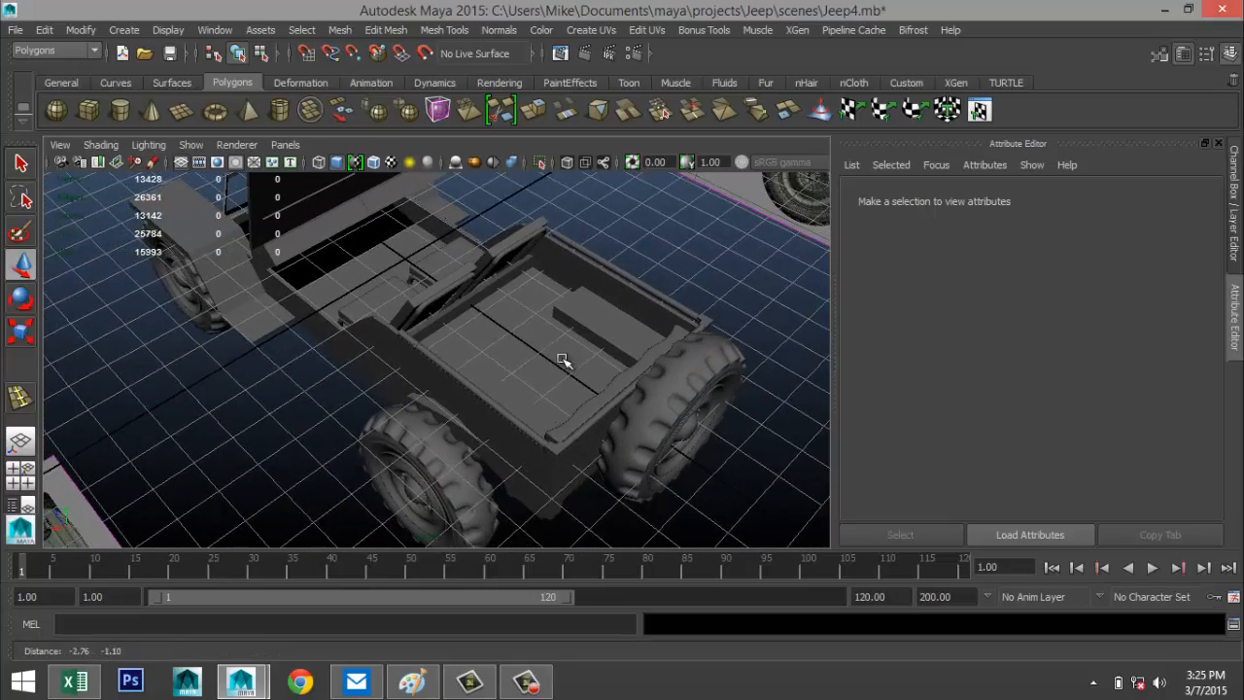
alt+drag(521, 360, 441, 360)
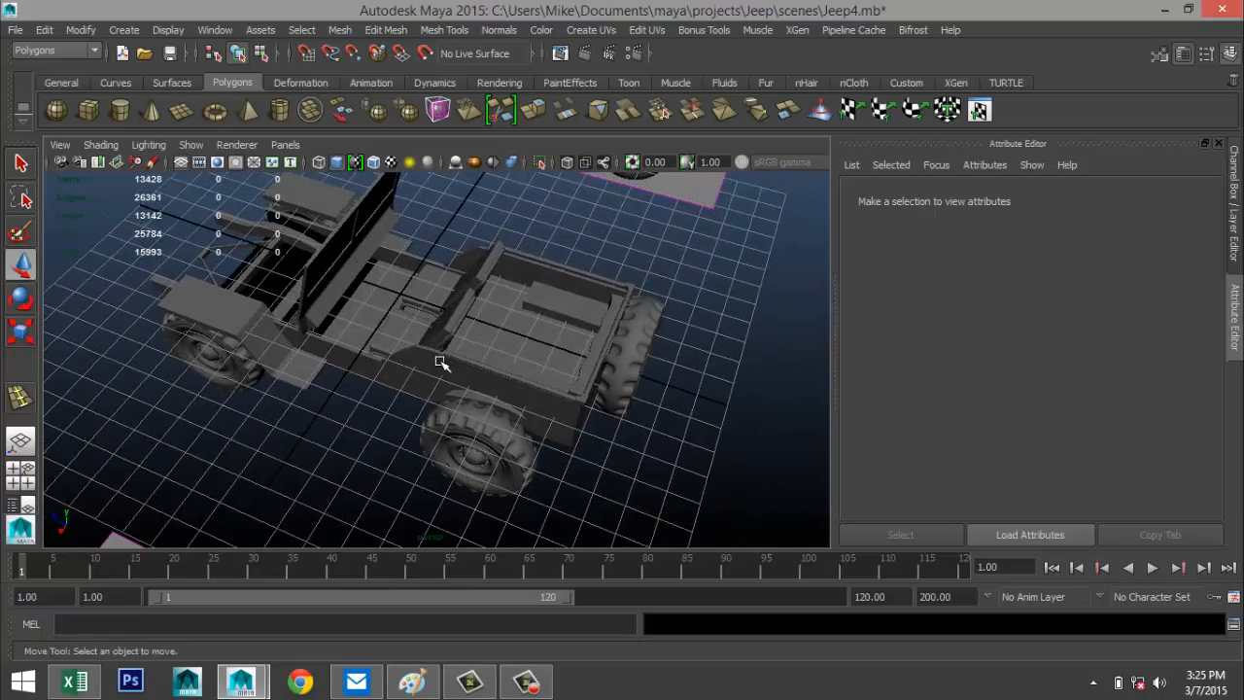
alt+middle_drag(436, 363, 526, 307)
alt+right_drag(524, 327, 398, 375)
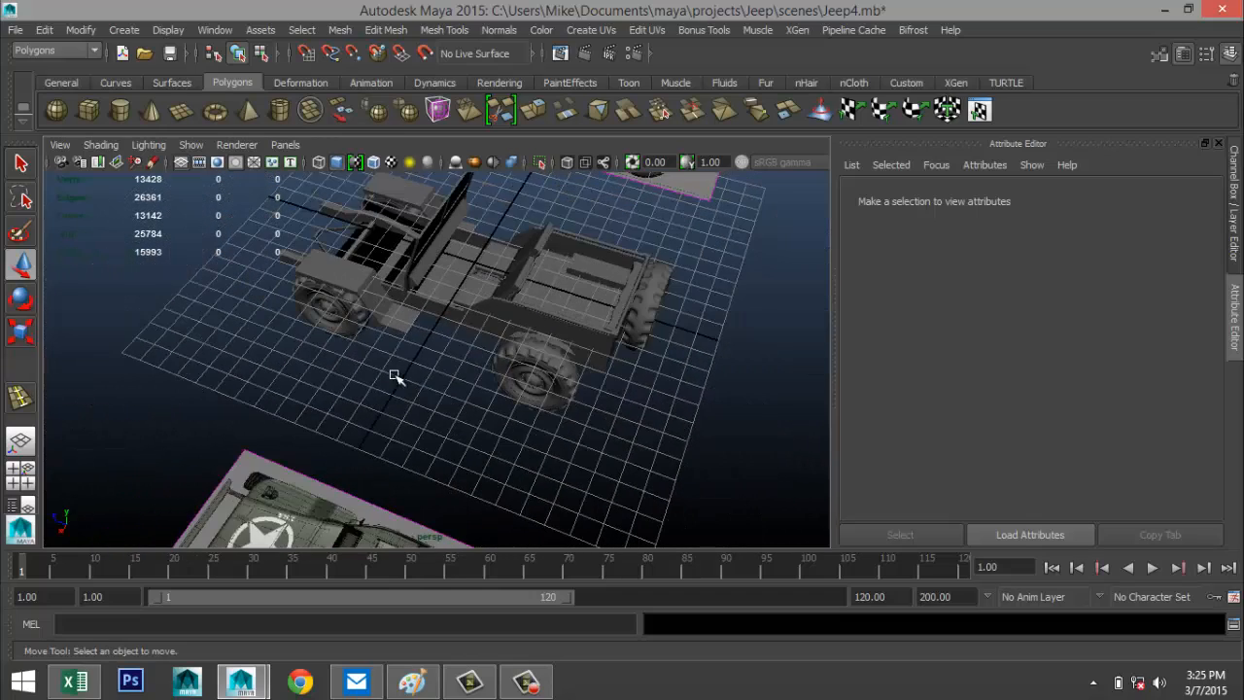
Step: Create a polygon cube beside the jeep, about 1.36 wide, 2.07 high and 5.33 deep
alt+drag(398, 375, 422, 392)
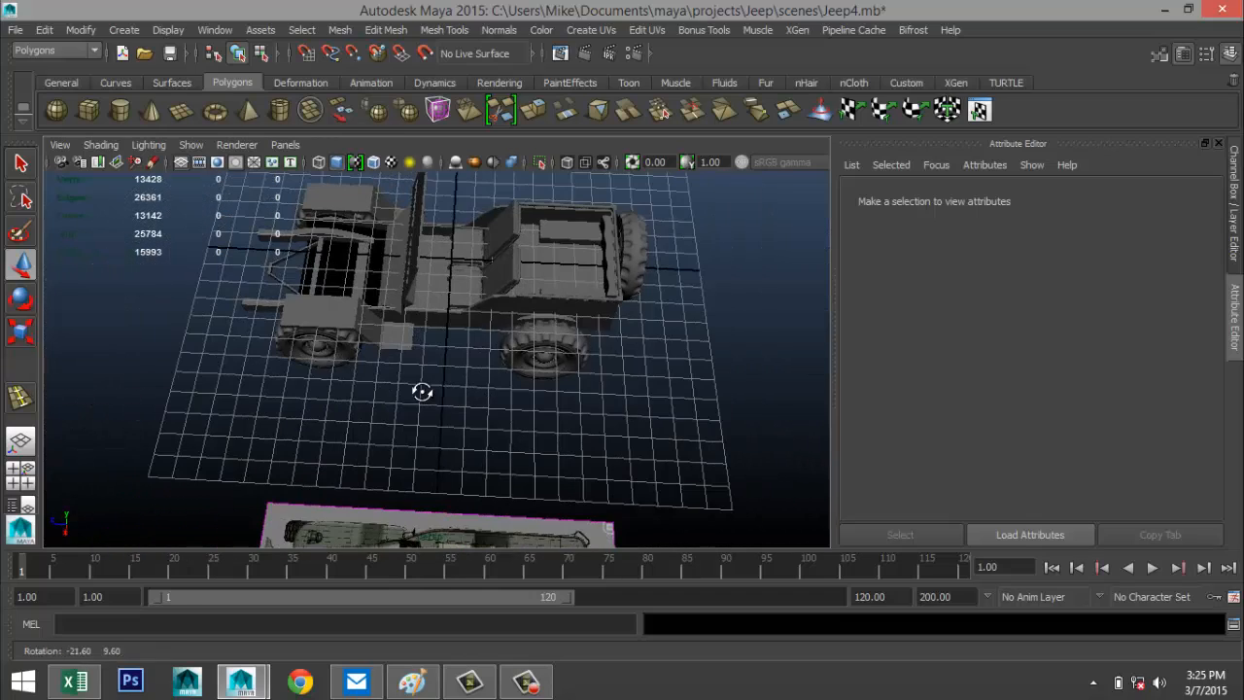
click(87, 111)
drag(330, 430, 464, 457)
drag(464, 457, 464, 418)
key(w)
alt+drag(464, 418, 457, 364)
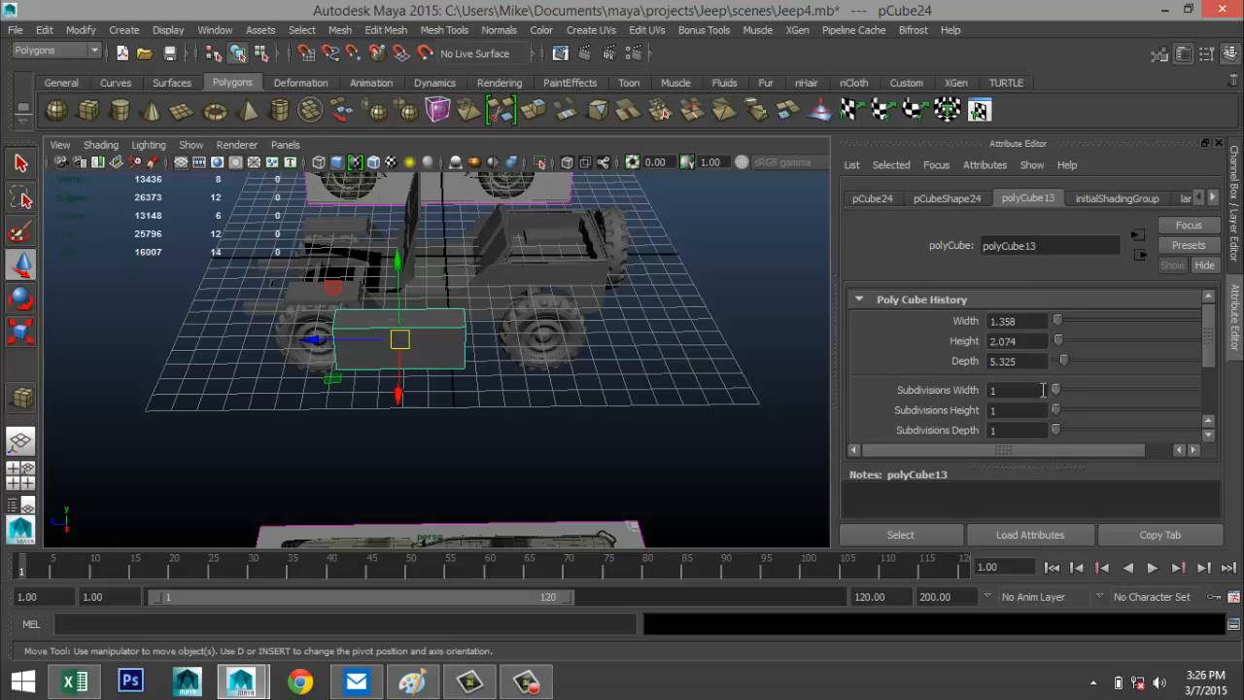
Step: Set the new box's depth subdivisions to 2 and scale it down vertically into a flatter block
drag(1057, 434, 1060, 434)
alt+drag(376, 396, 467, 422)
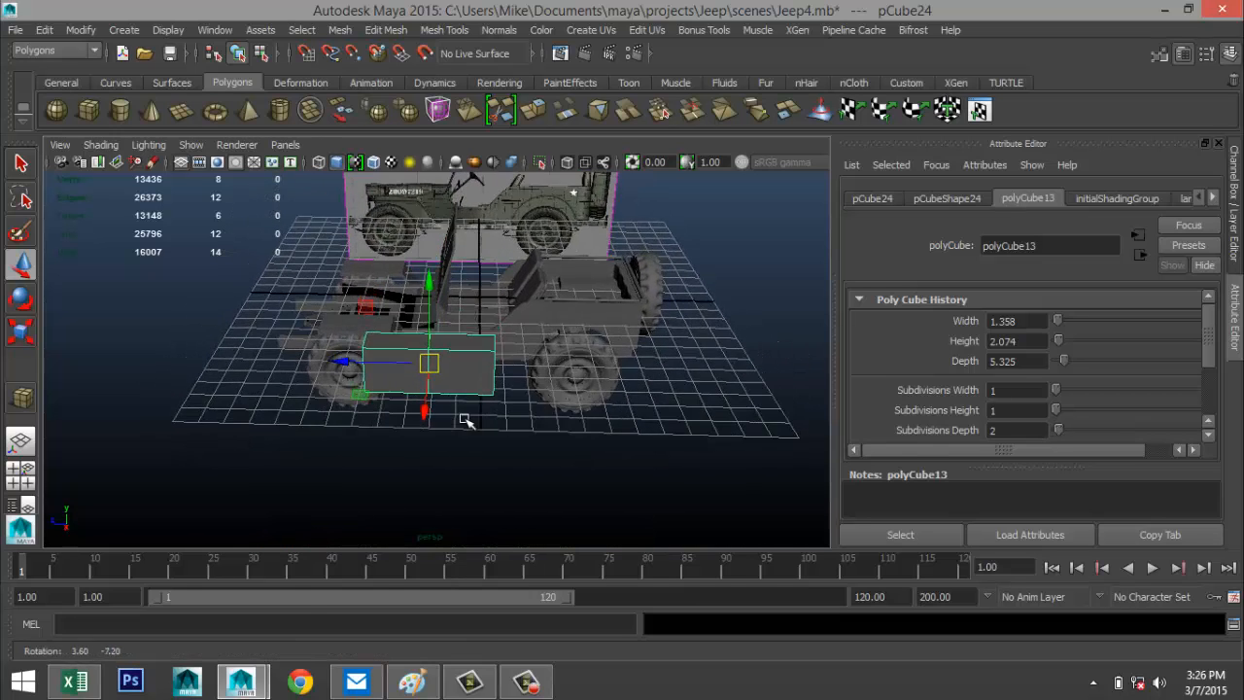
key(r)
drag(428, 283, 428, 324)
alt+drag(460, 417, 316, 506)
alt+drag(459, 480, 398, 418)
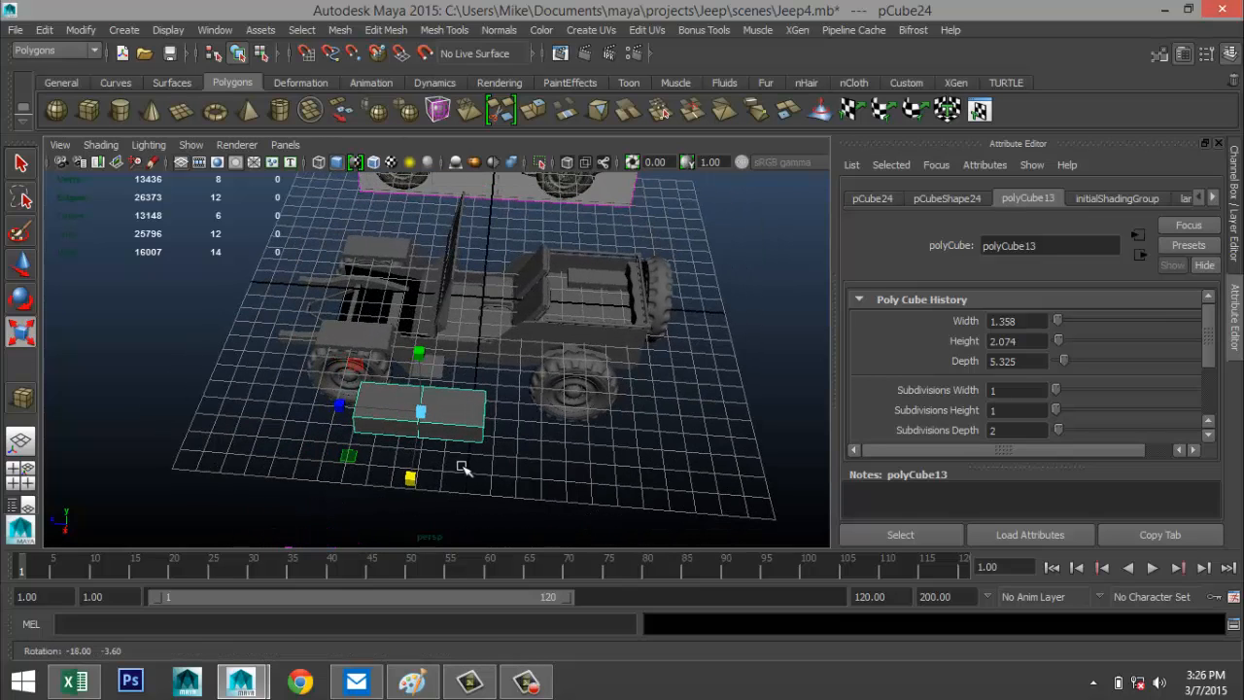
Step: Extrude the front half of the block's top face upward to form a raised step
right_click(388, 402)
right_drag(376, 324, 378, 333)
click(385, 397)
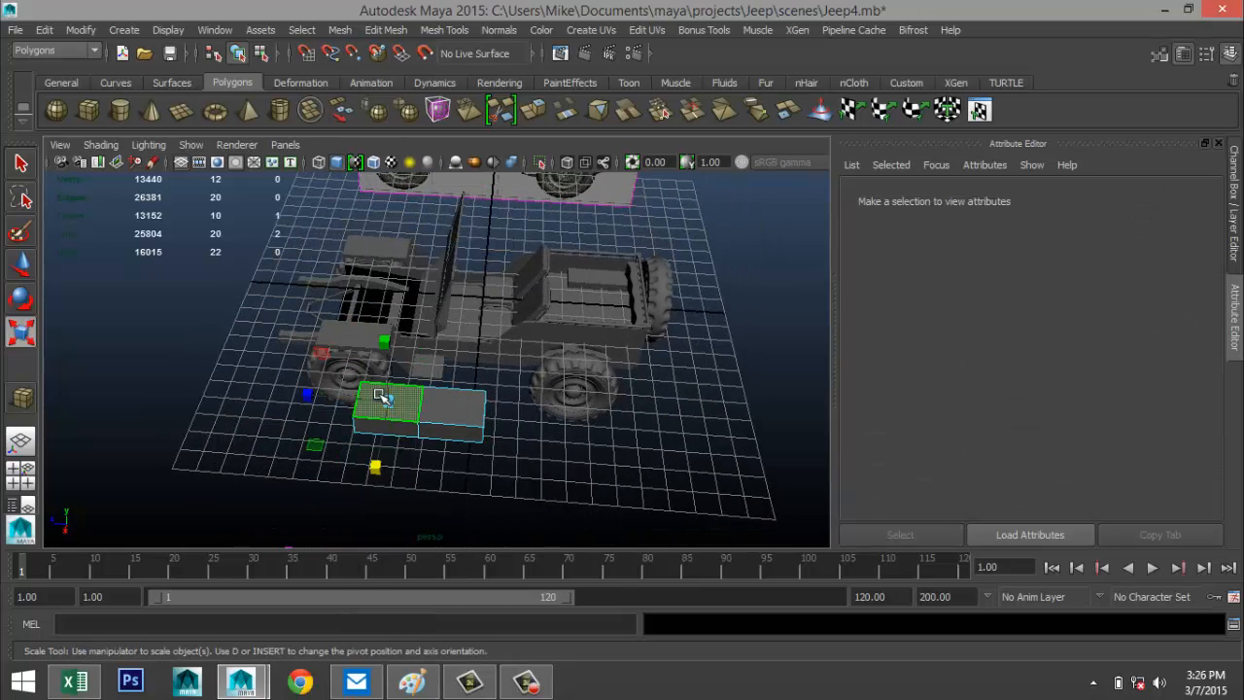
key(w)
shift+drag(384, 340, 385, 317)
Step: Insert edge loops around the stepped block close to its front and rear ends
alt+drag(503, 439, 536, 392)
scroll(537, 392, up, 3)
alt+middle_drag(533, 391, 592, 398)
right_drag(579, 388, 661, 249)
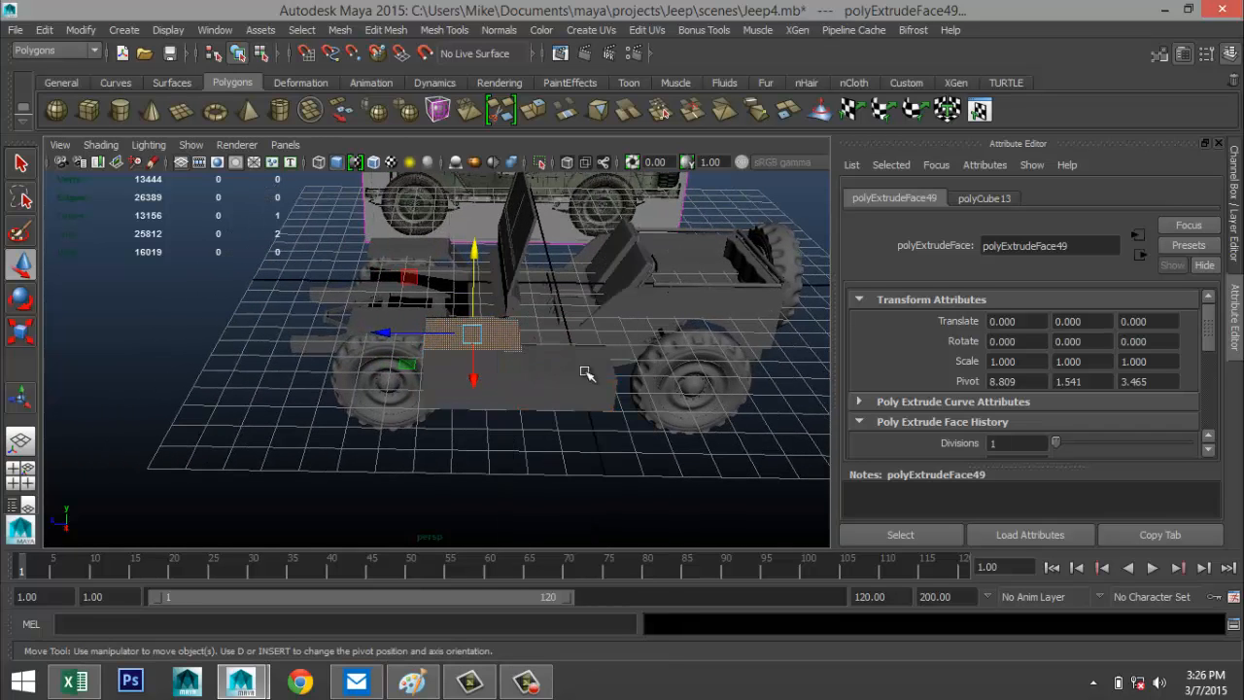
click(444, 30)
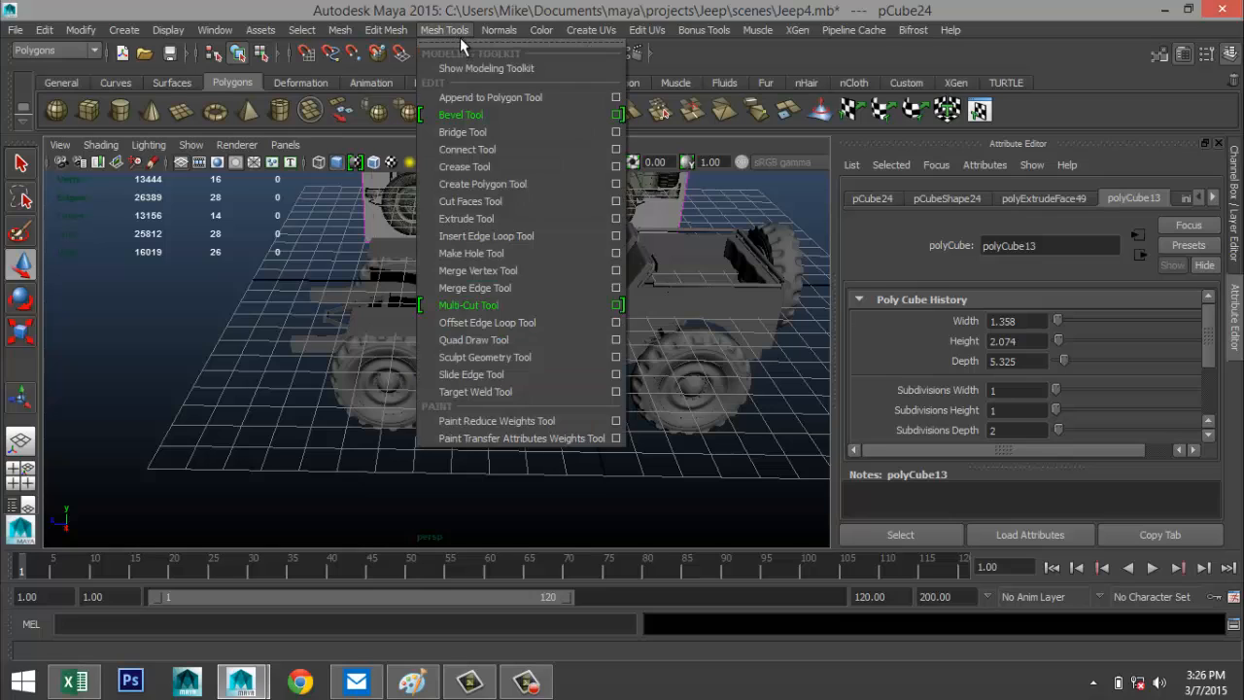
click(539, 240)
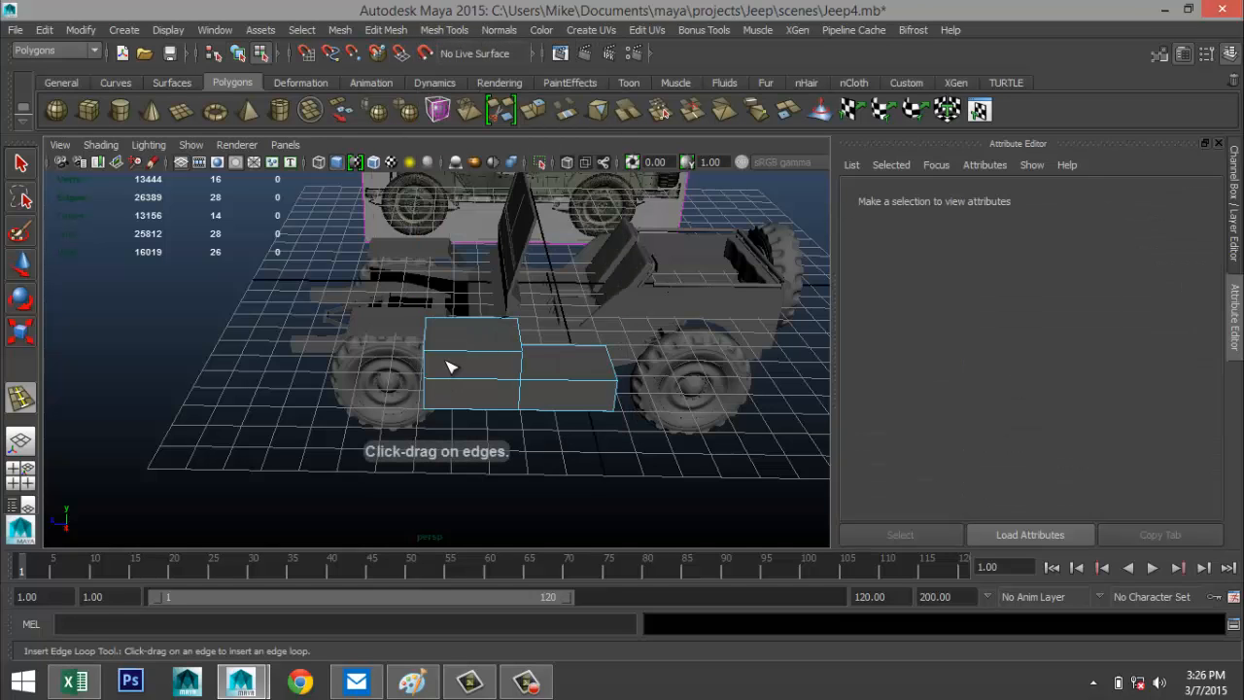
drag(445, 359, 431, 362)
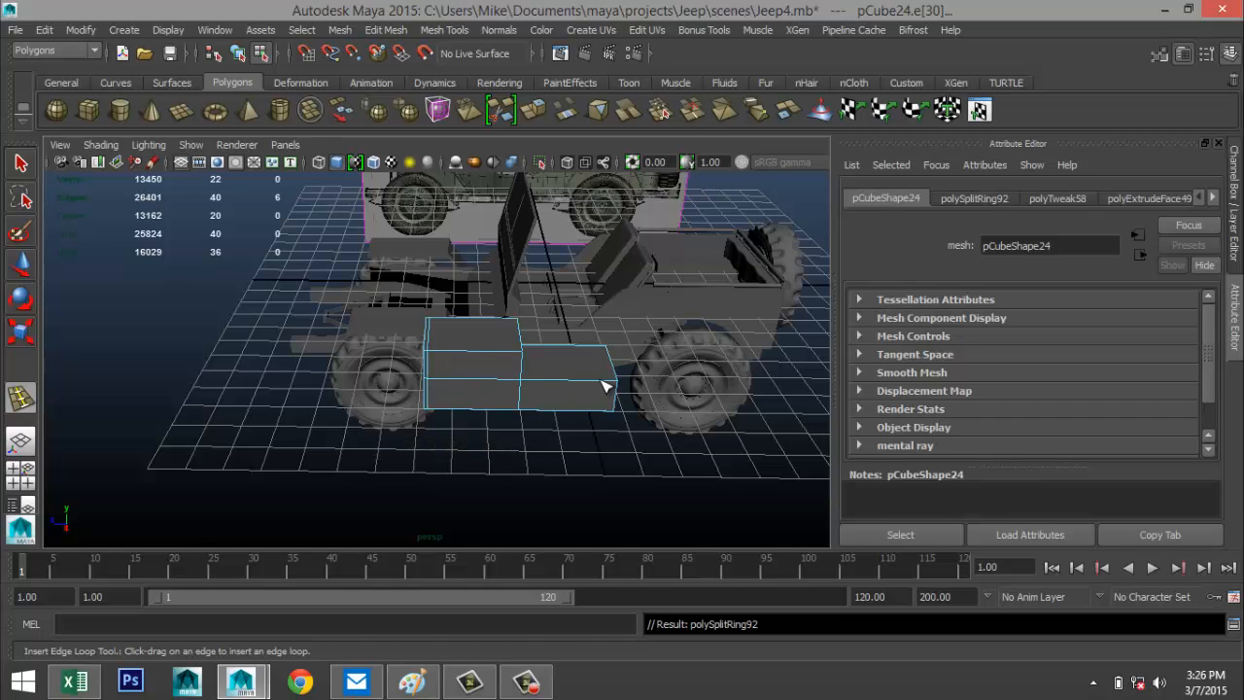
drag(602, 386, 607, 408)
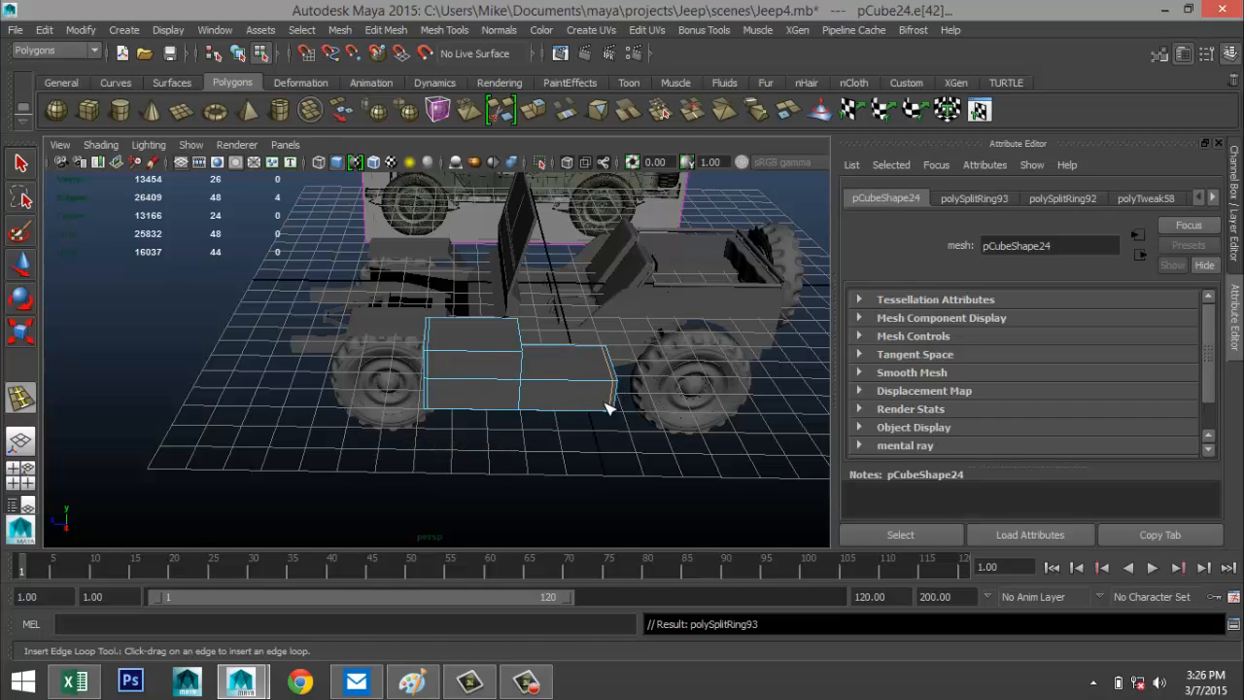
Step: Insert two lengthwise edge loops close to the stepped block's long sides
alt+drag(413, 418, 590, 401)
drag(618, 351, 604, 348)
drag(638, 357, 657, 372)
key(q)
Step: Return the stepped block to object mode and display it with smooth mesh preview
alt+drag(677, 440, 540, 426)
right_drag(513, 292, 555, 278)
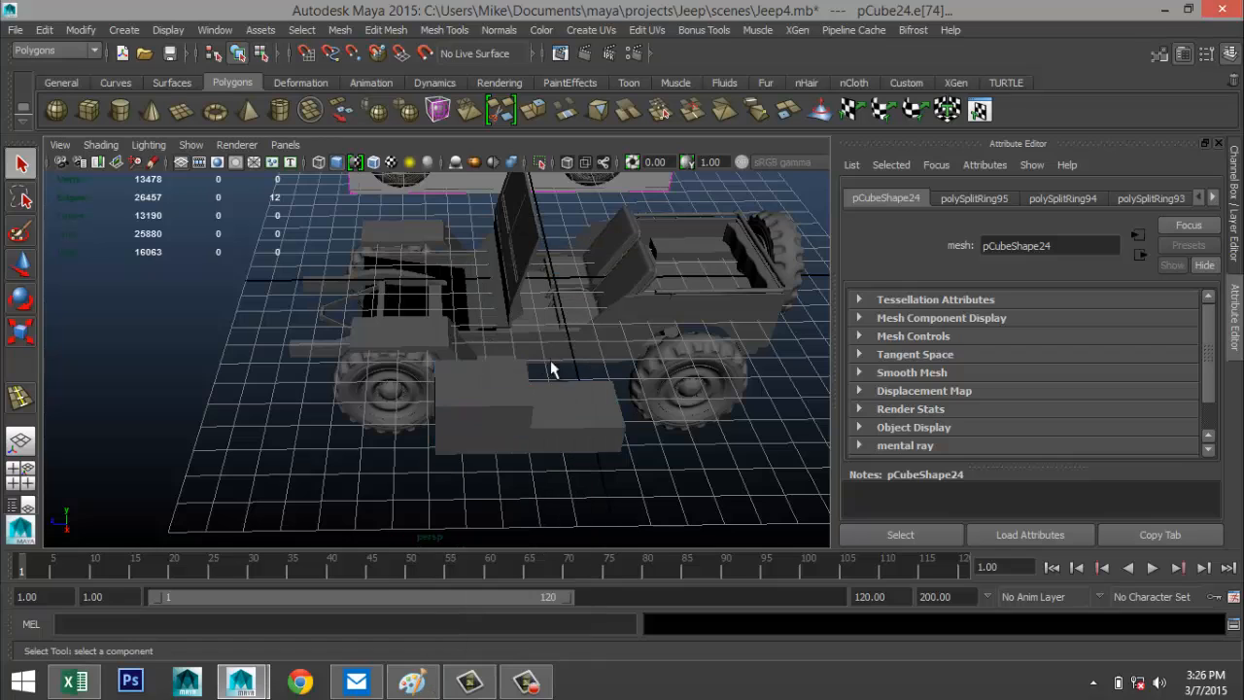
click(559, 440)
key(3)
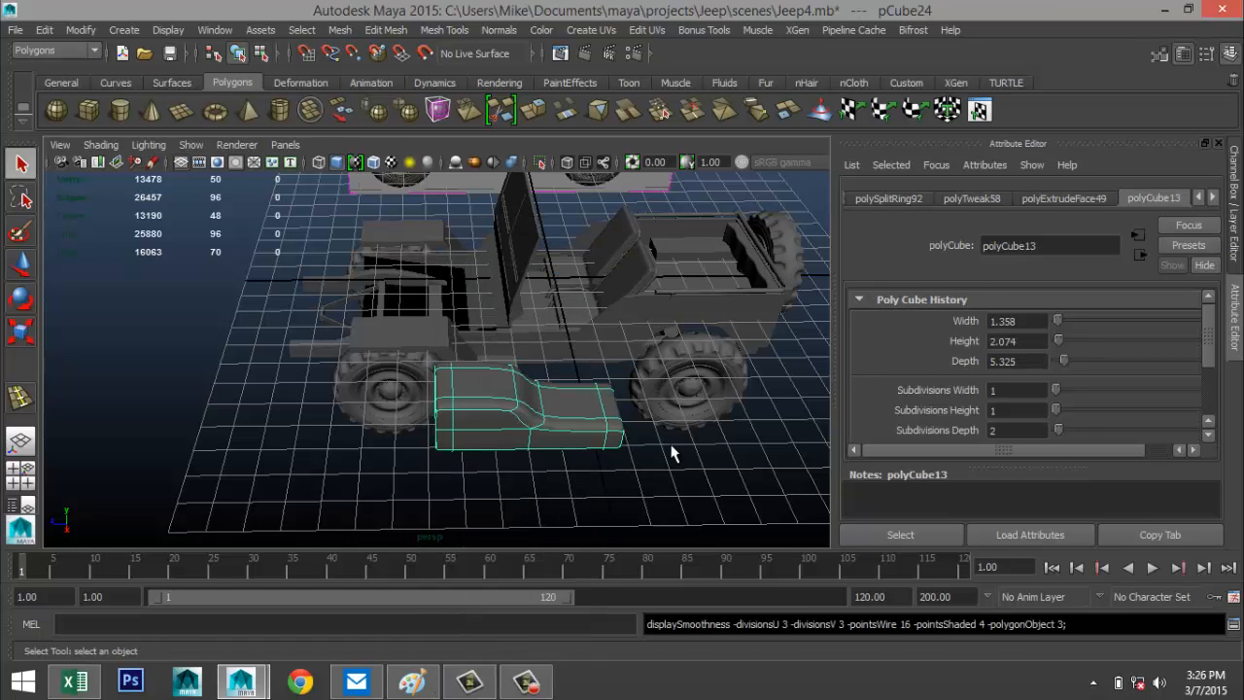
click(667, 445)
click(556, 432)
alt+drag(555, 430, 587, 437)
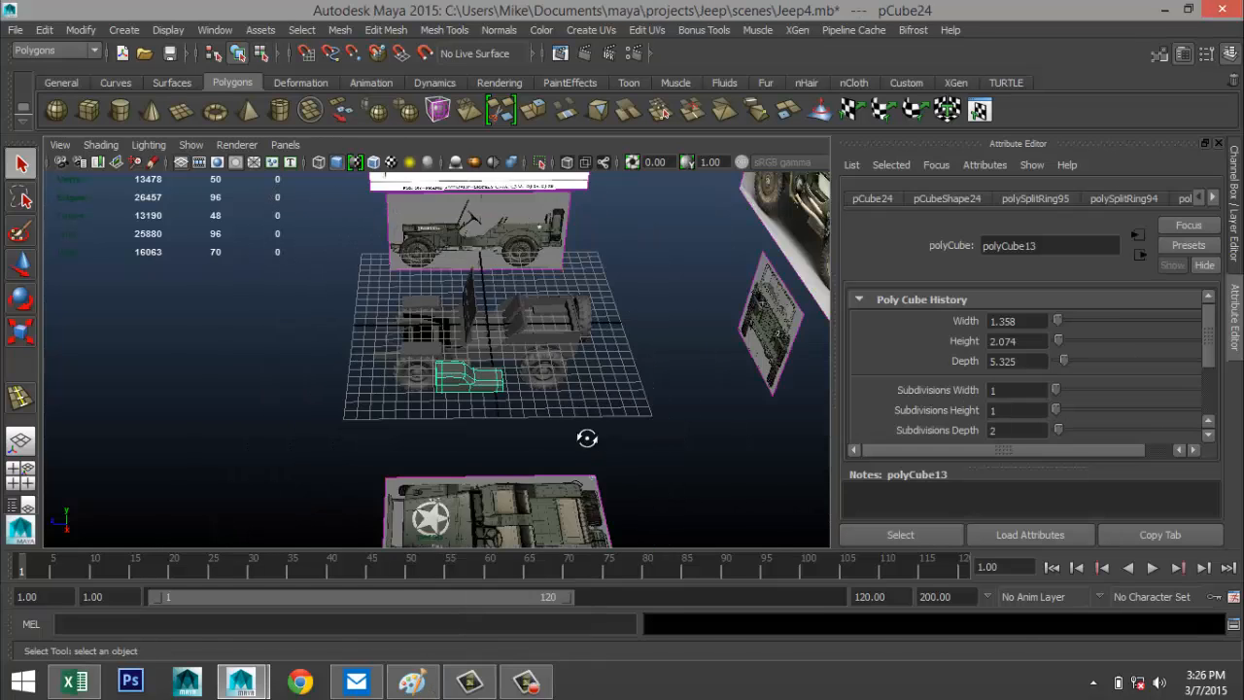
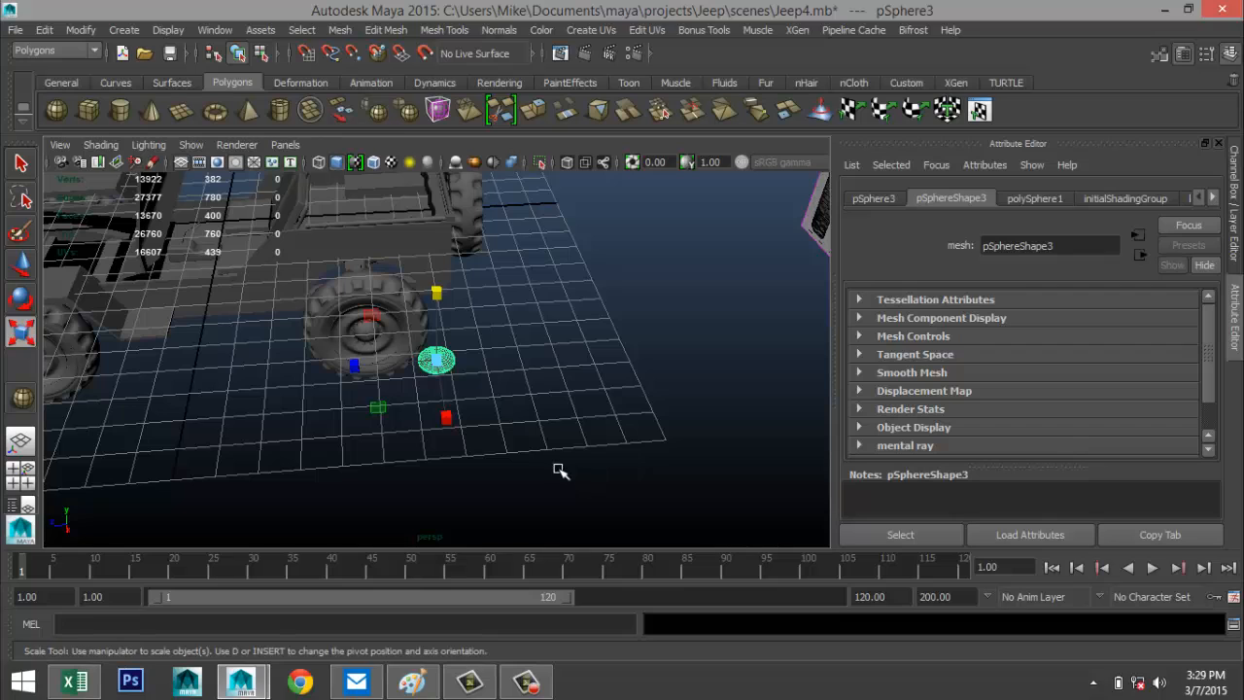
Step: Move the flattened sphere from beside the rear wheel into the jeep's cab above the centre console
key(w)
drag(347, 365, 192, 360)
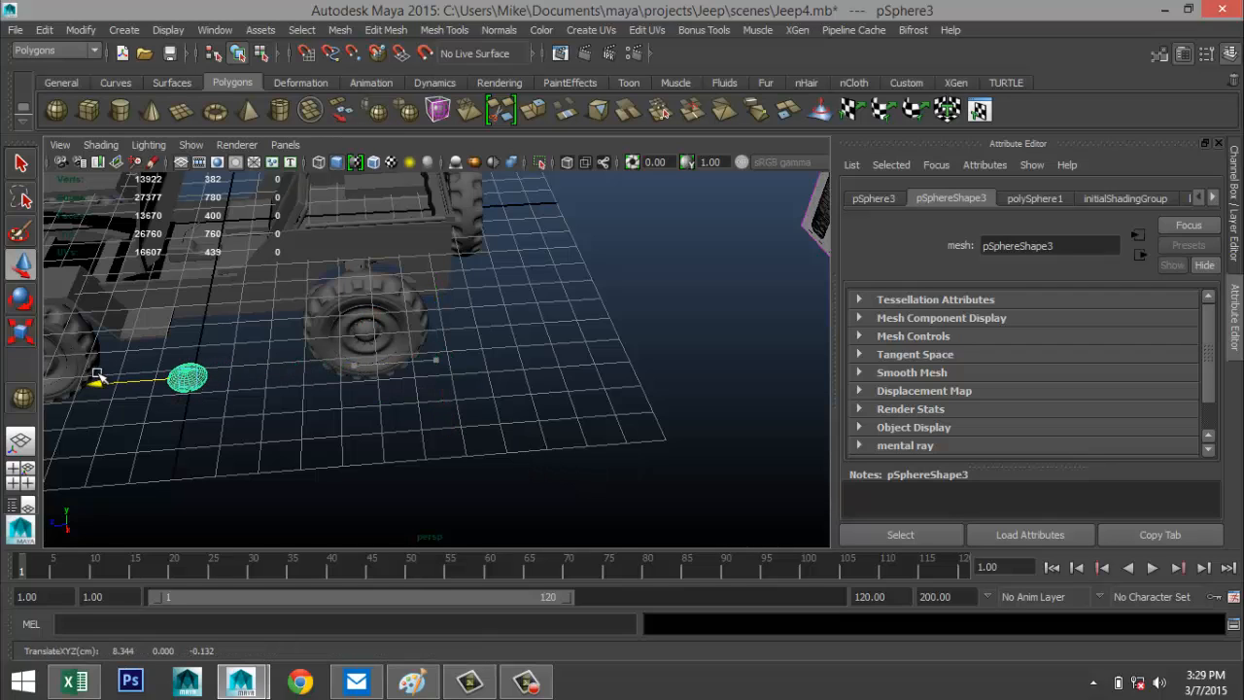
drag(170, 432, 224, 233)
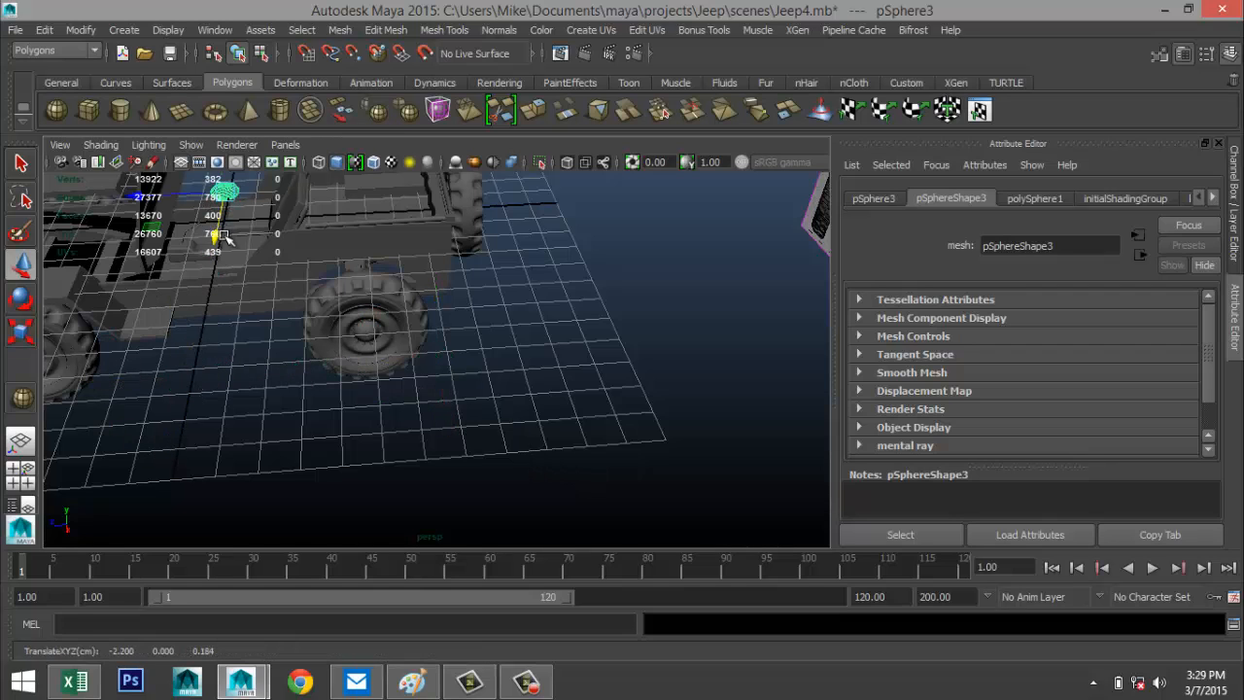
key(f)
scroll(326, 309, down, 10)
alt+drag(426, 391, 276, 421)
key(f)
scroll(279, 442, down, 6)
key(r)
alt+drag(267, 442, 384, 436)
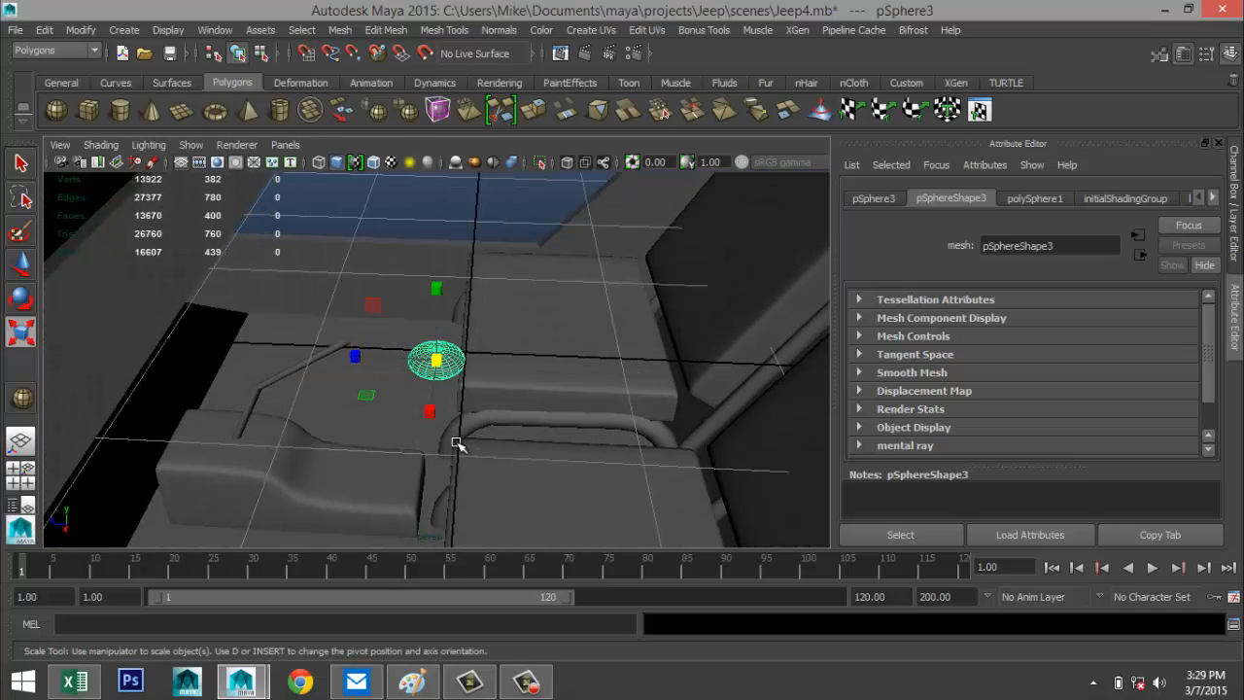
Step: Position the flattened sphere at the bent lever's tip and scale it to about 0.171, 0.079, 0.171
key(w)
drag(361, 353, 289, 352)
drag(335, 281, 337, 268)
key(r)
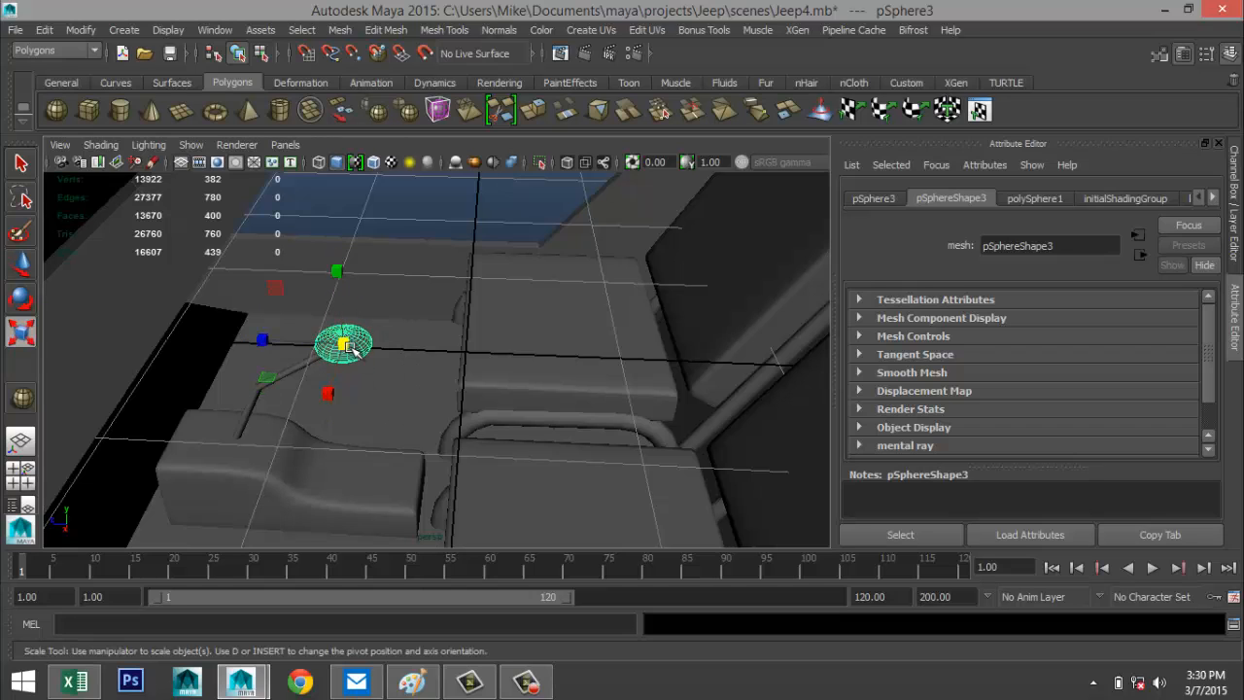
drag(345, 344, 330, 342)
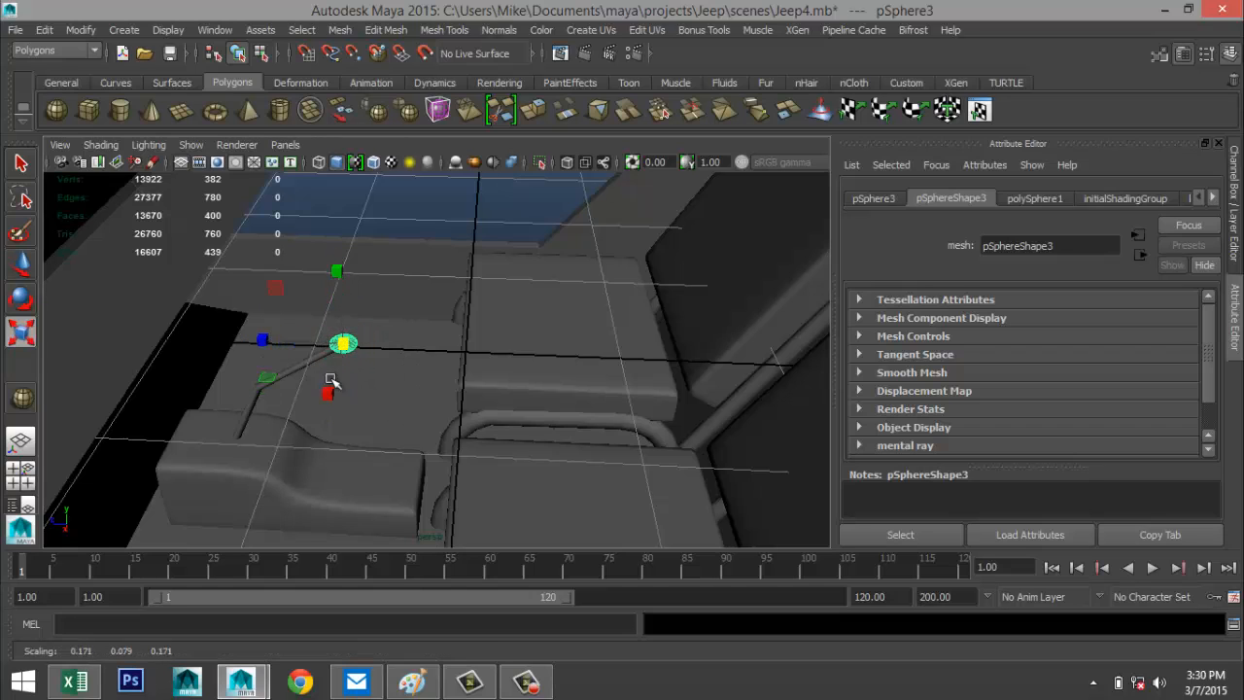
Step: In the side view, rotate the knob about -54 degrees around X and seat it on the lever's end
click(22, 477)
key(space)
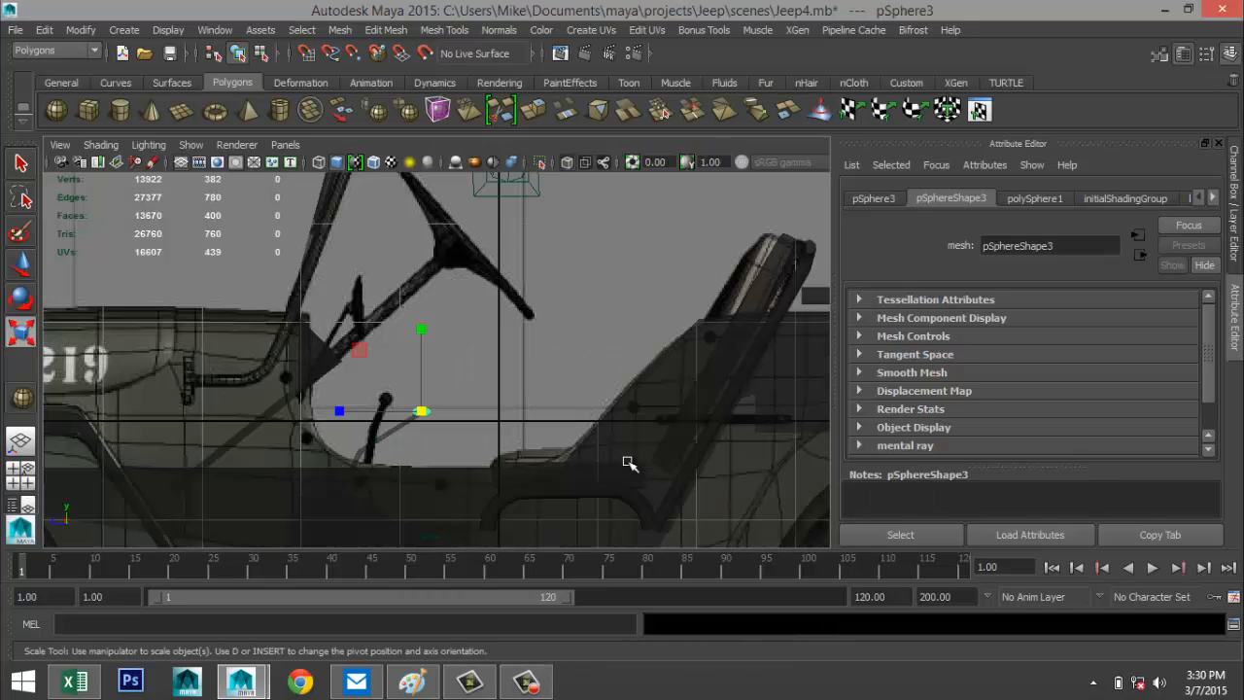
key(f)
key(a)
scroll(492, 450, up, 6)
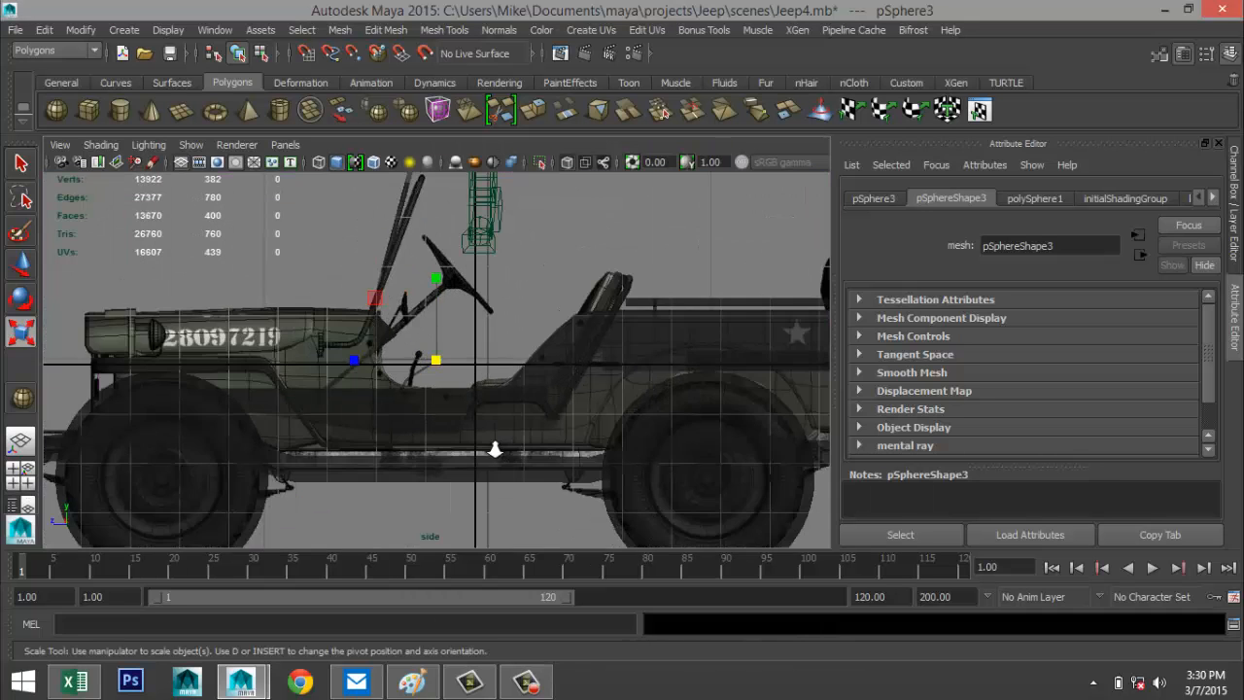
scroll(492, 450, up, 4)
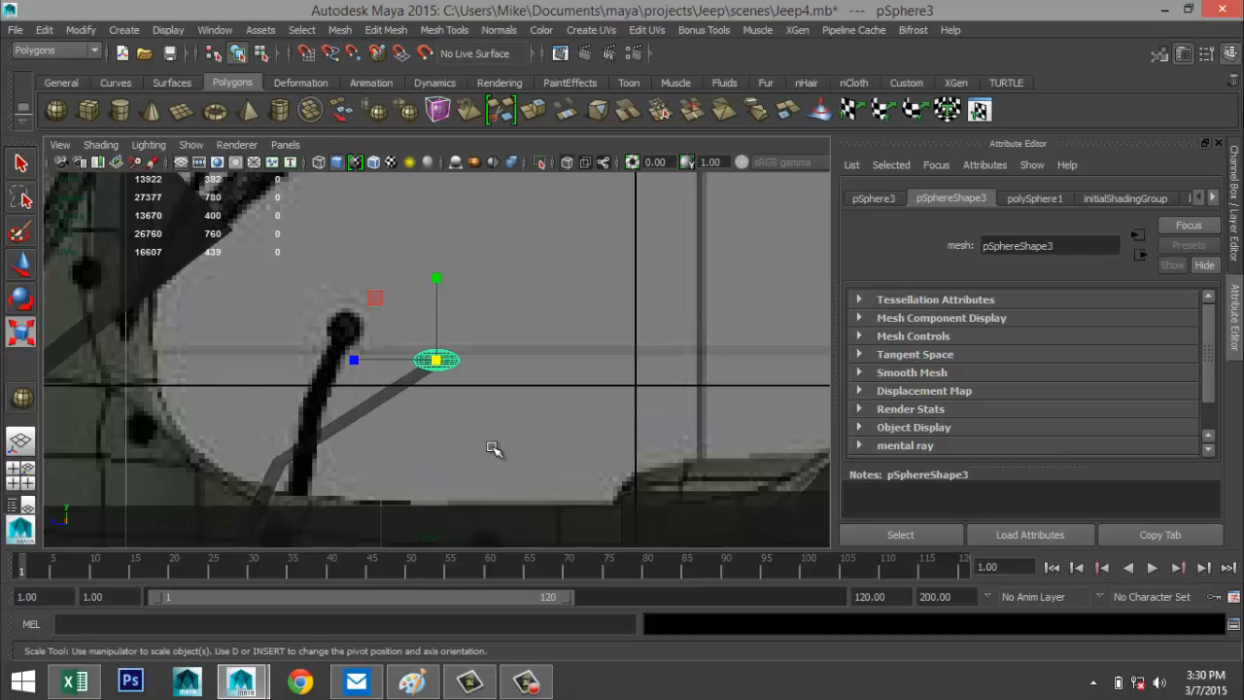
key(e)
drag(516, 425, 427, 464)
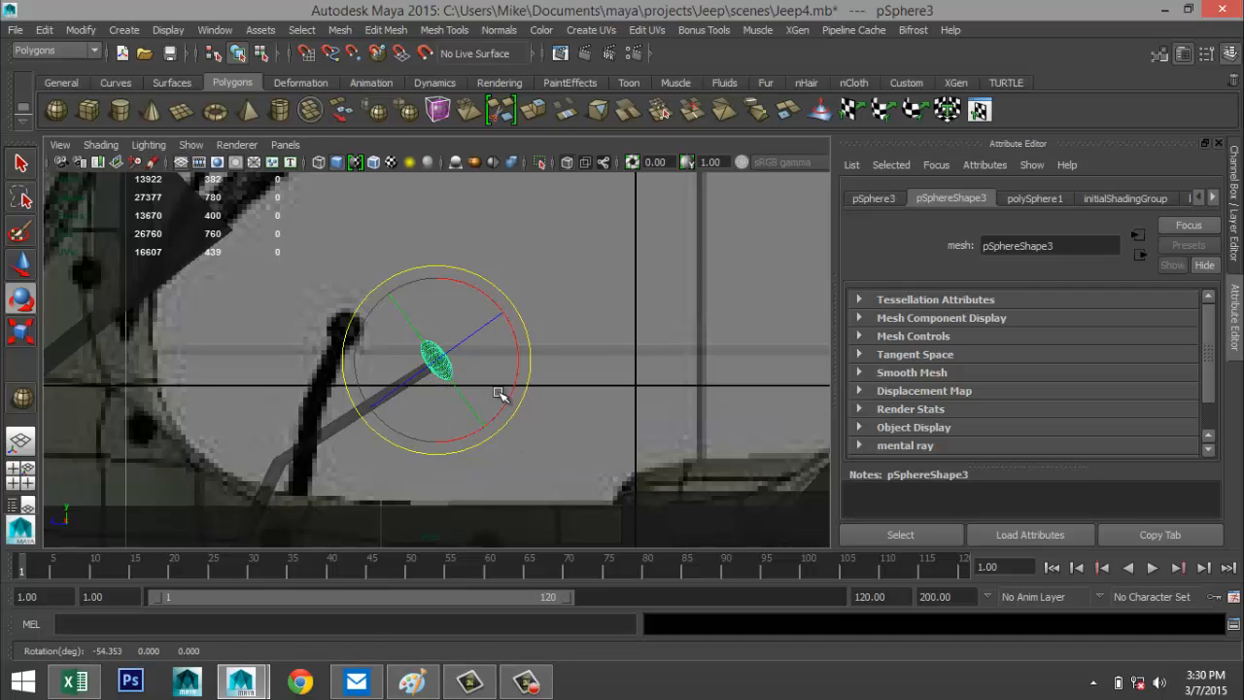
key(w)
drag(435, 360, 438, 365)
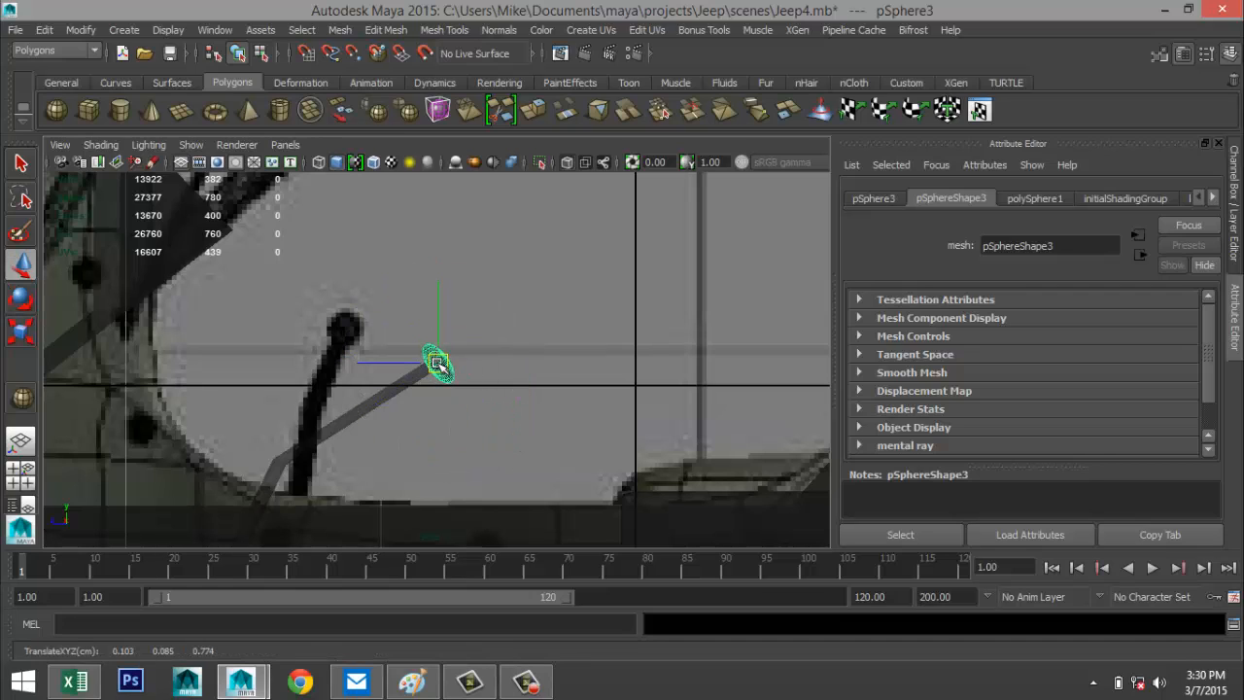
Step: Back in the perspective view, combine the knob with the bent lever and centre the combined object's pivot
click(22, 475)
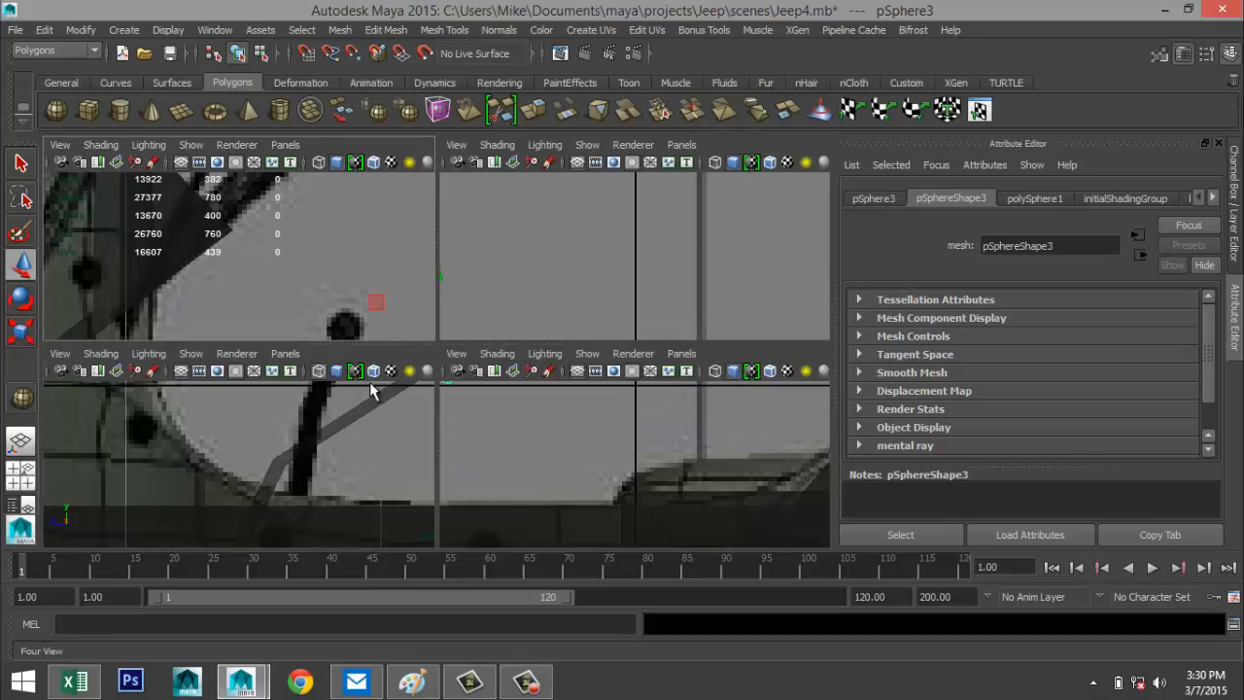
key(space)
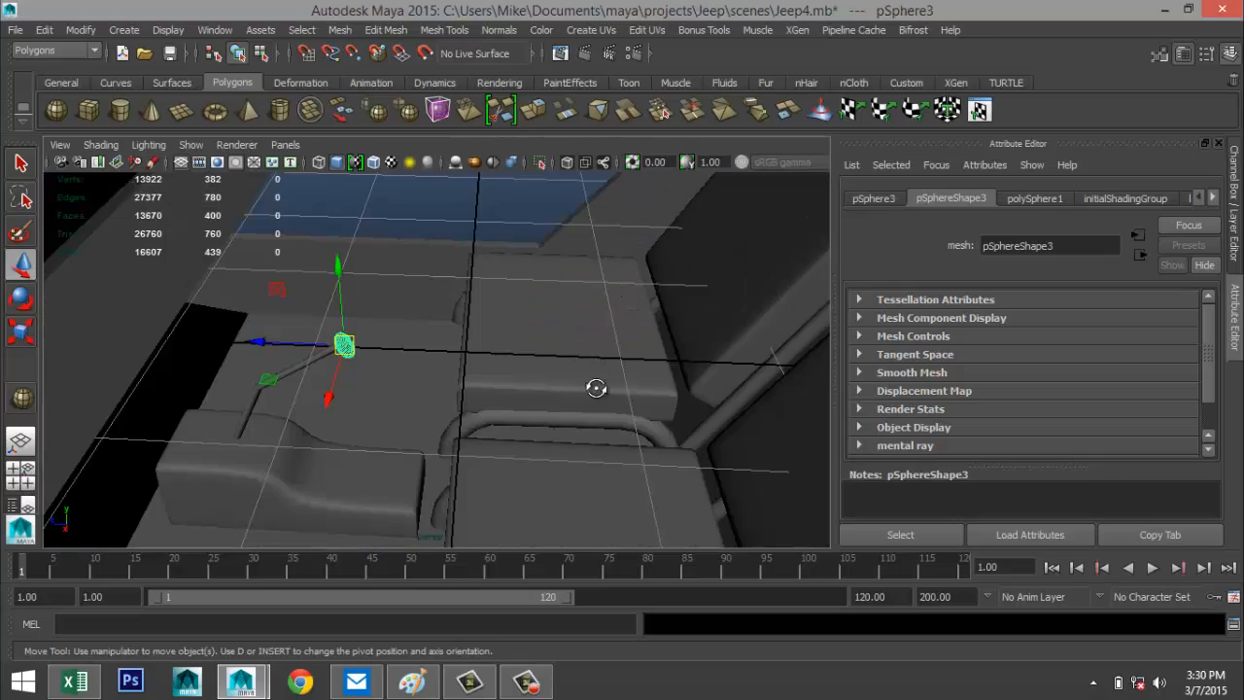
alt+drag(597, 386, 597, 461)
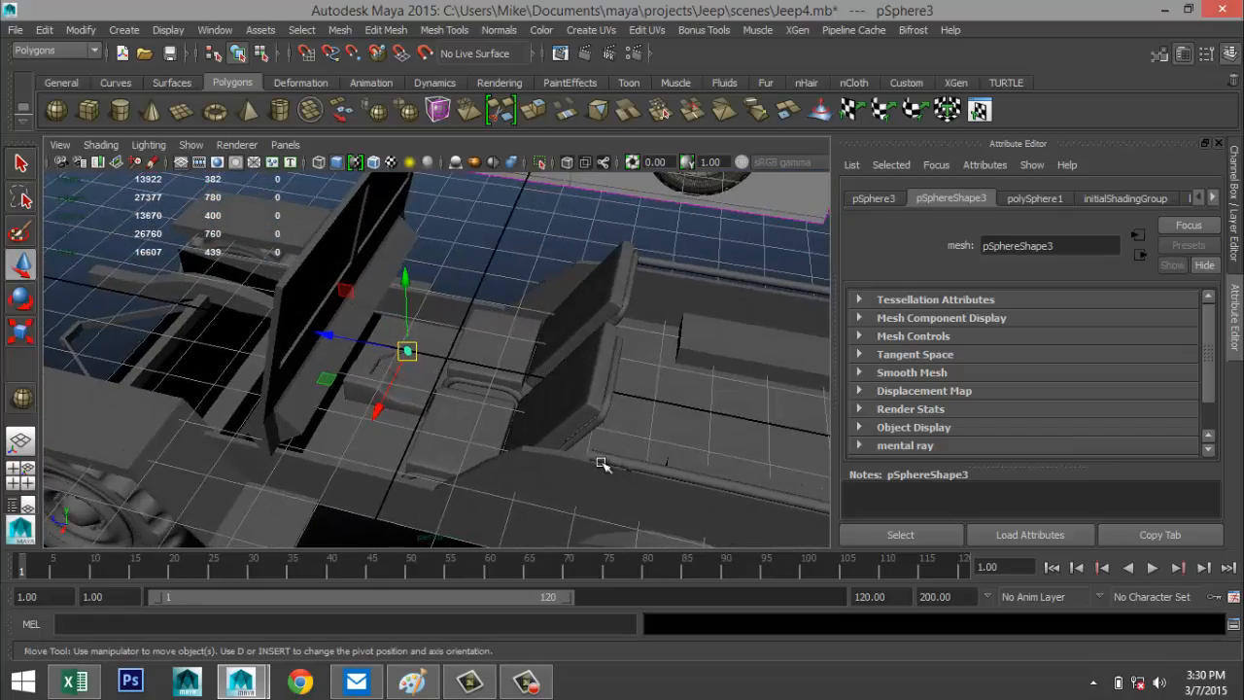
scroll(548, 459, up, 3)
scroll(547, 459, up, 2)
click(304, 347)
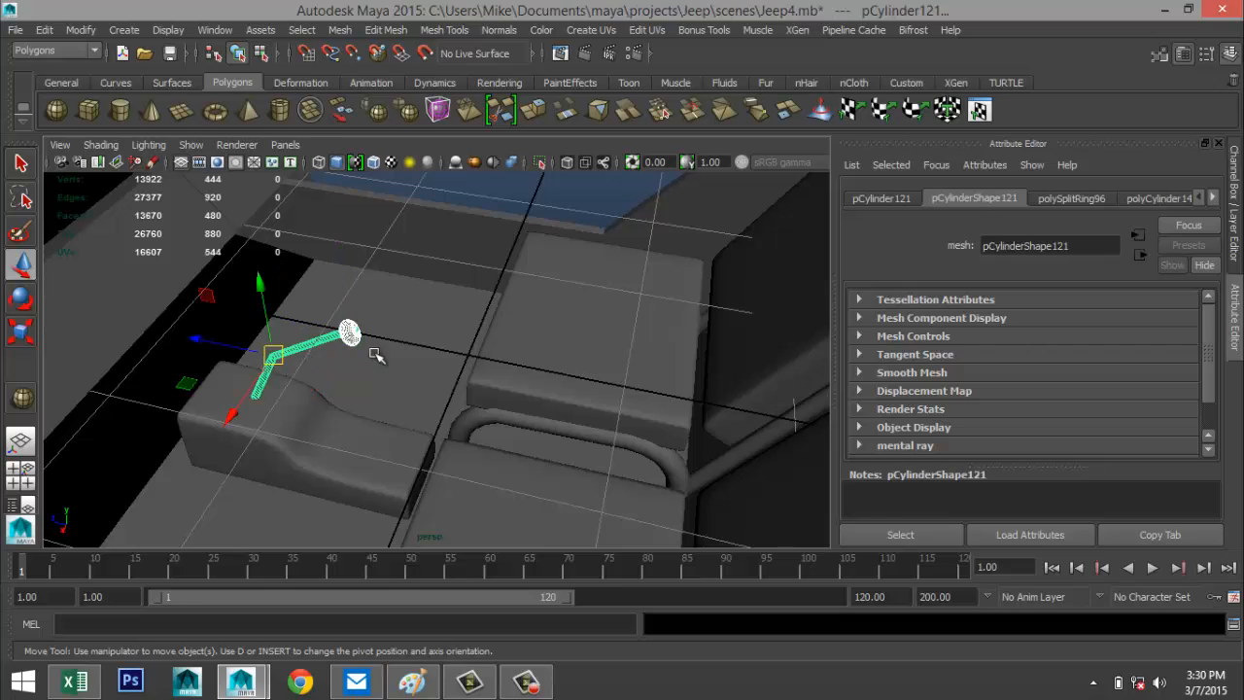
click(340, 30)
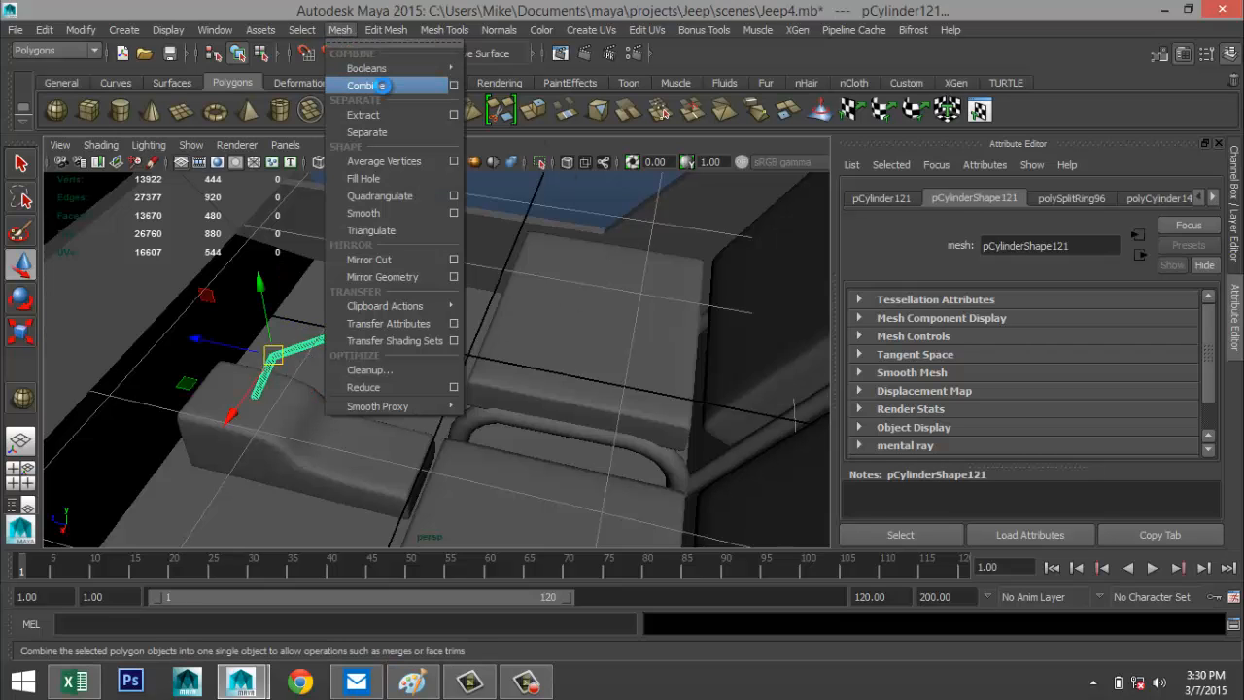
click(362, 82)
key(r)
click(81, 30)
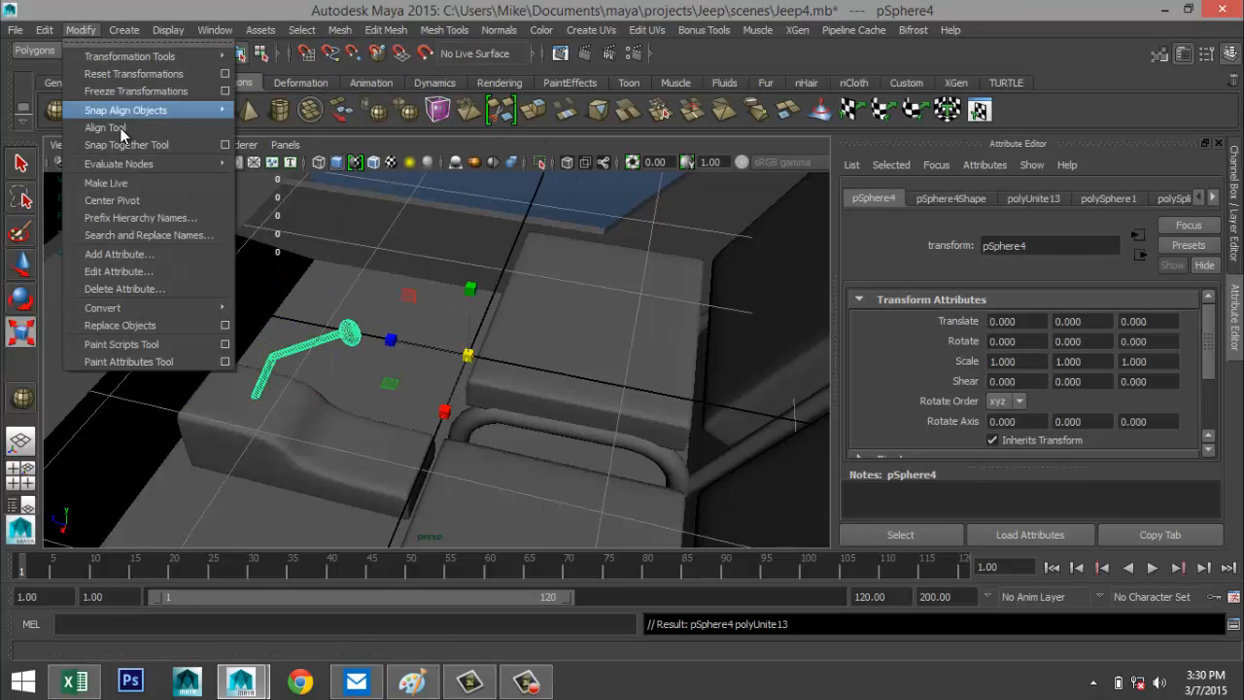
click(112, 200)
Step: Duplicate the lever, move the copy to Y -0.337 and Z -0.844 on the console, and scale it to 0.592
key(w)
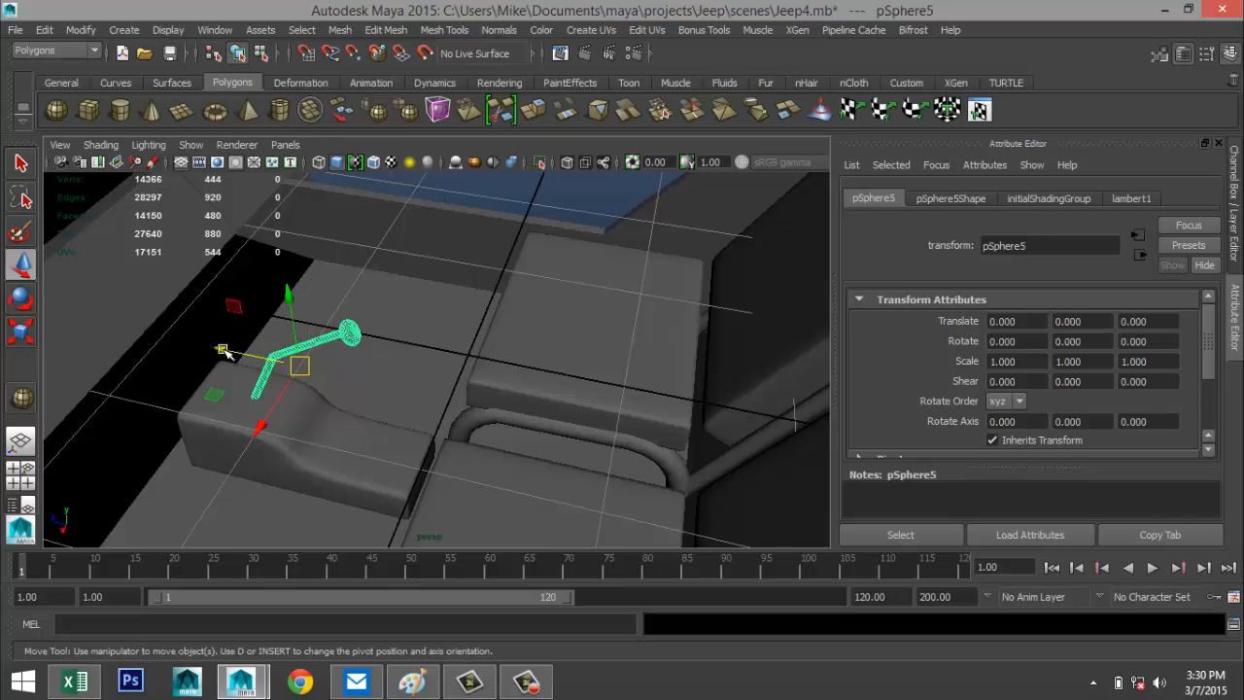
drag(224, 351, 418, 362)
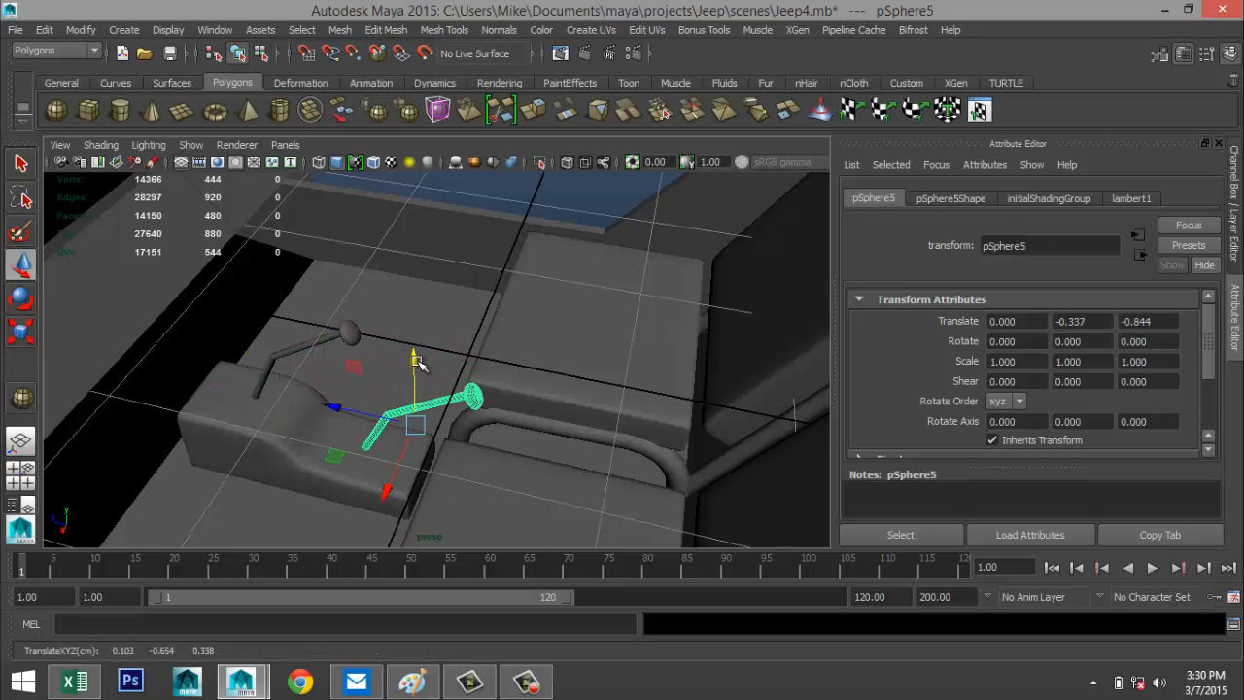
key(r)
drag(414, 426, 424, 483)
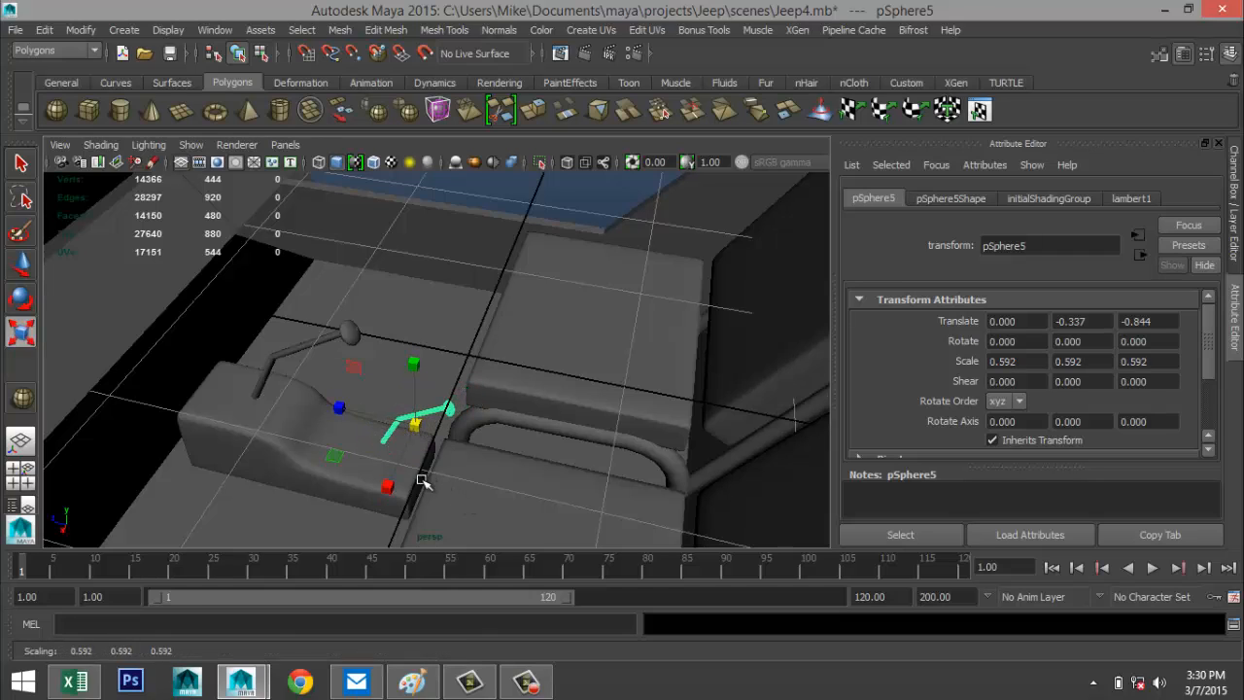
Step: Shift the small lever forward to Z -0.748, then duplicate it and place the copy beside it at X 0.204
key(w)
click(358, 413)
key(ctrl+d)
drag(361, 500, 357, 499)
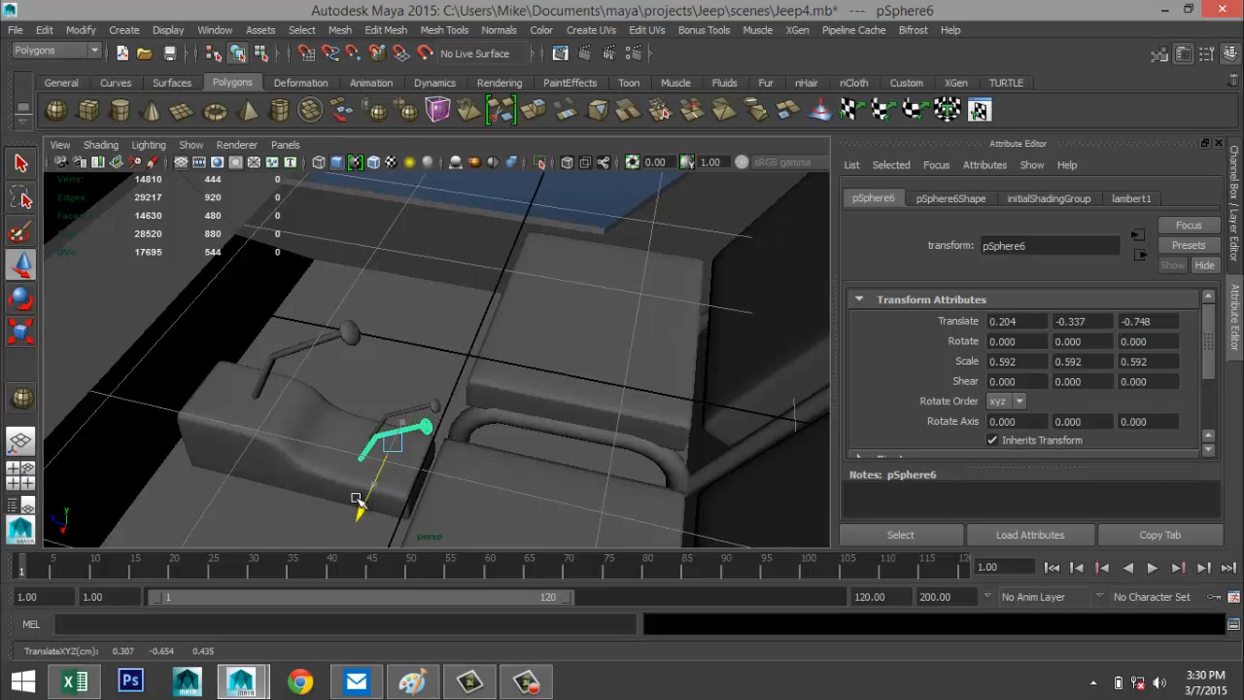
alt+drag(508, 503, 357, 553)
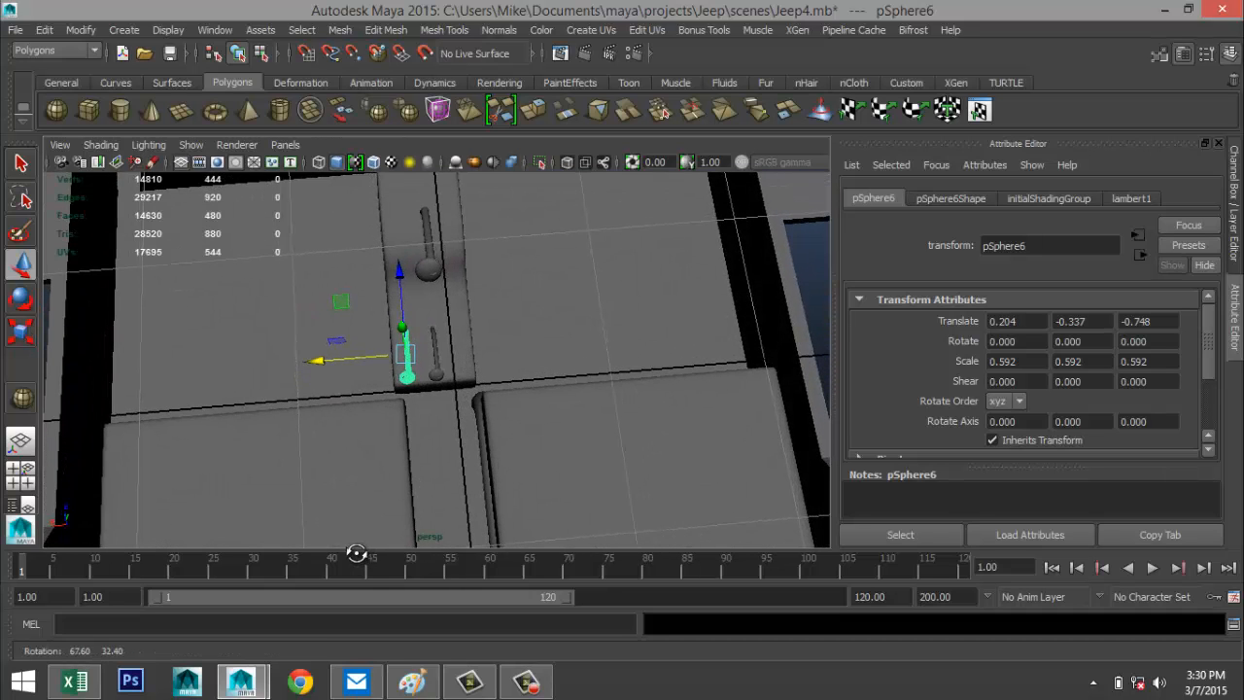
Step: Move both small levers together sideways on the console, bringing the first one to X -0.116
shift+click(443, 354)
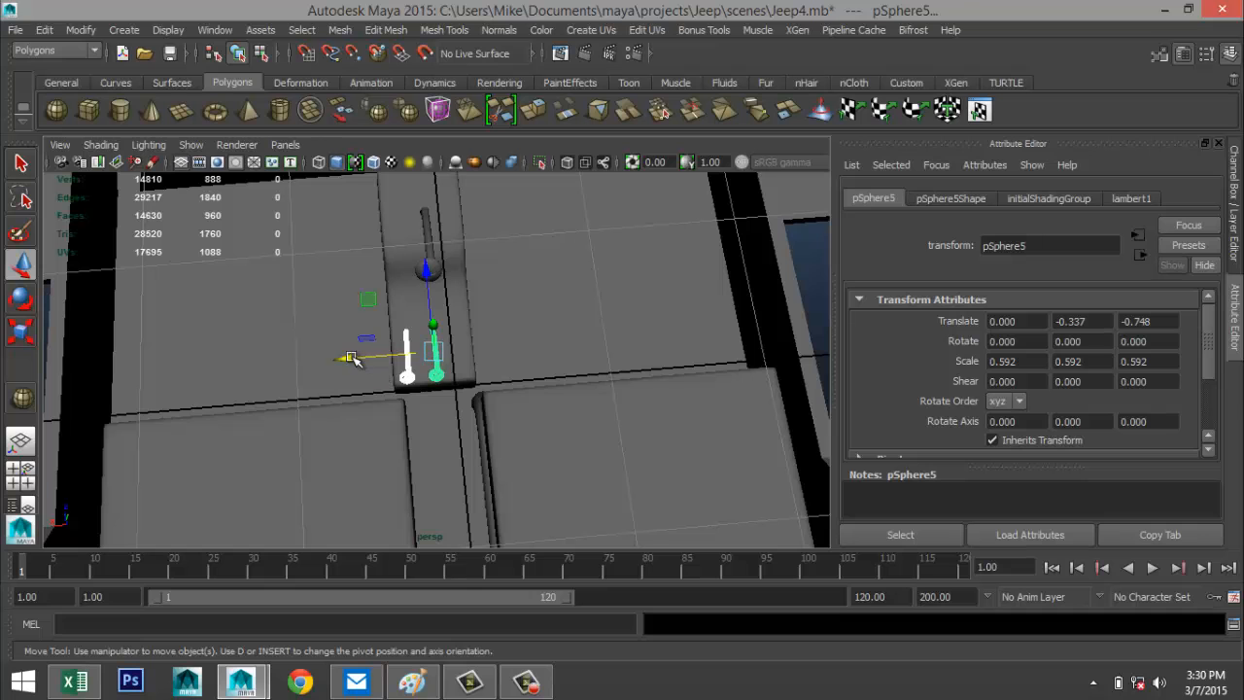
drag(351, 358, 368, 370)
Step: Examine the gear levers between the seats and the whole jeep from several angles
alt+drag(271, 437, 441, 371)
scroll(566, 429, down, 8)
scroll(571, 431, up, 3)
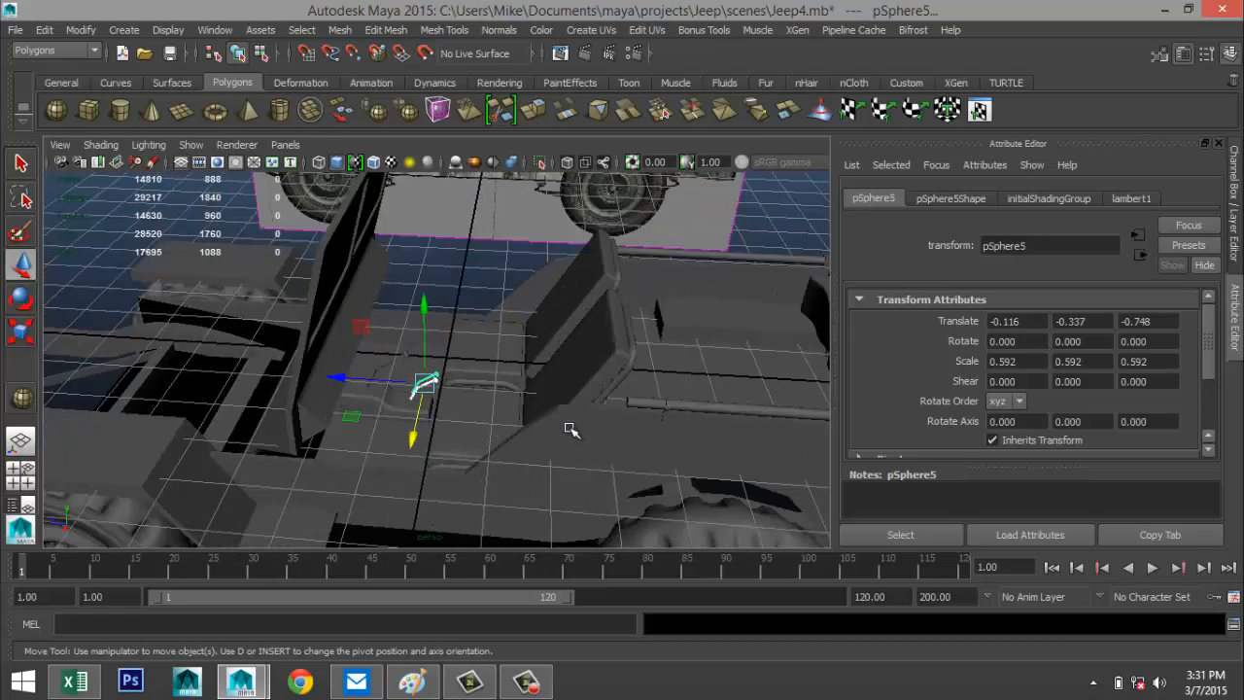
scroll(570, 431, up, 2)
alt+drag(555, 440, 409, 440)
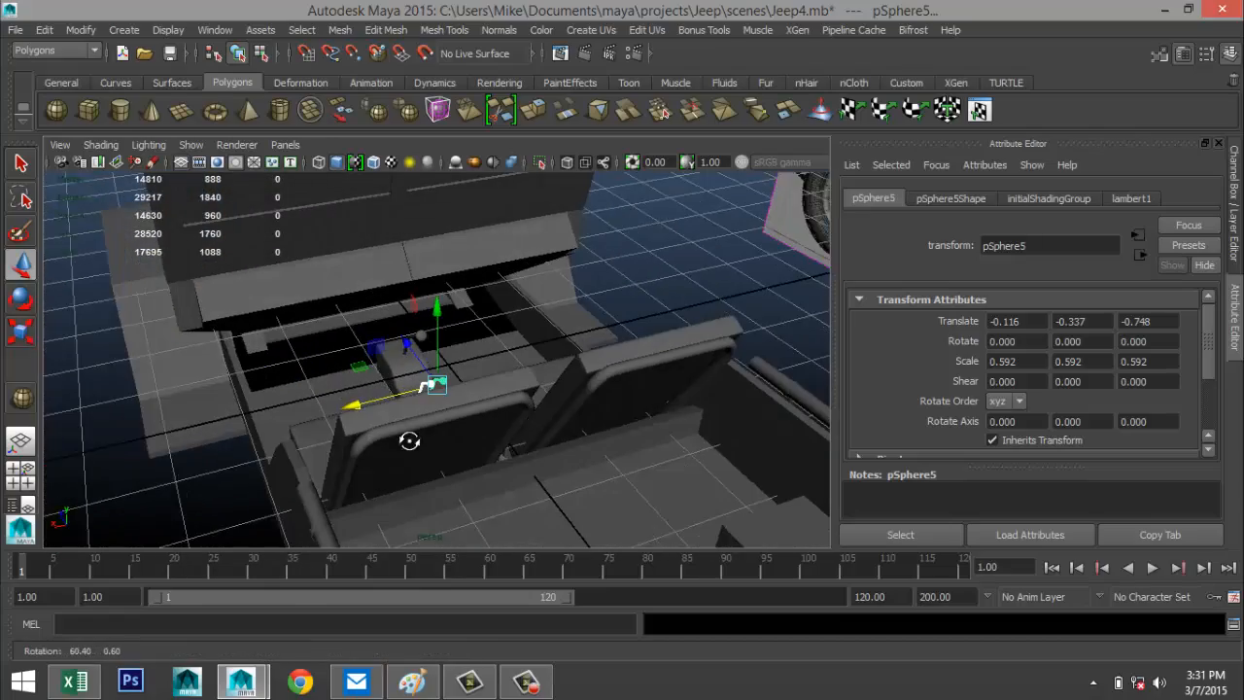
scroll(388, 444, down, 5)
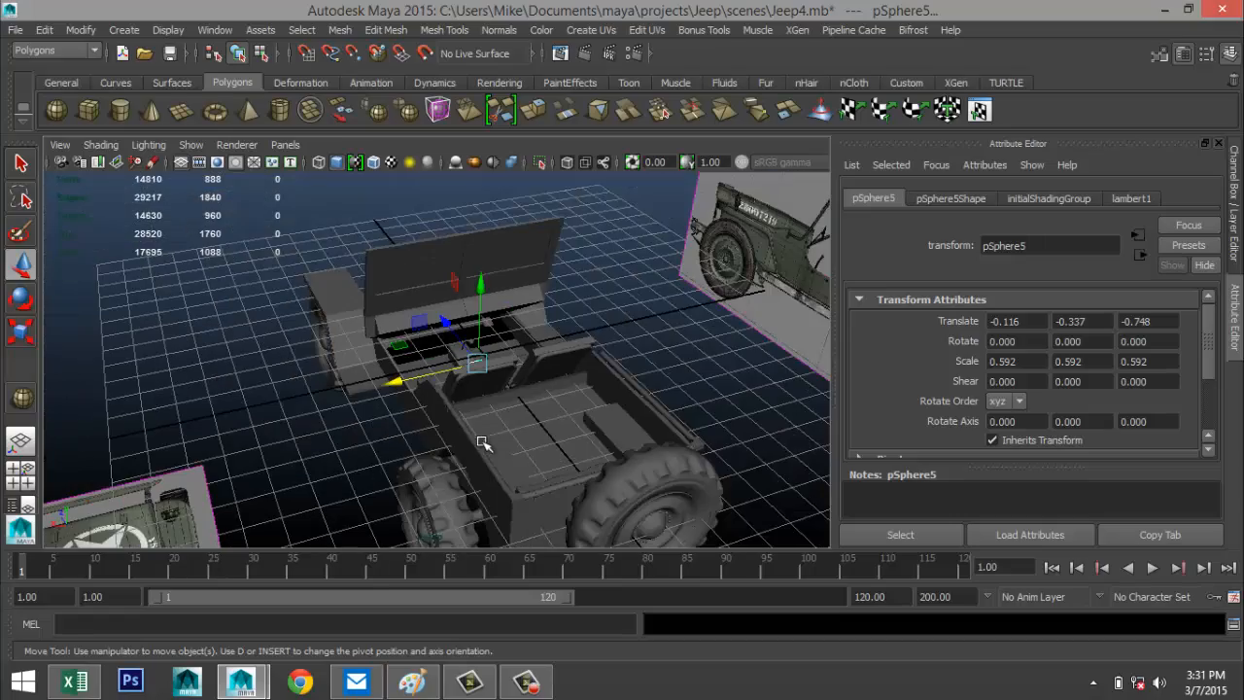
alt+drag(371, 436, 516, 433)
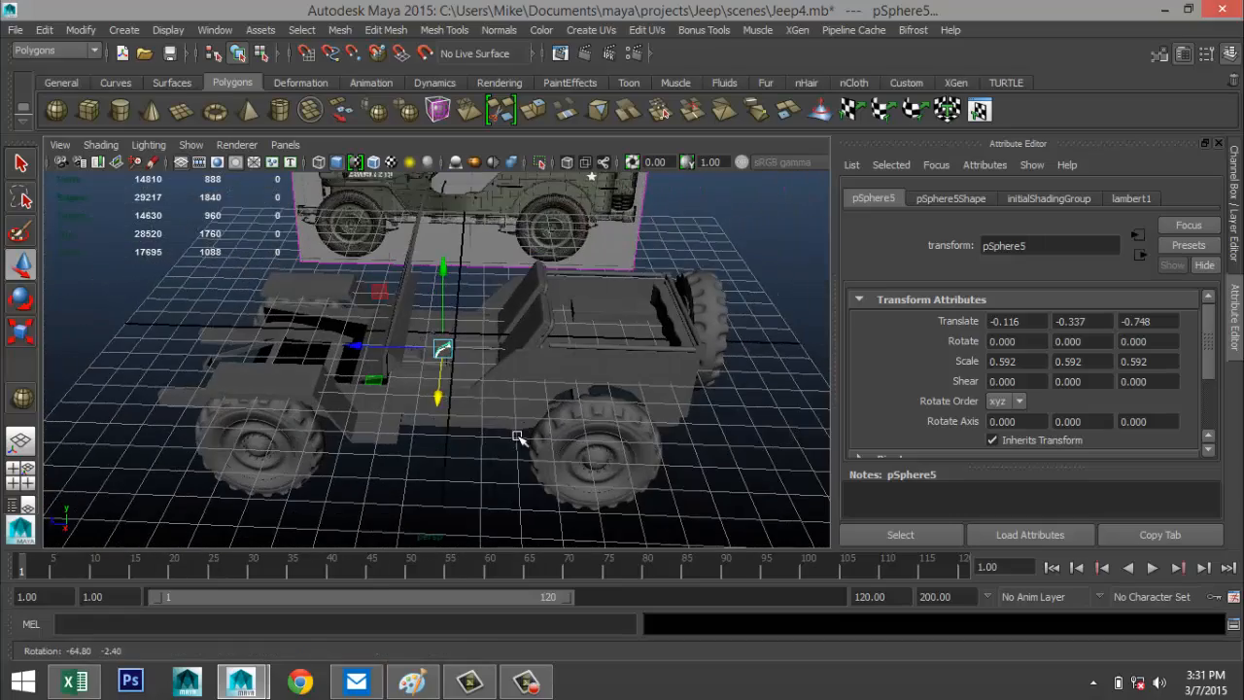
alt+middle_drag(515, 433, 505, 378)
scroll(504, 380, down, 5)
alt+drag(505, 405, 521, 453)
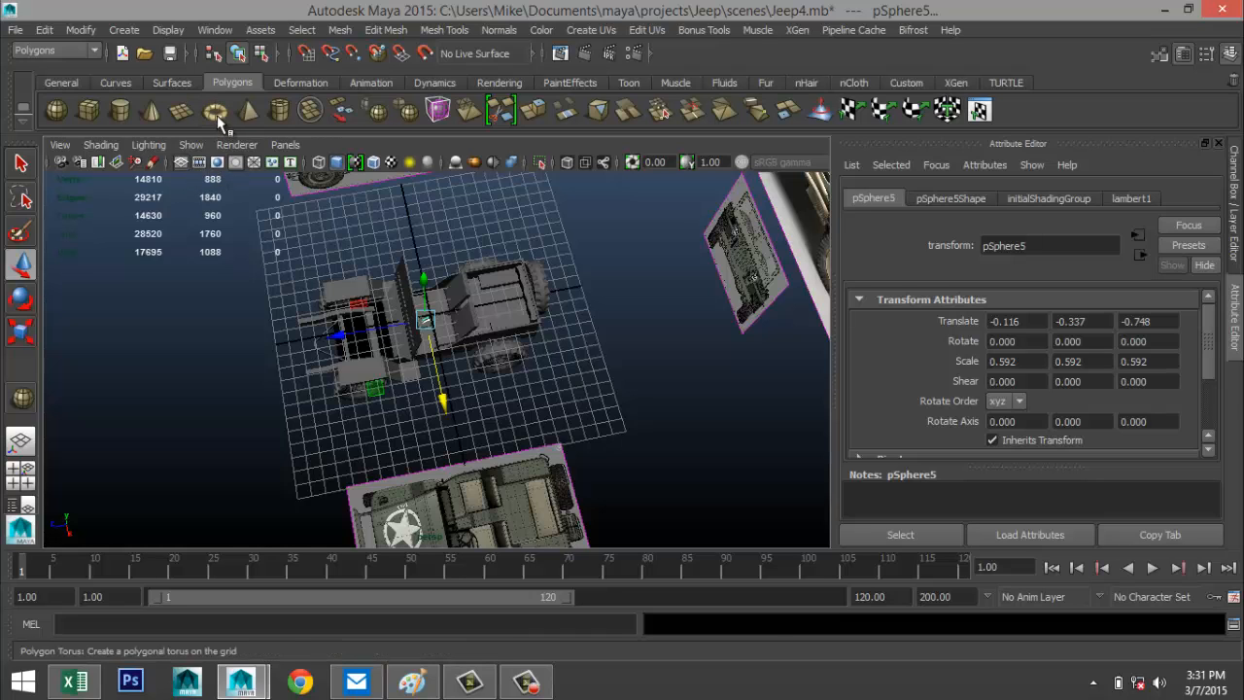
Step: Create a polygon torus beside the jeep with radius about 4.16, section radius 0.2, and 30 axis and height subdivisions
click(214, 109)
drag(587, 406, 642, 426)
drag(642, 427, 652, 476)
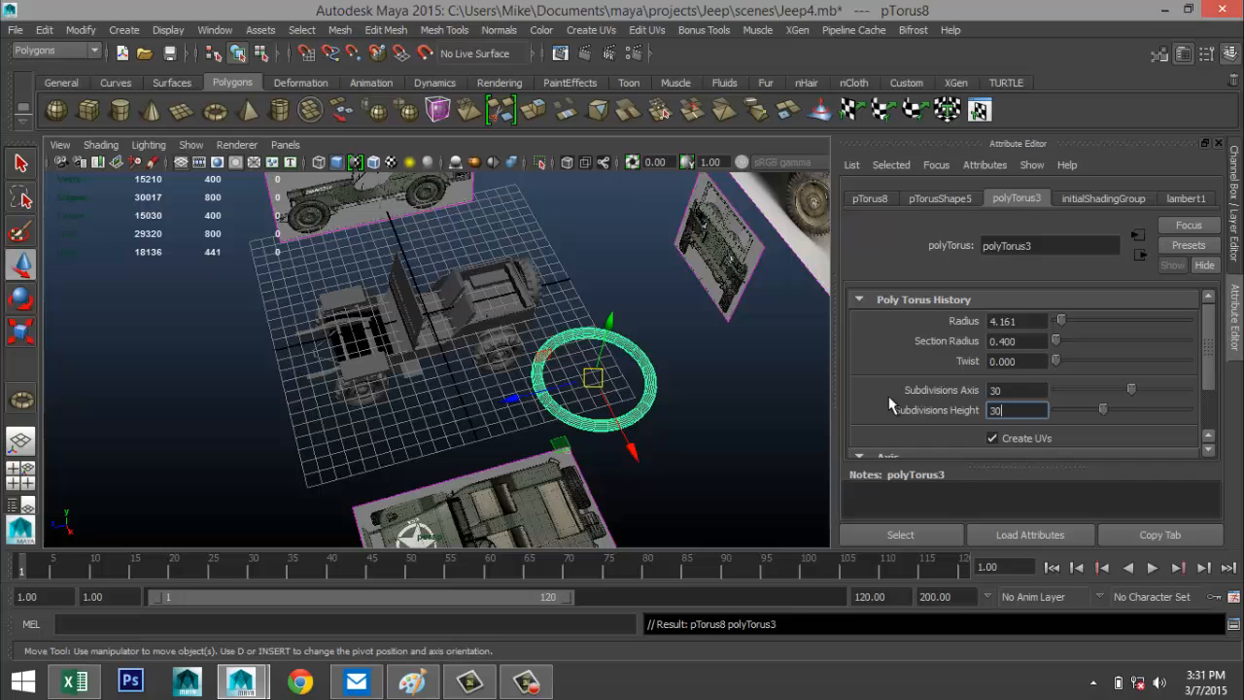
key(Return)
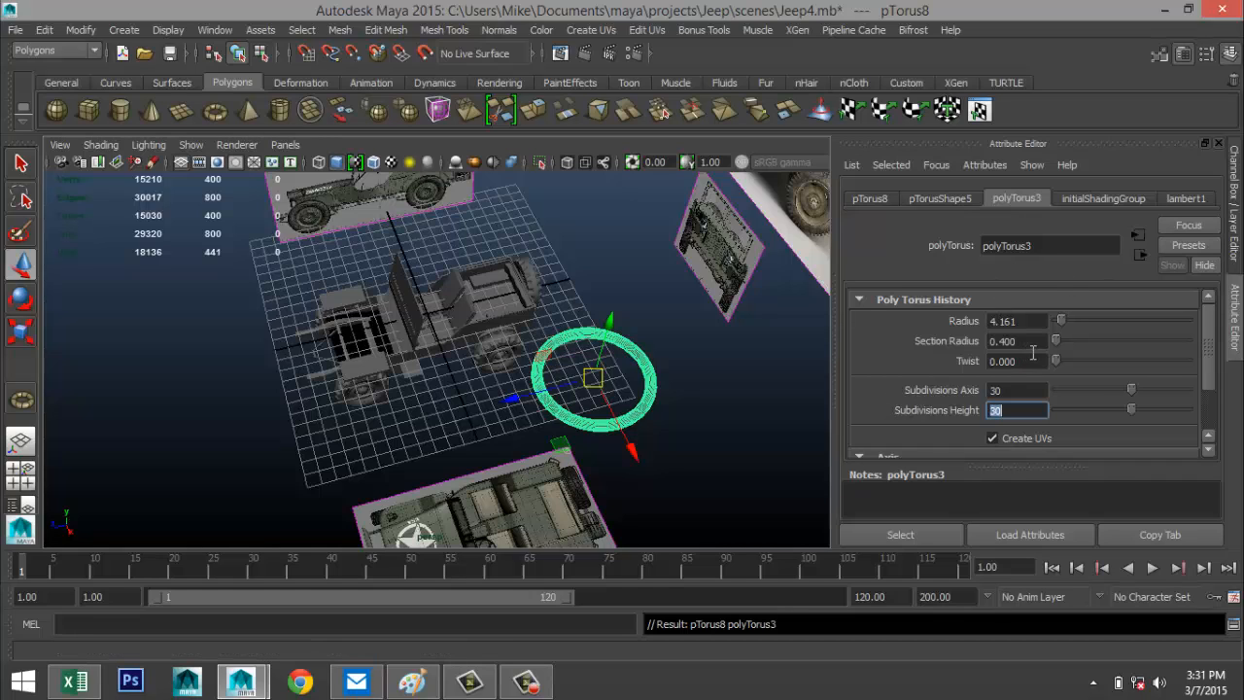
click(1036, 341)
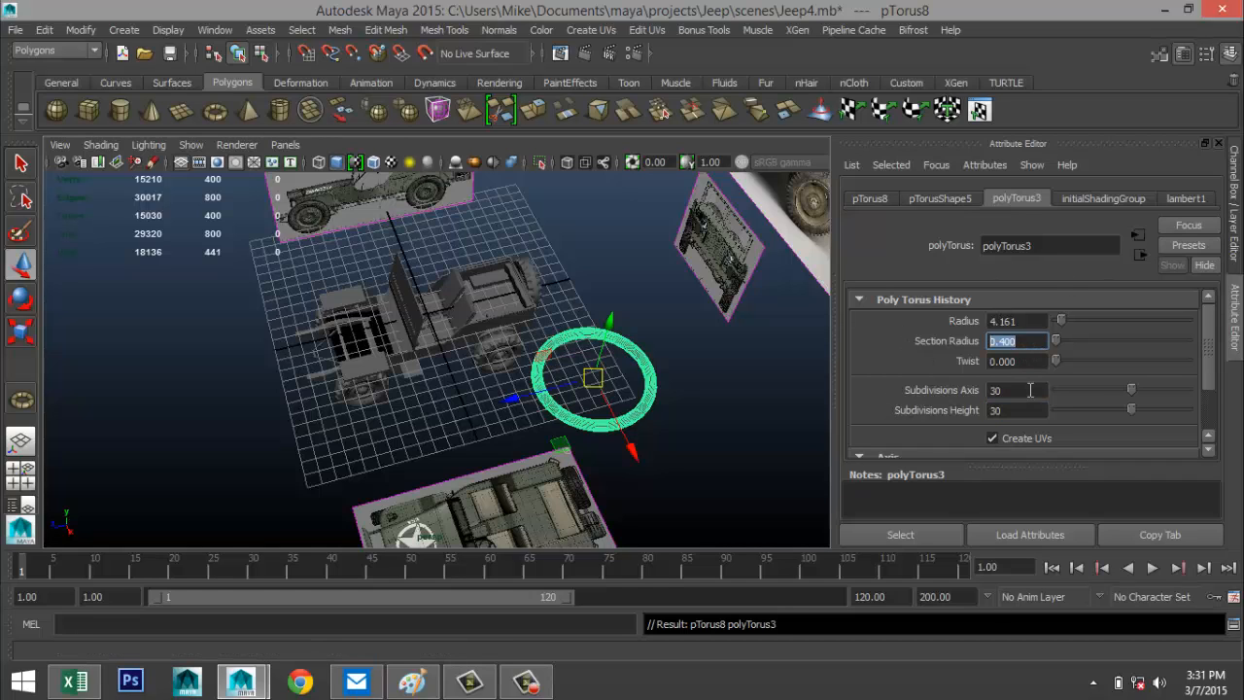
key(Return)
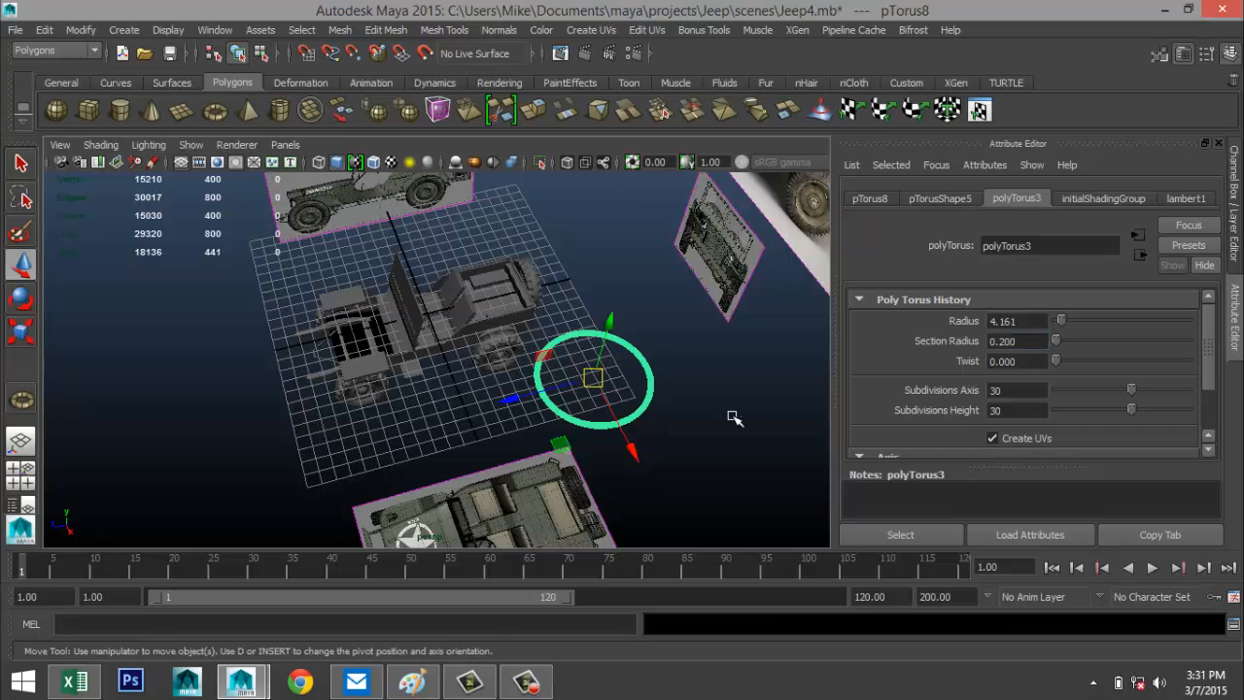
Step: Scale the torus uniformly to 0.696
click(633, 411)
click(644, 415)
key(r)
drag(590, 384, 566, 379)
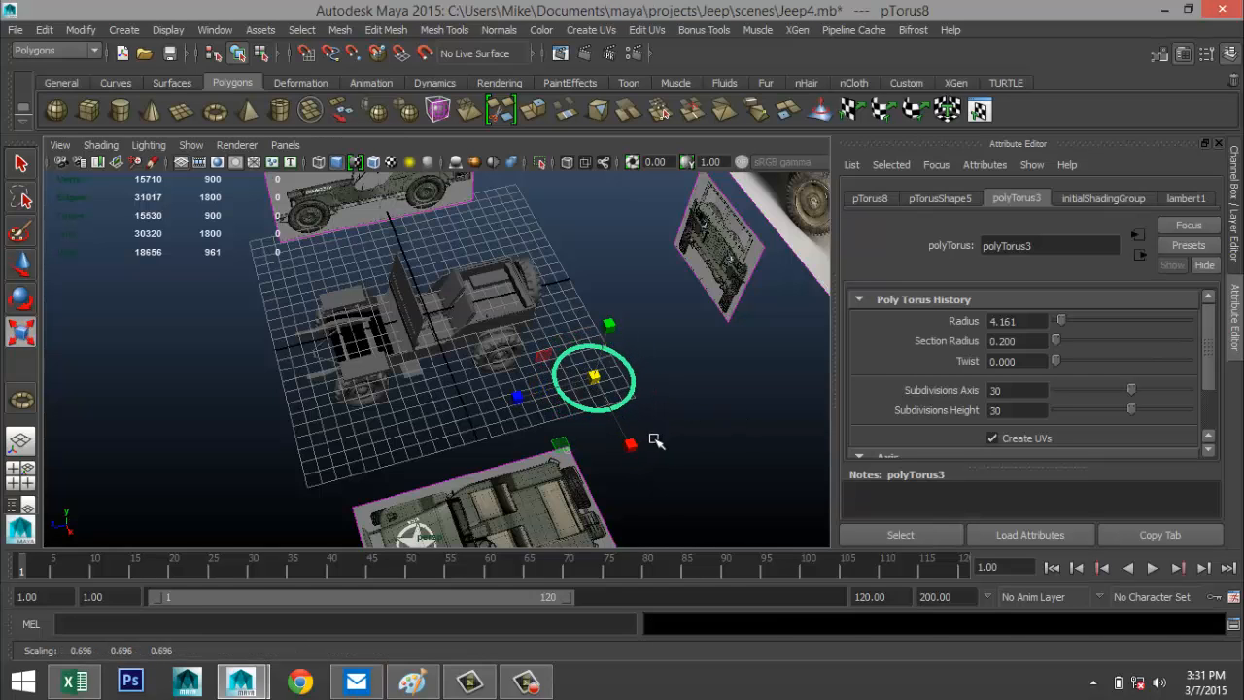
Step: Create a thin polygon cylinder about 0.19 in radius and 11.38 high beyond the torus
alt+drag(656, 441, 549, 454)
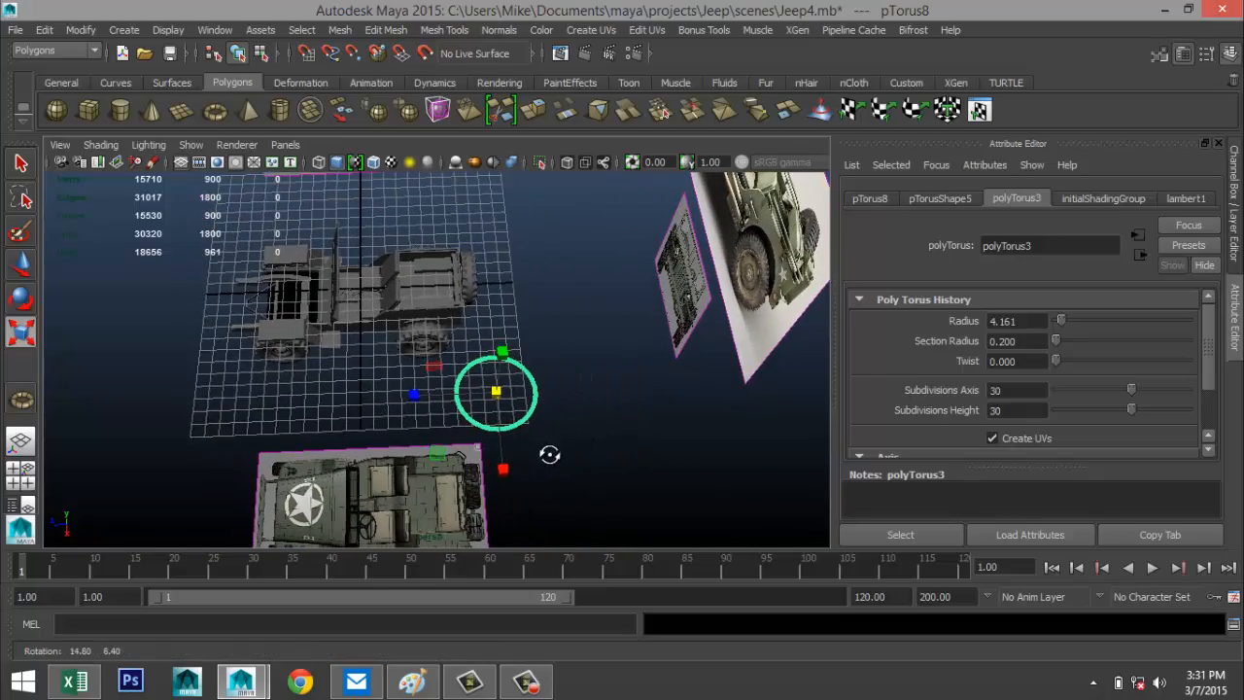
mouse_move(550, 462)
alt+middle_down()
mouse_move(533, 421)
mouse_move(536, 460)
alt+middle_up()
mouse_move(552, 445)
alt+mouse_down()
mouse_move(547, 456)
mouse_move(547, 444)
alt+mouse_up()
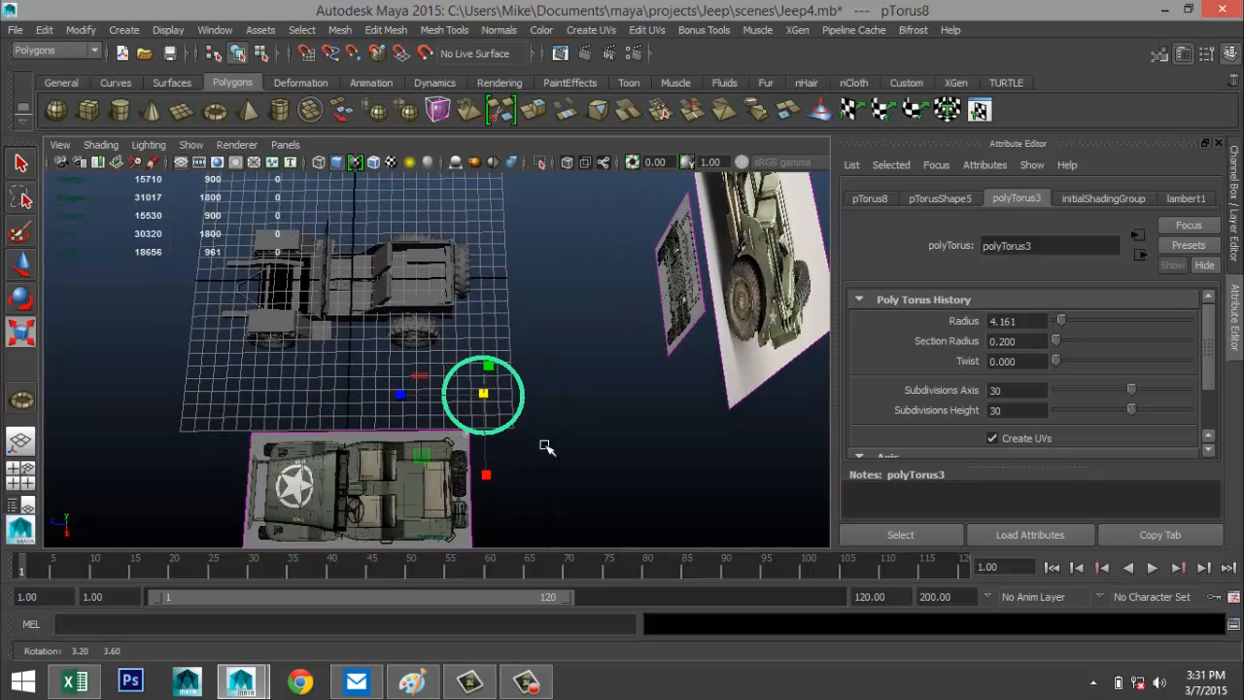
click(120, 110)
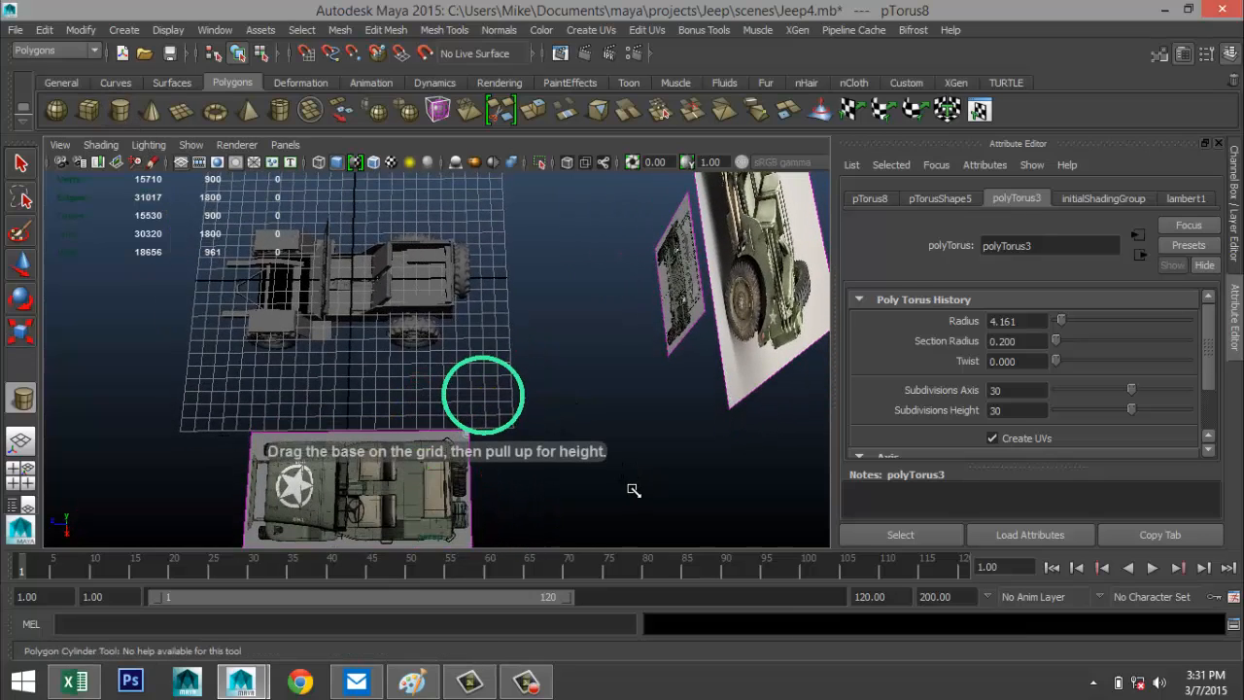
drag(622, 481, 710, 480)
Step: Rotate the thin cylinder to exactly -90 degrees around X so it lies flat
key(e)
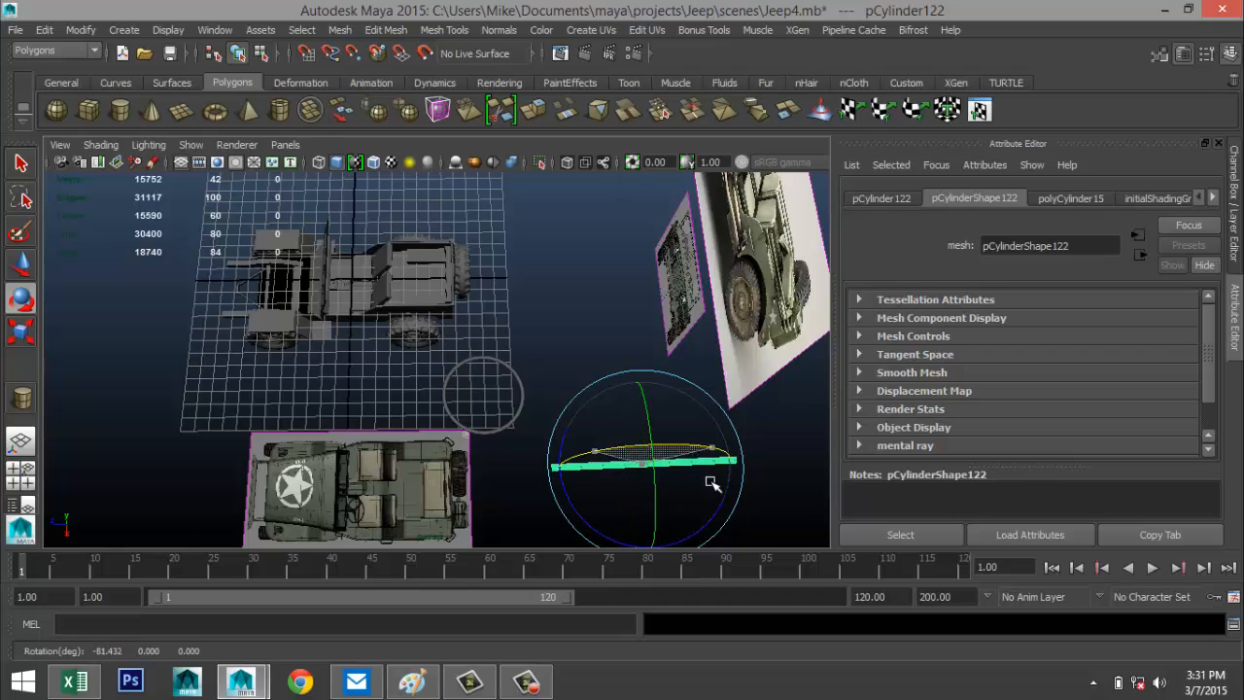
click(1071, 198)
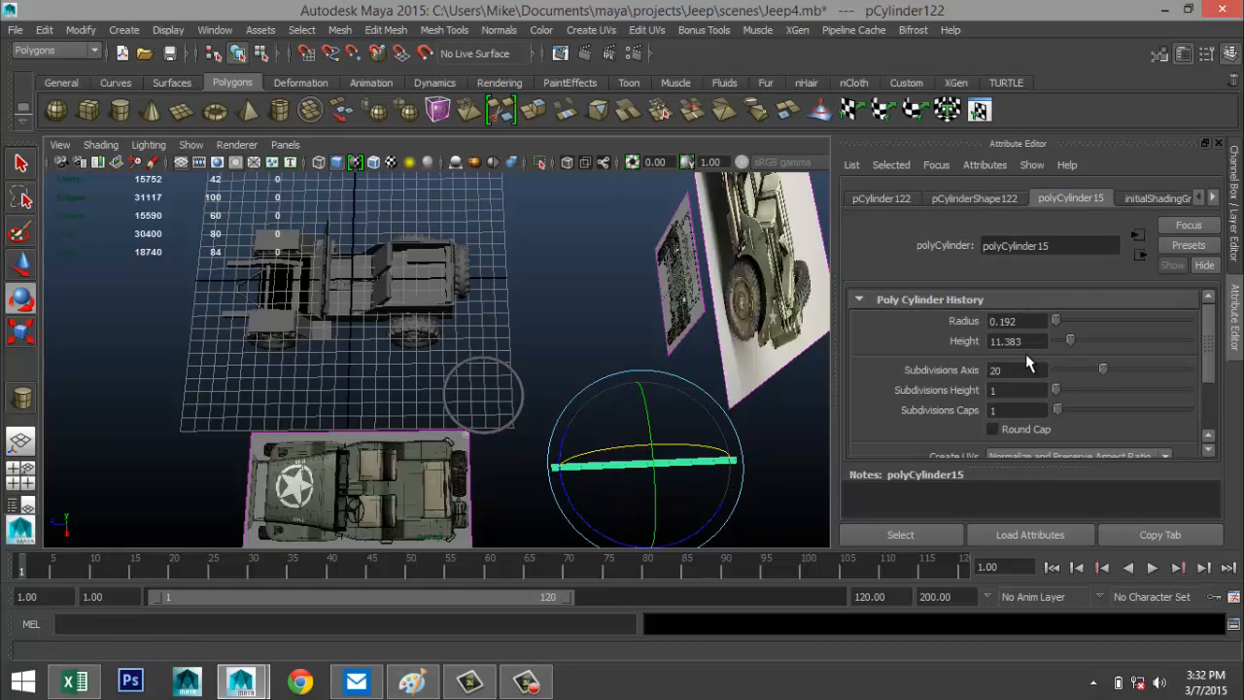
click(880, 198)
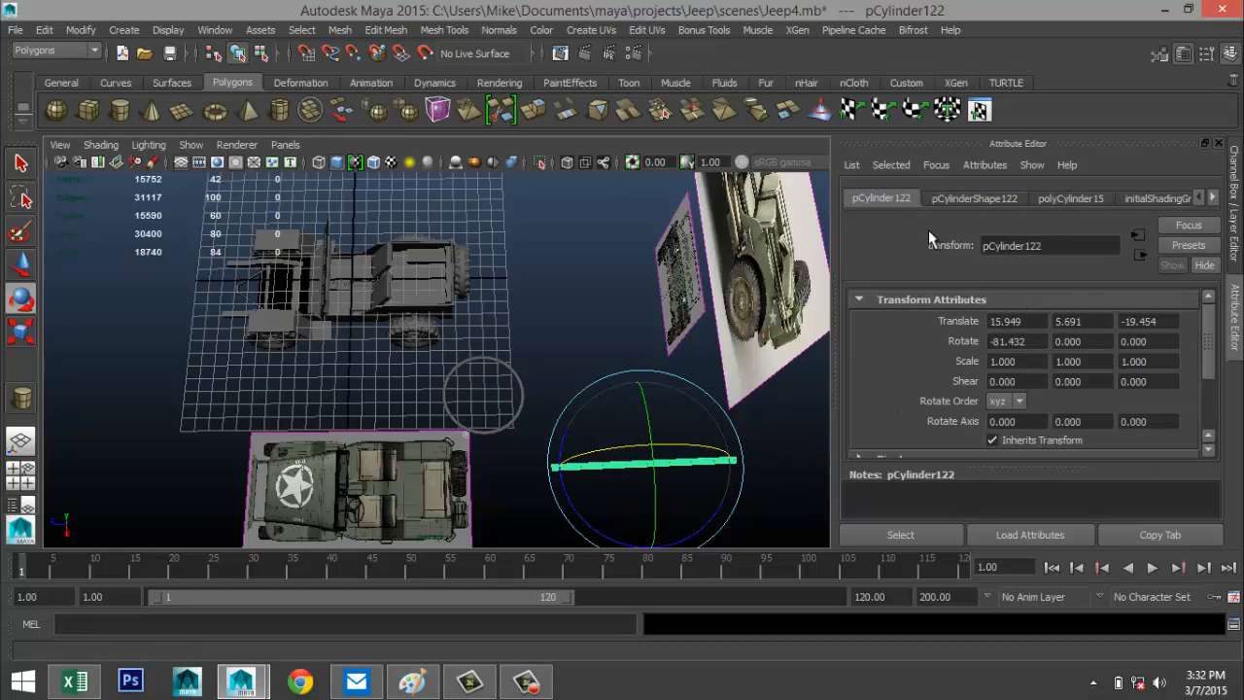
click(1031, 340)
text(-90)
key(Return)
Step: In the top view, move the torus along Z to -23.212, level with the cylinder
key(space)
key(space)
key(f)
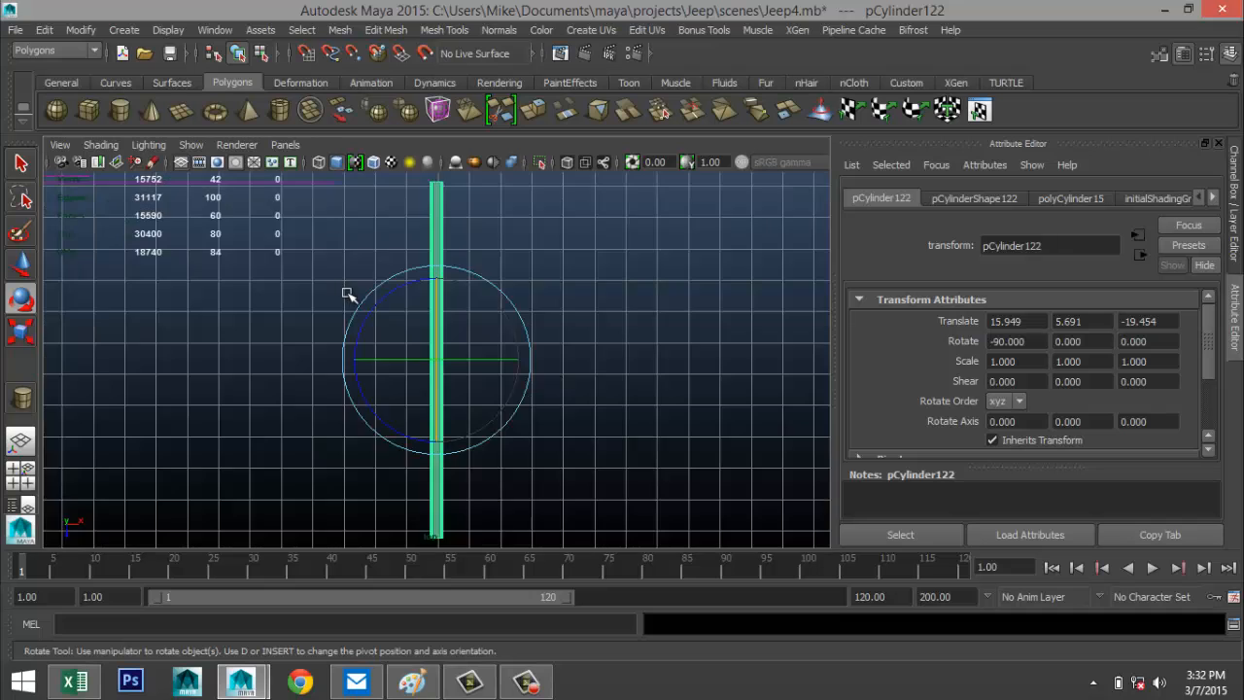
scroll(398, 336, down, 6)
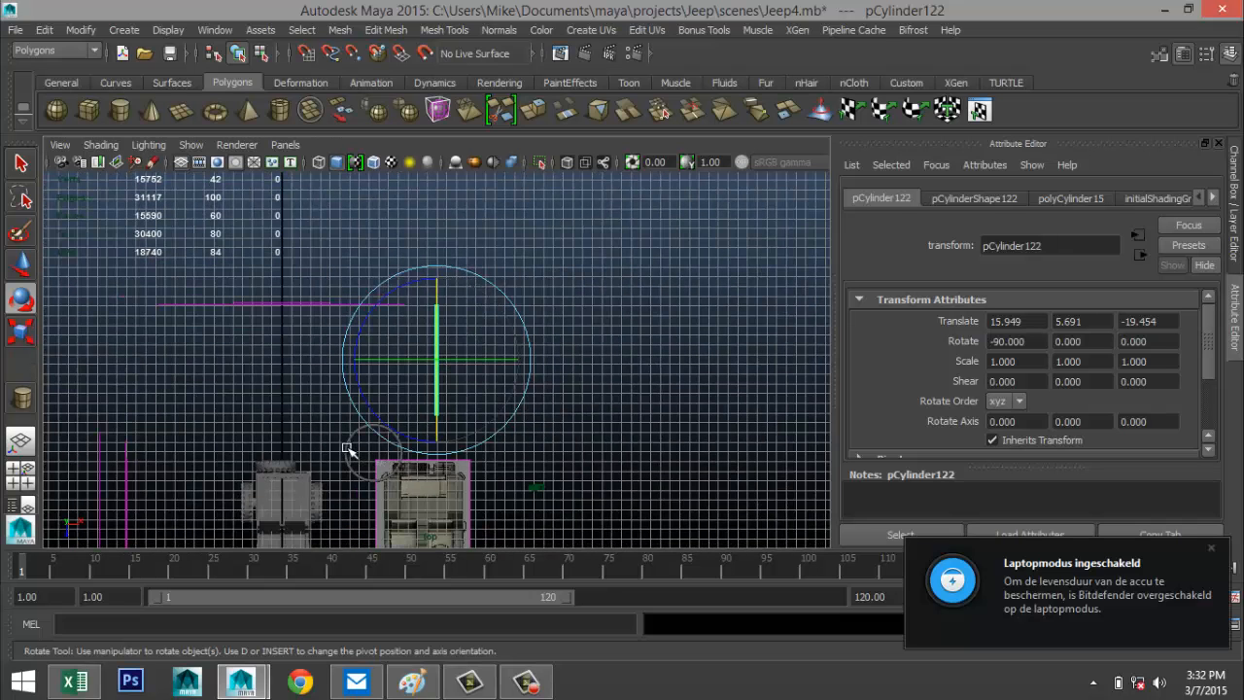
click(348, 449)
key(w)
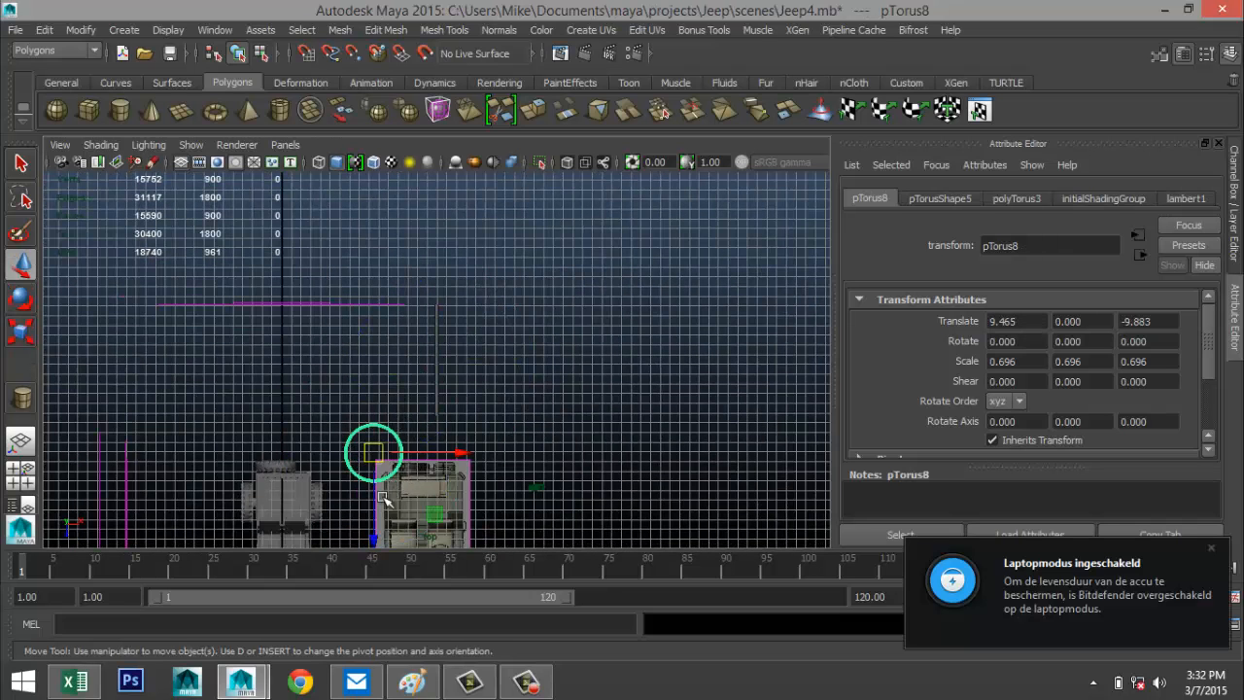
drag(375, 530, 373, 402)
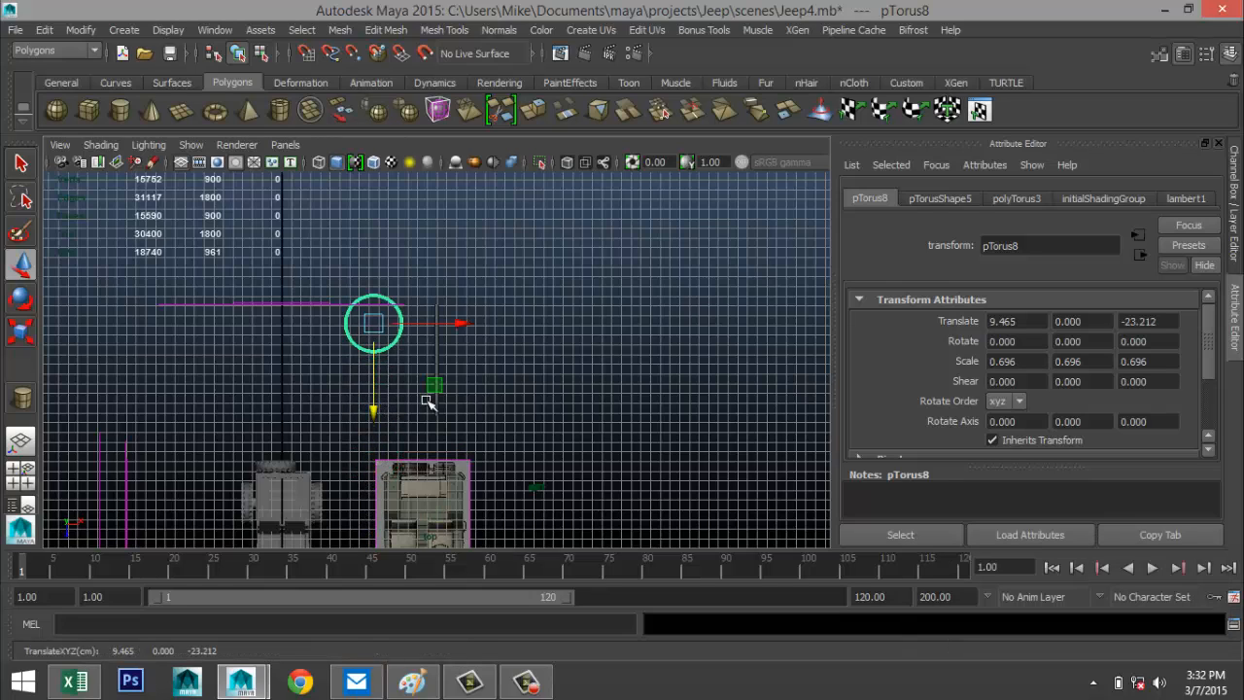
Step: Move the cylinder to X 9.503 and Z -23.671 so it crosses the middle of the torus
click(435, 351)
drag(526, 362, 473, 361)
key(f)
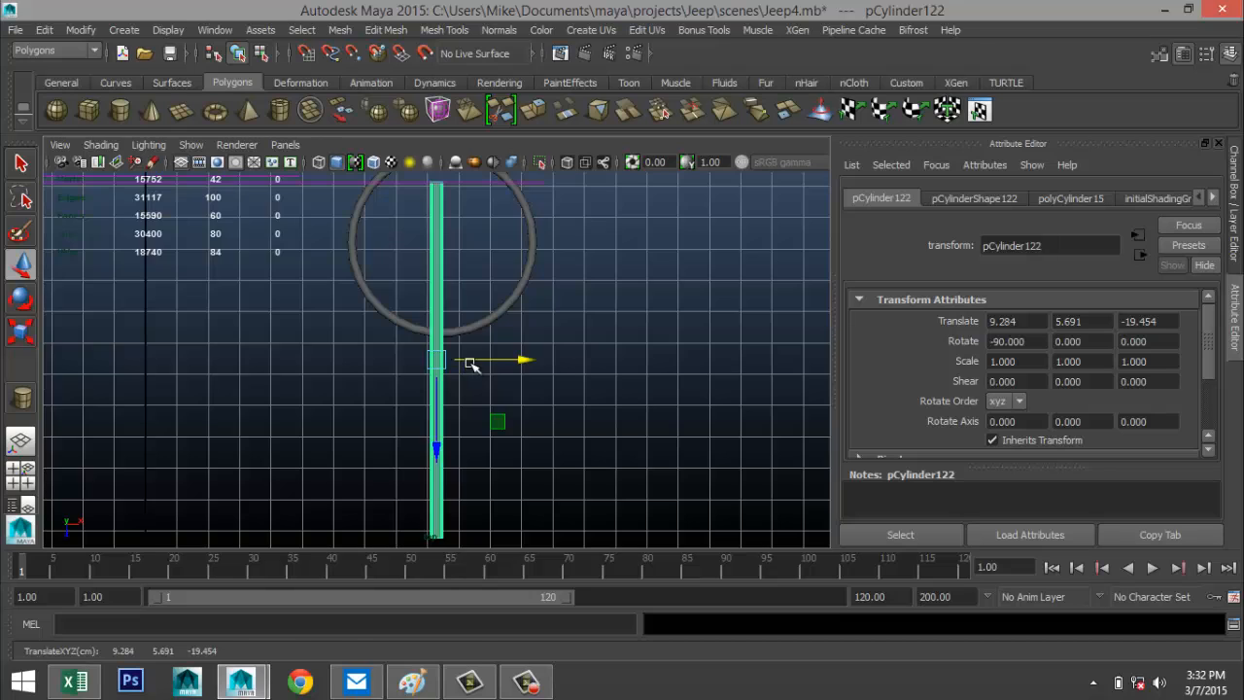
drag(520, 364, 522, 367)
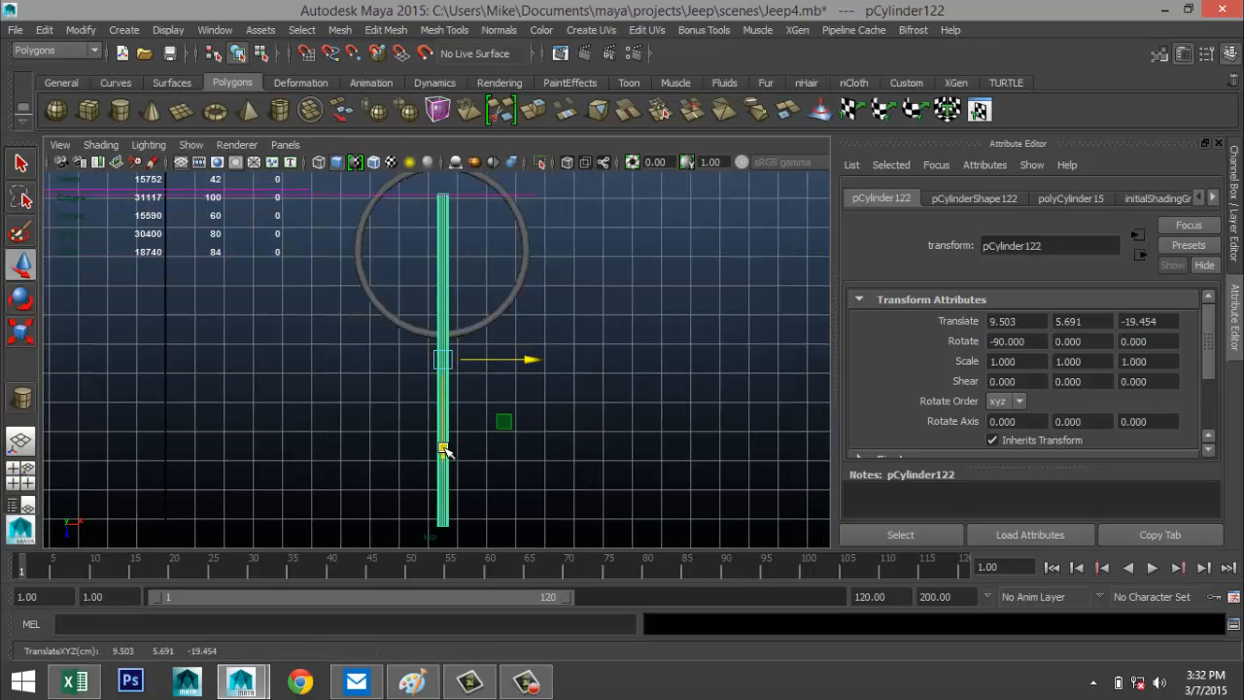
drag(444, 449, 442, 328)
Step: Scale the cylinder uniformly to 0.517 and shift it to Z -23.078 so it spans the ring as a spoke
key(r)
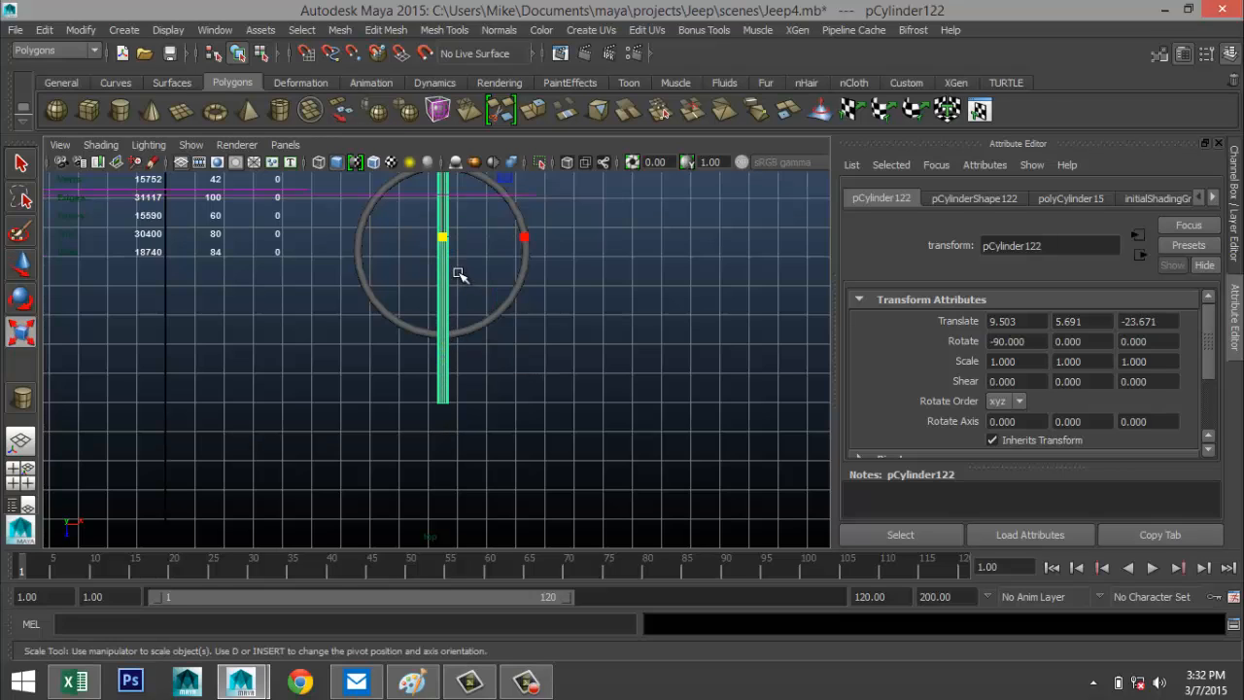
drag(444, 238, 368, 245)
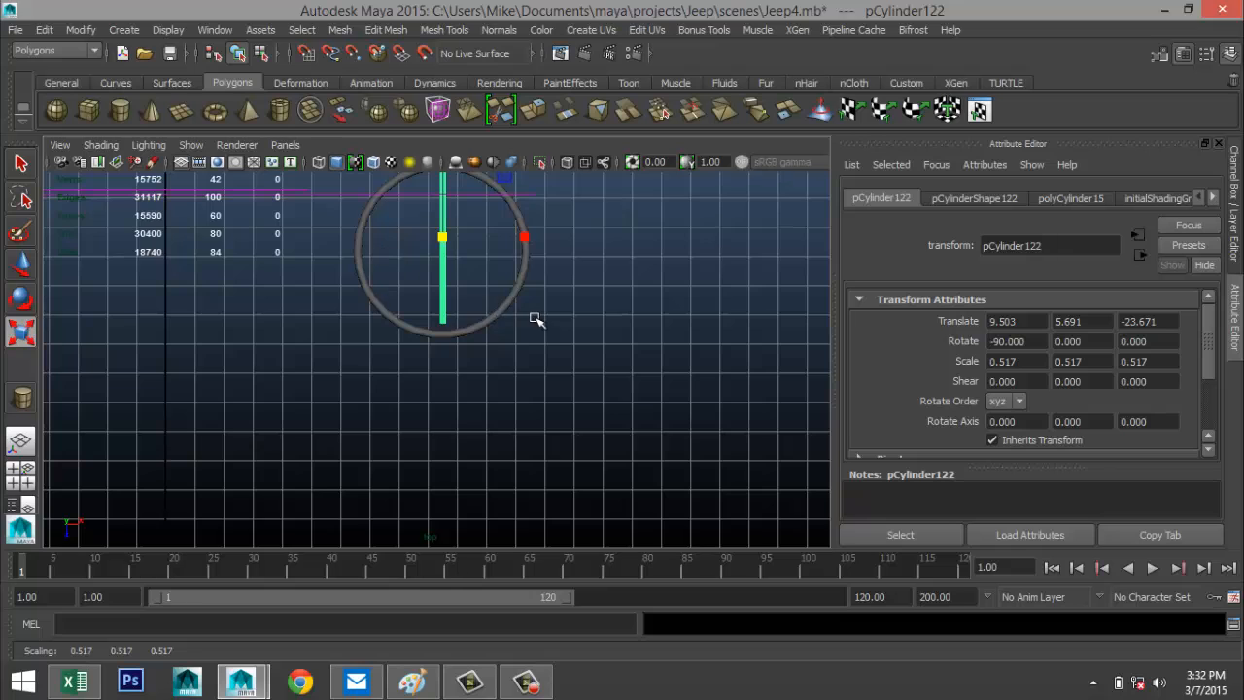
alt+middle_drag(534, 319, 555, 408)
key(w)
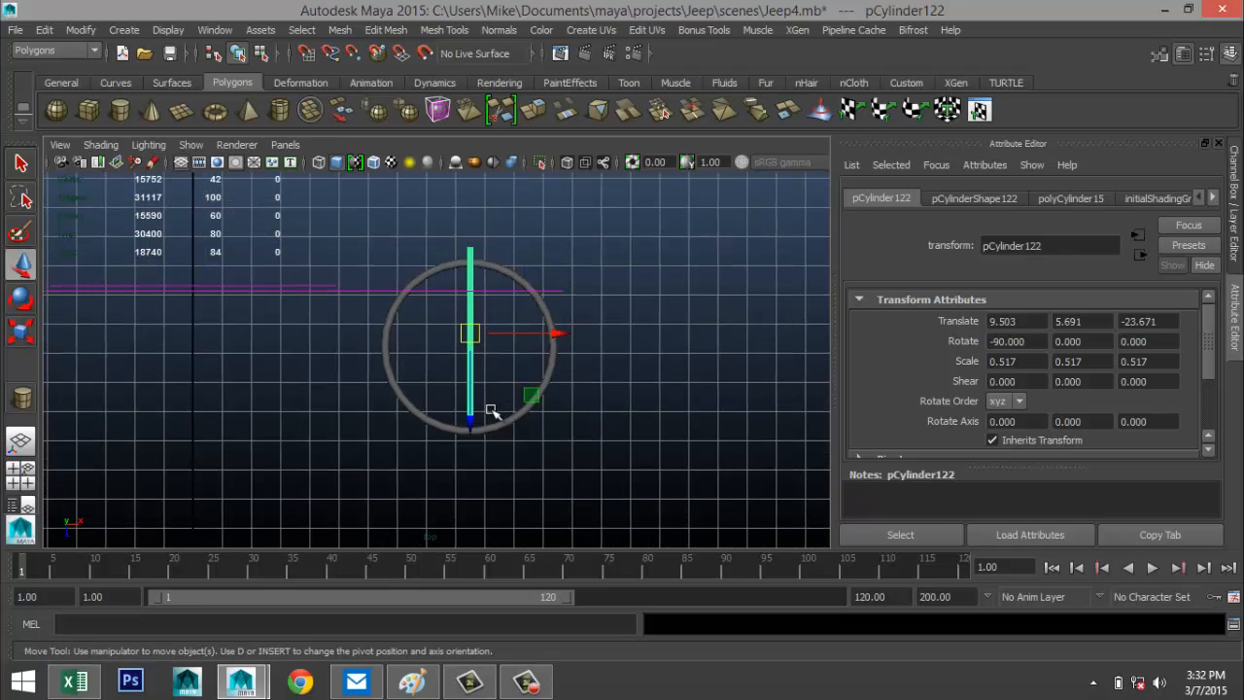
drag(476, 420, 474, 436)
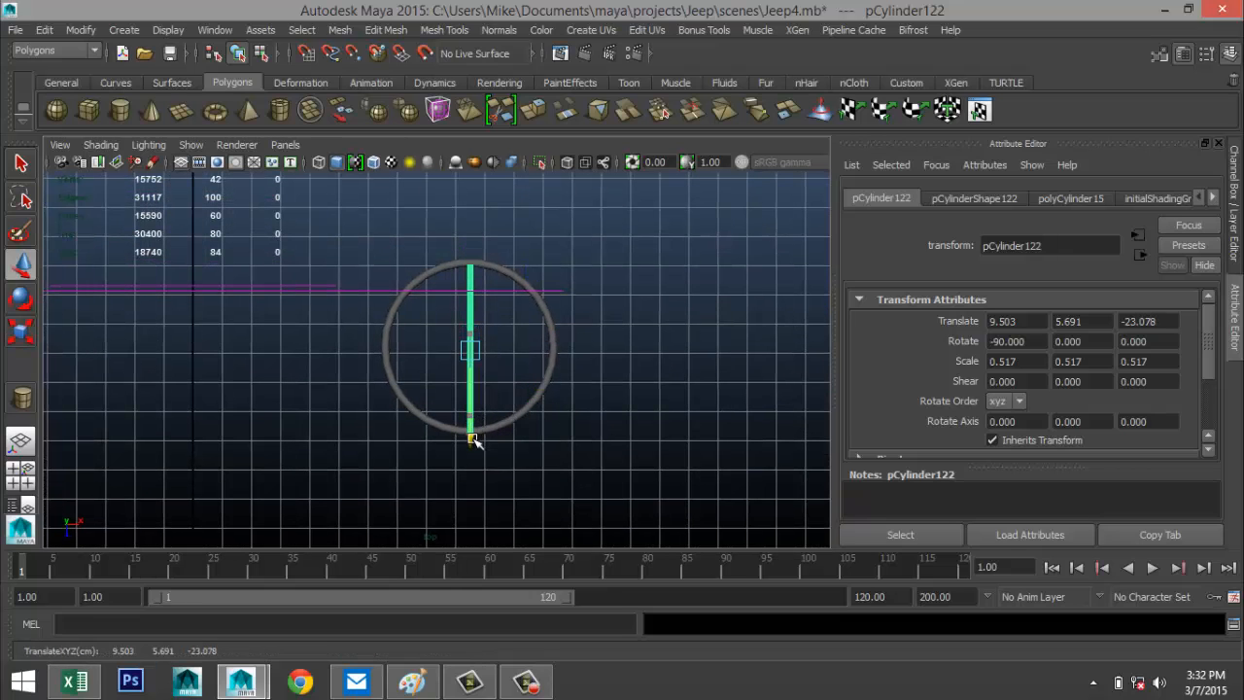
click(568, 451)
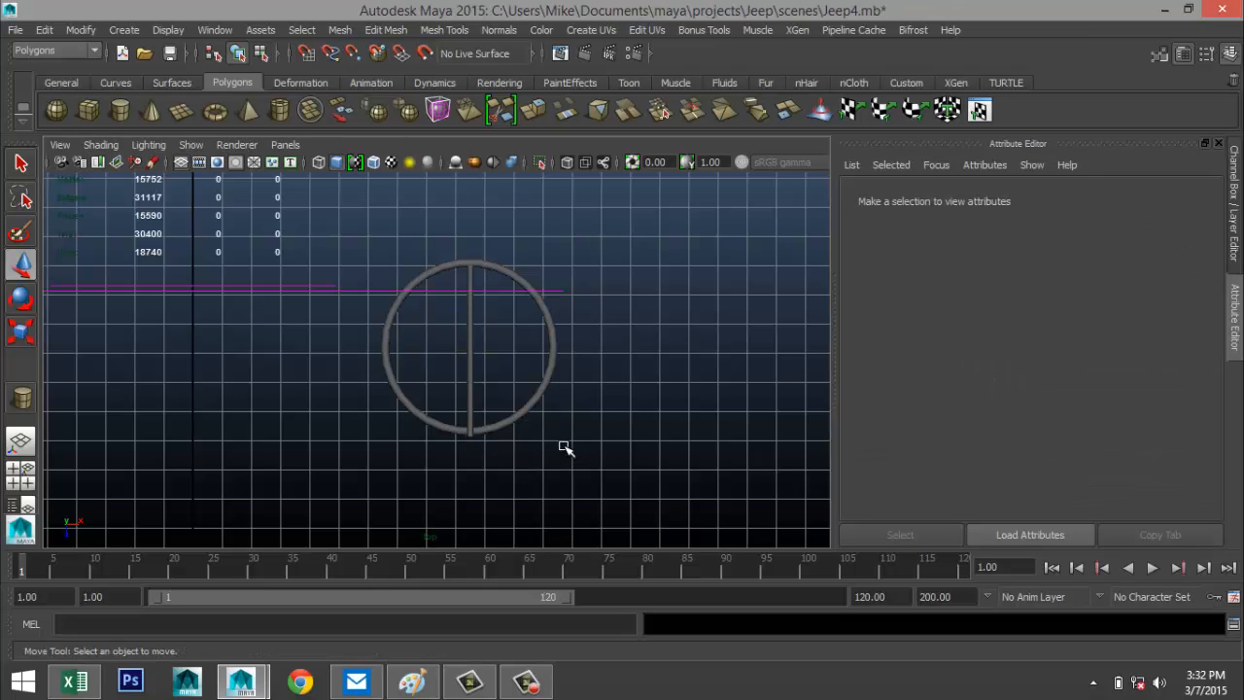
click(471, 409)
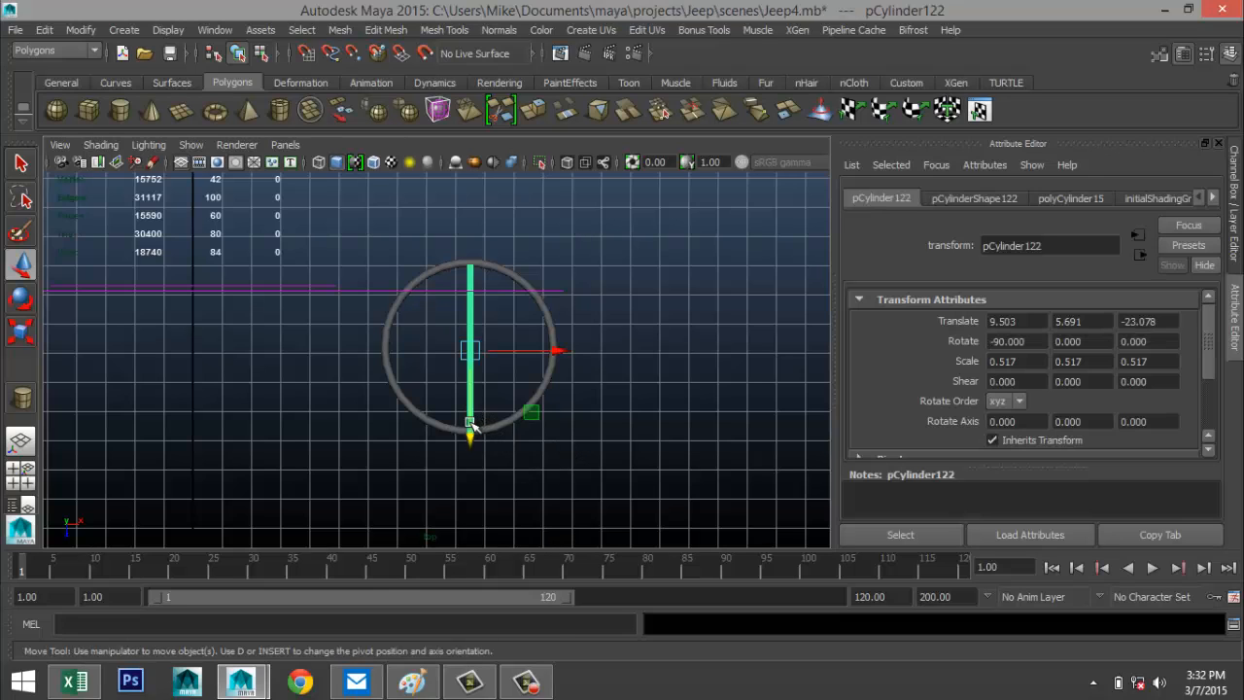
right_click(470, 268)
click(394, 273)
right_click(472, 268)
click(512, 279)
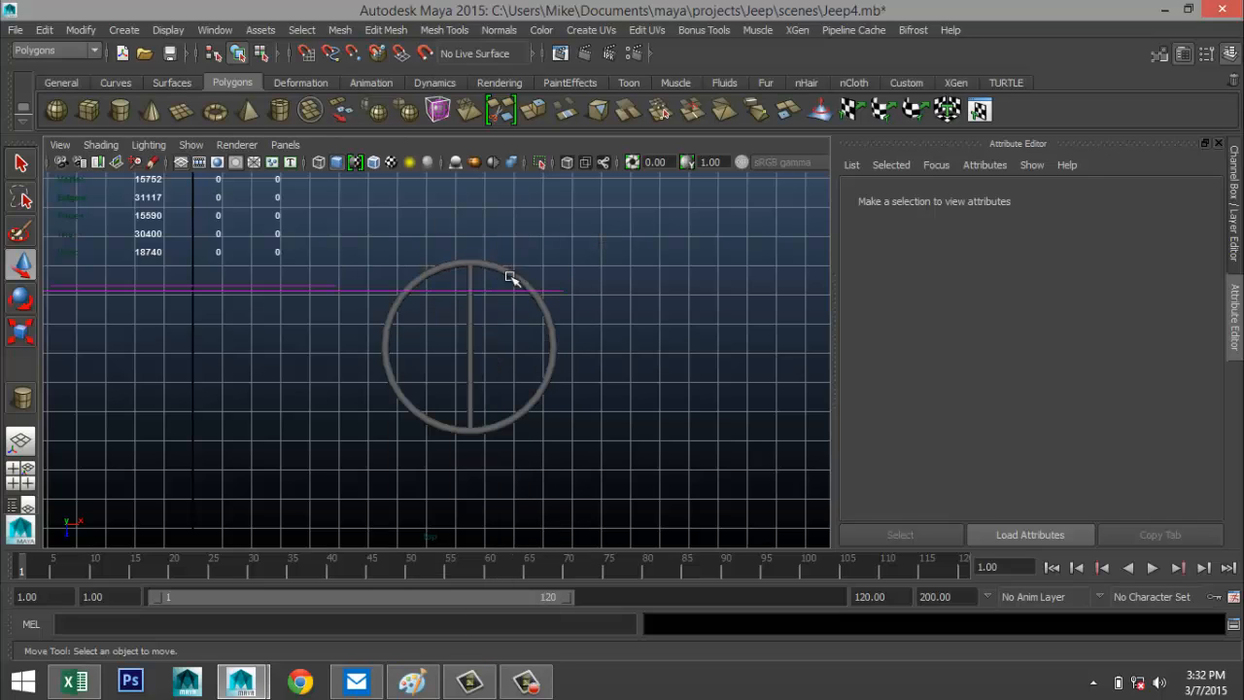
Step: Duplicate the spoke and set the copy's Y rotation to -90 degrees to form a cross inside the ring
click(470, 338)
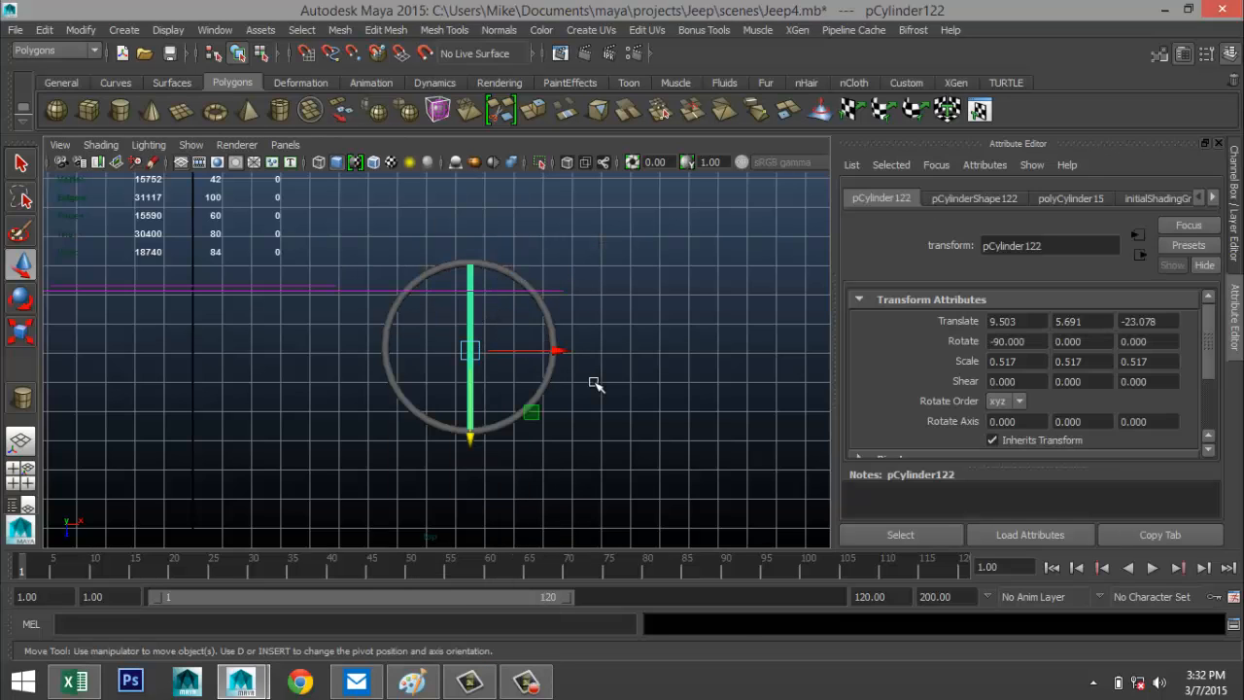
key(ctrl+d)
key(e)
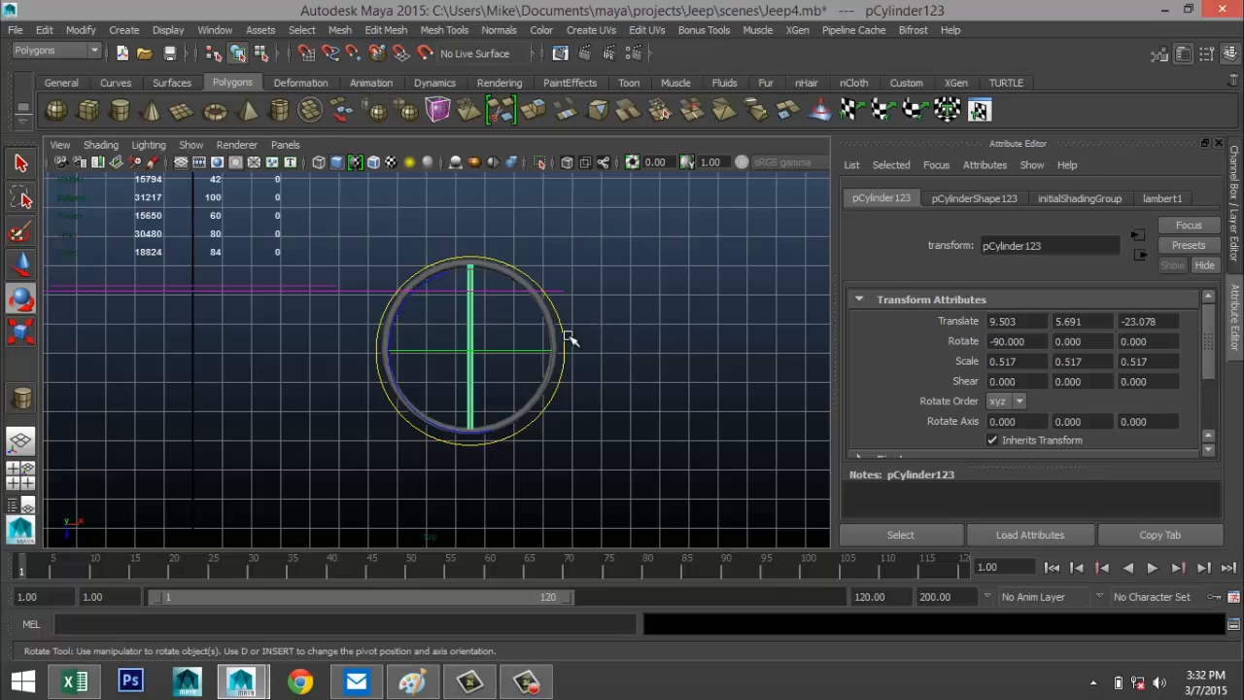
drag(565, 337, 496, 445)
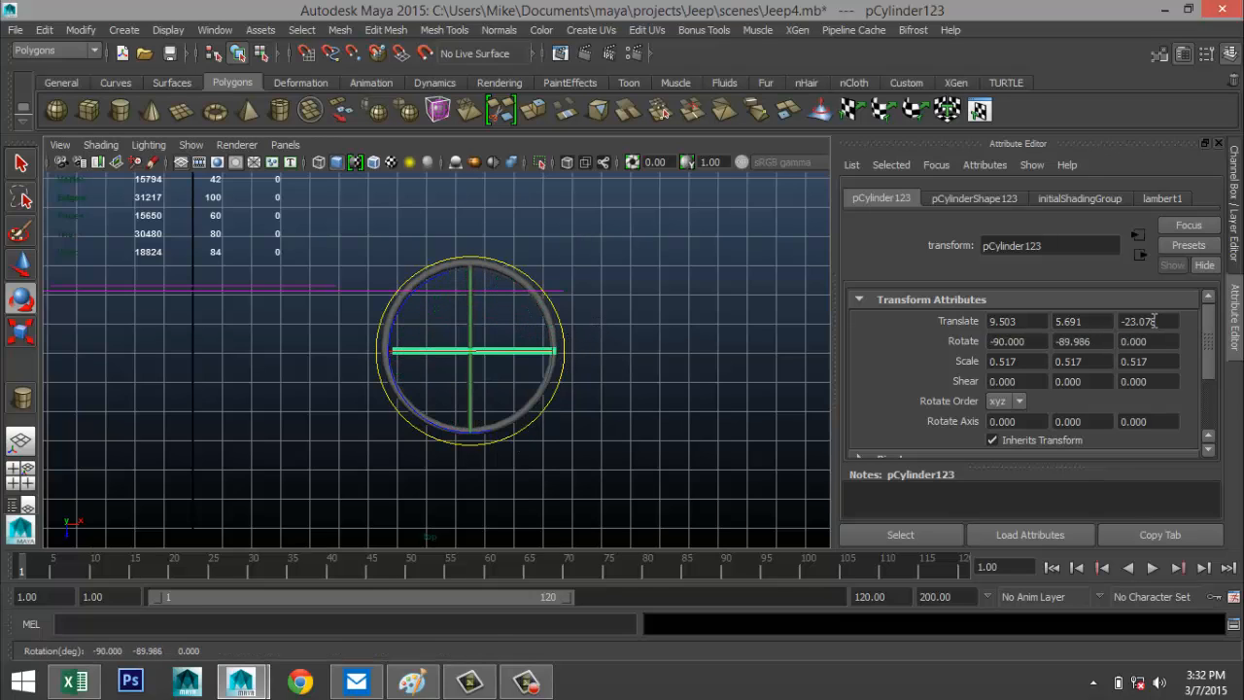
click(1100, 337)
text(-90)
key(Return)
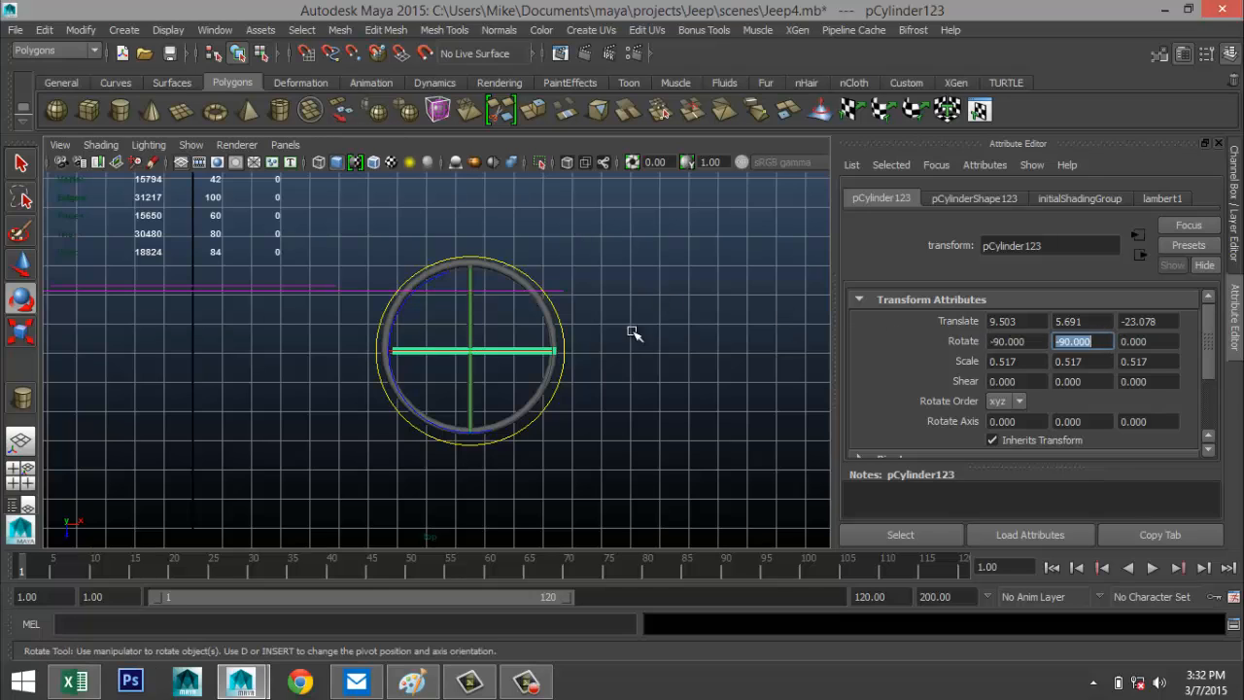
Step: Shift the crosswise spoke along X to 9.363 to centre it within the ring
click(586, 300)
click(546, 309)
scroll(482, 361, up, 3)
key(w)
drag(550, 340, 577, 344)
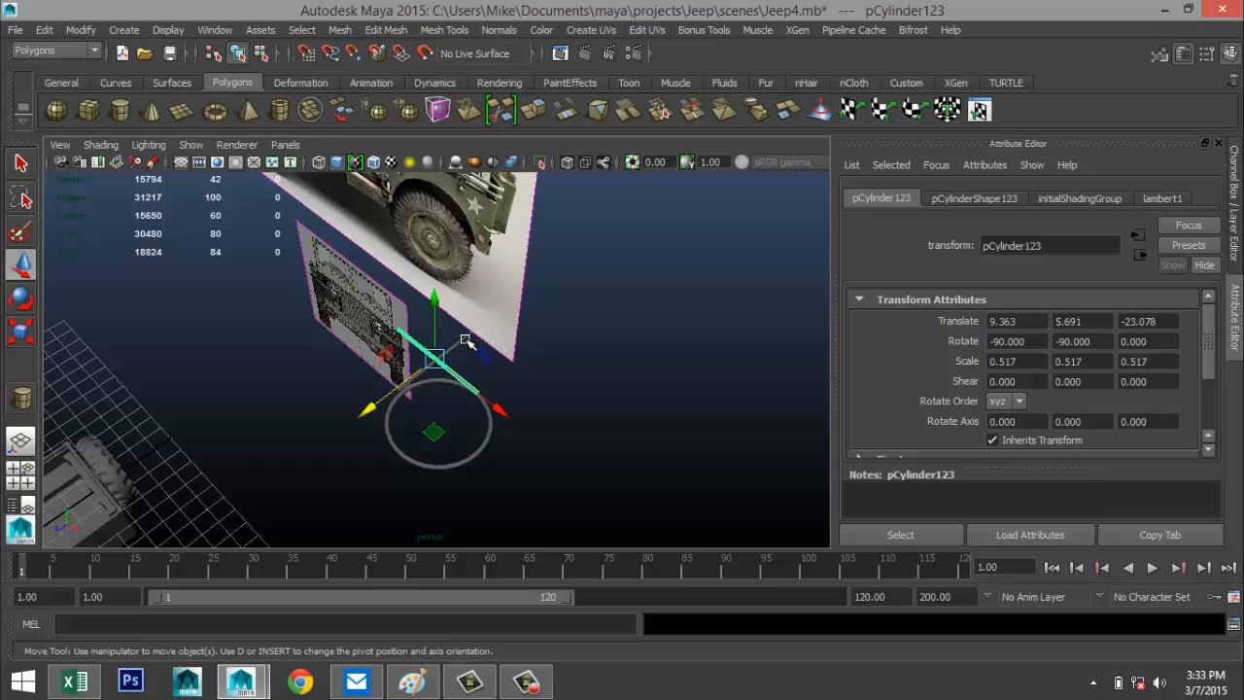
Step: Select both crossed spokes and lower them together to Y -0.242, inside the steering wheel ring
shift+click(464, 340)
drag(437, 308, 457, 384)
key(f)
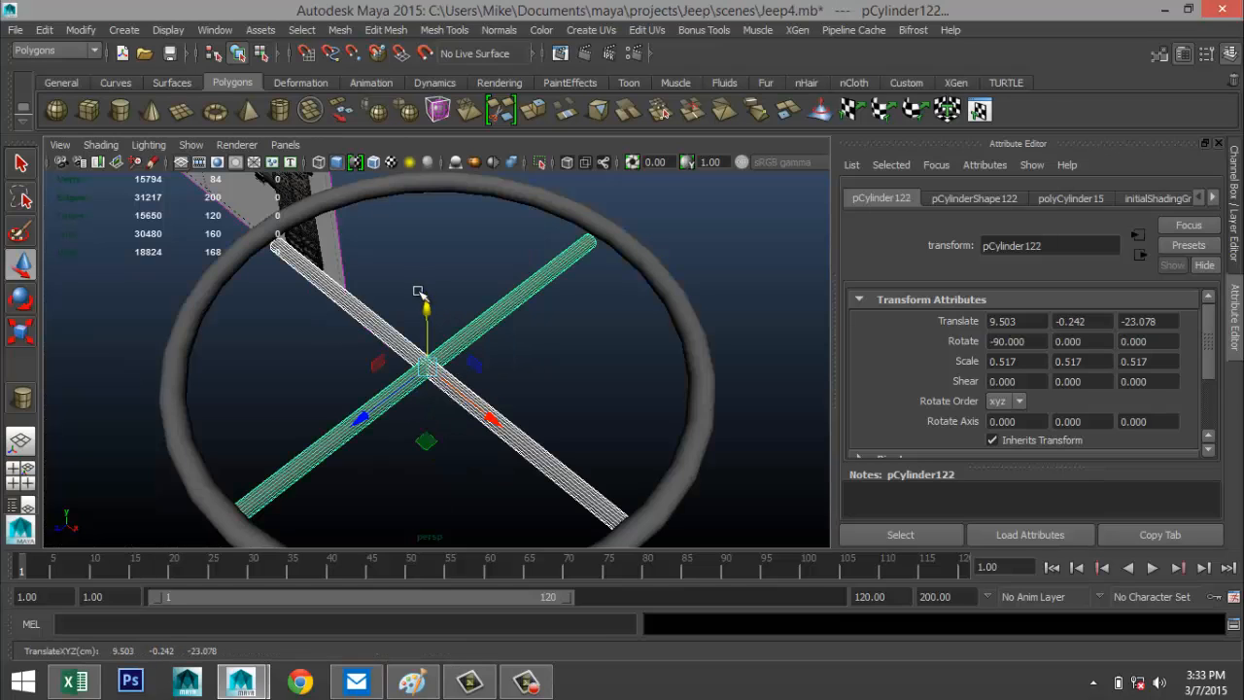
Step: Insert edge loops close to the upper and lower edges of the hub cylinder
click(445, 31)
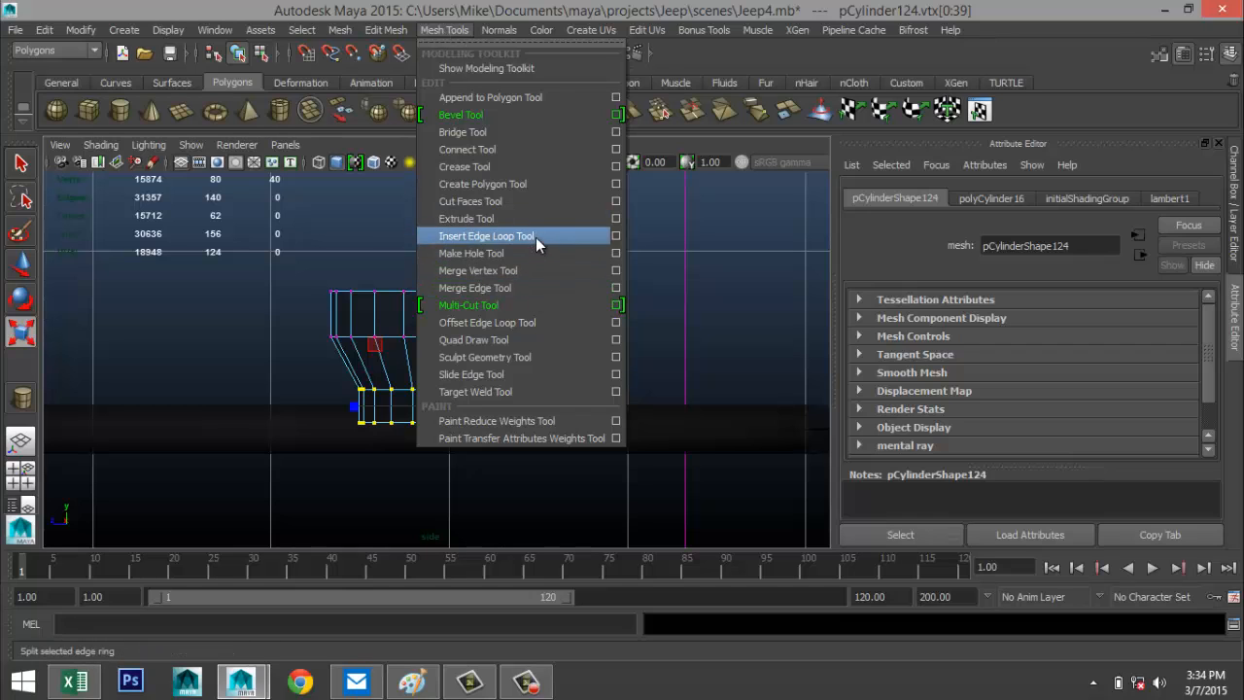
click(534, 236)
drag(525, 323, 527, 297)
drag(468, 407, 469, 422)
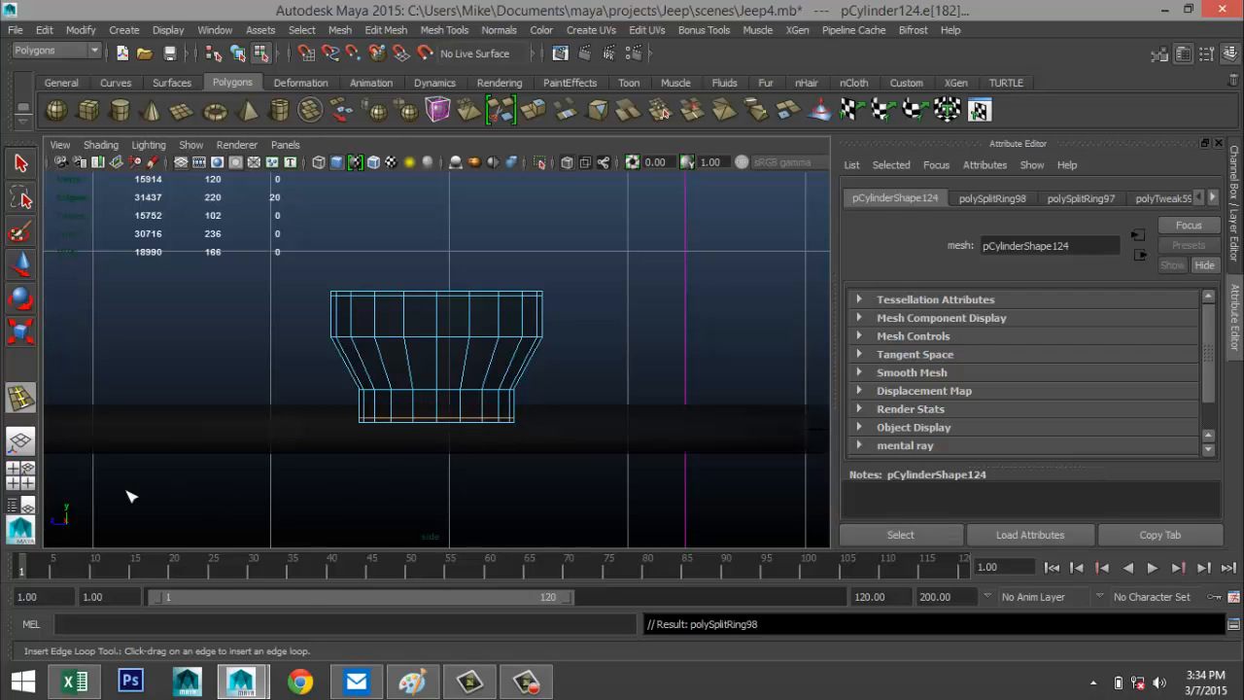
Step: Raise the hub's inset top face to Y 0.856 to slope its rim, and return to object selection
click(20, 474)
key(space)
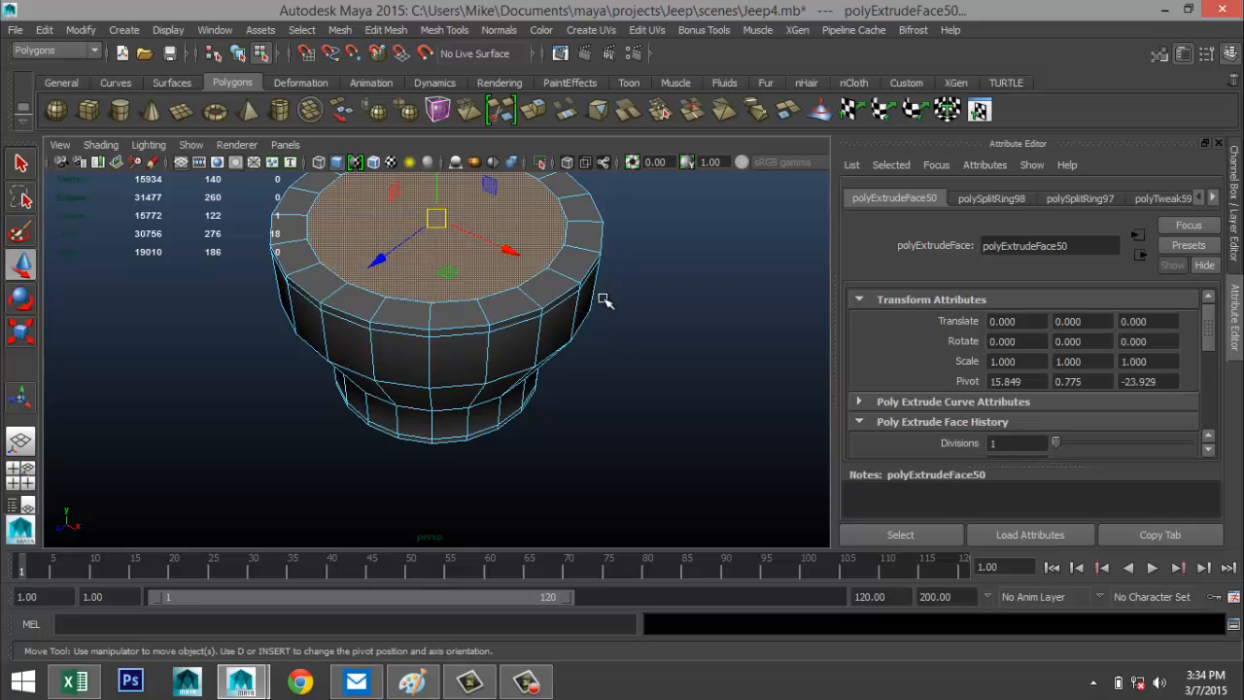
alt+drag(603, 301, 463, 320)
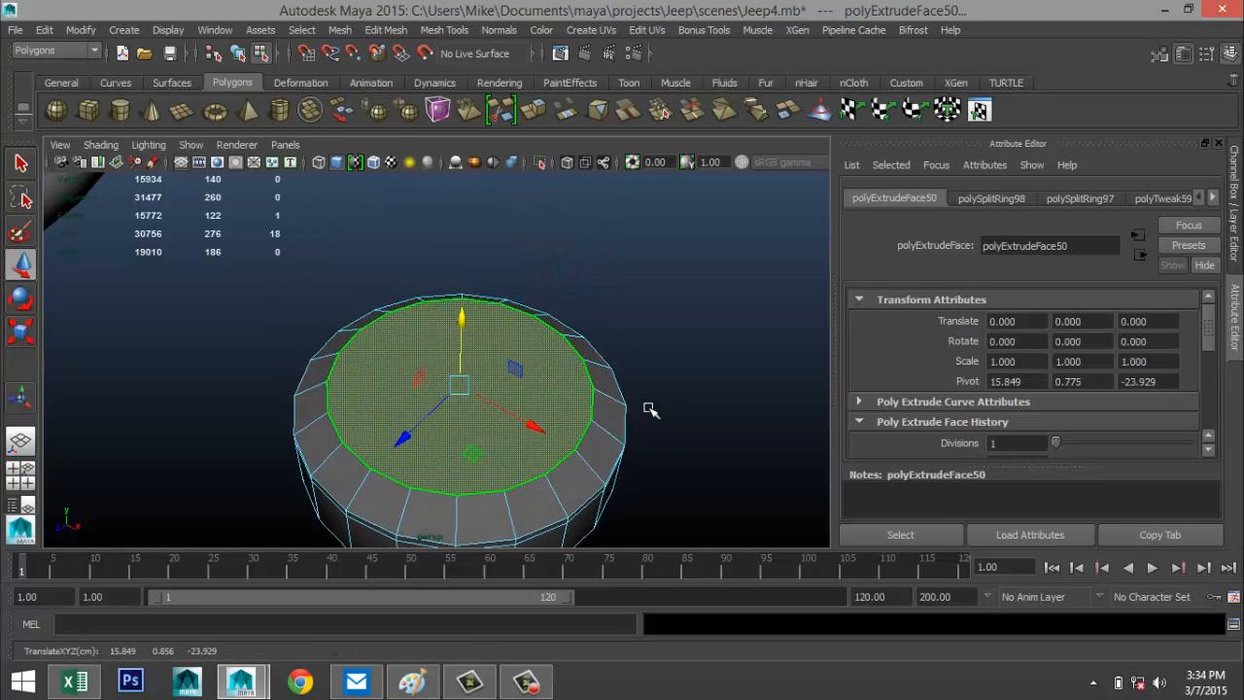
alt+drag(647, 409, 655, 369)
right_drag(544, 404, 625, 251)
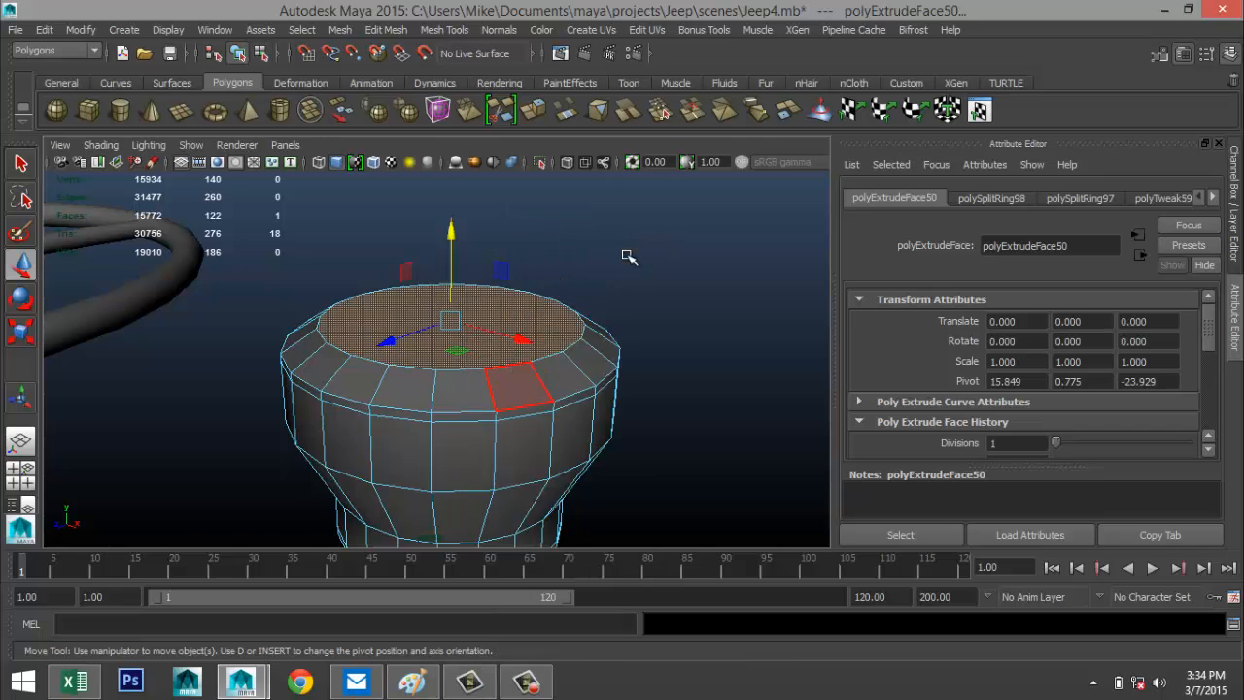
Step: Preview the hub with smoothed display, inspect its shape and restore the unsmoothed display
key(3)
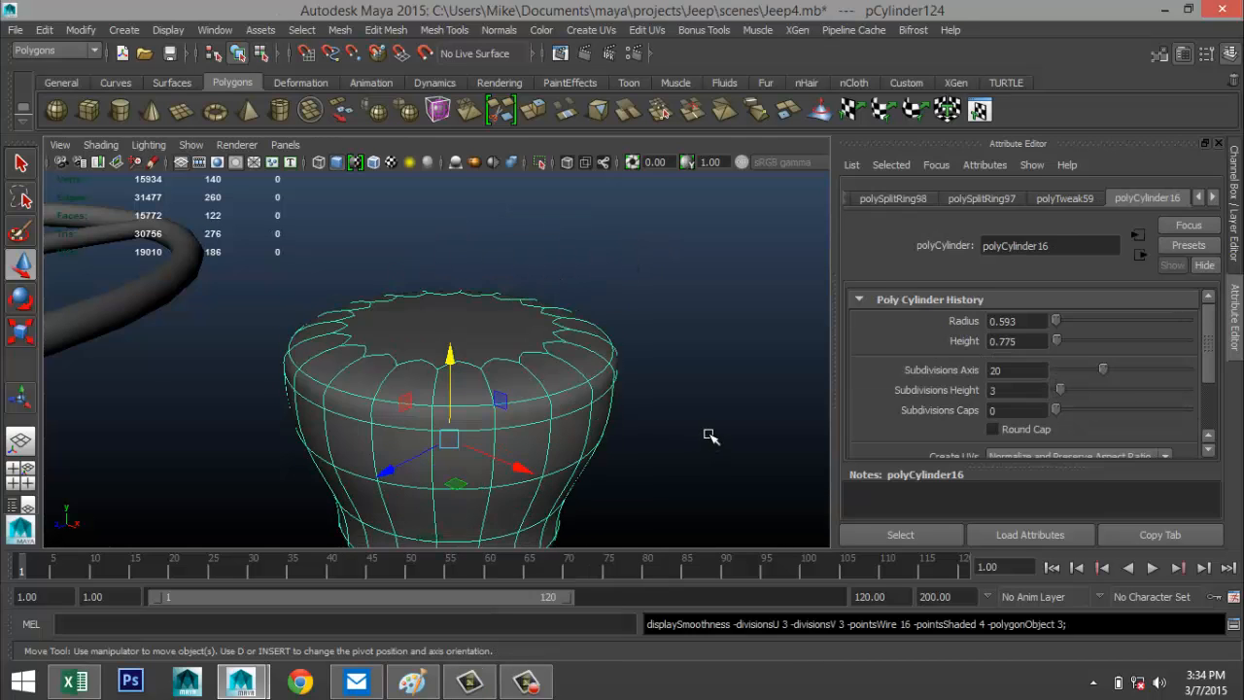
click(708, 436)
scroll(708, 431, down, 3)
scroll(470, 386, up, 3)
click(470, 385)
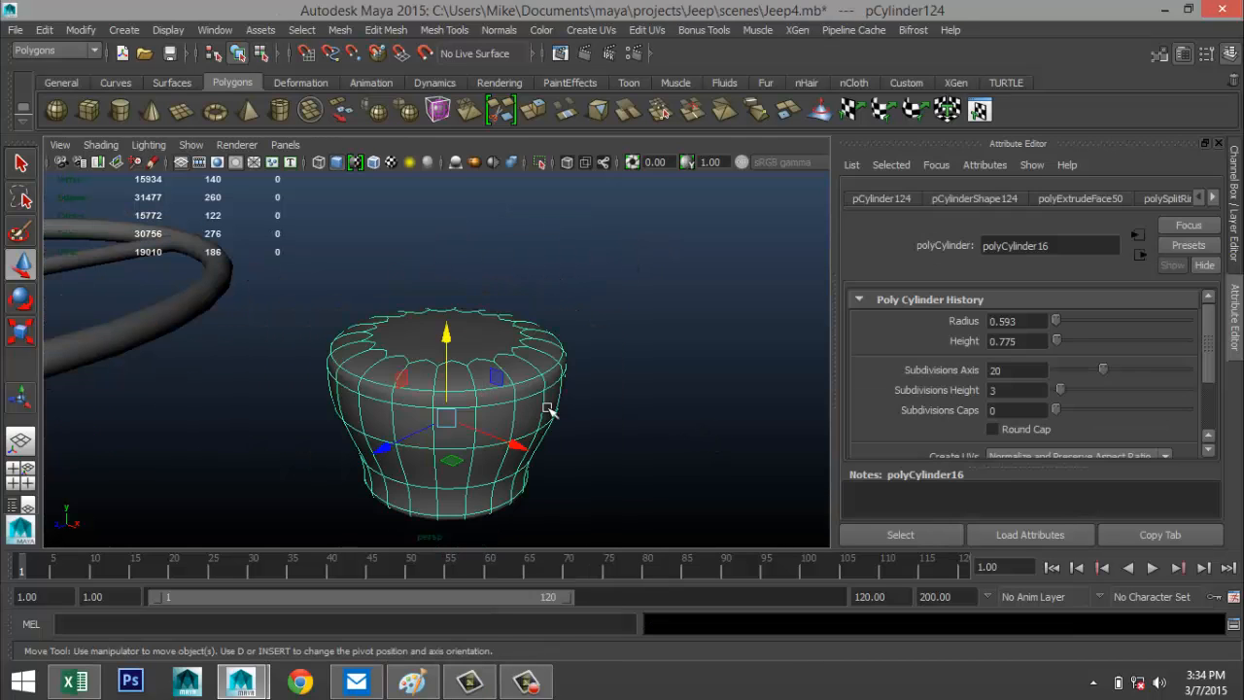
key(1)
Step: Move the hub over the crossing of the spokes, at X 9.493 and centred along Z
scroll(599, 422, down, 3)
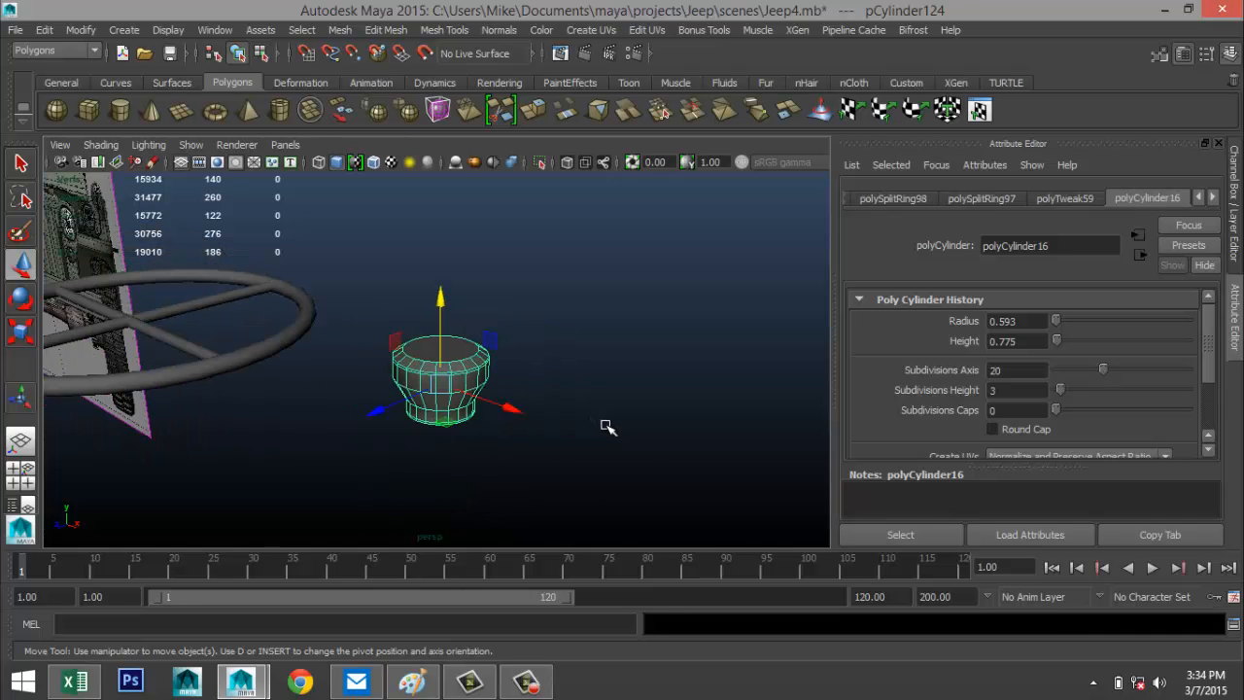
alt+drag(606, 428, 644, 460)
drag(539, 424, 140, 303)
click(21, 475)
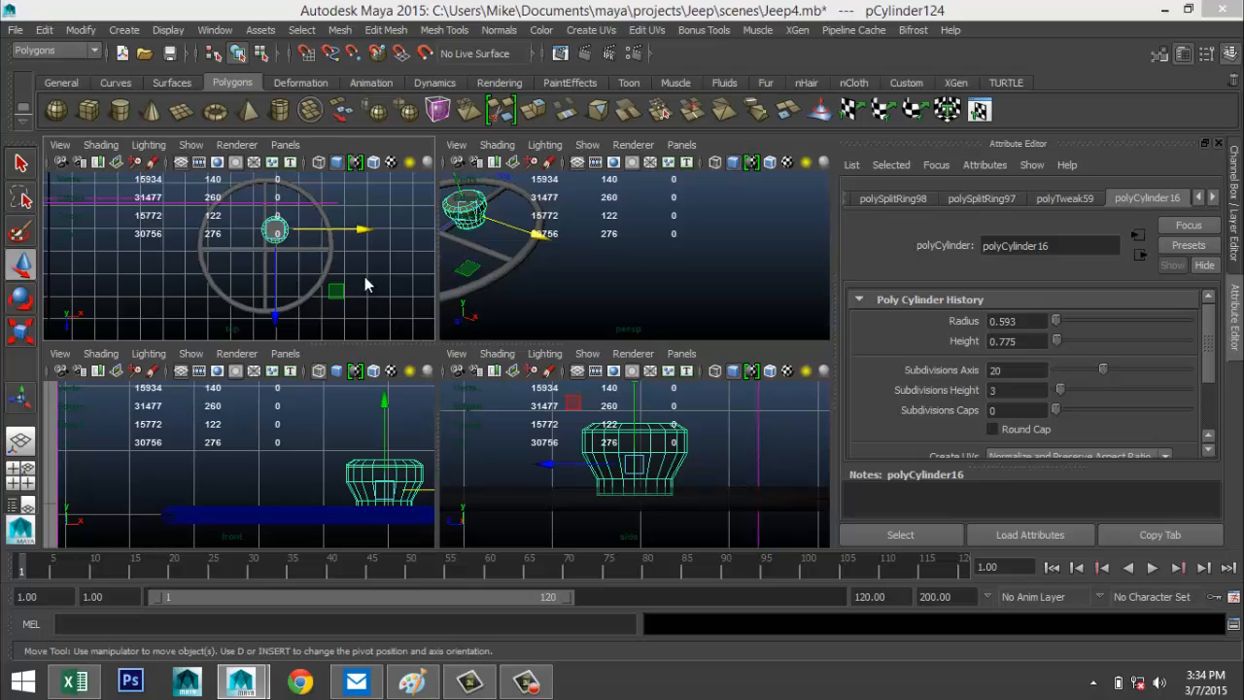
key(space)
key(f)
scroll(470, 353, down, 5)
scroll(469, 360, up, 2)
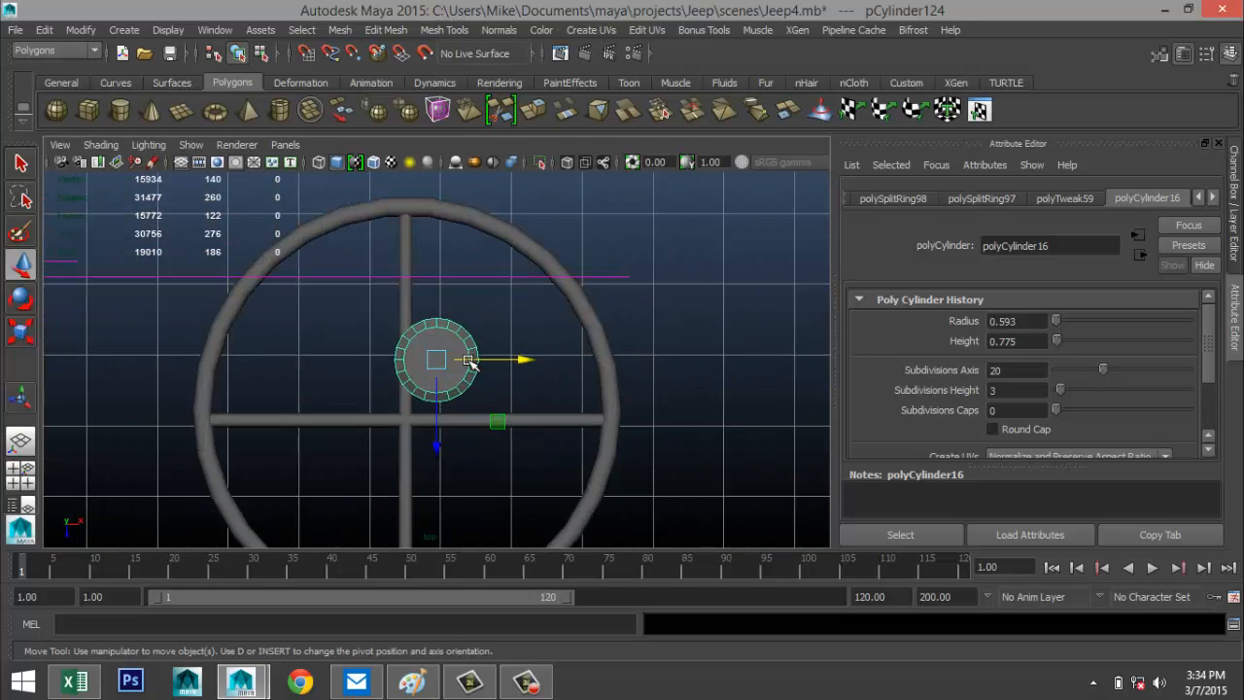
drag(517, 356, 496, 358)
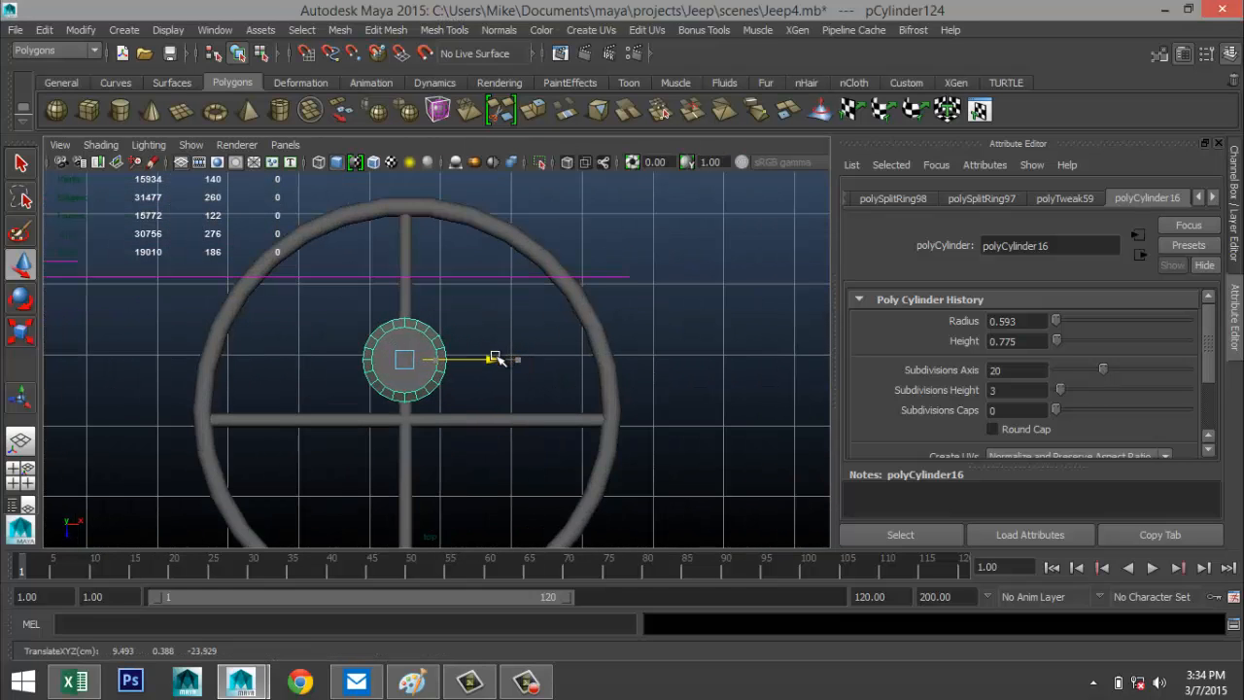
drag(406, 440, 407, 506)
Step: Lower the hub along Y so that it sits into the crossing of the spokes
click(28, 485)
key(space)
alt+drag(671, 300, 462, 344)
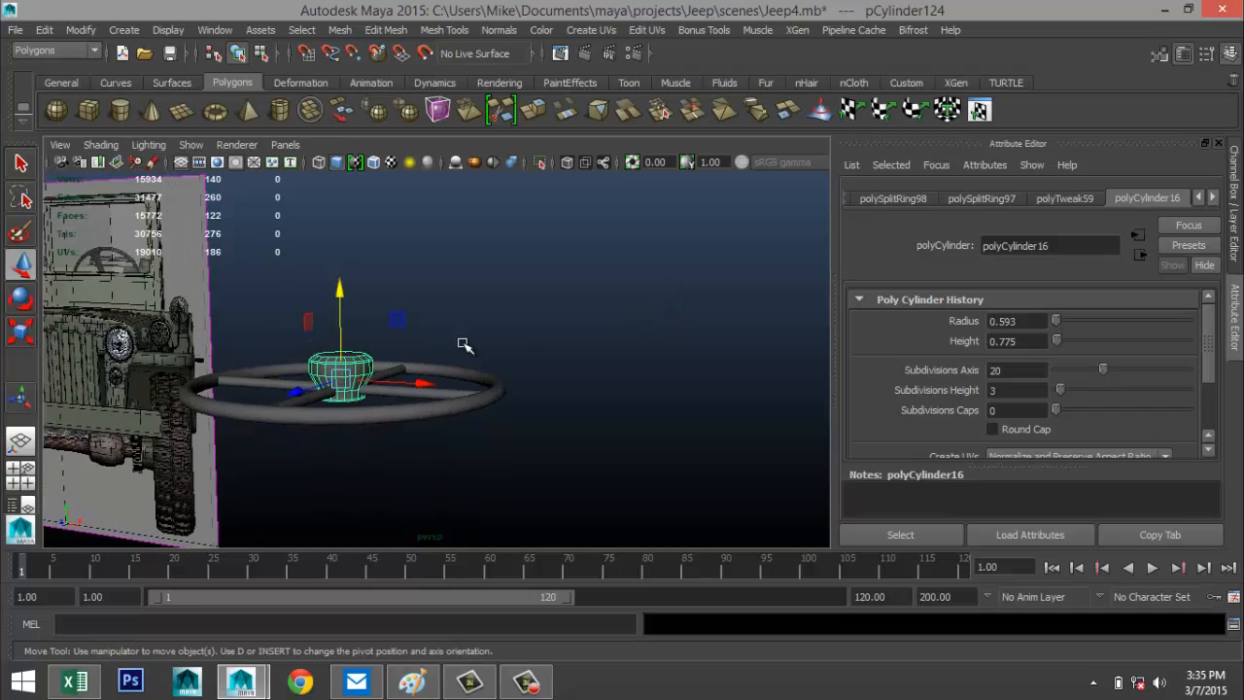
drag(342, 291, 352, 313)
Step: Create an upright polygon cylinder beside the wheel, about 0.353 in radius and 6.935 high, as the steering column
mouse_move(562, 408)
alt+mouse_down()
mouse_move(561, 384)
mouse_move(584, 448)
alt+mouse_up()
scroll(583, 449, down, 5)
click(120, 109)
drag(592, 411, 601, 413)
drag(601, 414, 613, 215)
Step: Move the column cylinder along X and Z until it is roughly over the wheel's hub
click(19, 478)
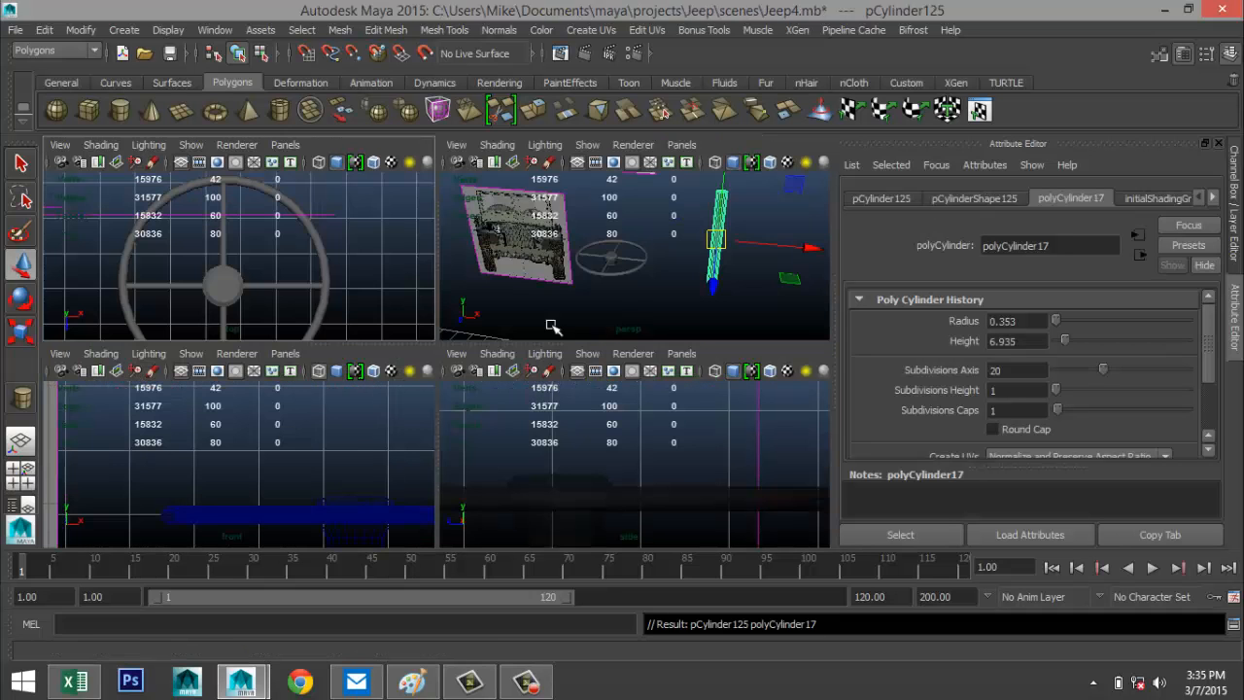
key(space)
key(f)
scroll(613, 466, down, 5)
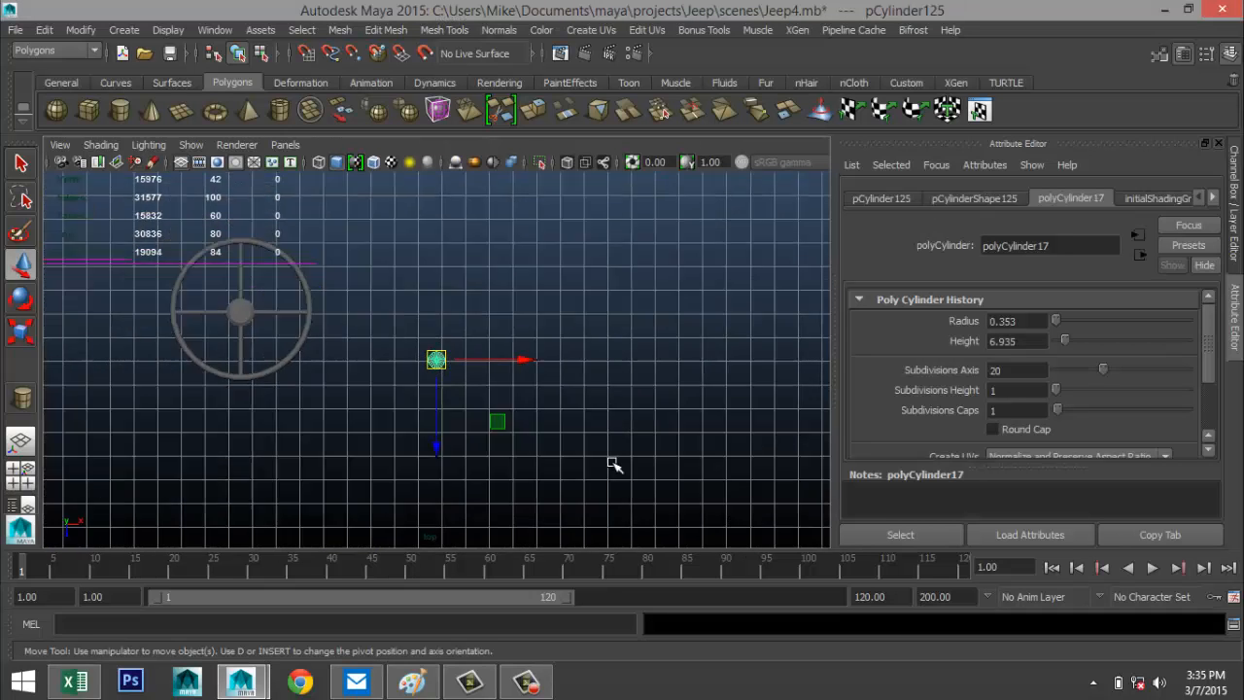
scroll(589, 438, up, 3)
drag(522, 366, 113, 367)
key(f)
scroll(433, 457, down, 5)
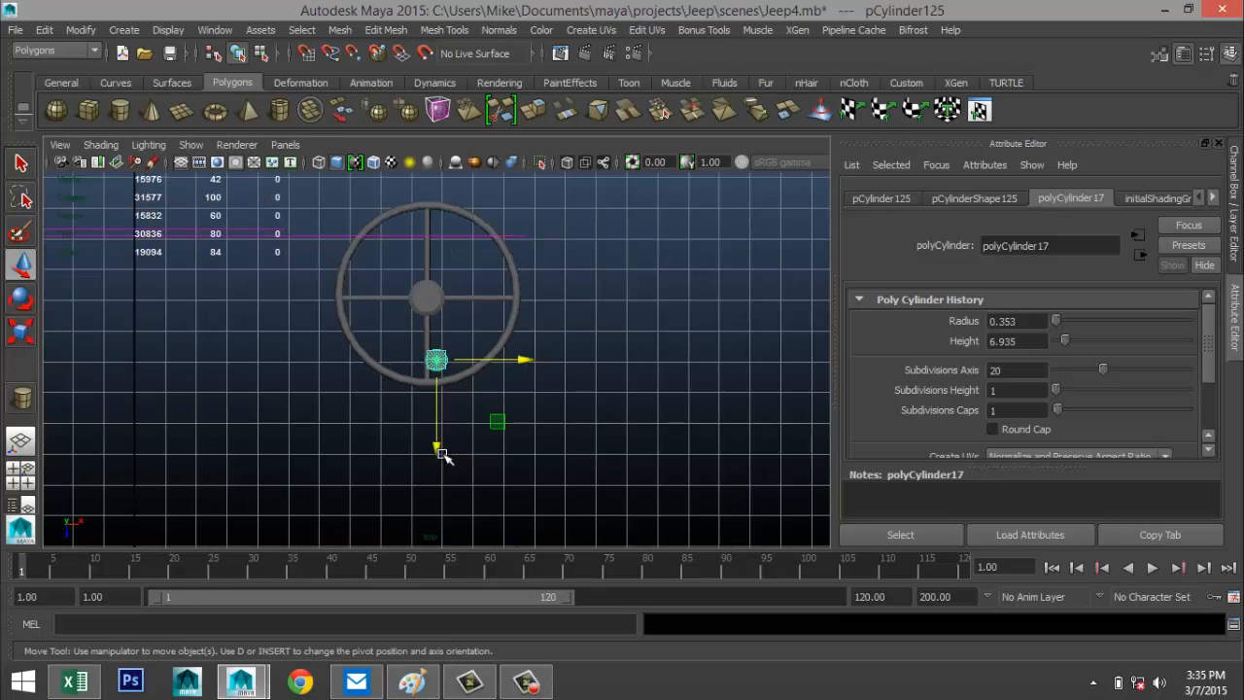
scroll(444, 444, up, 4)
drag(522, 359, 501, 372)
drag(416, 408, 409, 325)
Step: Using wireframe display, centre the column precisely on the spoke crossing at X 9.502 and Z -23.077
key(f)
key(4)
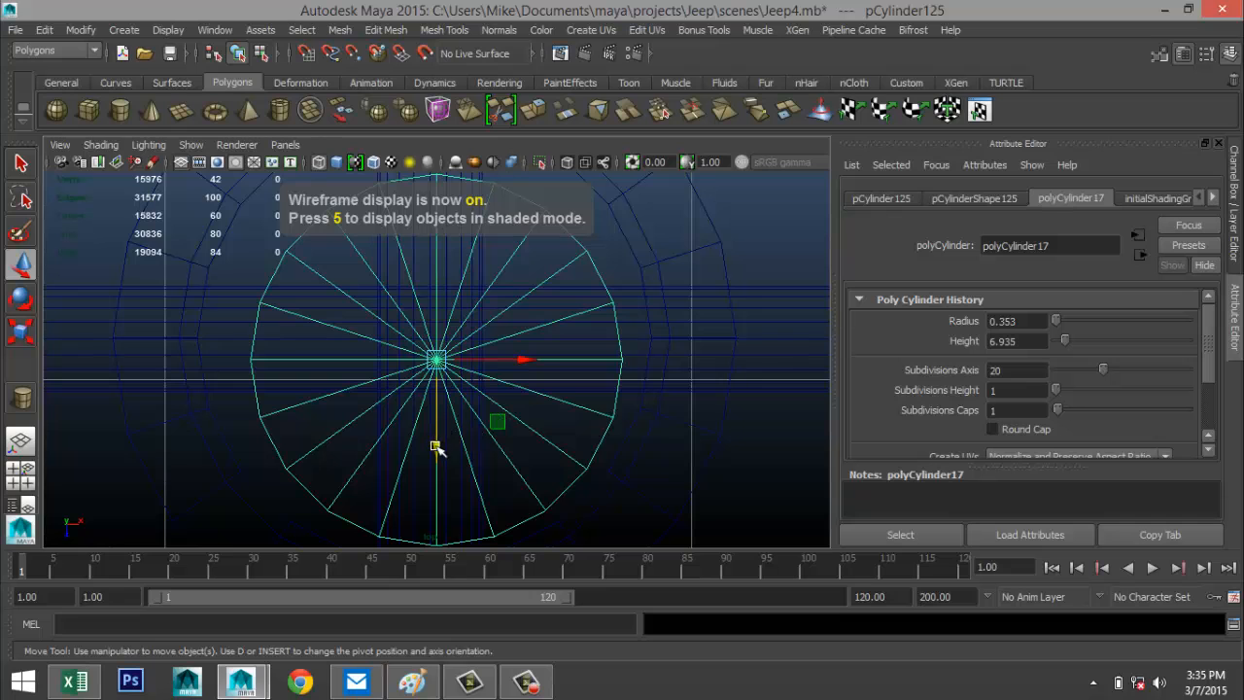
drag(437, 447, 438, 429)
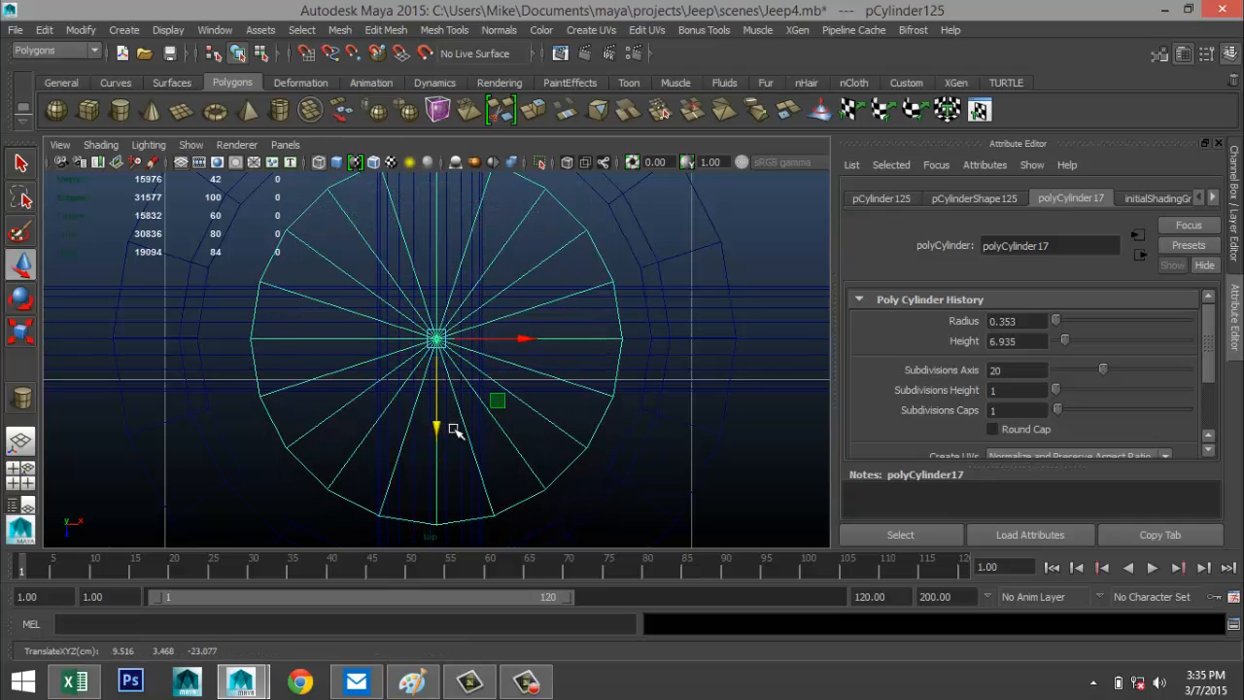
drag(518, 339, 510, 339)
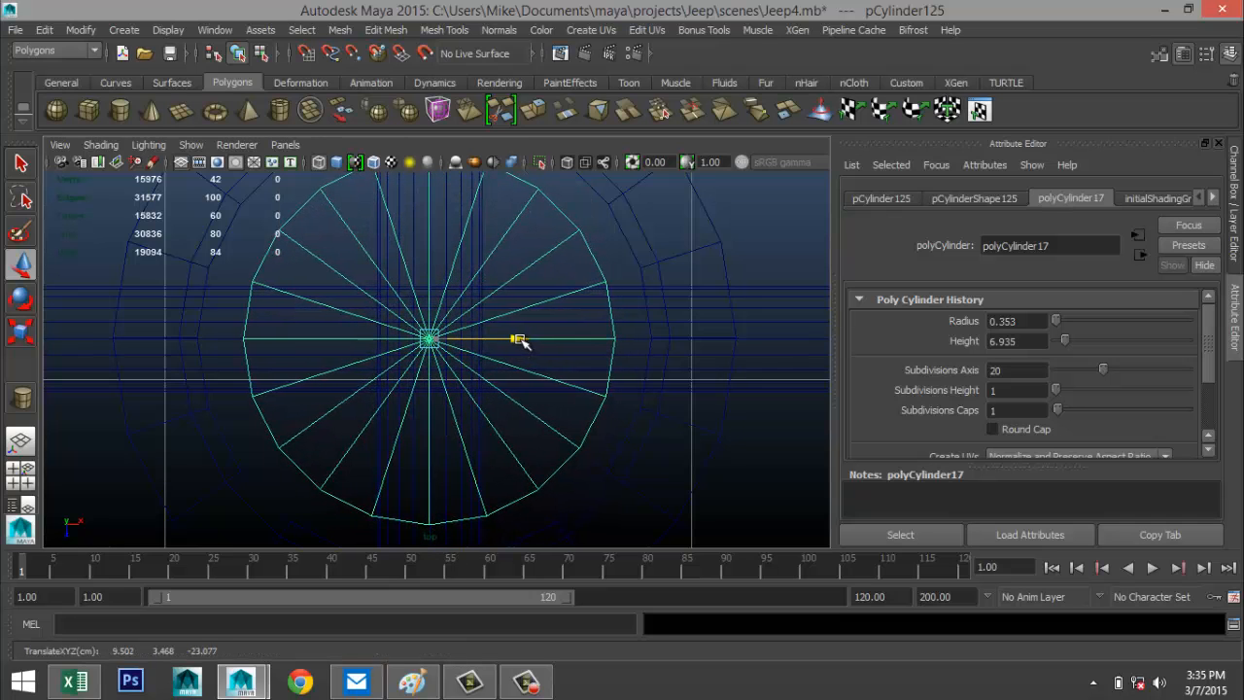
scroll(542, 381, down, 10)
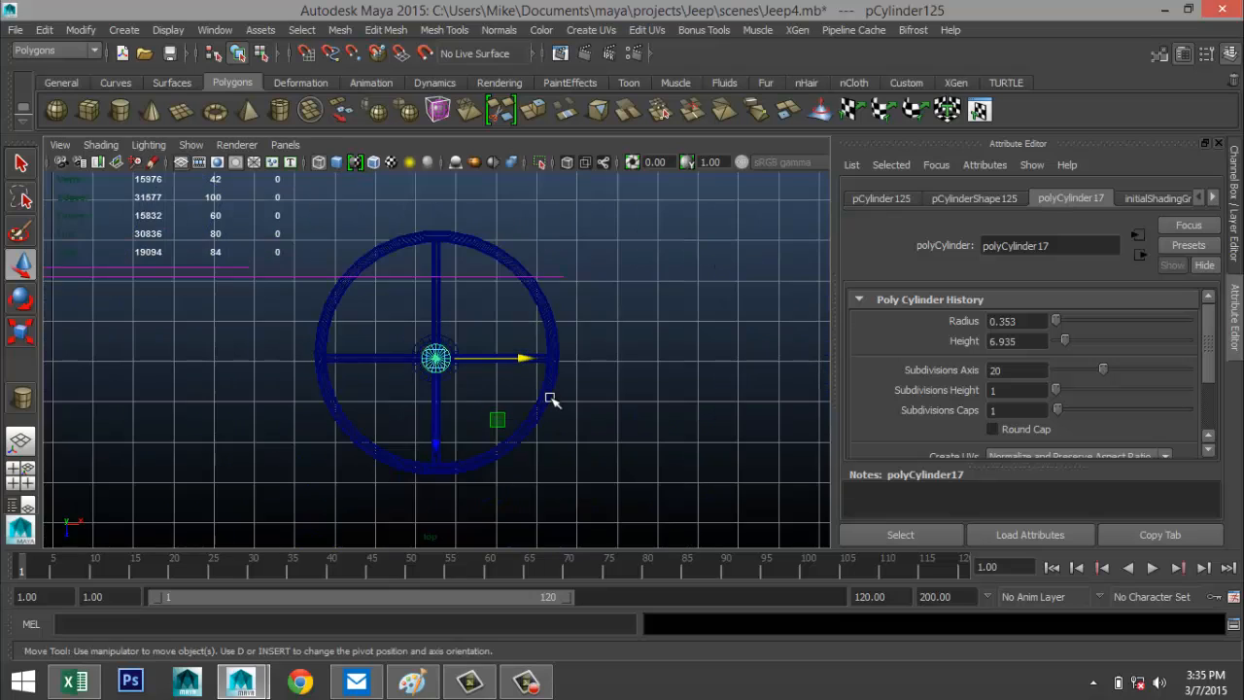
Step: Scale the column uniformly to 0.634 and lower it to Y -2.300 beneath the hub
click(21, 476)
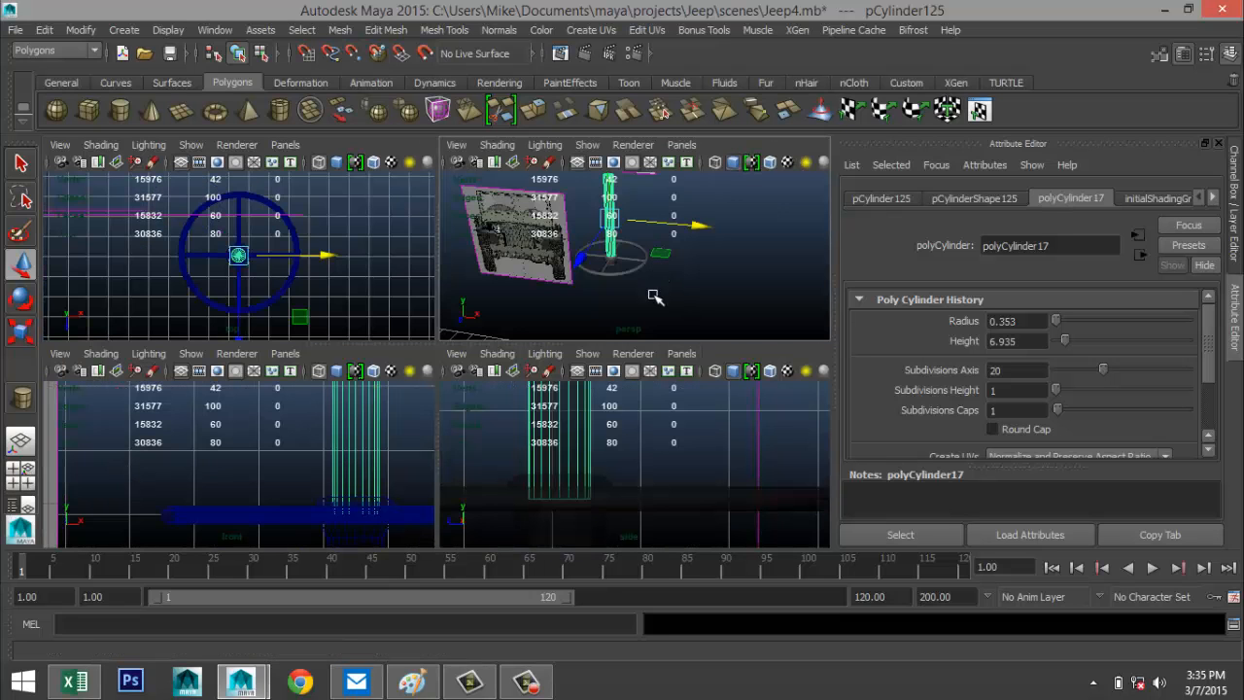
key(space)
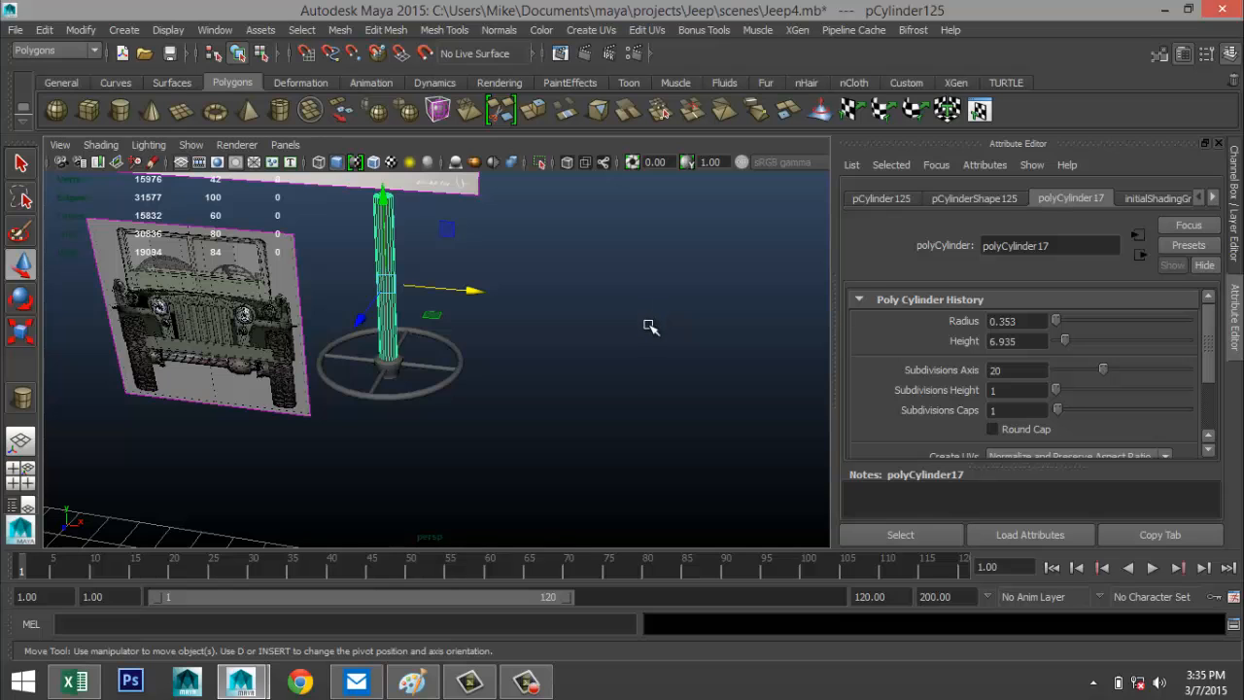
alt+drag(627, 324, 636, 361)
key(r)
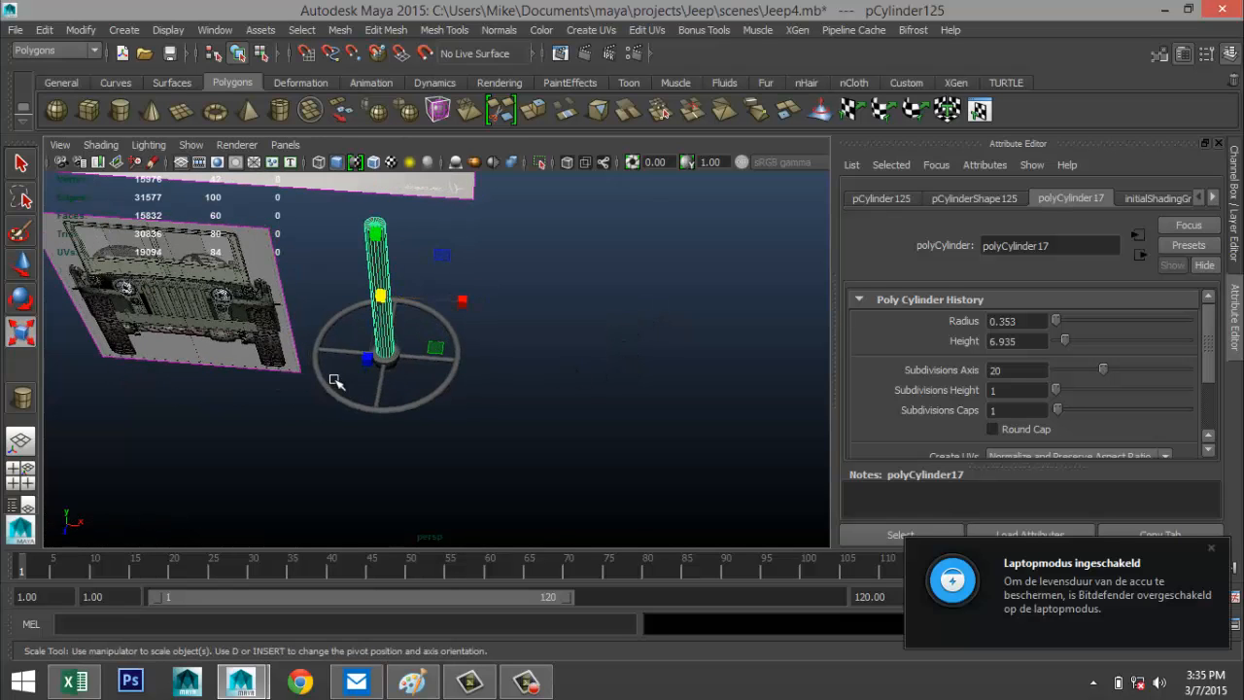
drag(385, 299, 362, 311)
key(w)
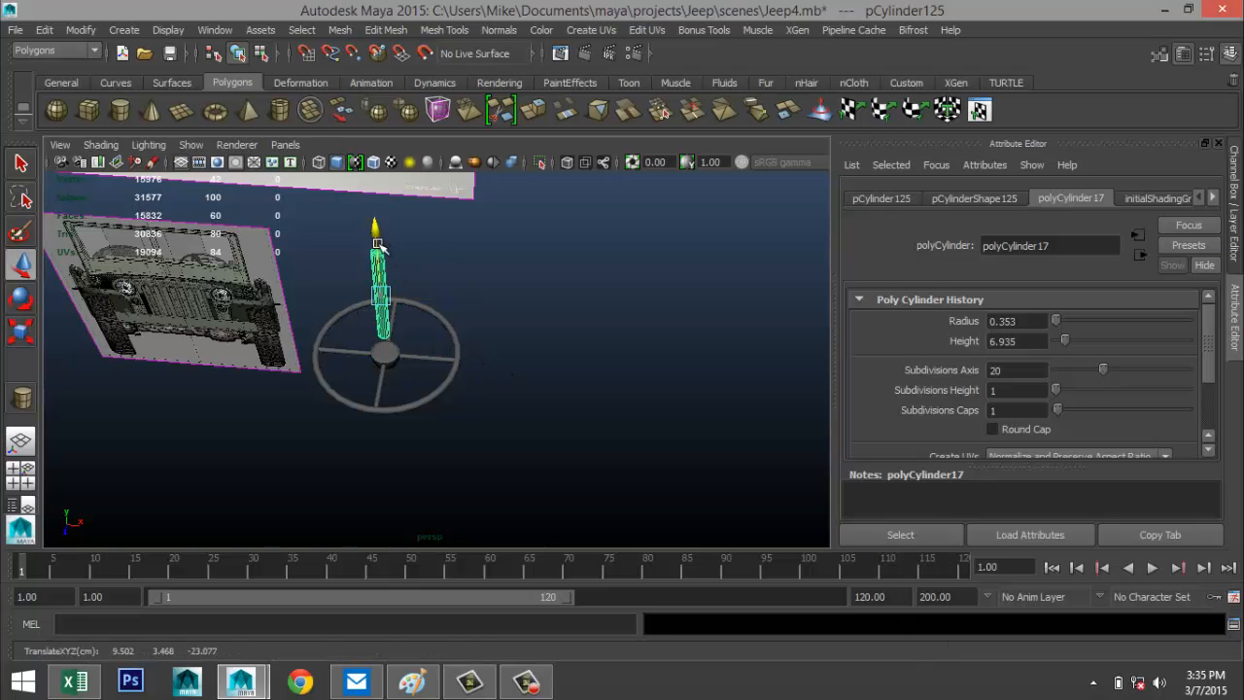
drag(395, 245, 401, 333)
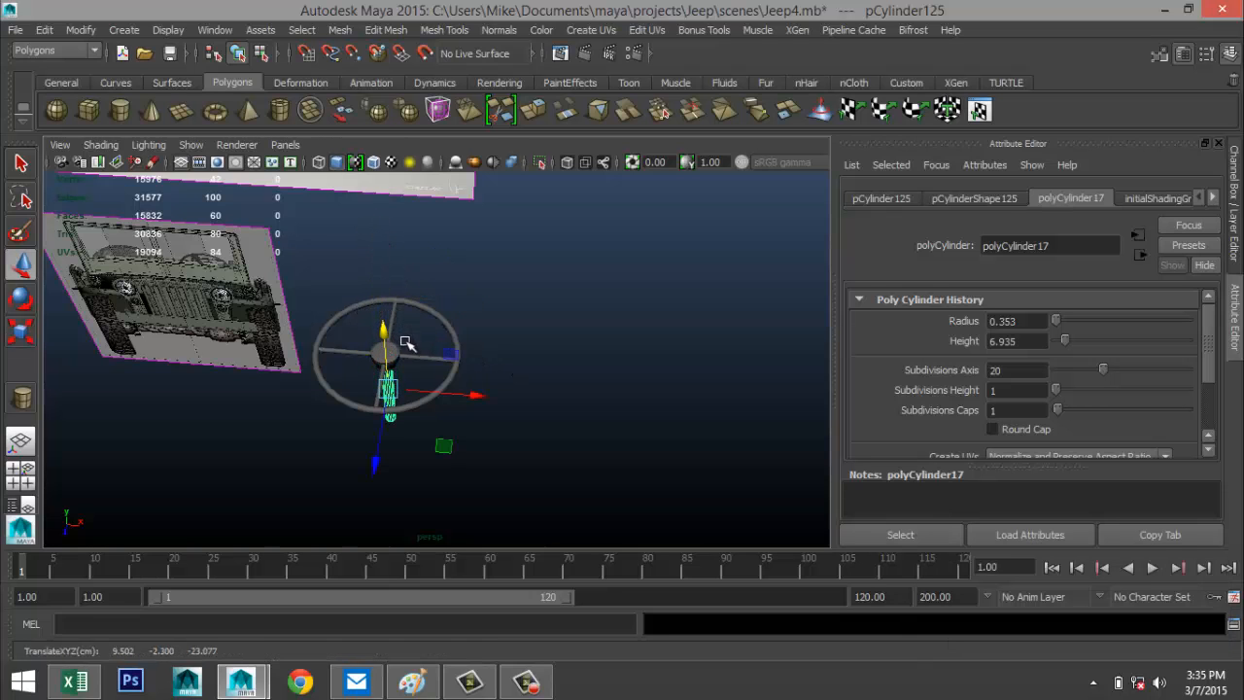
Step: Combine the ring, spokes, hub and column into one mesh and centre its pivot
alt+drag(504, 405, 511, 370)
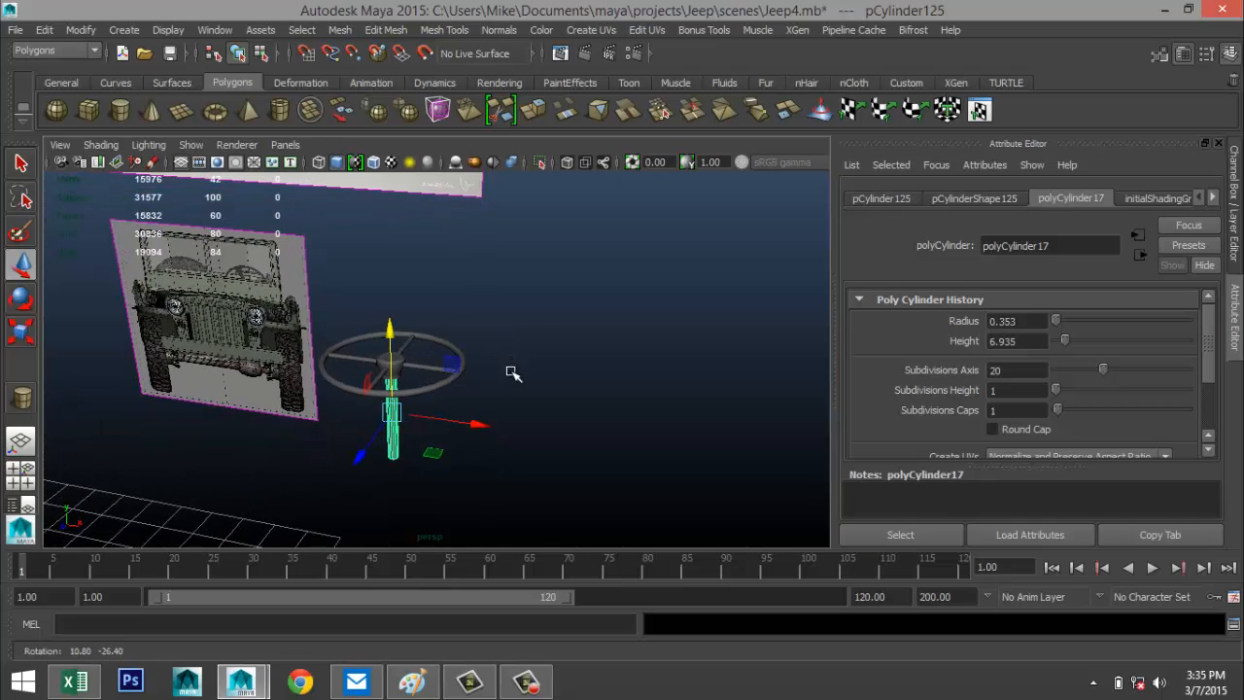
drag(242, 302, 595, 538)
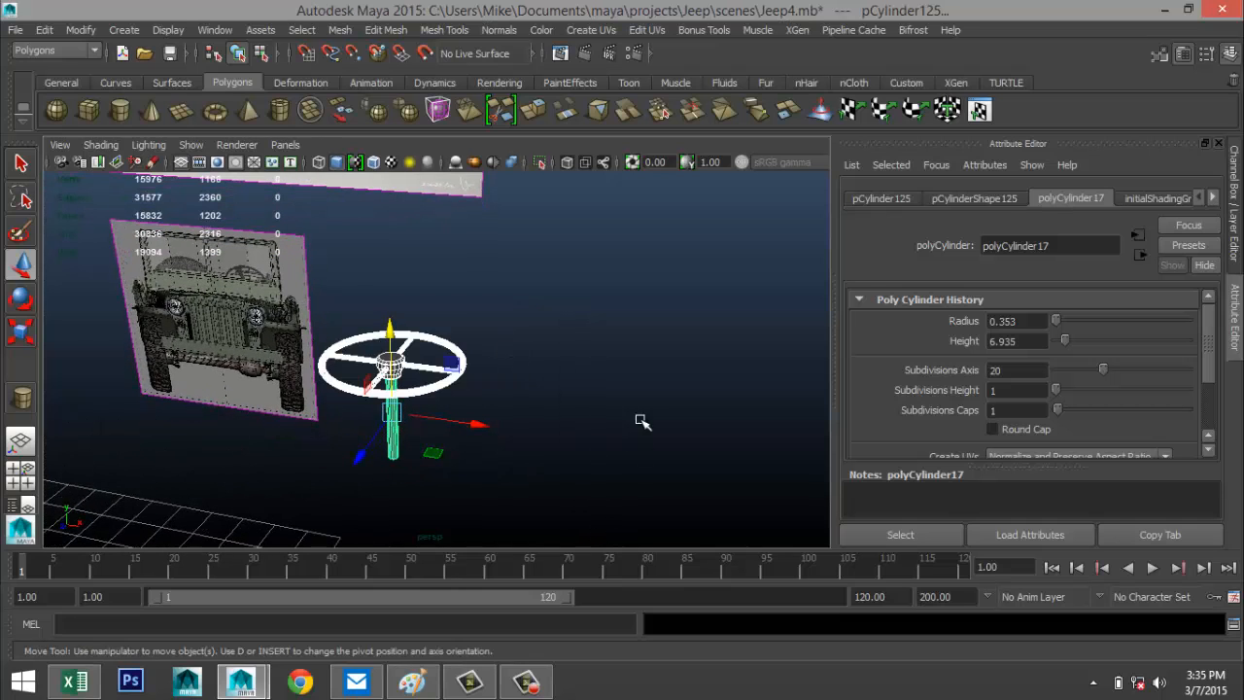
click(339, 29)
click(366, 85)
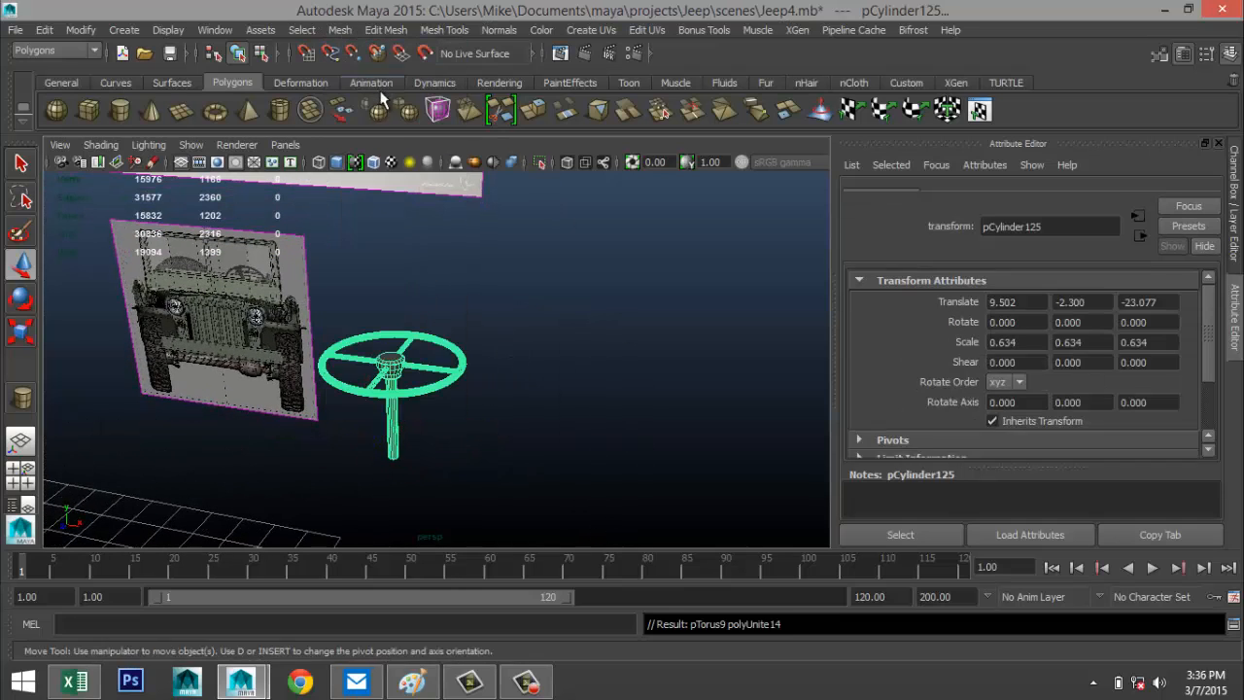
click(81, 30)
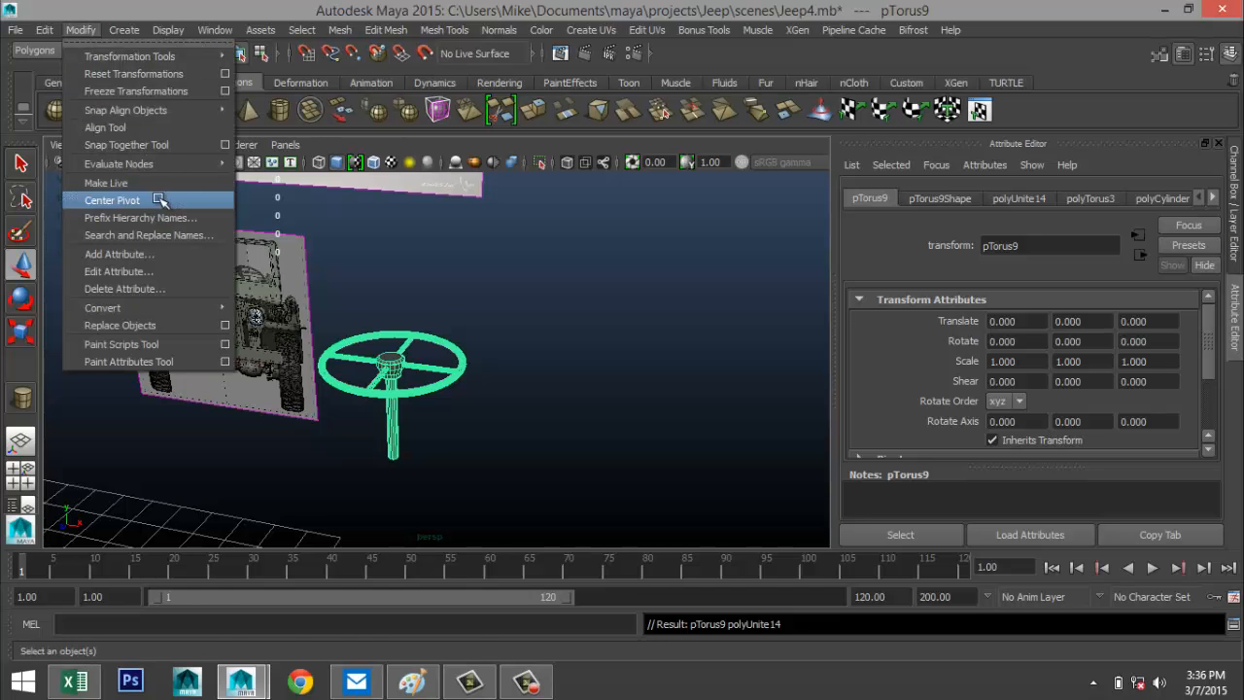
click(162, 201)
key(w)
Step: Move the combined steering wheel towards the jeep body and scale it uniformly to 0.335
scroll(504, 353, down, 2)
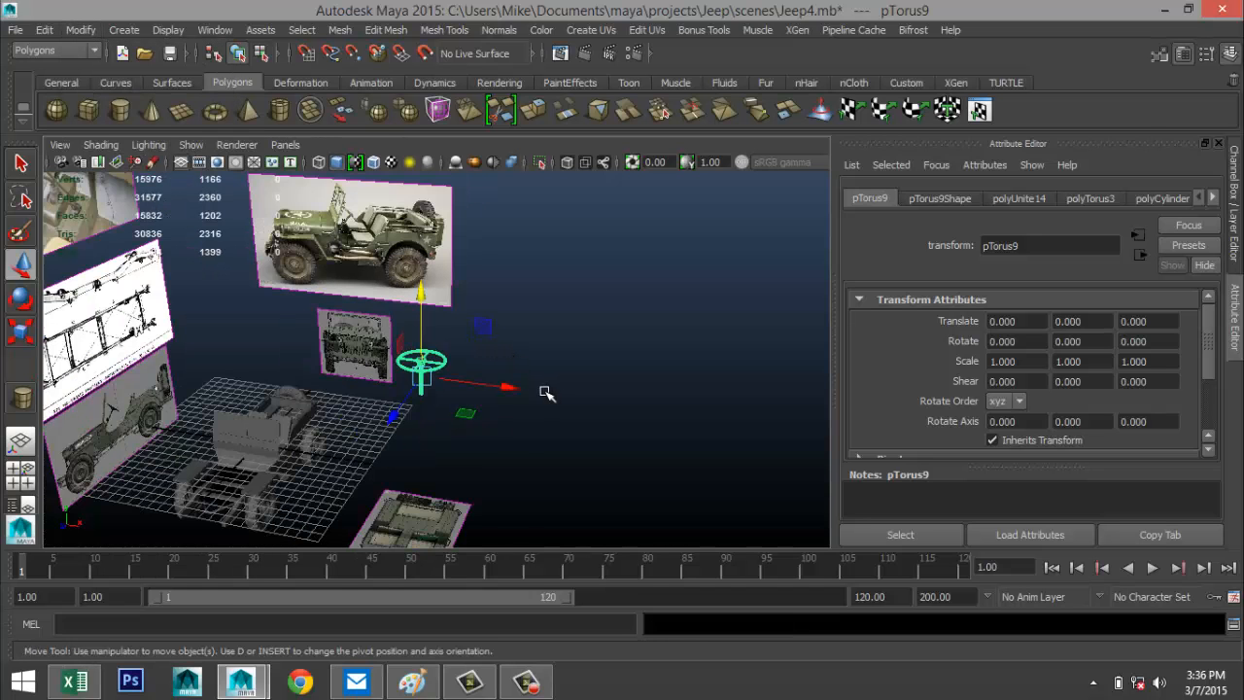
alt+drag(545, 393, 156, 381)
drag(230, 430, 238, 383)
key(f)
key(r)
drag(436, 360, 324, 355)
Step: Reposition the steering wheel near the jeep's front seats at X -8.512, Y 1.692 and Z 23.327
key(w)
drag(436, 281, 434, 225)
drag(361, 312, 396, 310)
drag(489, 384, 503, 410)
Step: Shift the steering wheel in plan to X -10.730 and Z 19.483, in line with one front seat
key(space)
key(space)
key(f)
scroll(452, 396, down, 6)
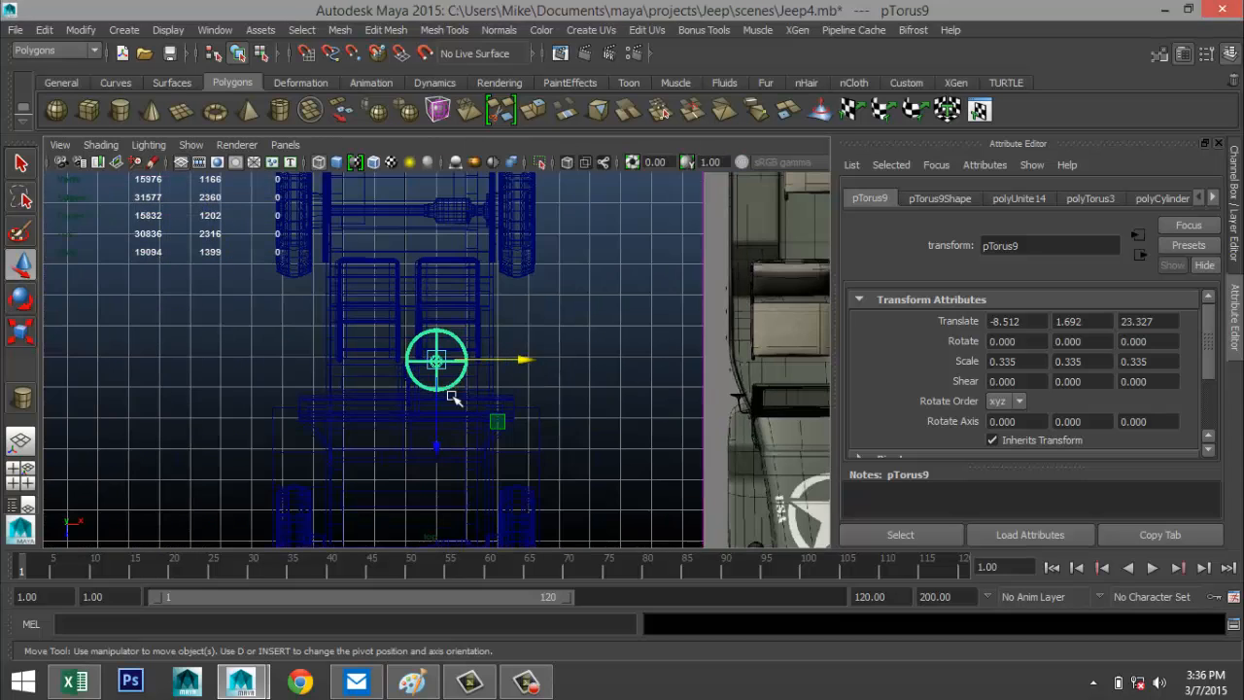
scroll(453, 397, up, 2)
drag(522, 361, 431, 360)
drag(345, 446, 345, 290)
key(f)
scroll(395, 361, down, 7)
scroll(395, 361, up, 3)
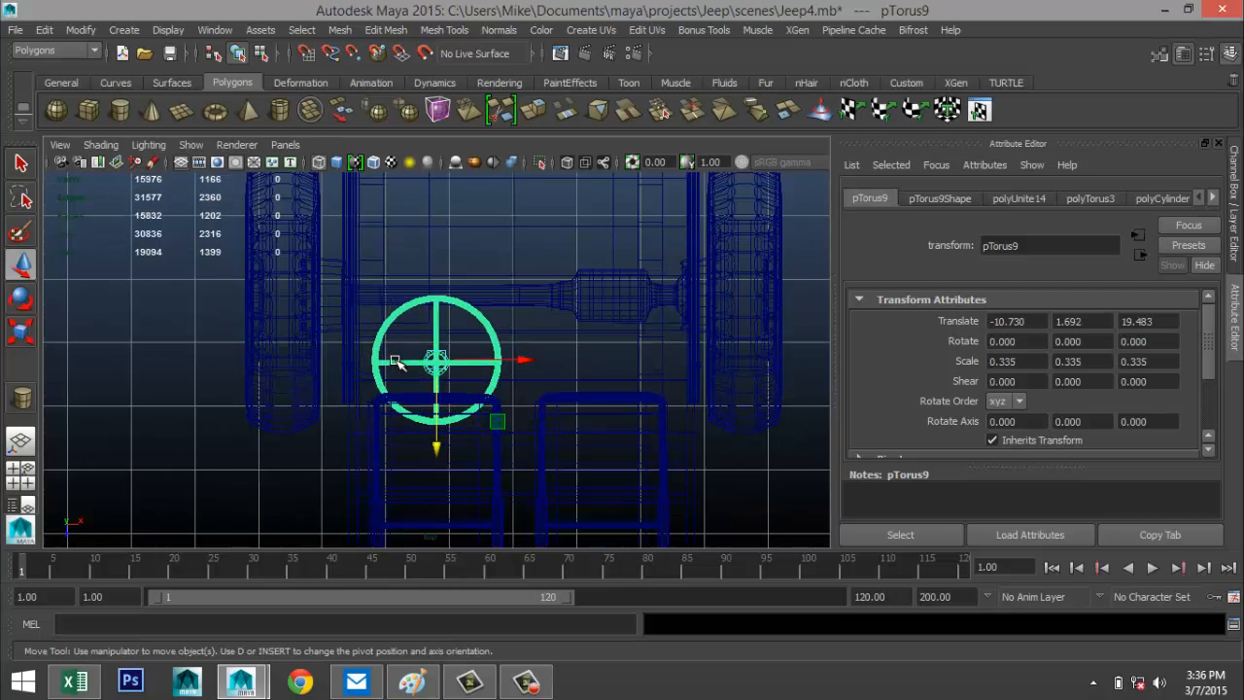
Step: Match the wheel to the side reference image at Y 3.156 and Z 24.163, and rotate it to -48.318 degrees about X
click(21, 475)
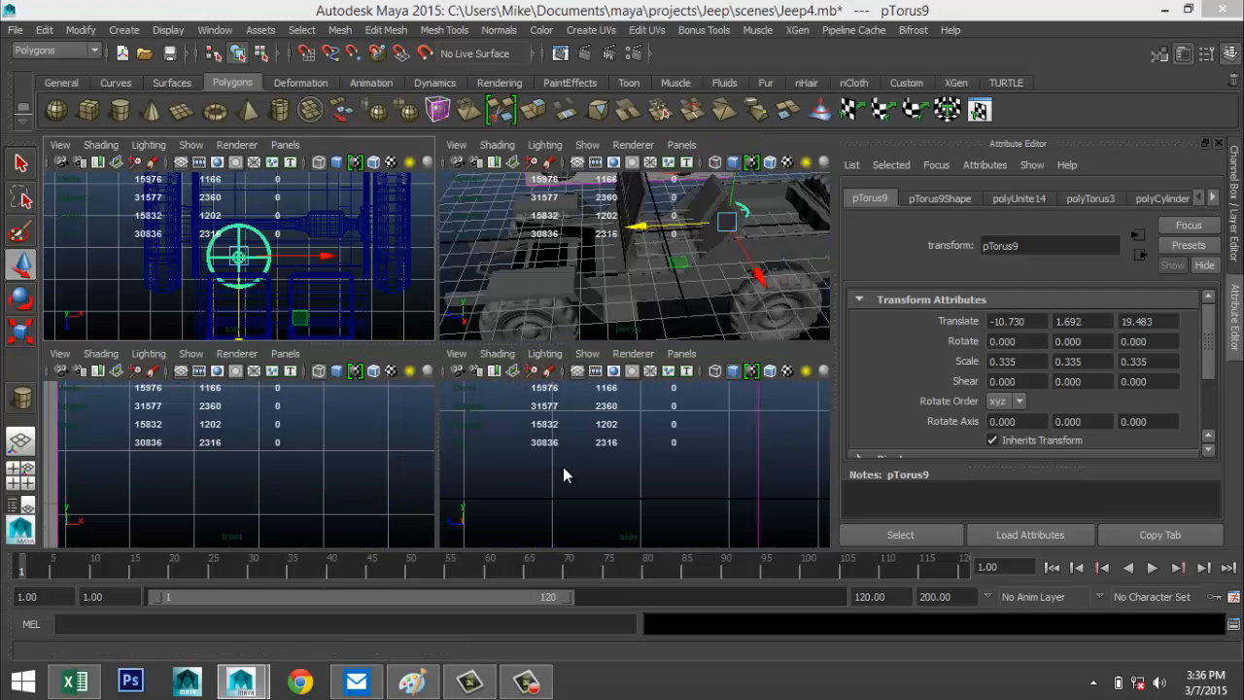
key(space)
scroll(513, 448, up, 4)
drag(354, 359, 86, 359)
drag(168, 274, 169, 190)
key(e)
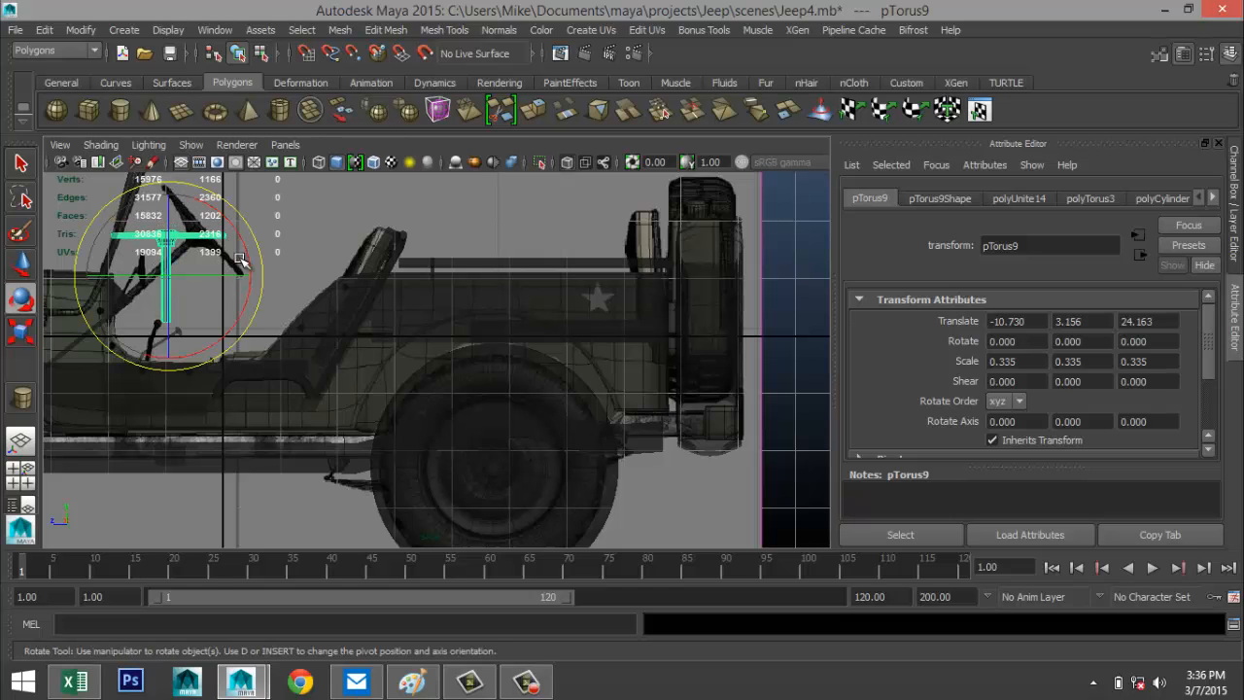
drag(263, 270, 233, 346)
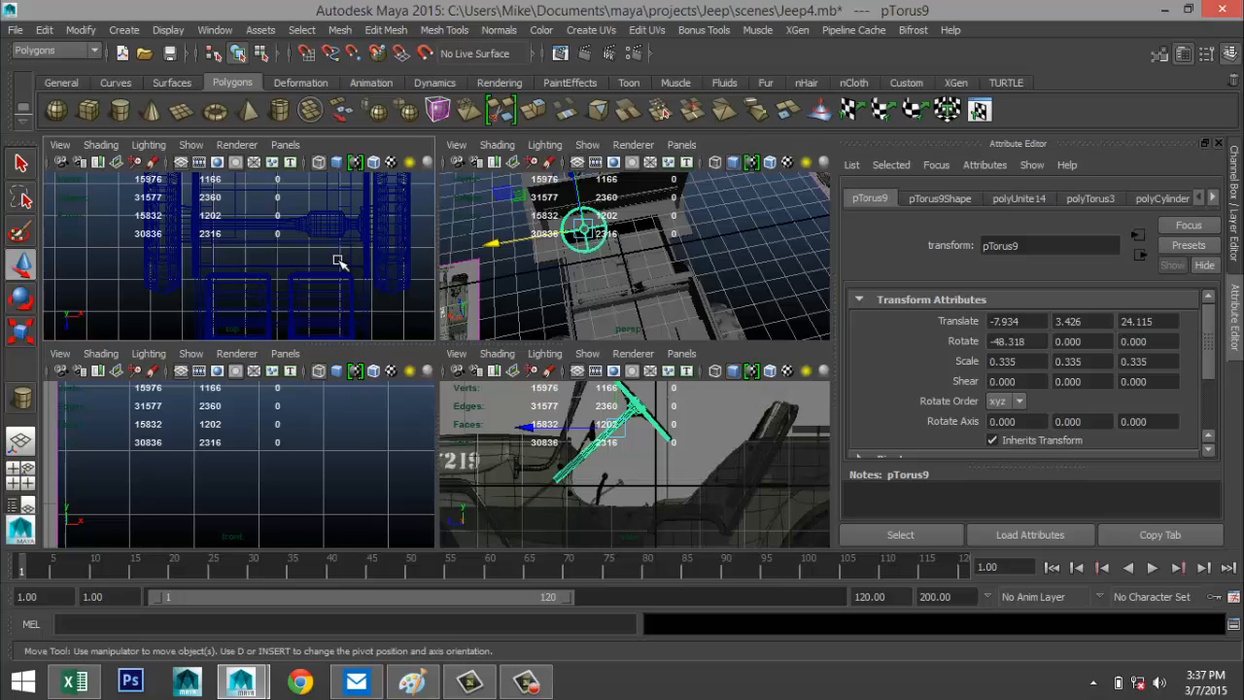
Step: Shift the steering wheel sideways in plan to X -8.129, in front of the driver's seat
key(space)
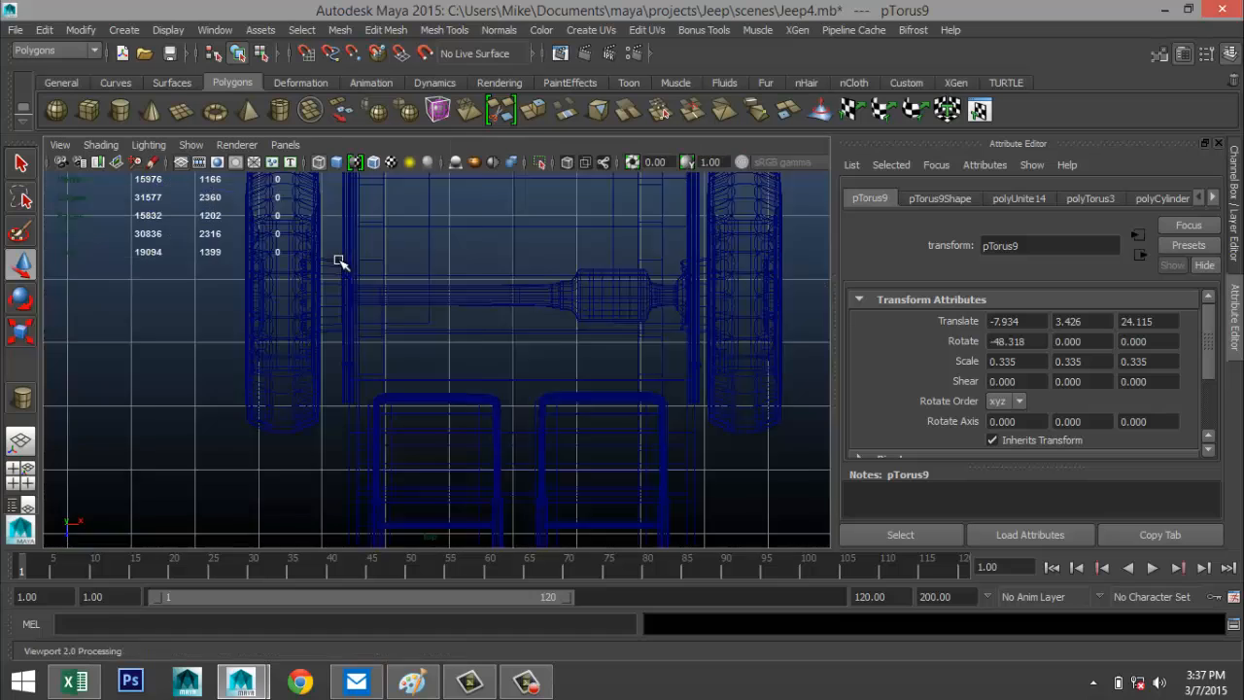
key(f)
scroll(408, 299, down, 4)
scroll(445, 347, up, 2)
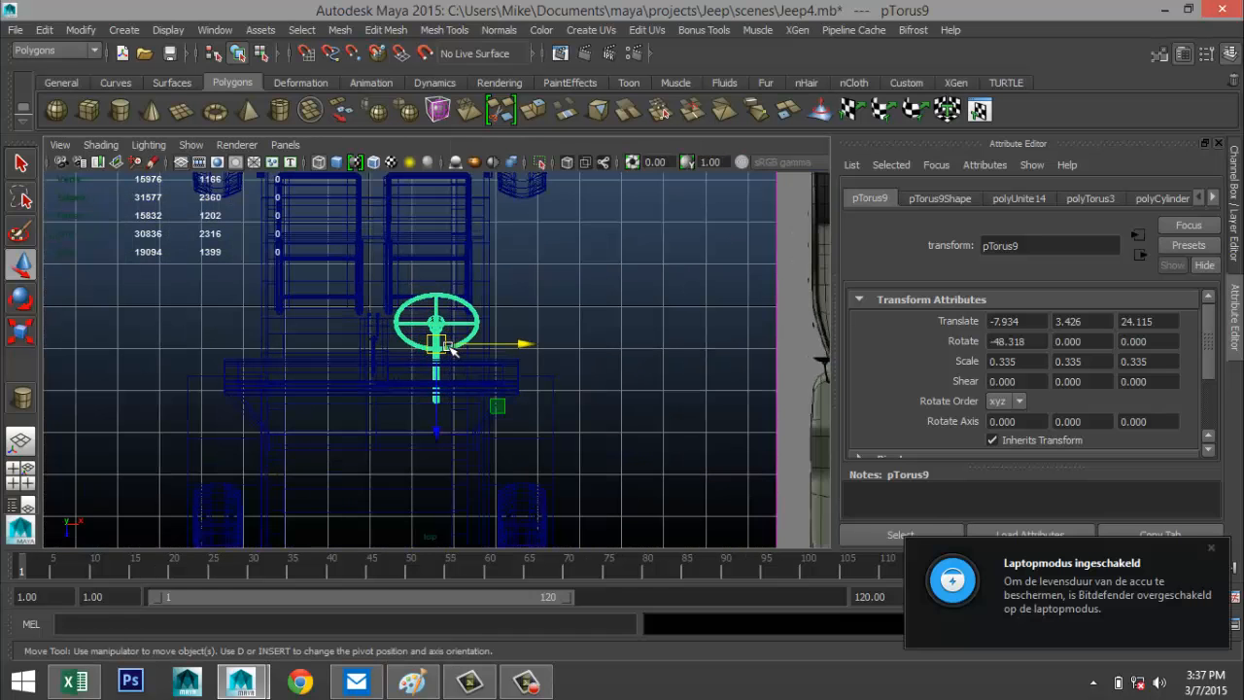
drag(529, 347, 516, 348)
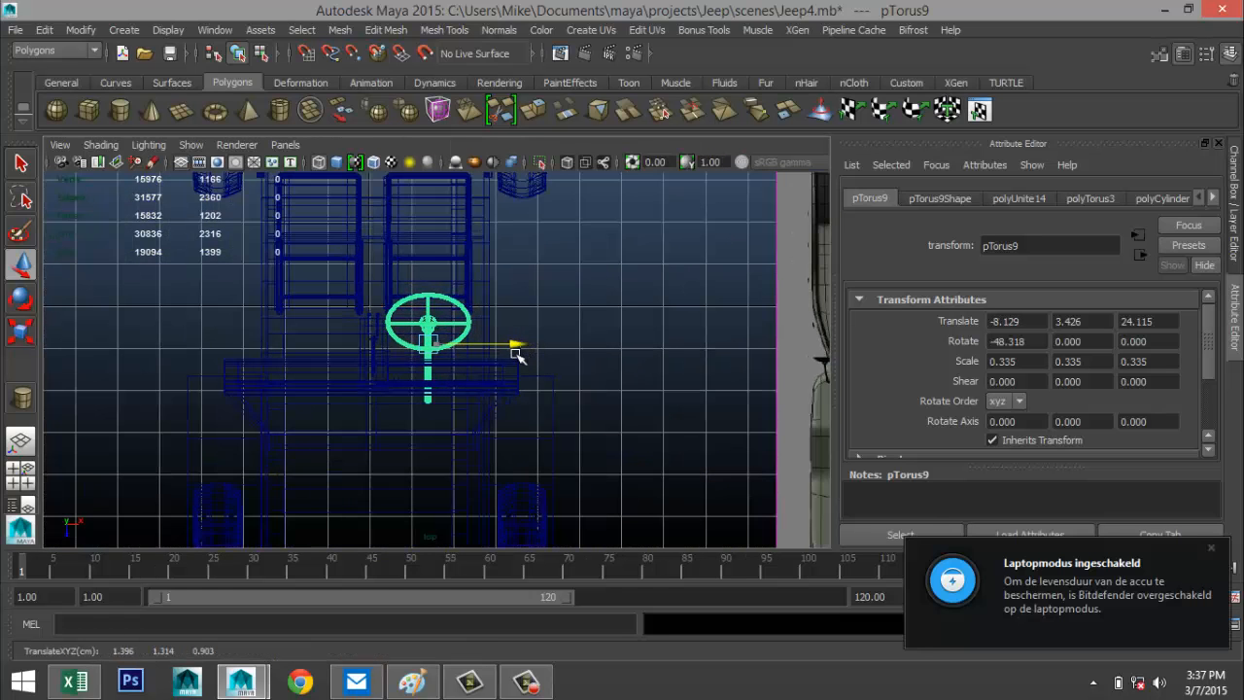
Step: Adjust the steering wheel's height and depth relative to the dashboard to Y 3.501 and Z 24.258
click(21, 441)
mouse_move(460, 361)
alt+mouse_down()
mouse_move(473, 337)
mouse_move(489, 344)
mouse_move(382, 356)
mouse_move(398, 410)
alt+mouse_up()
scroll(442, 360, up, 3)
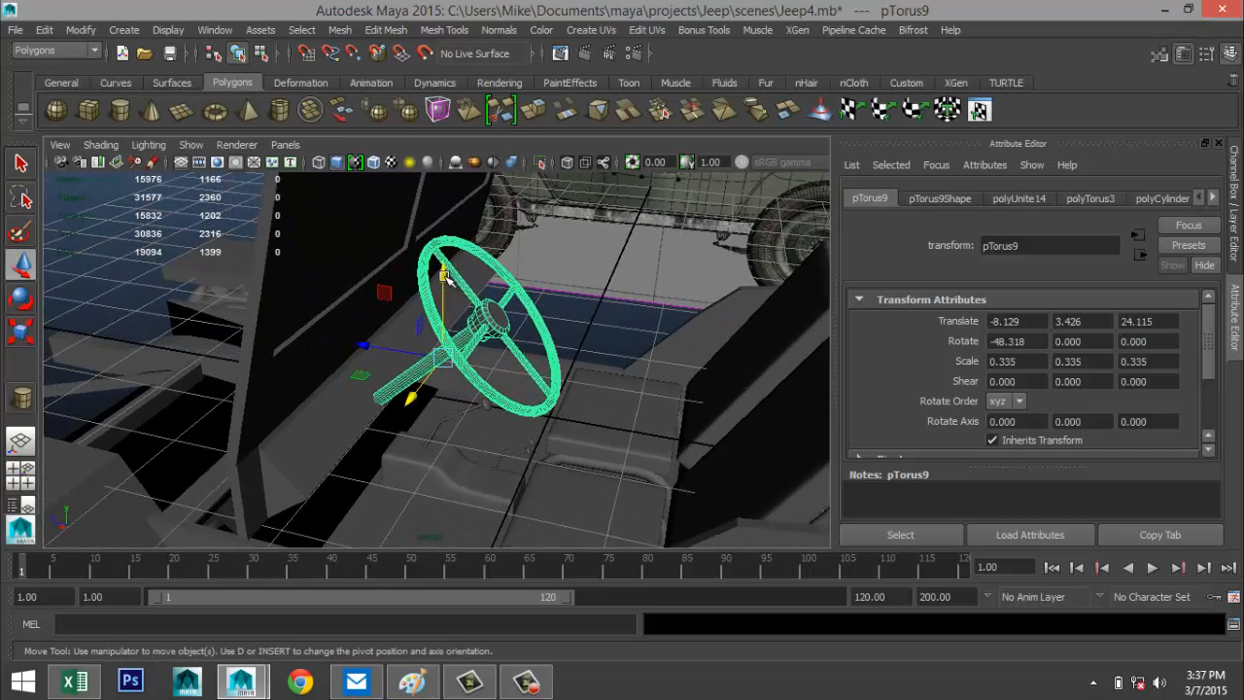
drag(445, 277, 435, 254)
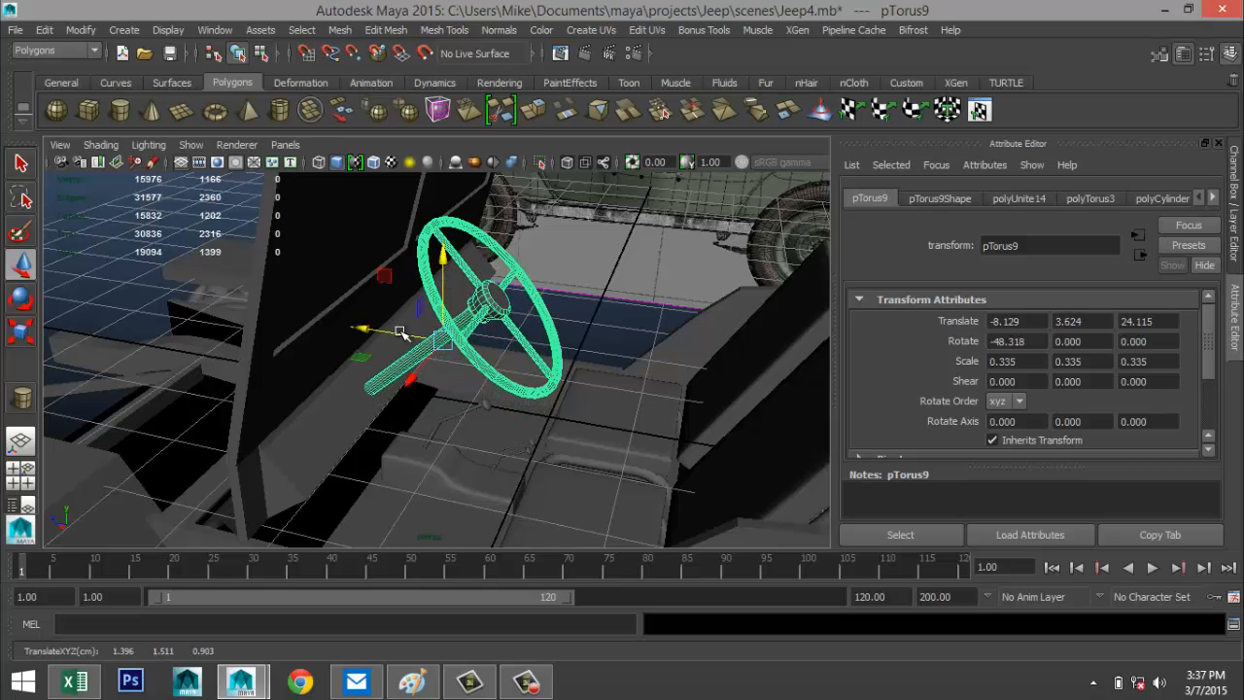
drag(400, 334, 348, 330)
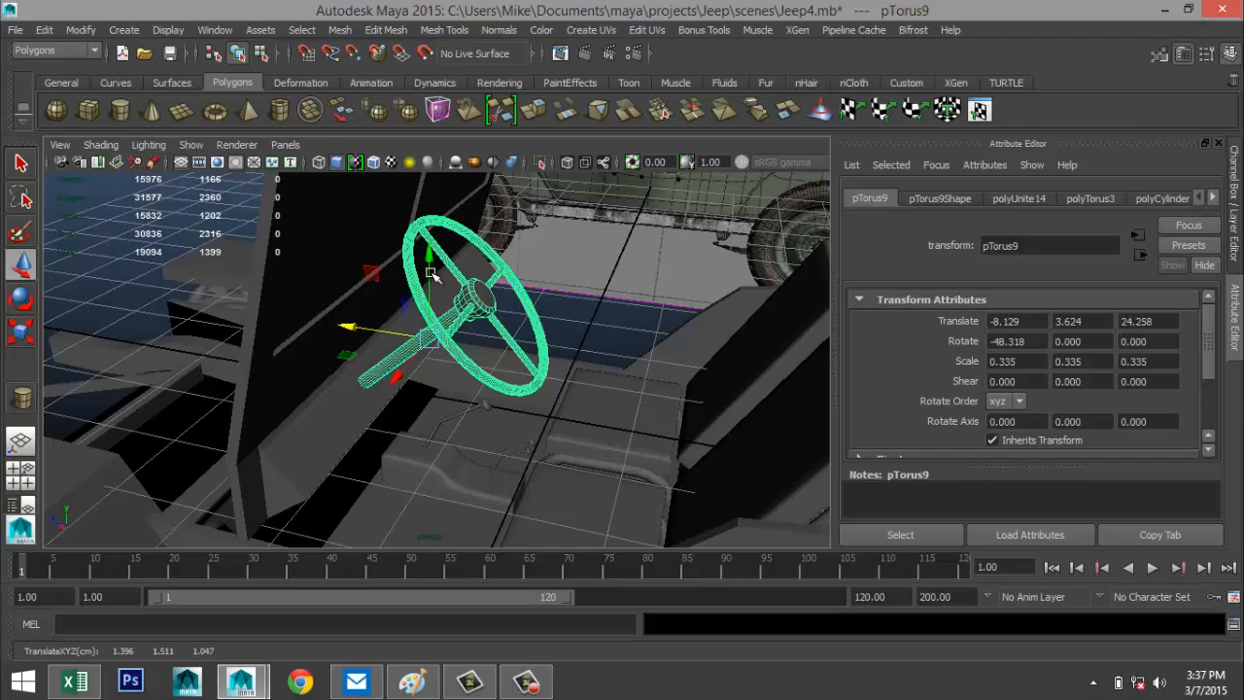
drag(433, 275, 434, 286)
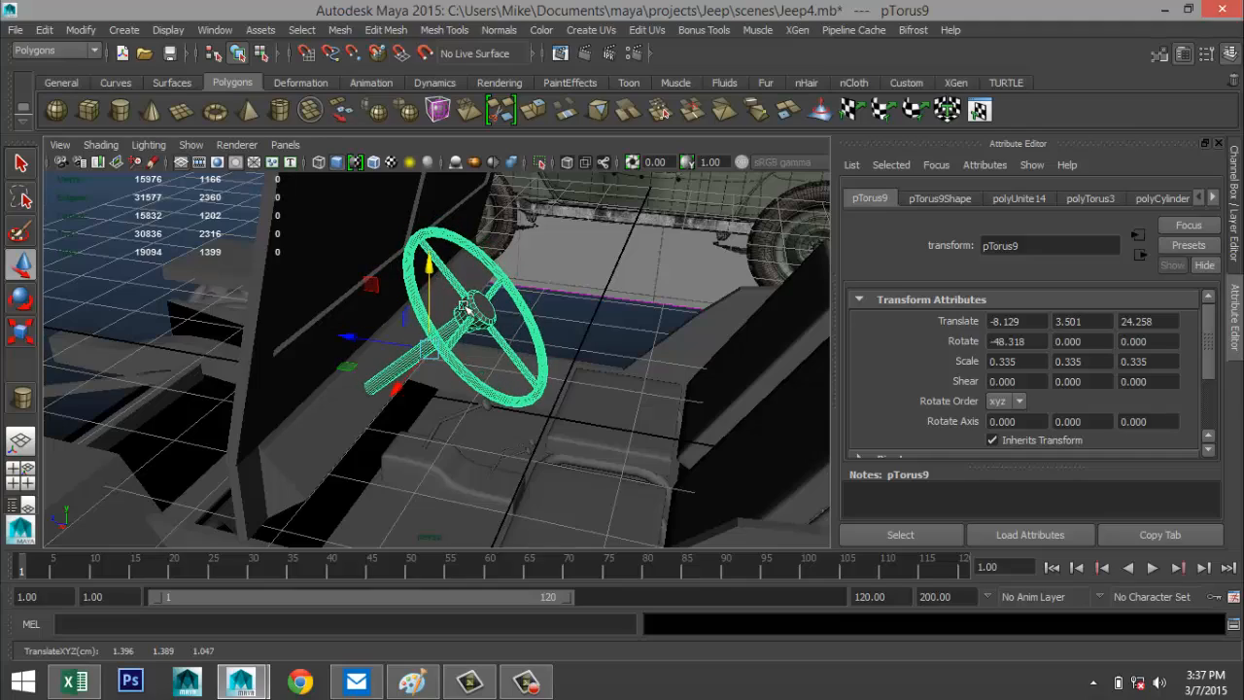
Step: Create a polygon cylinder of radius 1.022 and height 0.464 beside the jeep, with Subdivisions Caps set to 0
scroll(581, 326, down, 5)
alt+drag(590, 347, 483, 367)
scroll(609, 342, up, 3)
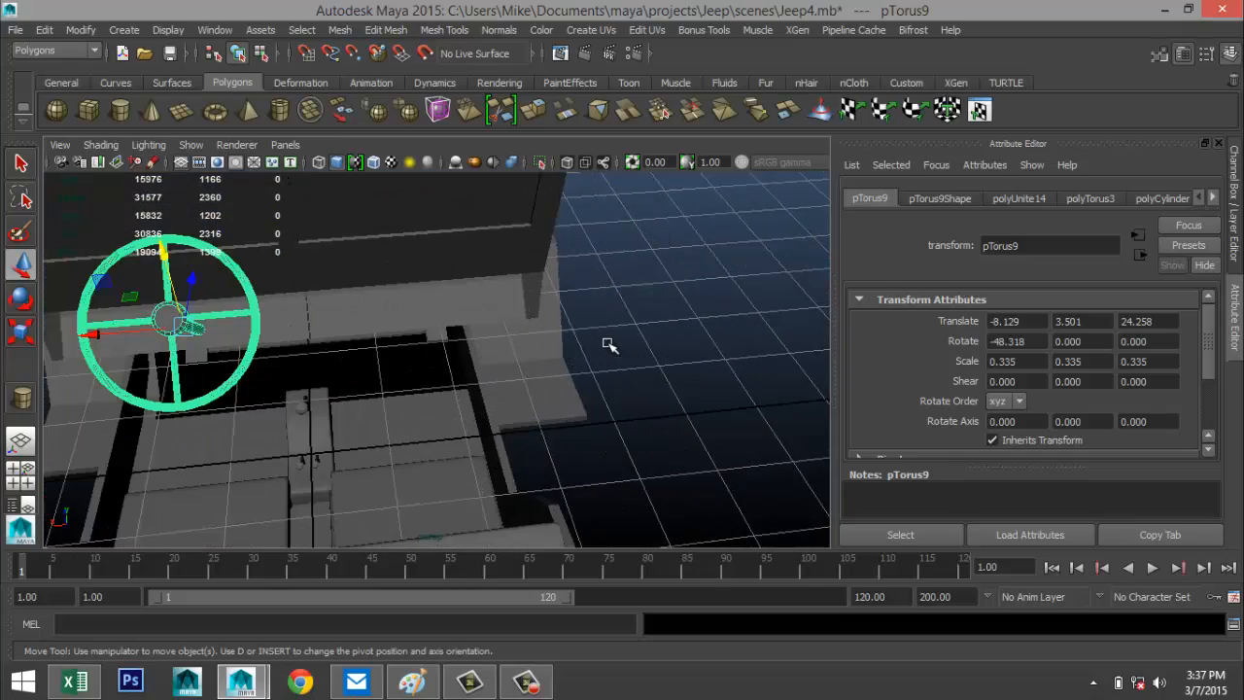
scroll(626, 358, down, 3)
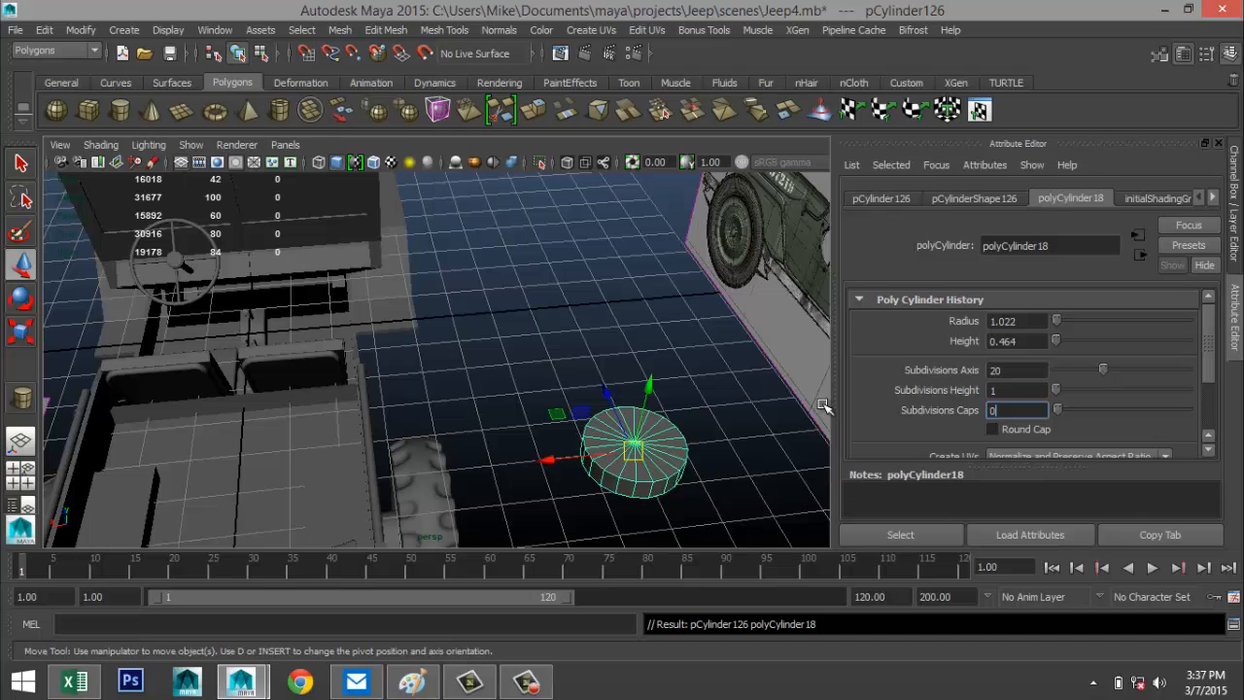
key(Return)
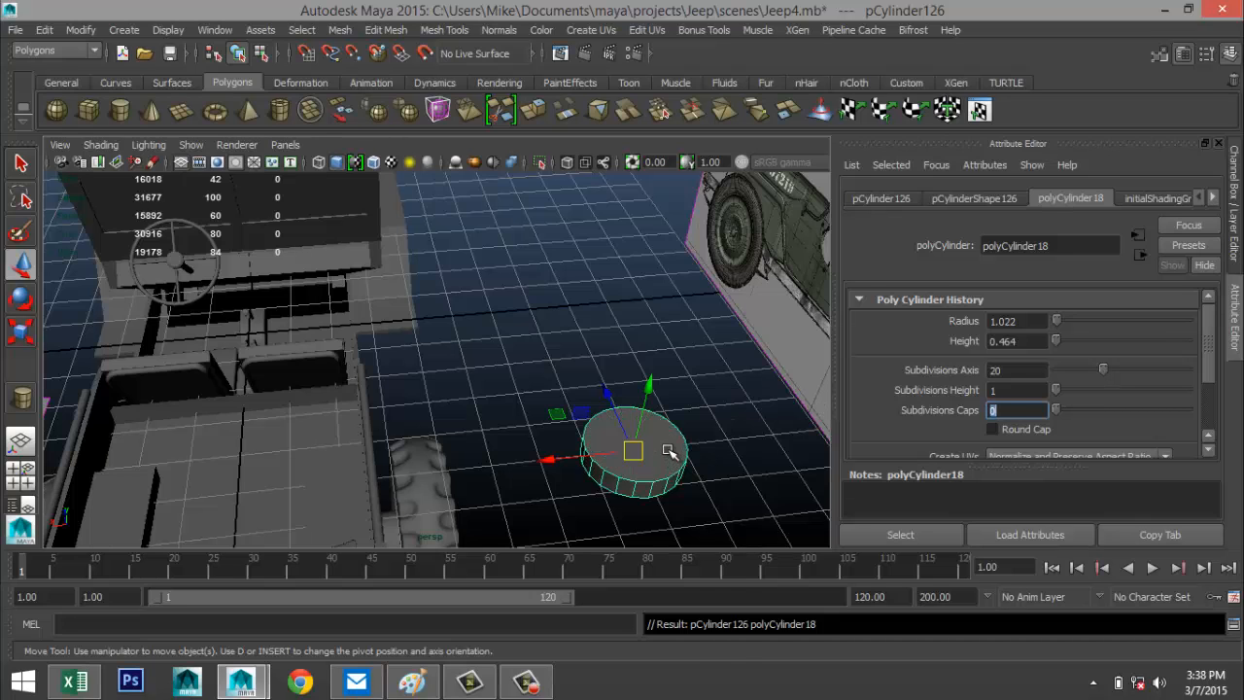
Step: Extrude the cylinder's top face inward to leave a narrow rim, and extrude it again downward to form a recess
right_drag(668, 464, 667, 308)
click(658, 444)
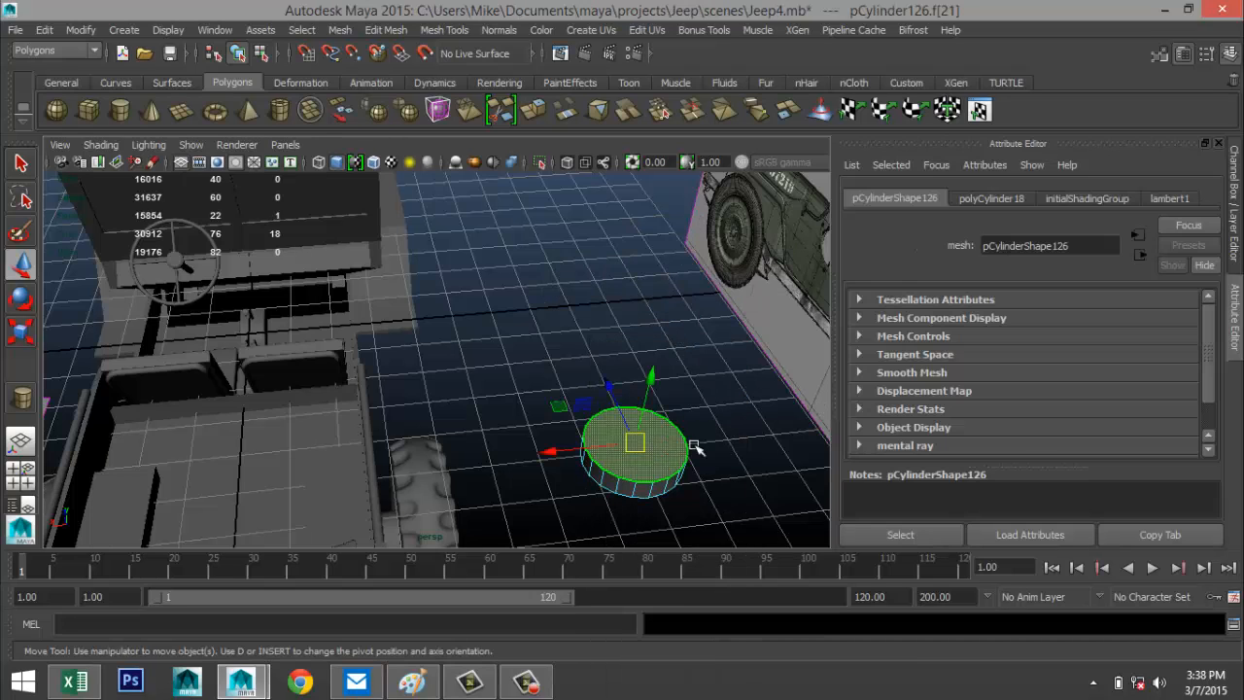
key(ctrl+e)
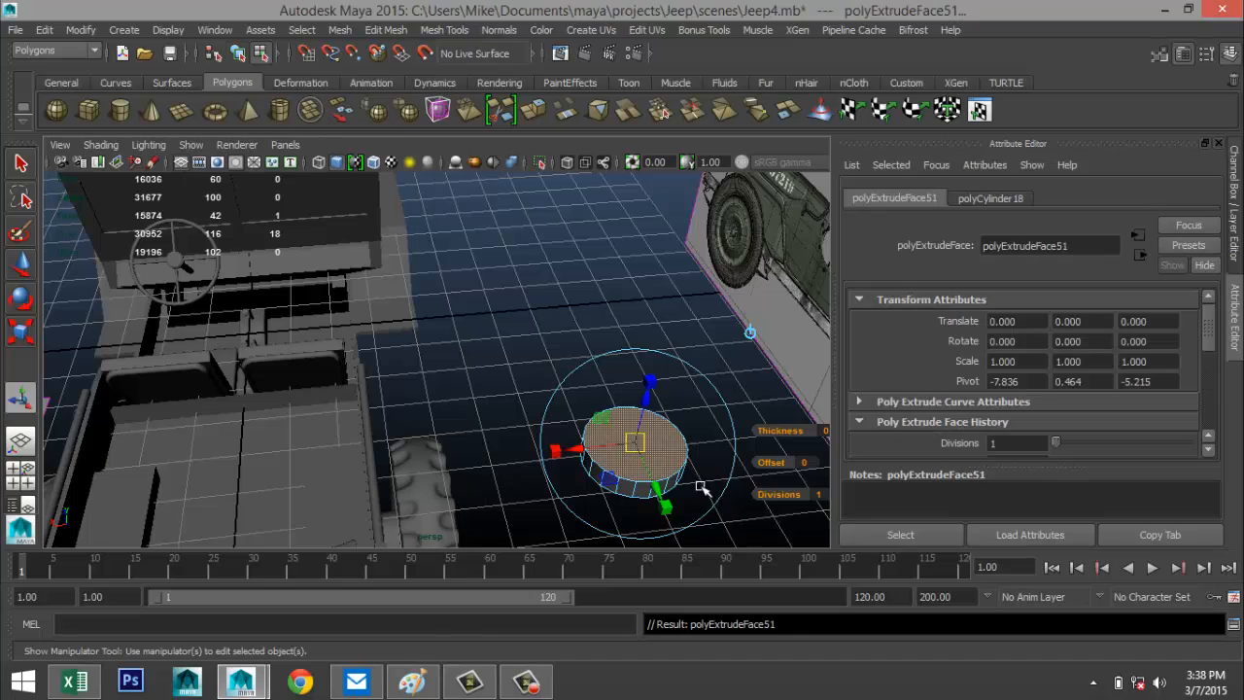
key(r)
drag(637, 445, 627, 445)
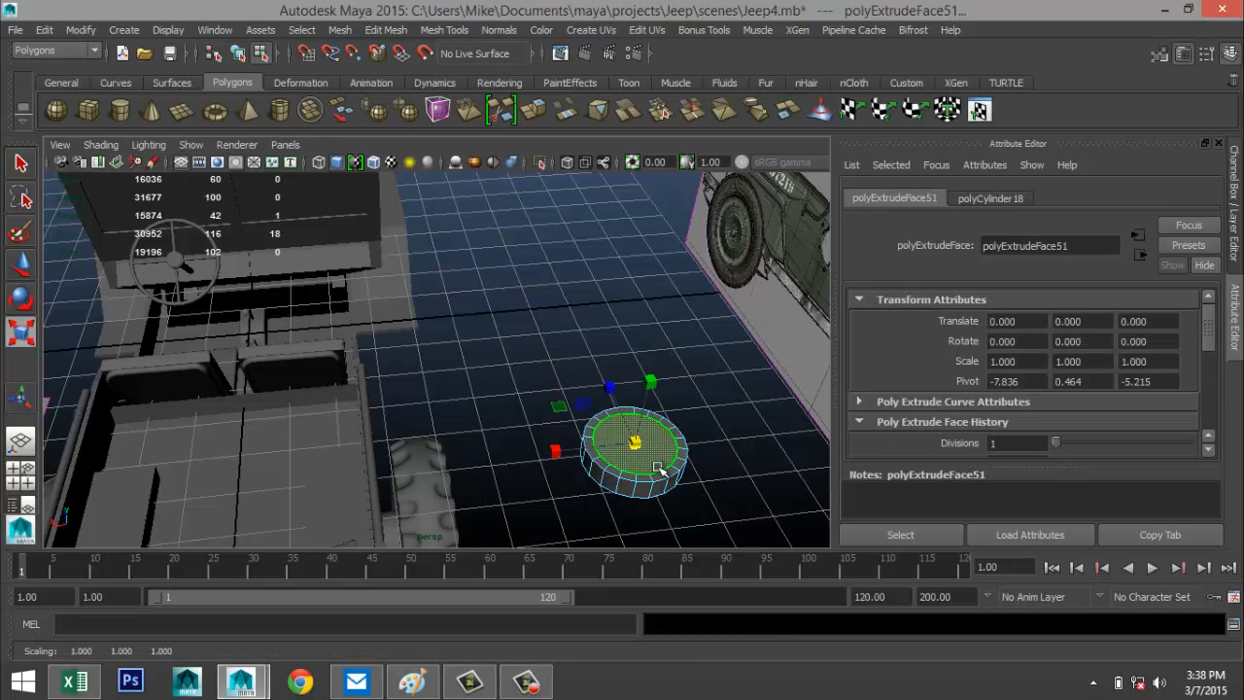
key(ctrl+e)
key(w)
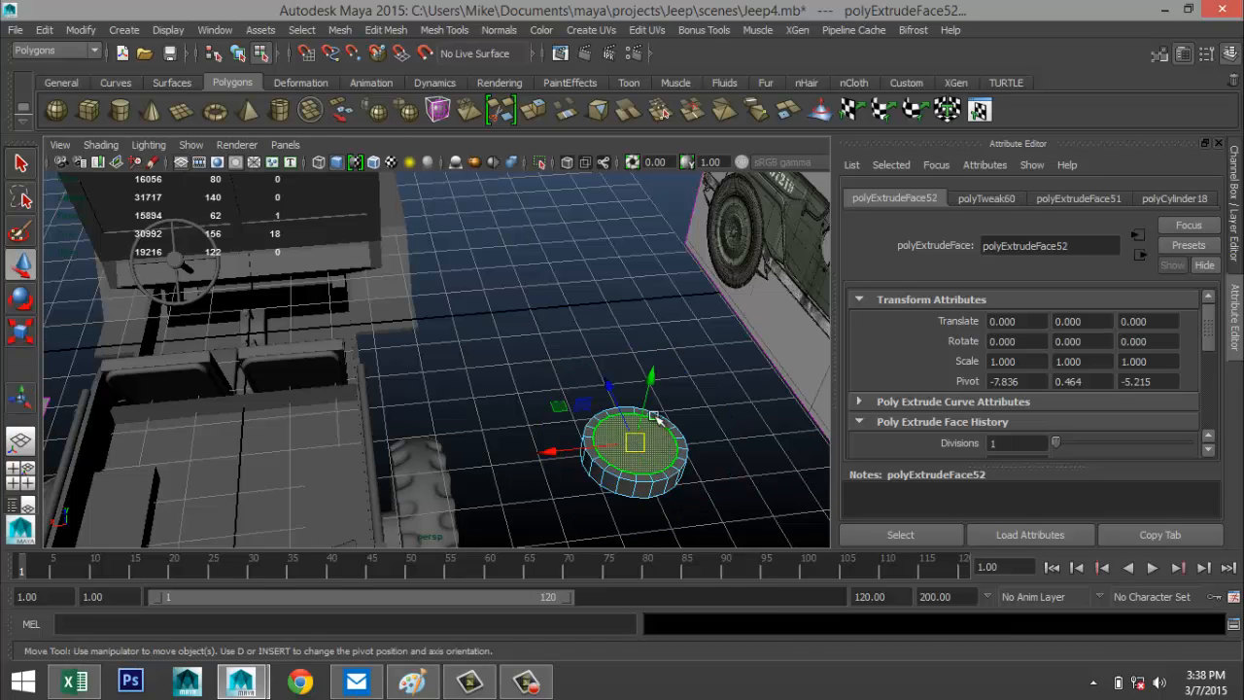
drag(653, 380, 654, 397)
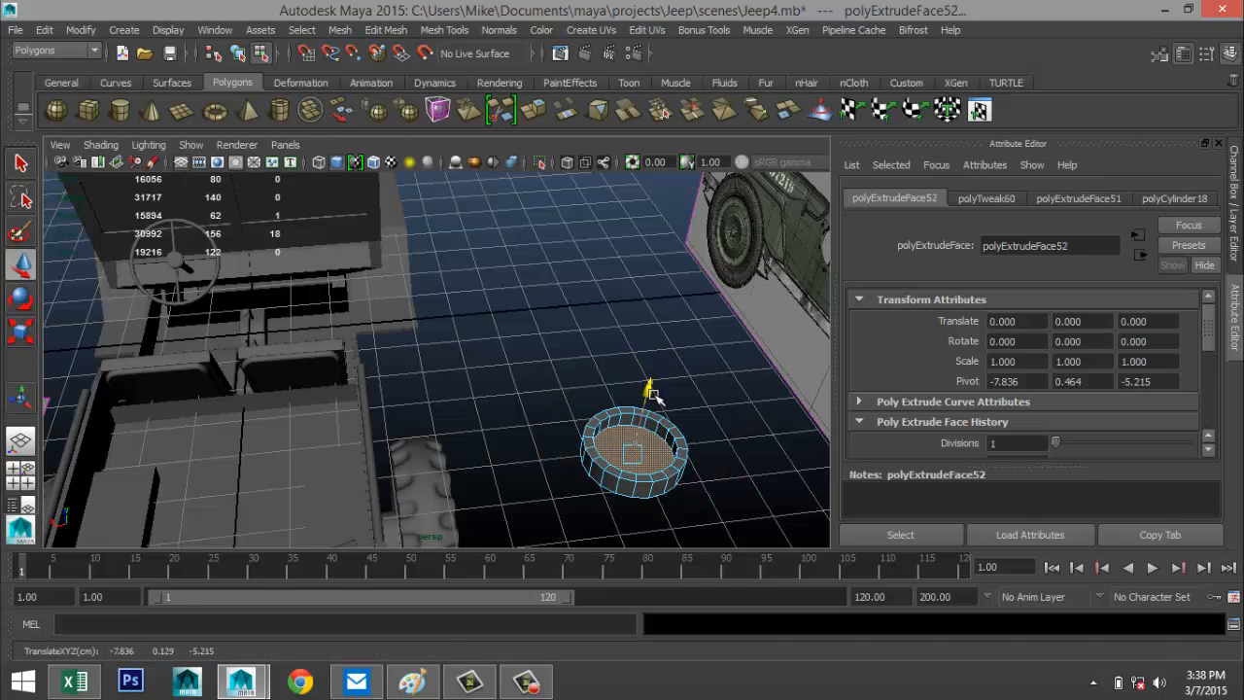
Step: Add supporting edge loops along the recessed cylinder's rim and walls, and display it with smooth preview
right_drag(519, 267, 582, 254)
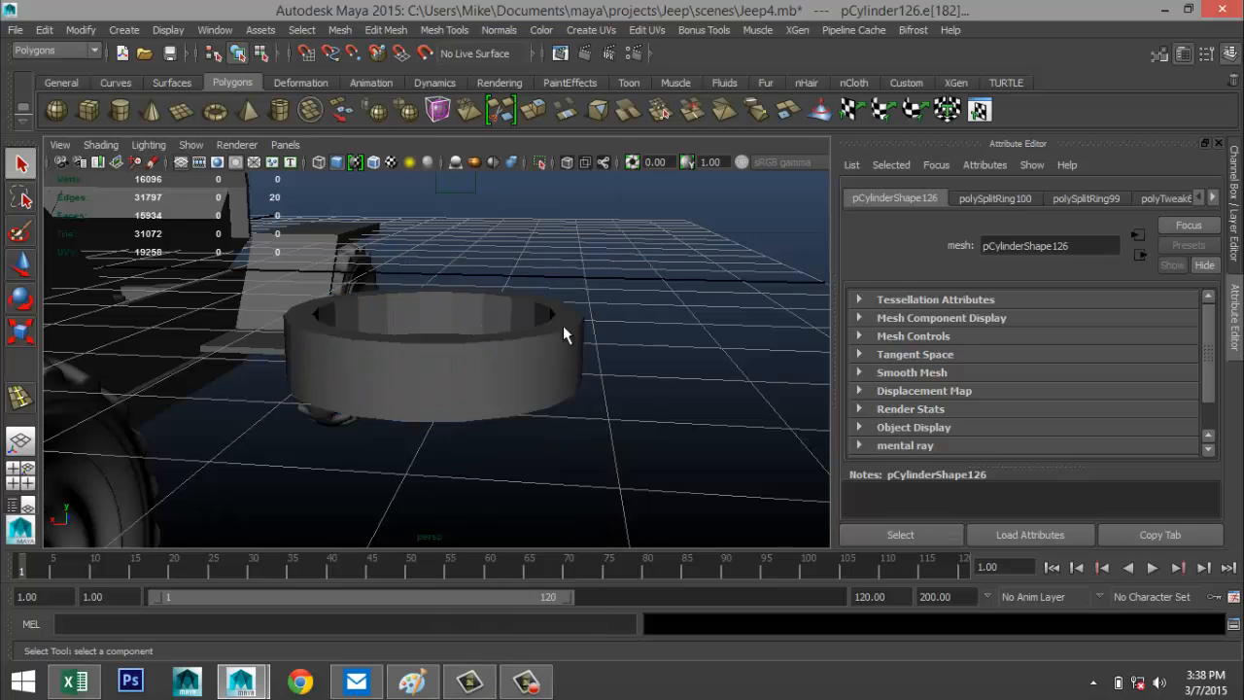
click(563, 327)
click(651, 387)
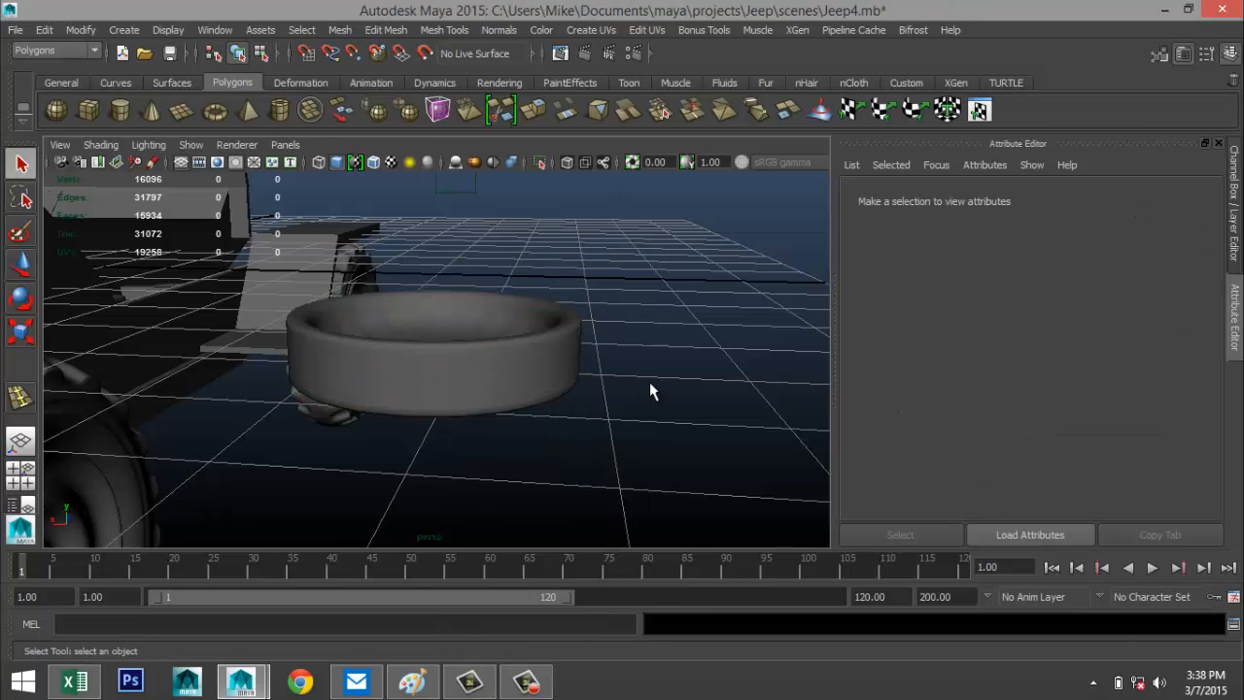
Step: Tilt and shrink the recessed cylinder as a gauge, and place it on the sloped dashboard surface in the side view
alt+drag(650, 386, 630, 353)
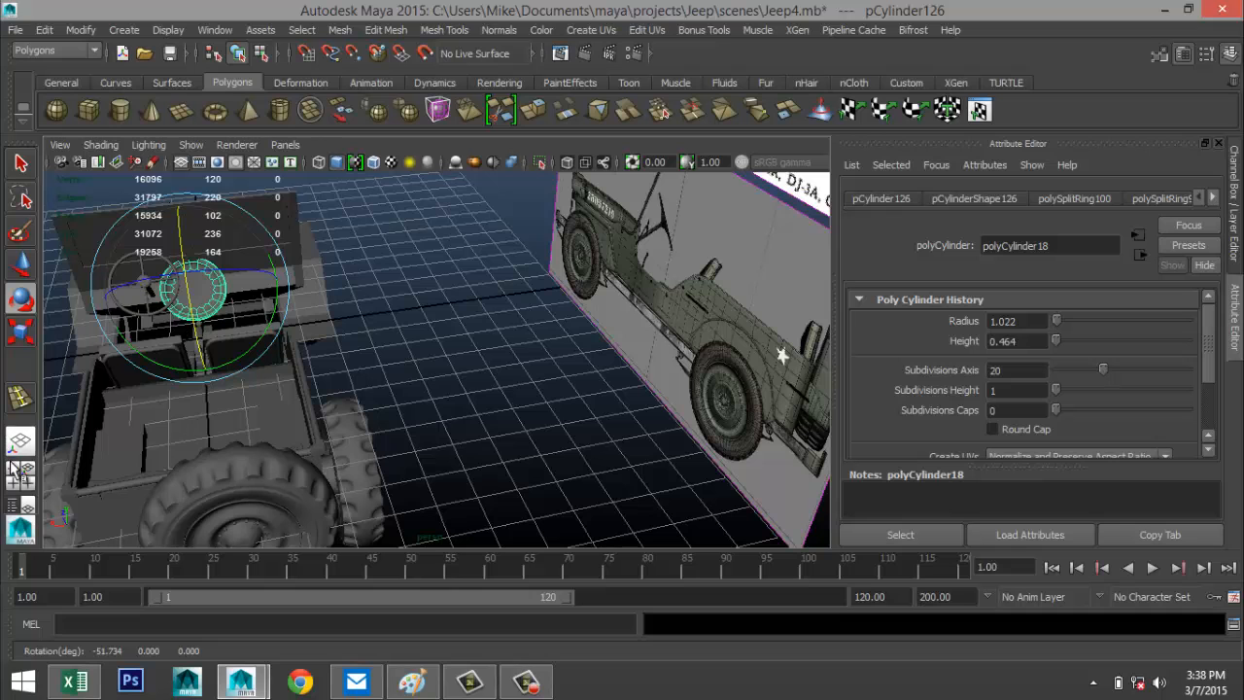
click(17, 473)
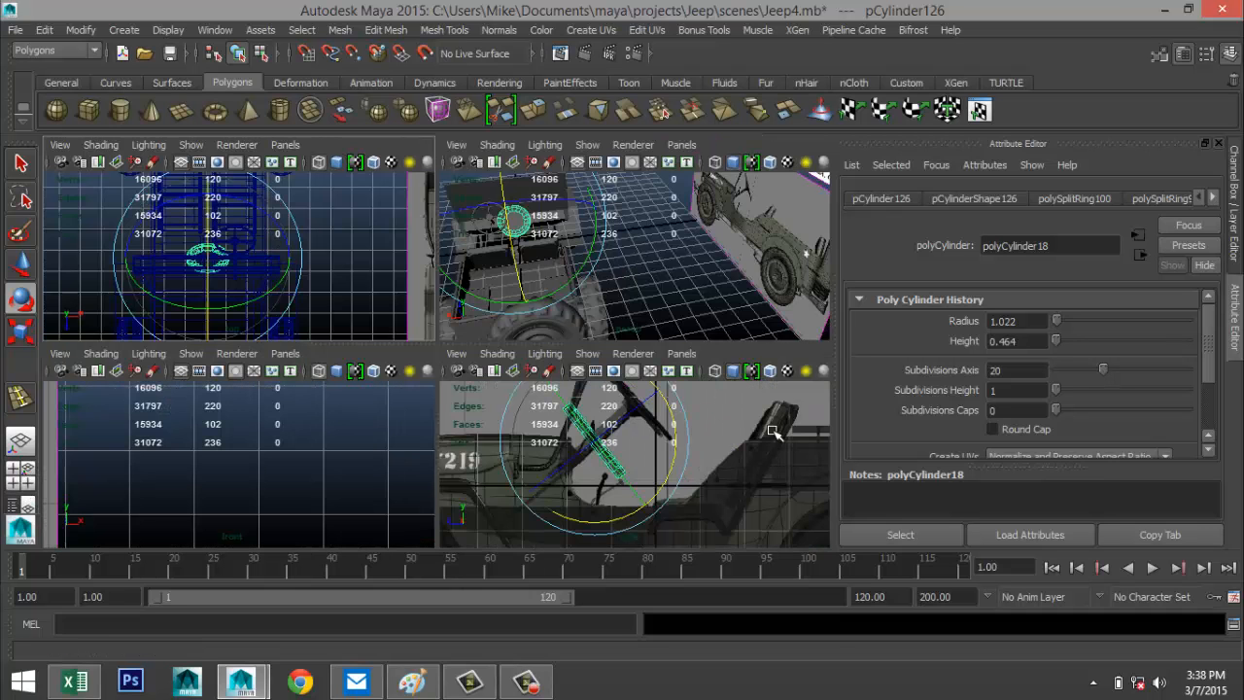
key(space)
scroll(573, 451, up, 2)
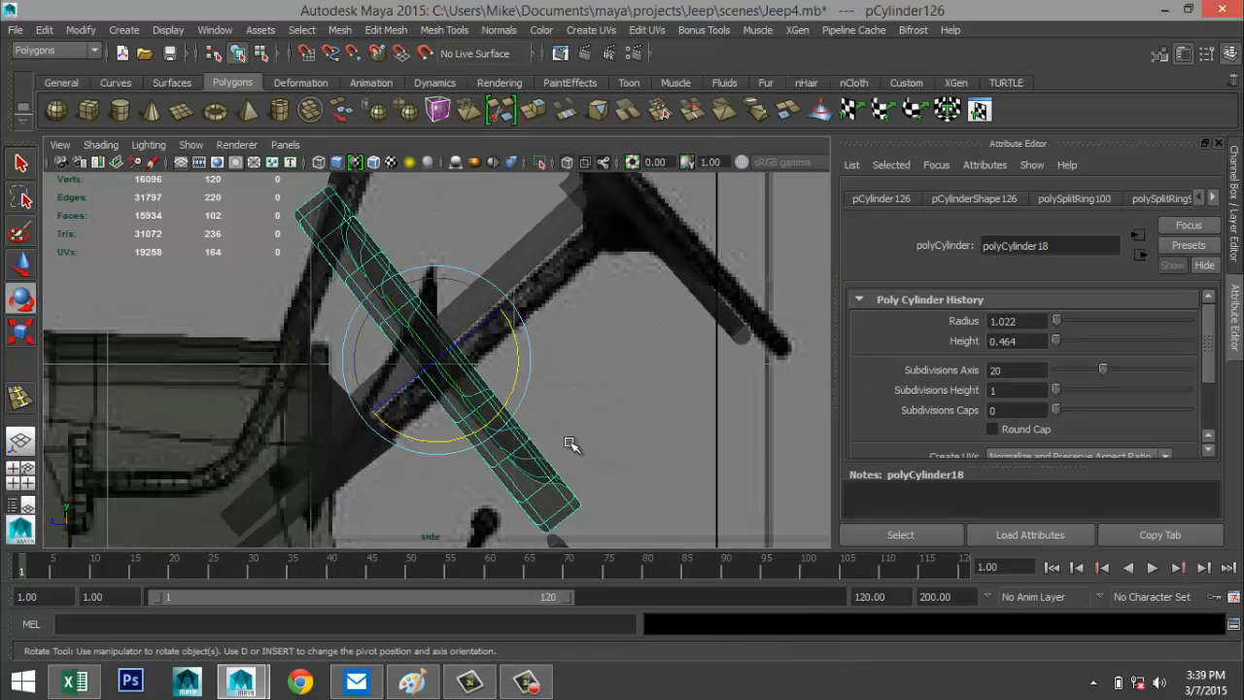
scroll(569, 442, down, 6)
scroll(570, 442, up, 5)
key(w)
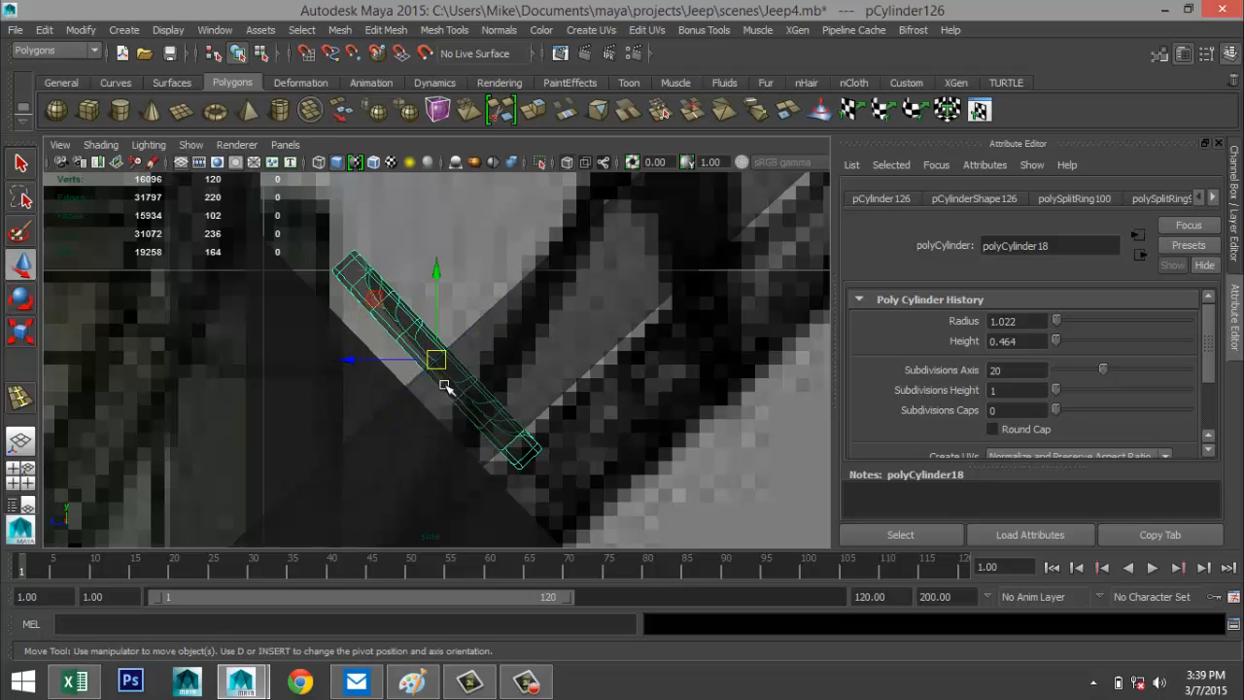
drag(437, 359, 420, 380)
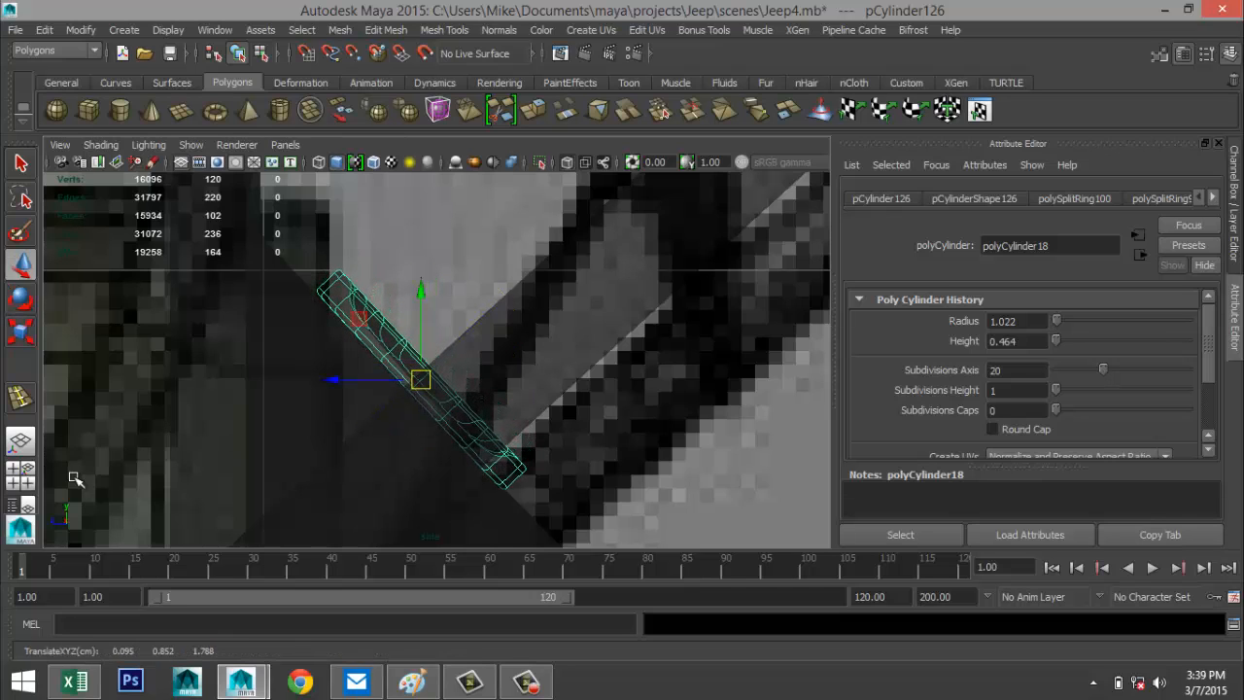
Step: Move the gauge along the dashboard clear of the steering wheel and scale it to 0.136, 0.072 and 0.136
click(21, 476)
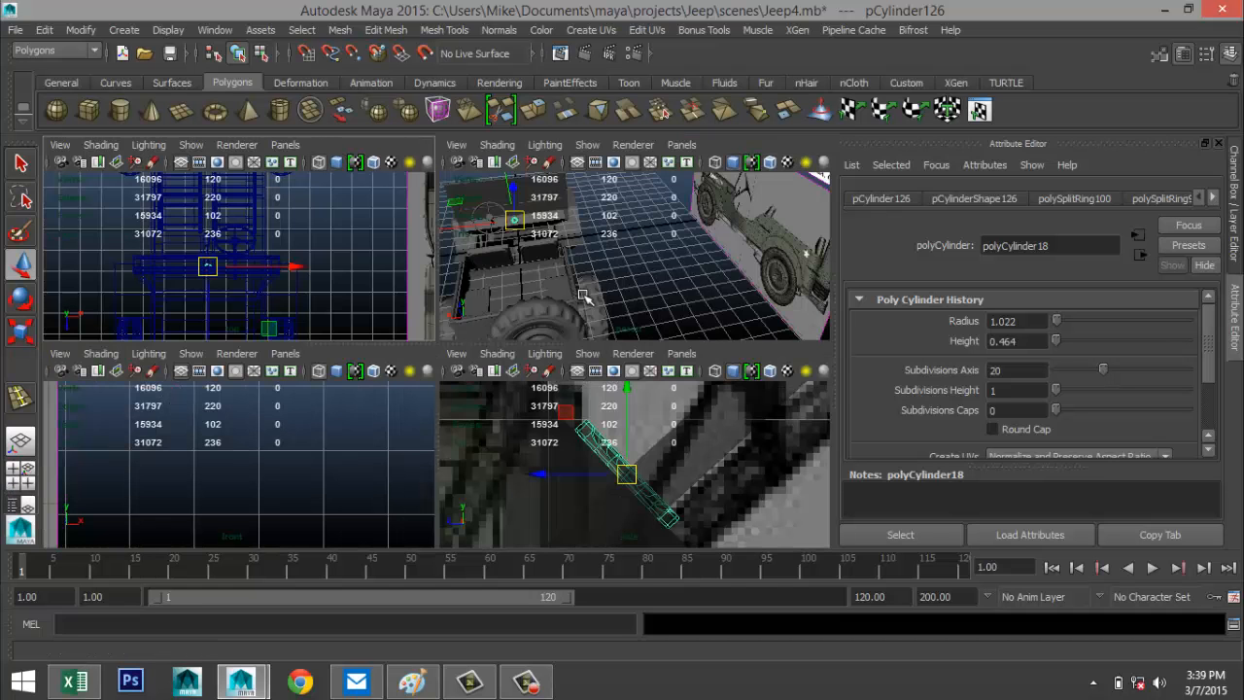
key(space)
key(f)
scroll(622, 311, down, 3)
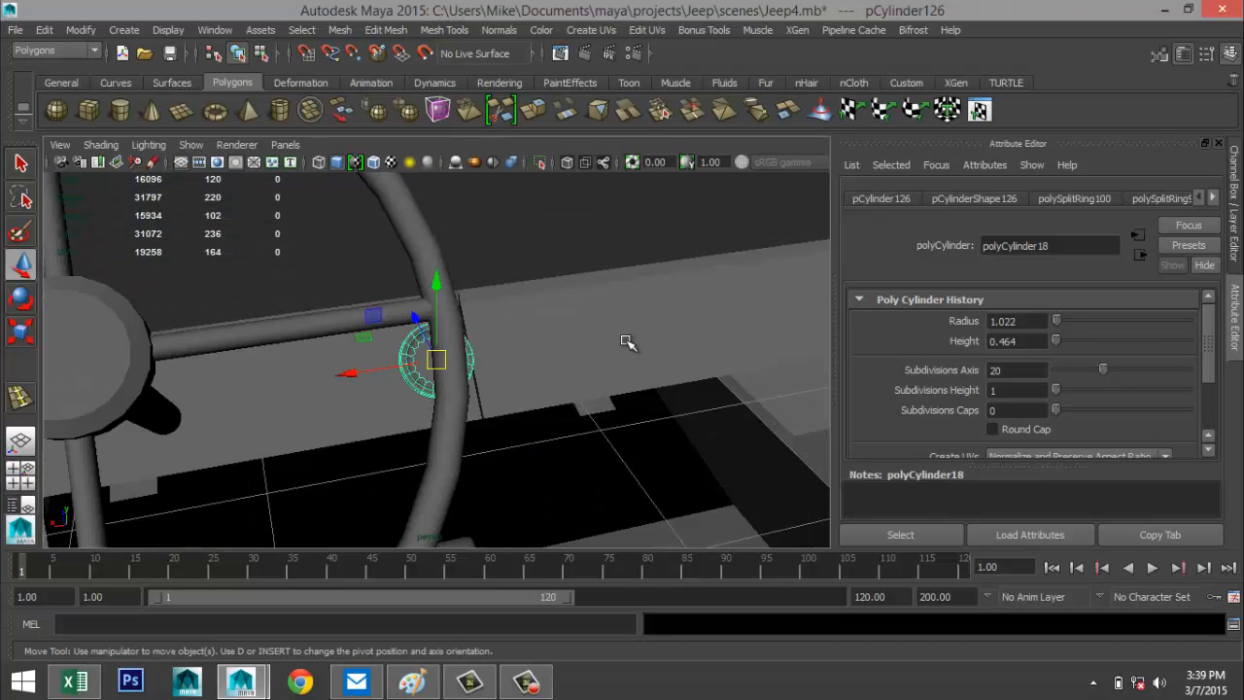
scroll(628, 342, up, 3)
scroll(631, 347, down, 3)
alt+drag(729, 338, 671, 379)
drag(342, 359, 314, 359)
key(r)
mouse_move(408, 360)
mouse_down()
mouse_move(381, 364)
mouse_move(393, 371)
mouse_up()
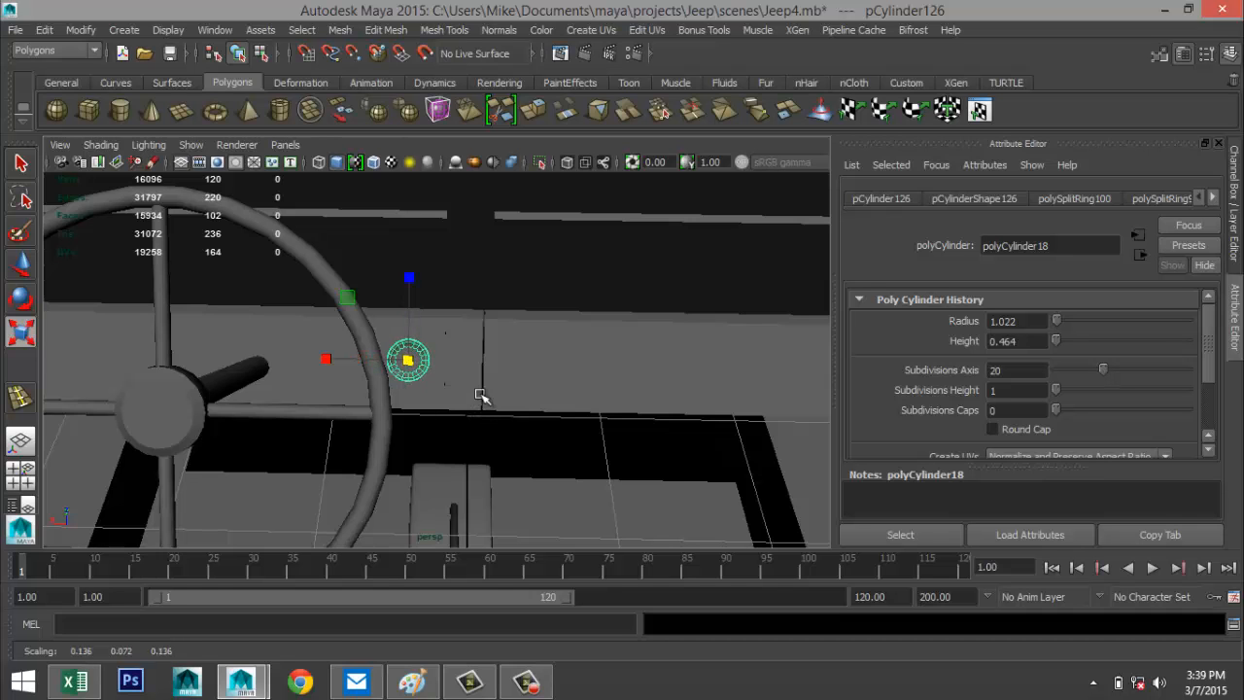
Step: Push the gauge towards the dashboard panel and raise it slightly so it sits against the surface
key(w)
alt+drag(452, 369, 595, 356)
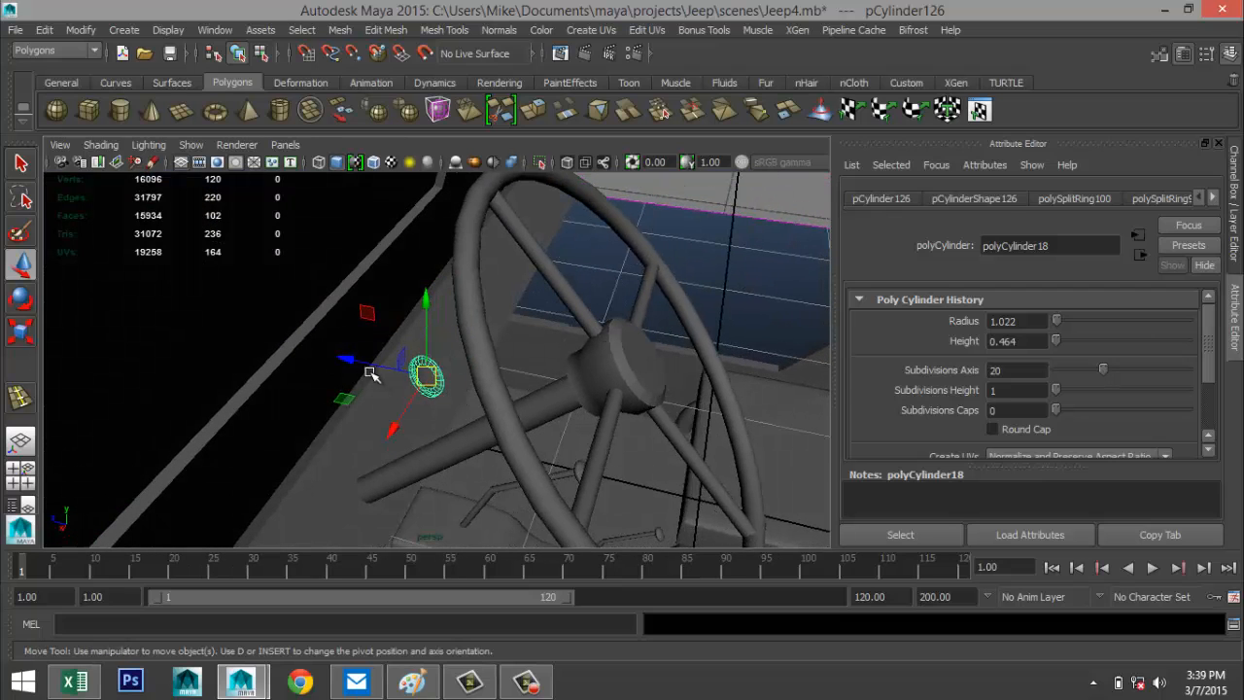
drag(353, 362, 348, 359)
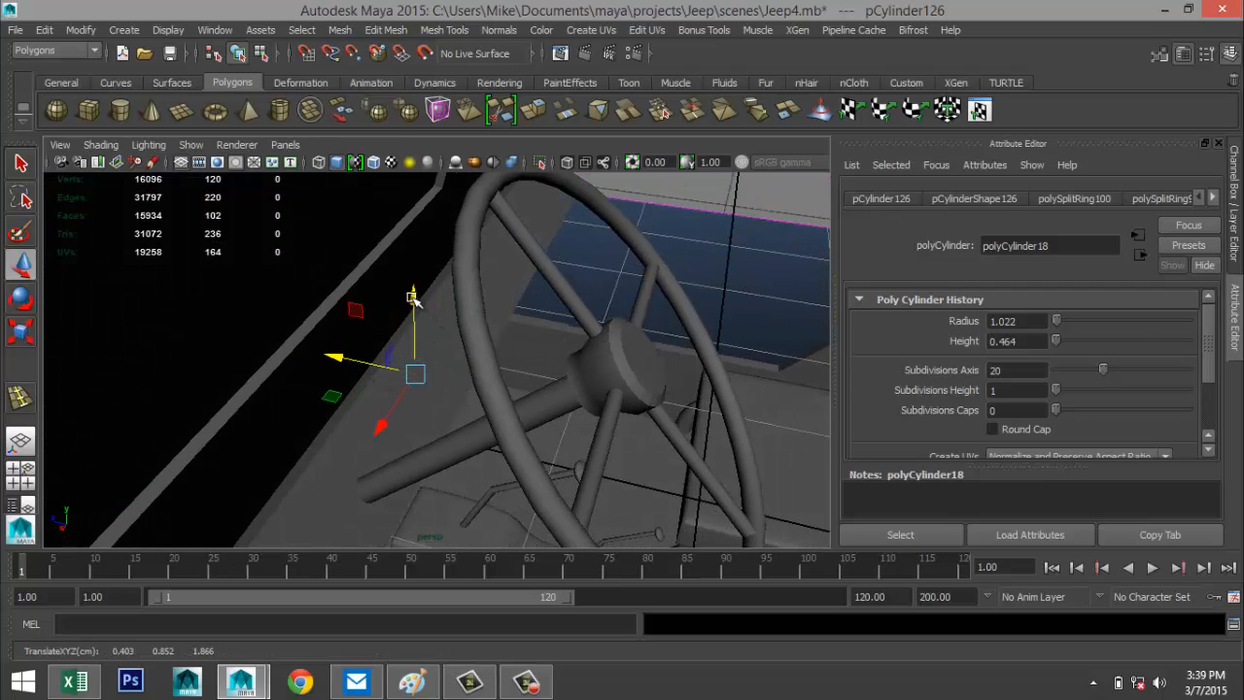
drag(410, 298, 413, 287)
alt+drag(413, 286, 444, 394)
Step: Duplicate the gauge and move the copy along the dashboard to the other side of the jeep's centre line
key(ctrl+d)
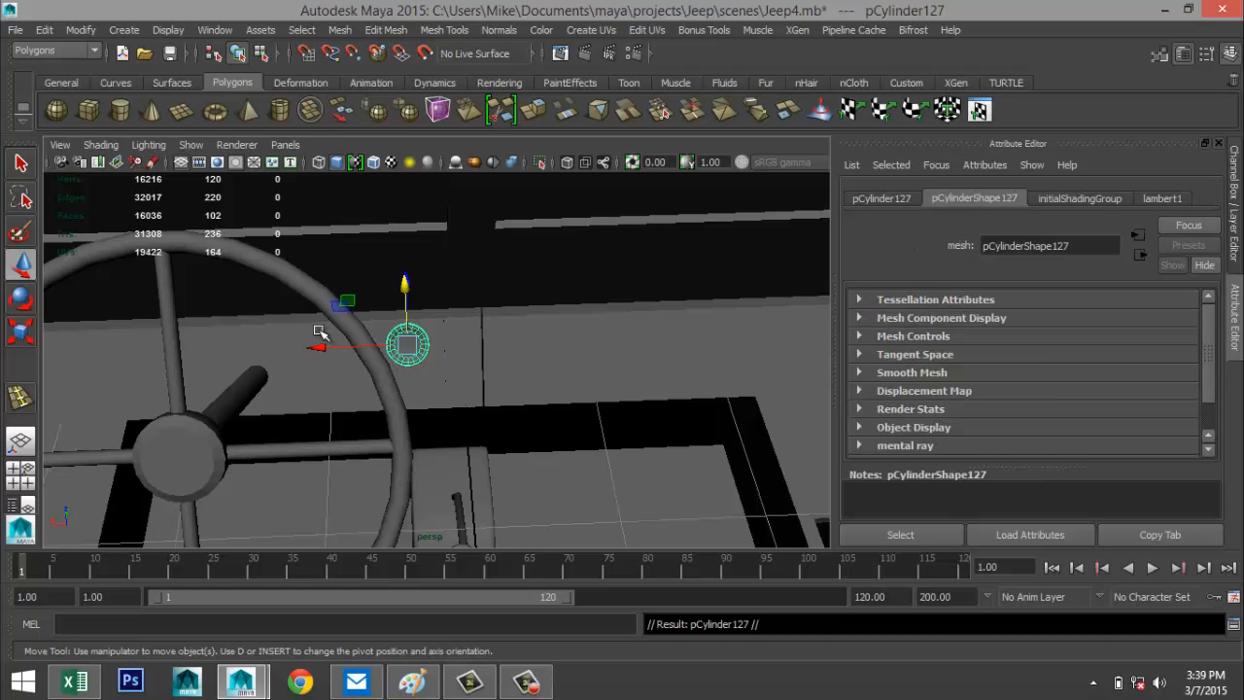
drag(320, 346, 426, 370)
click(11, 483)
key(space)
scroll(436, 360, up, 10)
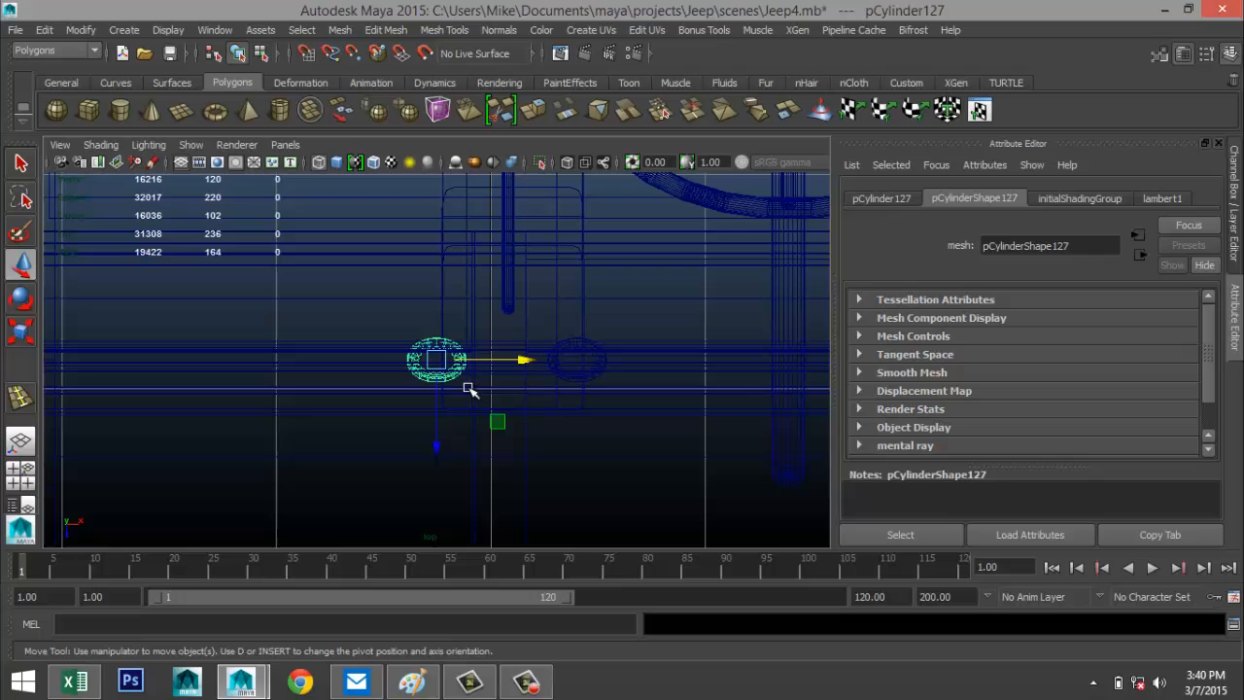
Step: Select both gauges and line the pair up about the dashboard's centre in plan
click(576, 357)
scroll(556, 413, up, 5)
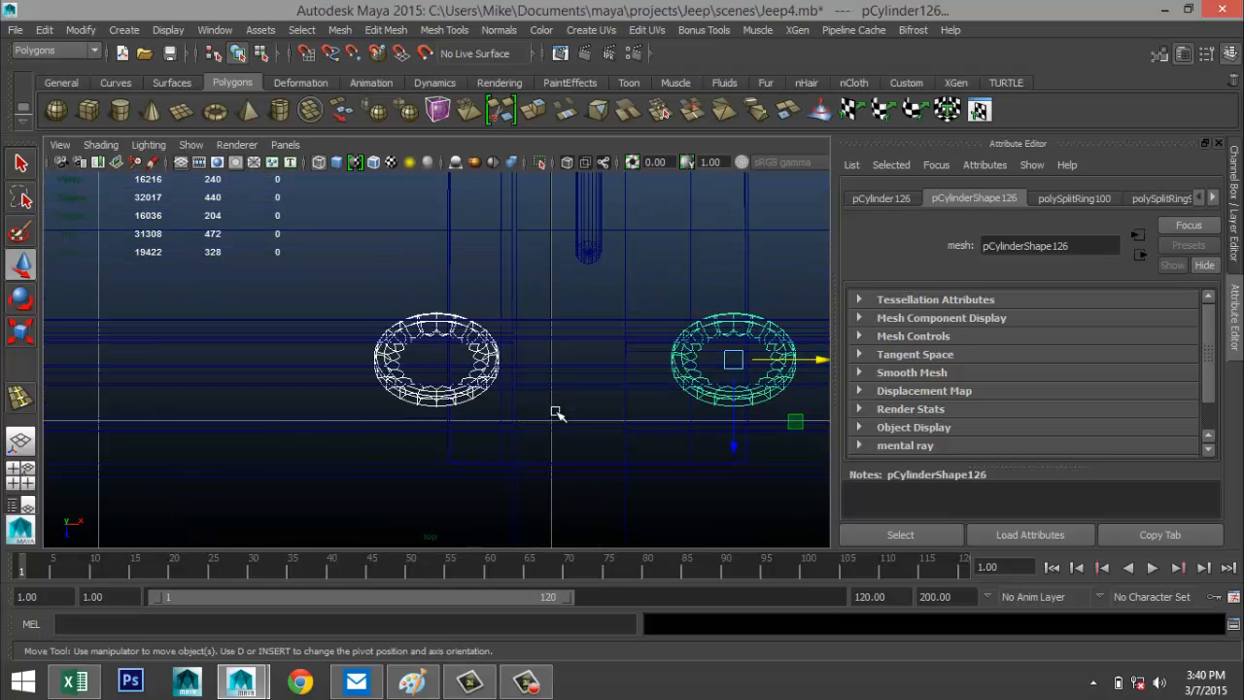
scroll(778, 384, down, 5)
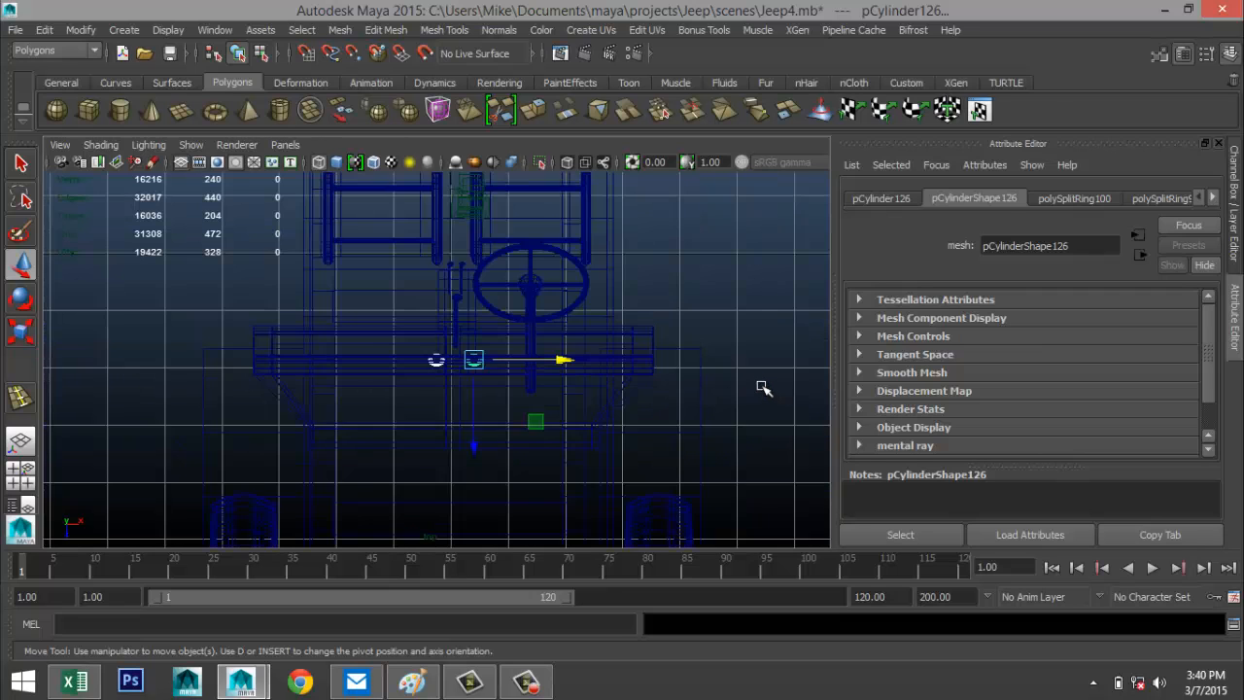
scroll(764, 388, up, 4)
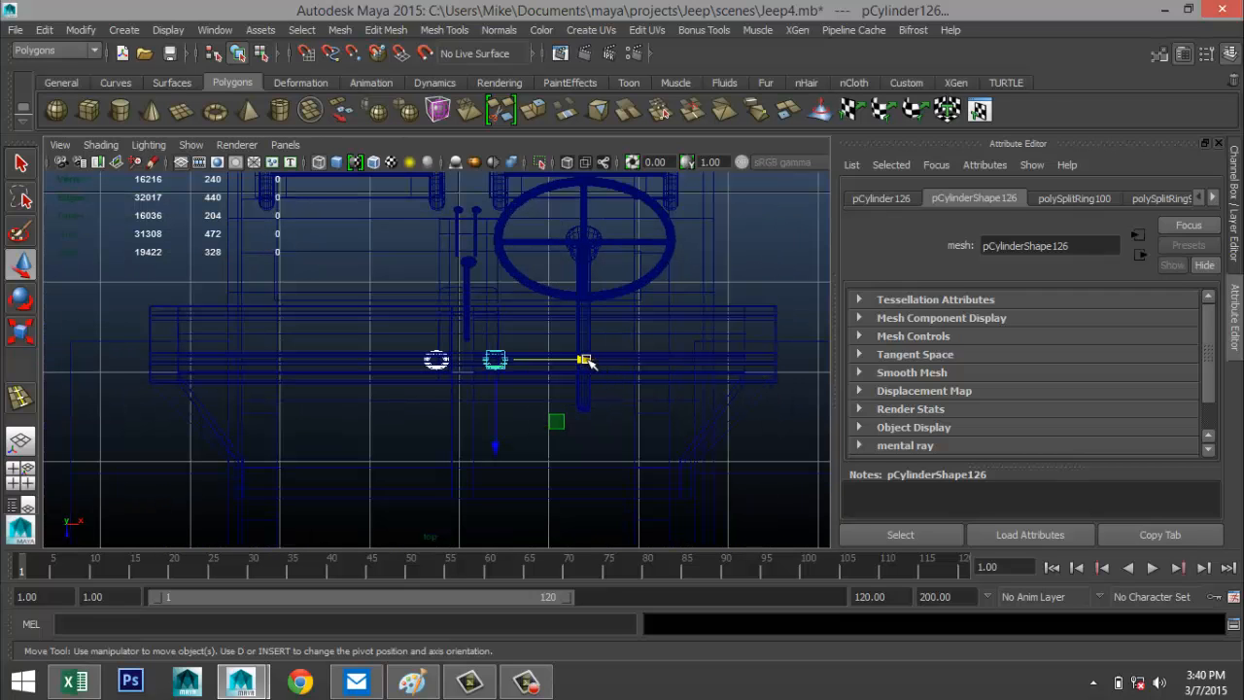
drag(585, 359, 585, 360)
Step: Examine the gauges and steering wheel in the jeep body from several angles
key(space)
key(space)
mouse_move(555, 347)
alt+mouse_down()
mouse_move(661, 288)
mouse_move(661, 322)
alt+mouse_up()
scroll(660, 322, down, 5)
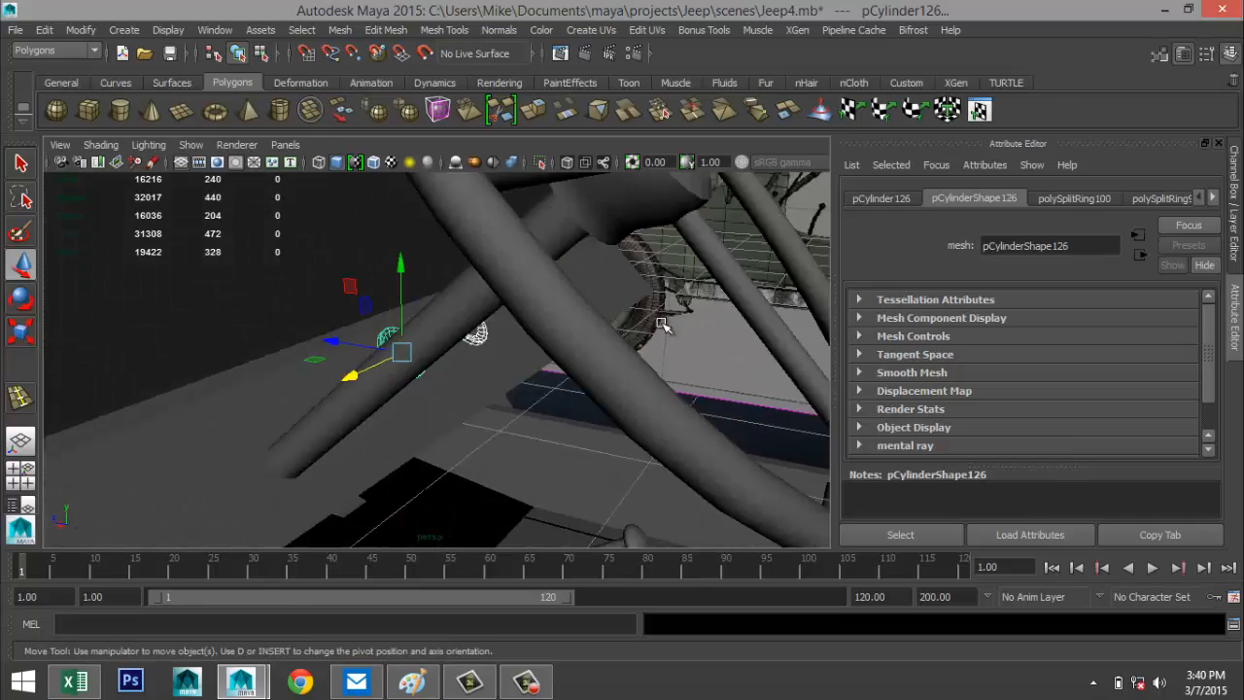
scroll(660, 323, down, 6)
scroll(641, 367, up, 3)
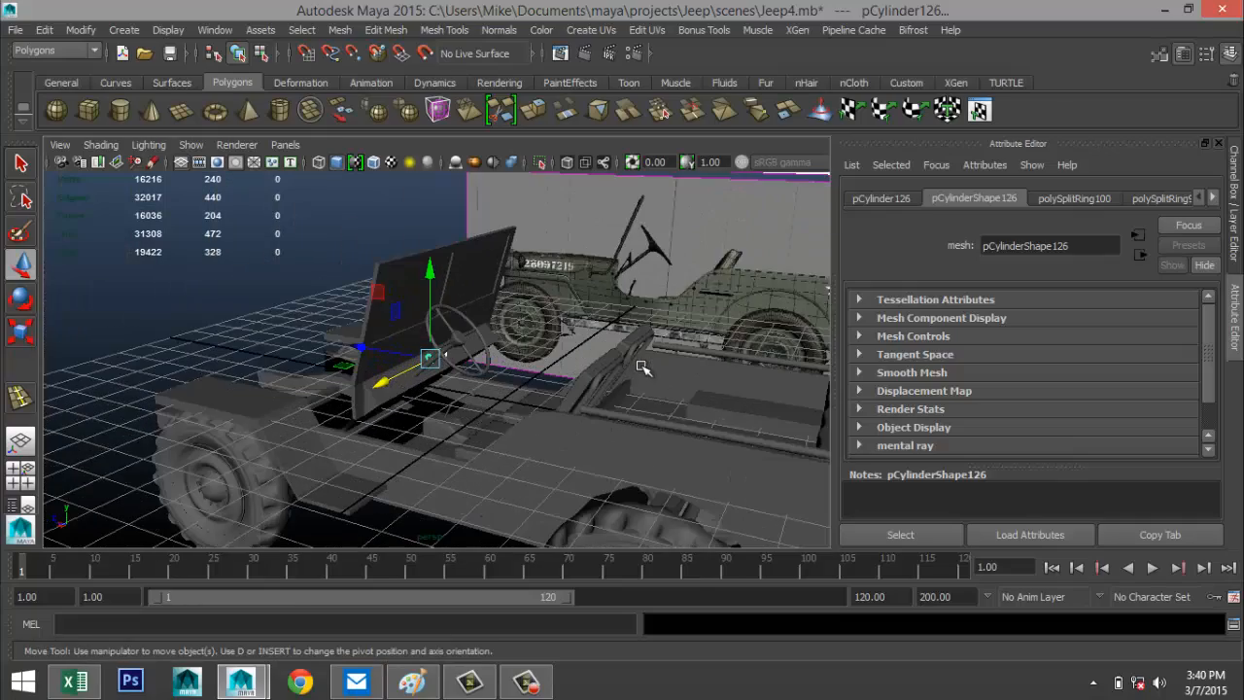
alt+drag(579, 370, 508, 414)
alt+middle_drag(509, 414, 559, 389)
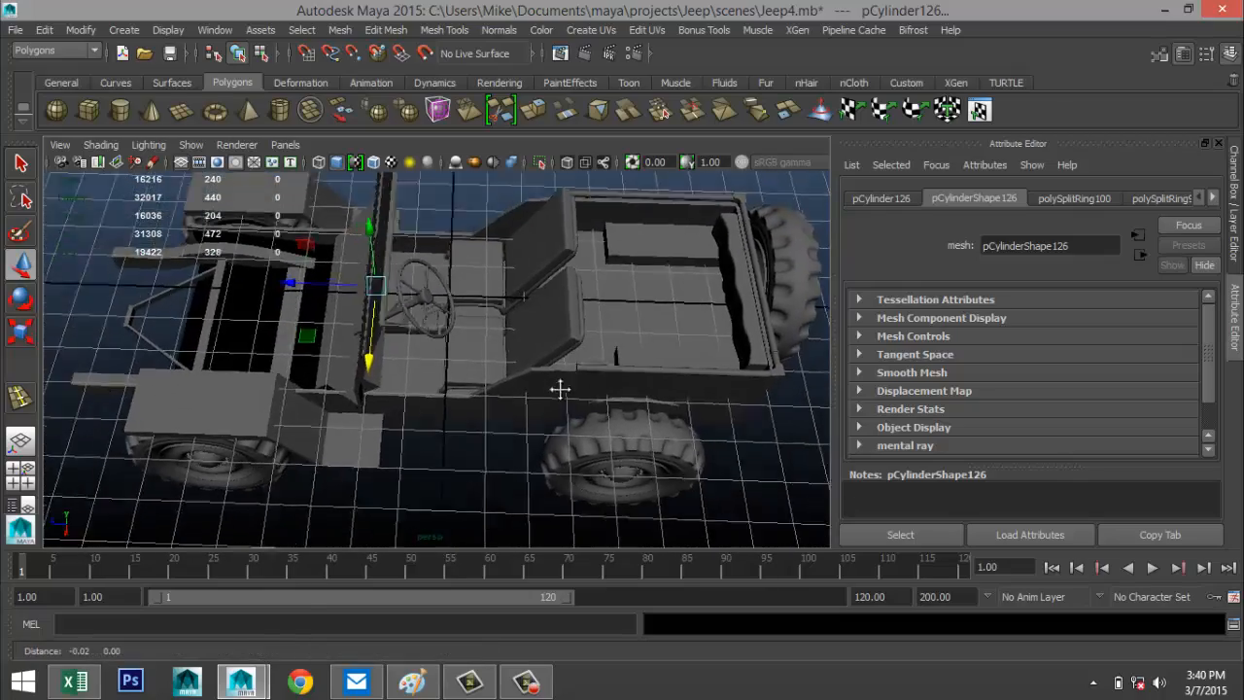
alt+drag(560, 388, 392, 442)
Step: Select both front fenders together
click(389, 440)
alt+drag(467, 383, 544, 386)
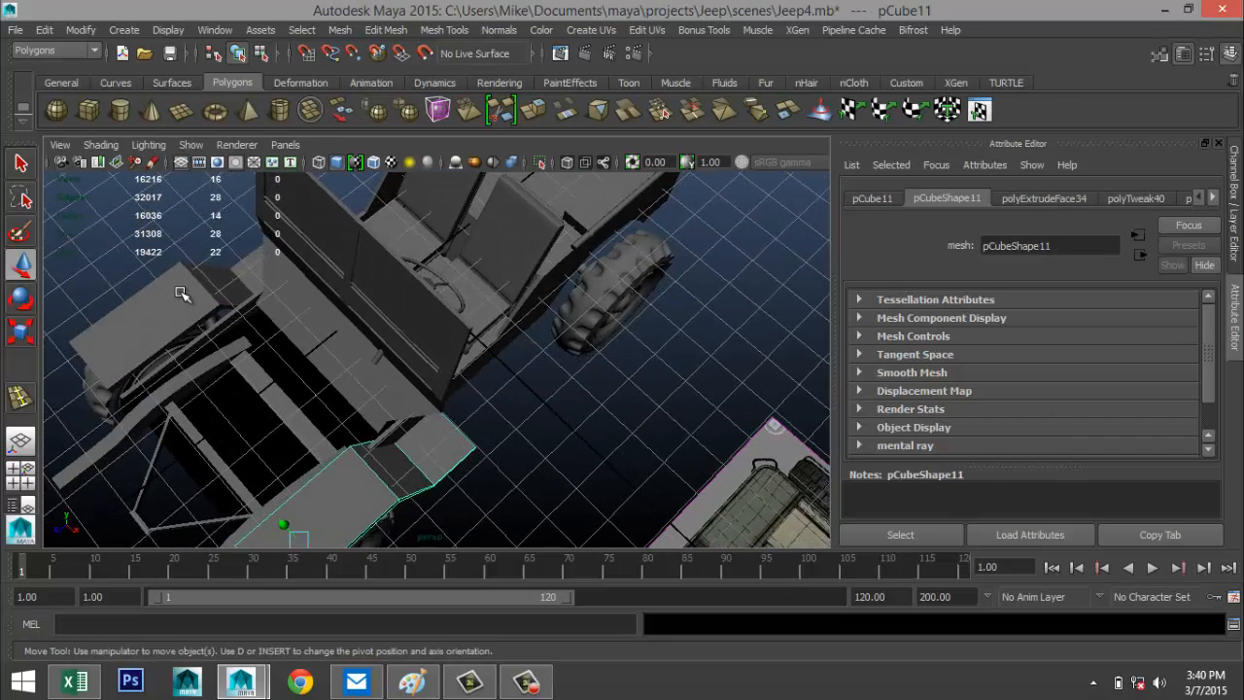
click(184, 296)
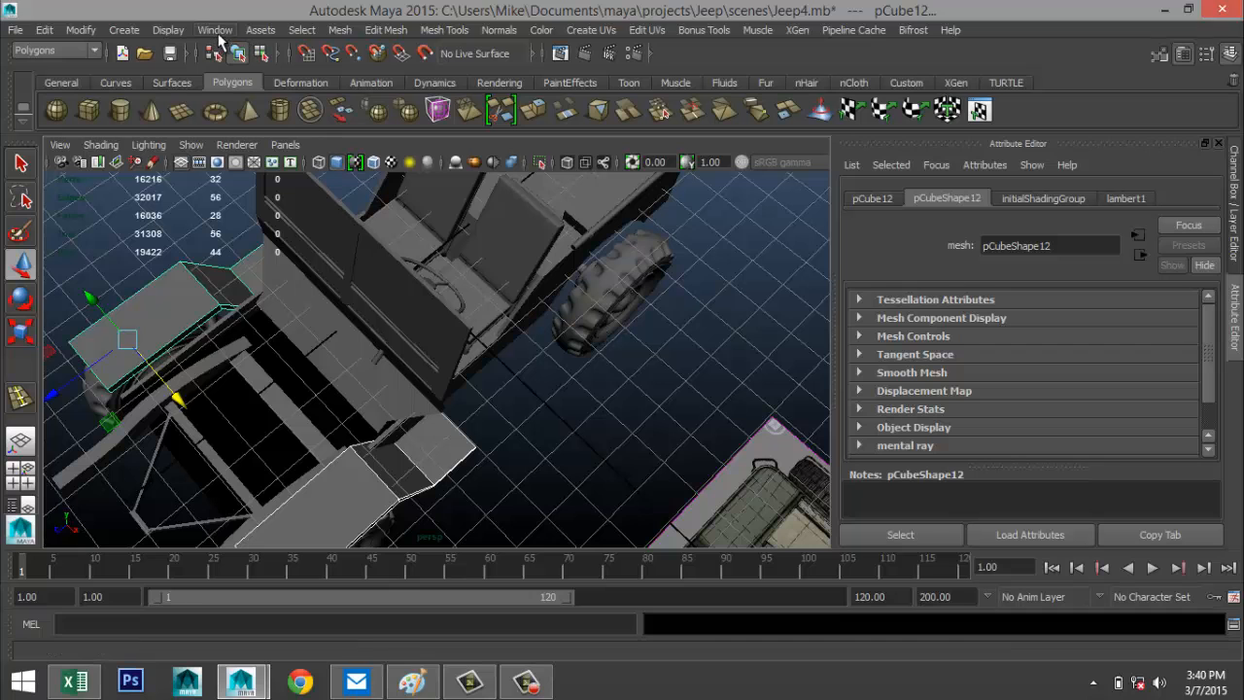
Step: Combine the two selected front fenders into a single mesh
click(339, 30)
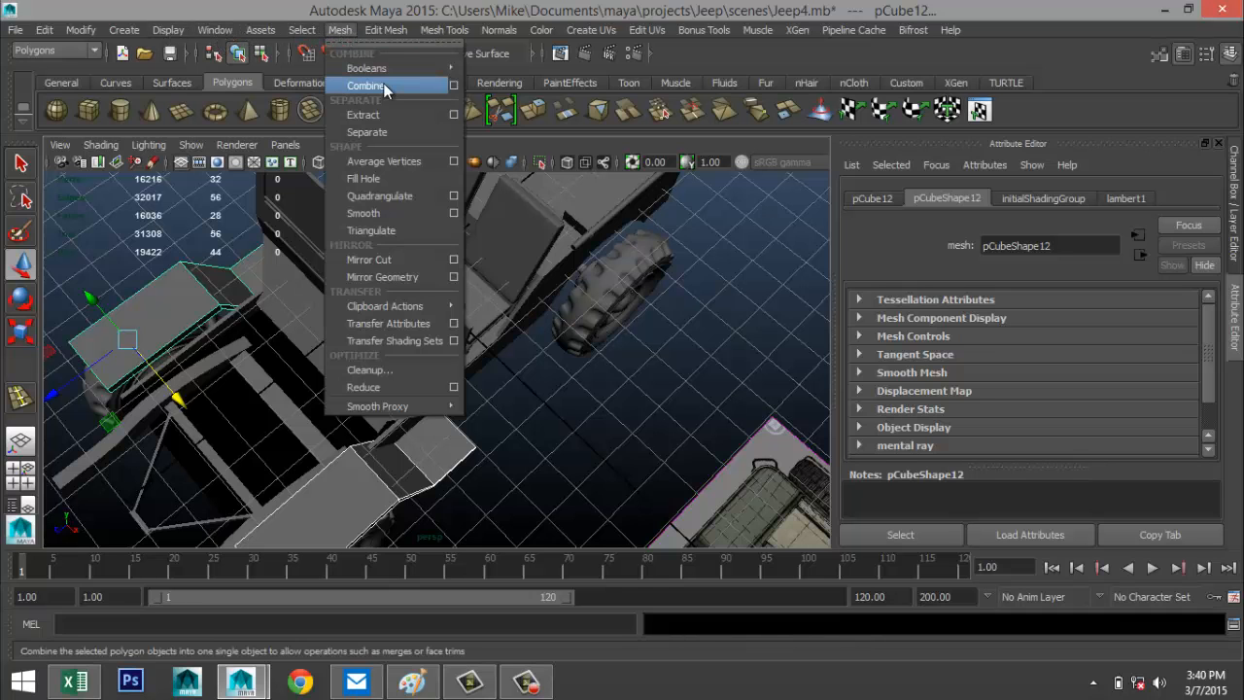
click(384, 85)
key(r)
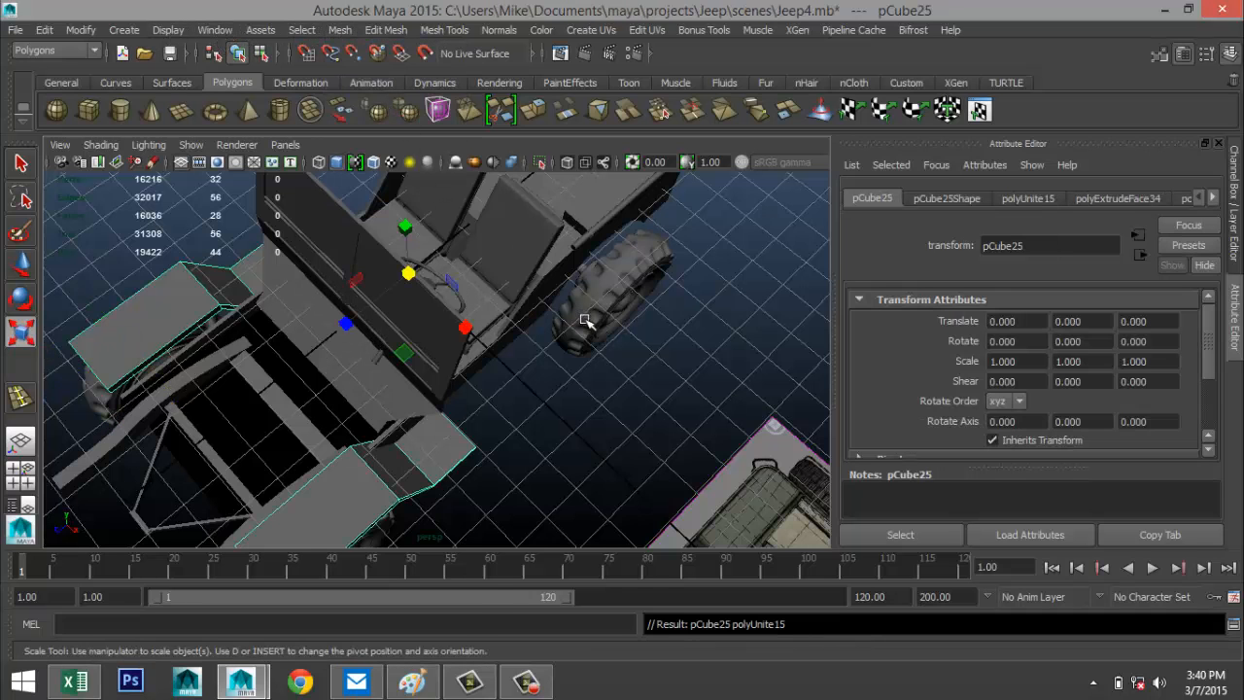
alt+drag(585, 322, 478, 292)
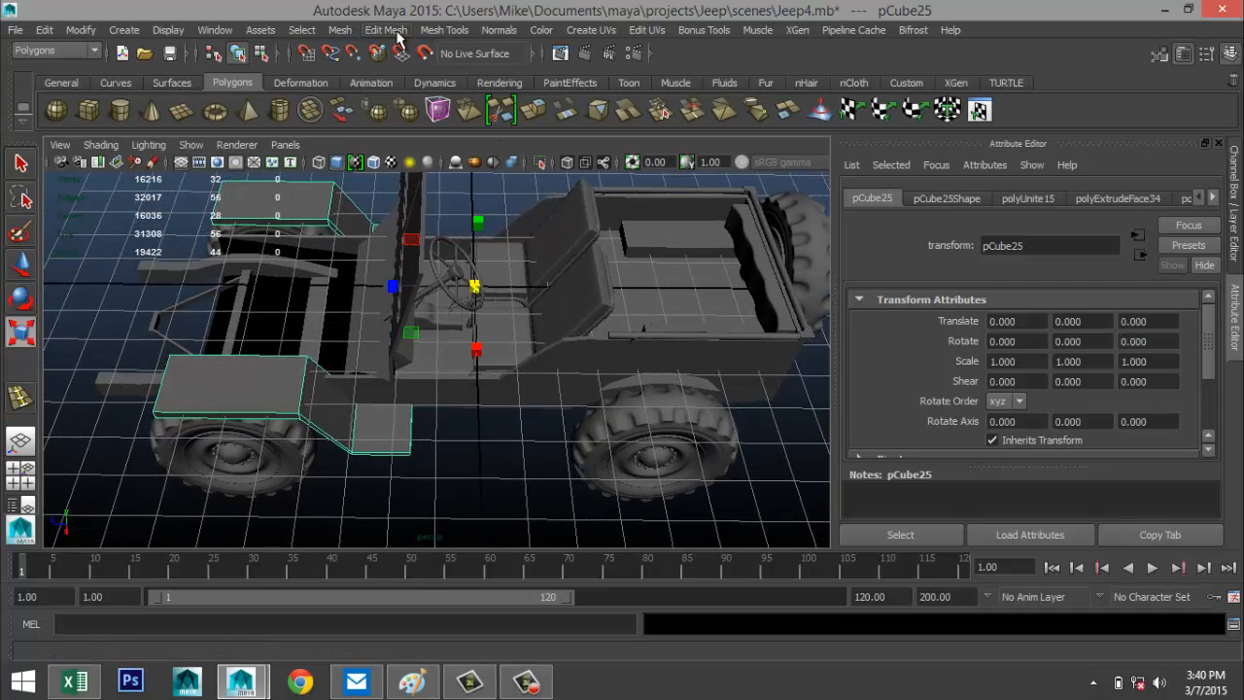
click(444, 30)
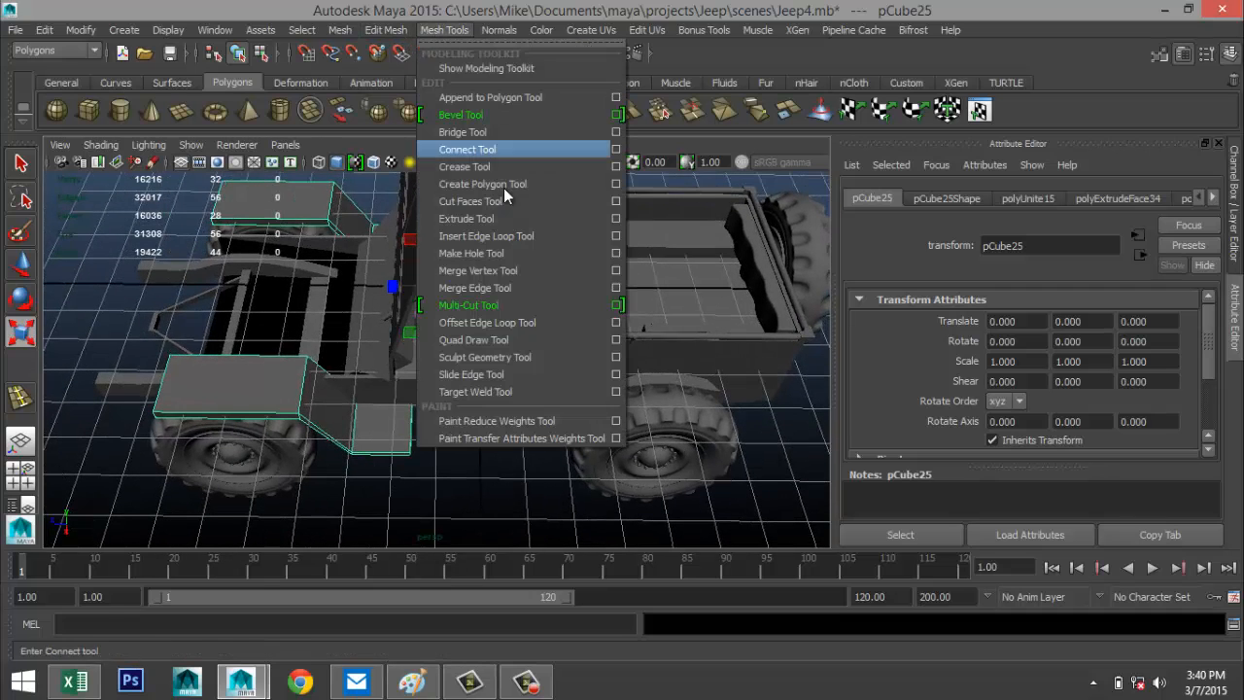
click(542, 236)
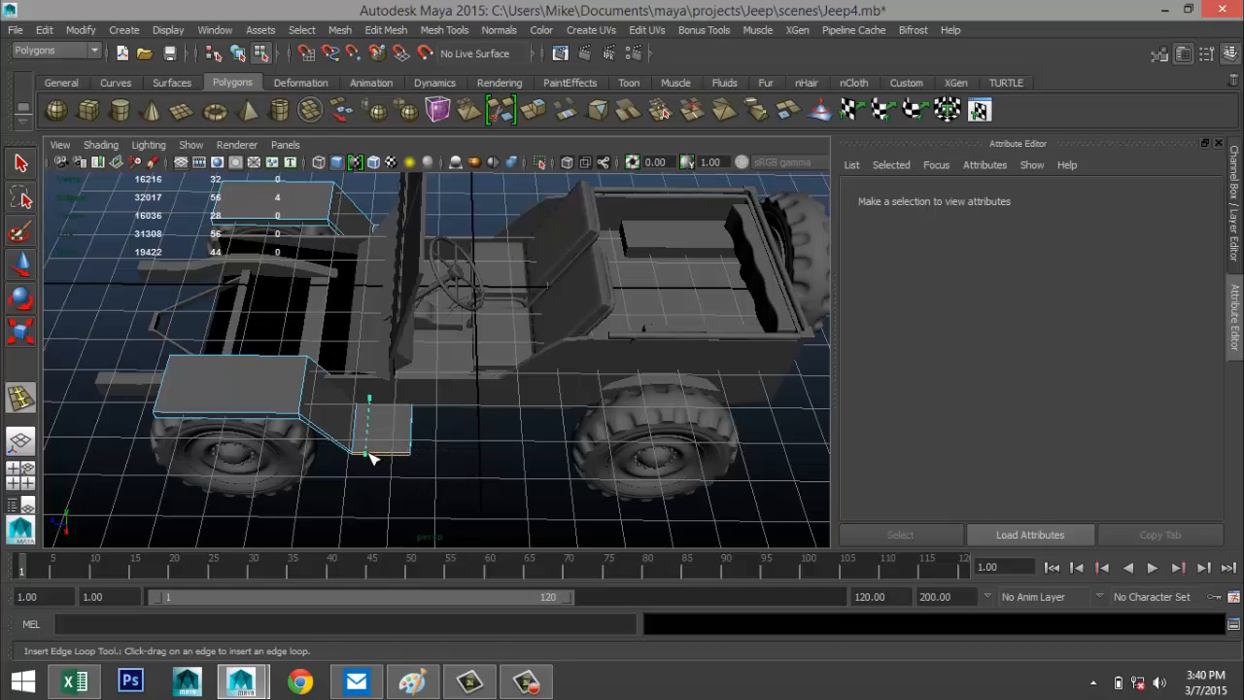
mouse_move(370, 457)
mouse_down()
mouse_move(395, 457)
mouse_move(376, 458)
mouse_up()
key(q)
alt+drag(458, 383, 430, 372)
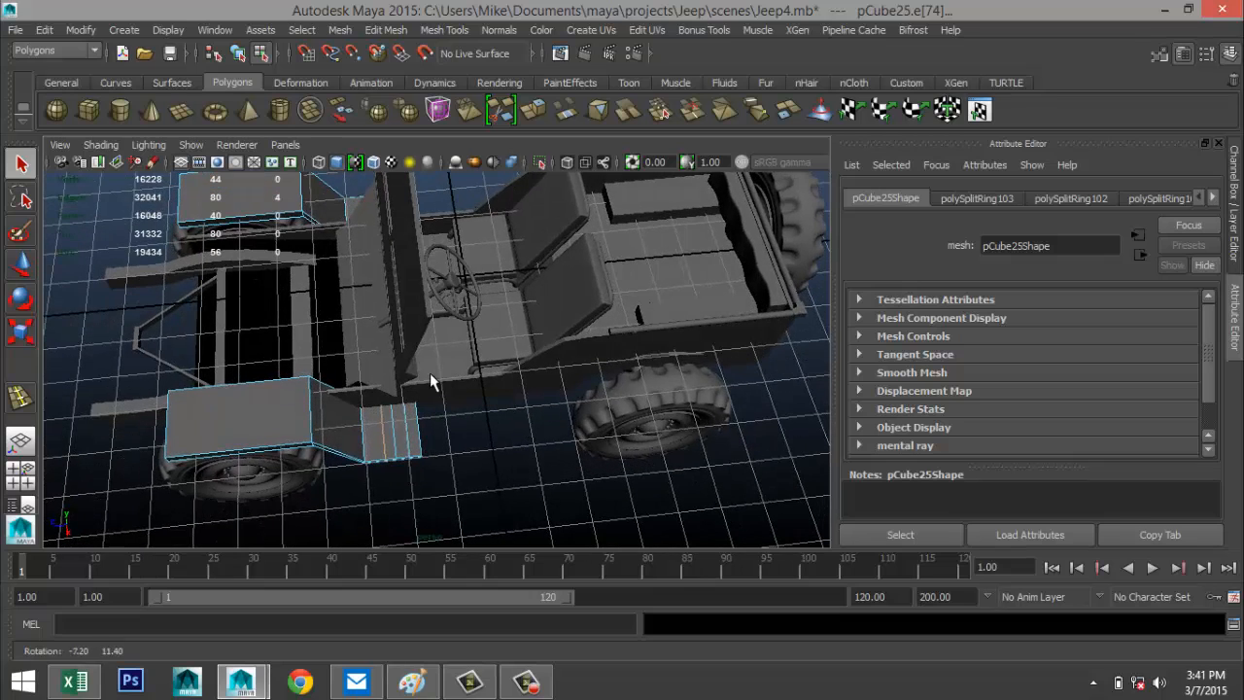
key(ctrl+z)
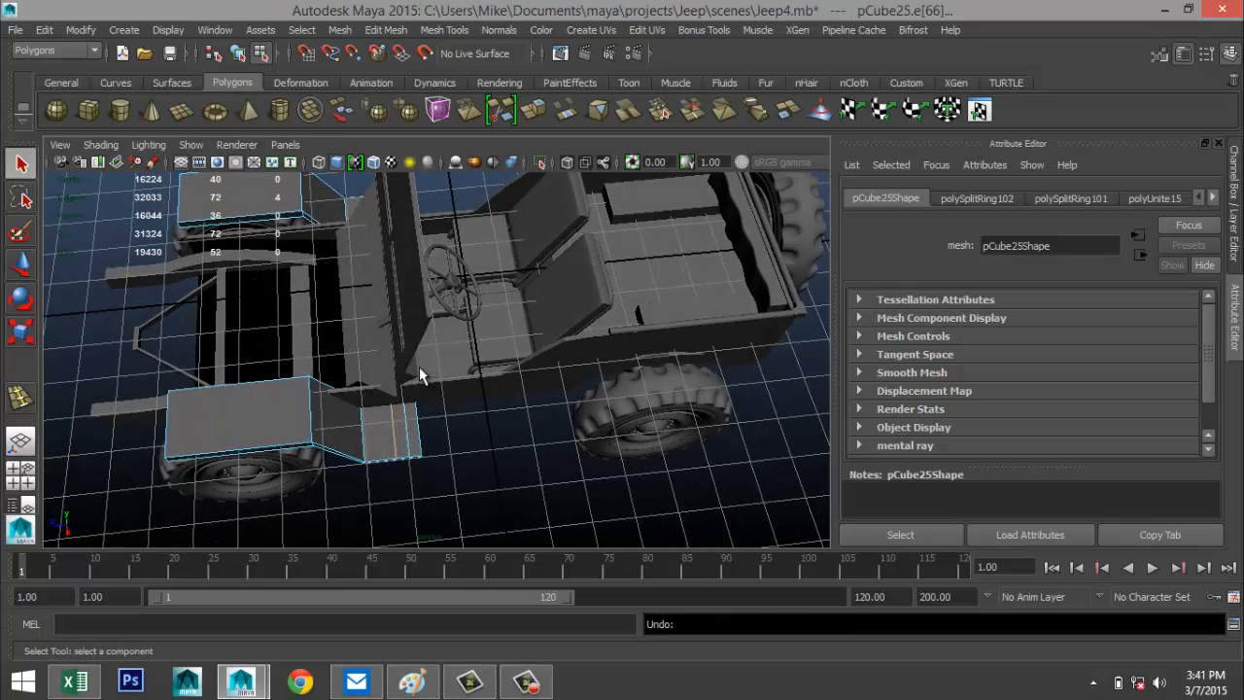
key(ctrl+z)
key(ctrl+z)
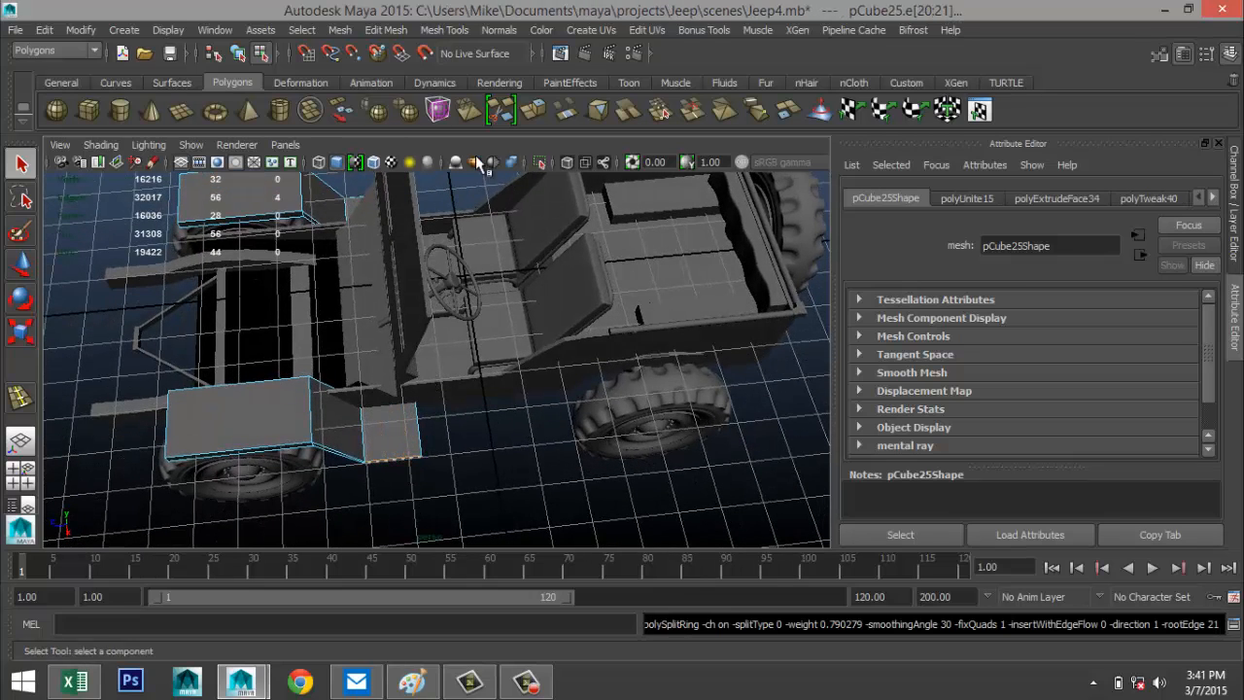
Step: Set the Insert Edge Loop Tool to multiple edge loops and insert four evenly spaced loops across the flat rear section of both fenders
click(446, 30)
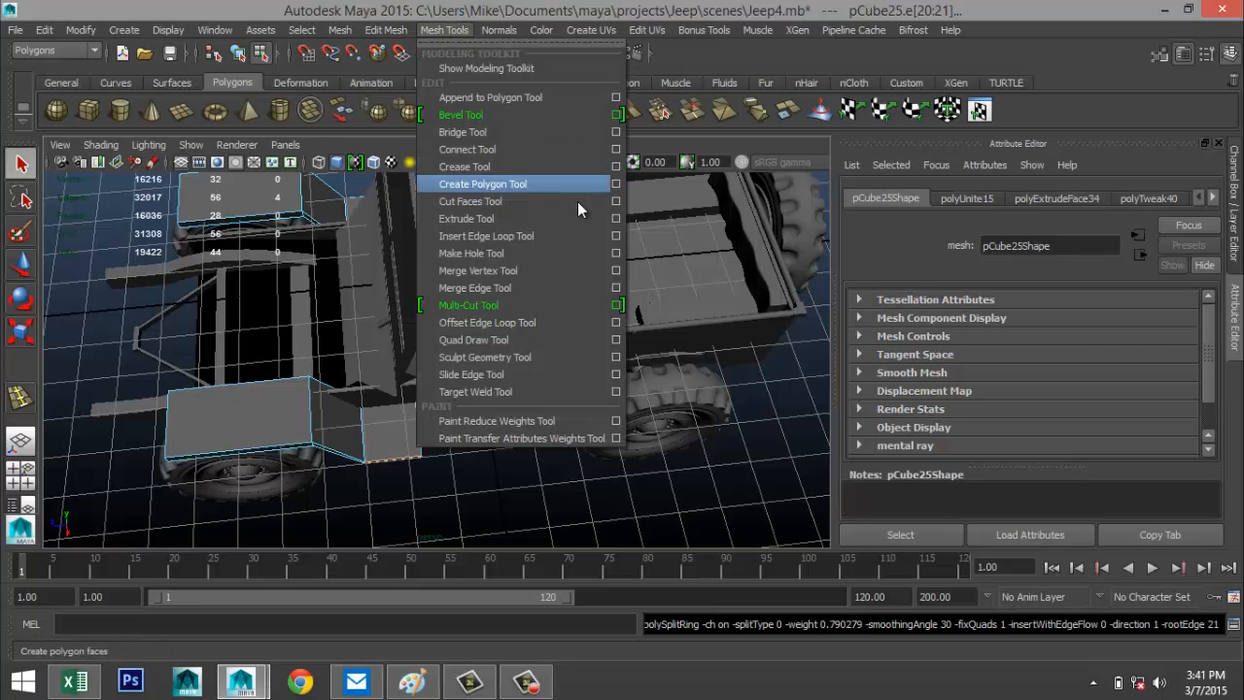
click(614, 234)
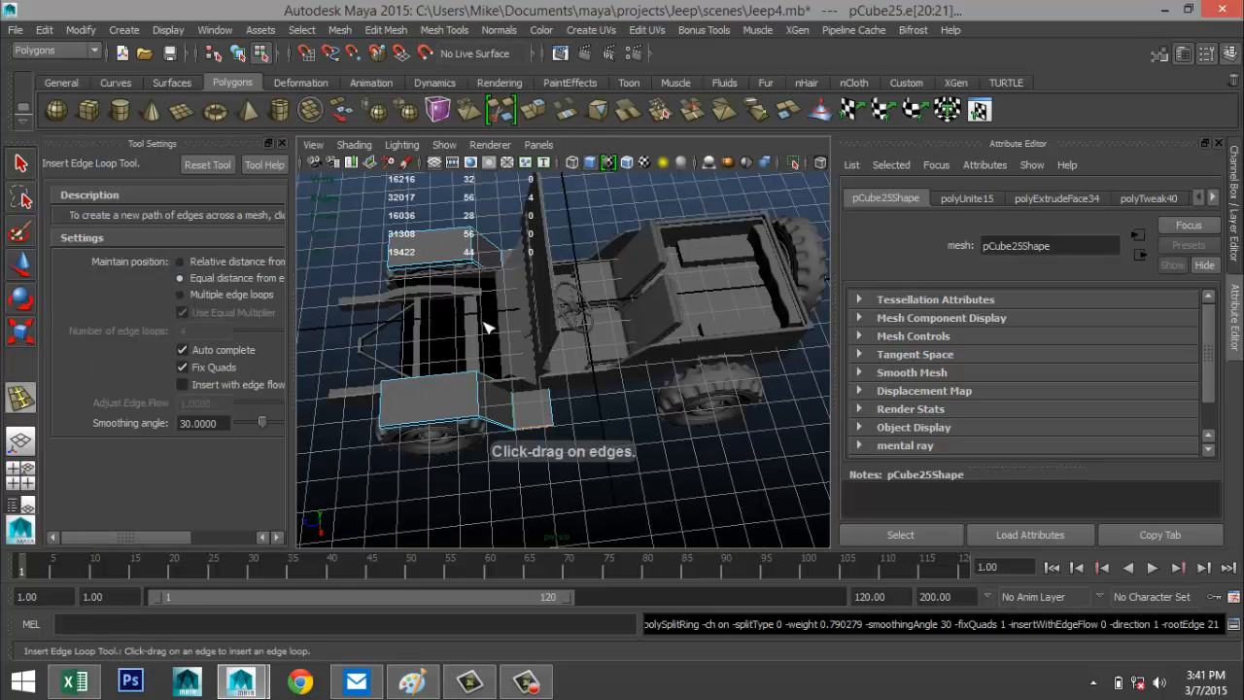
click(179, 294)
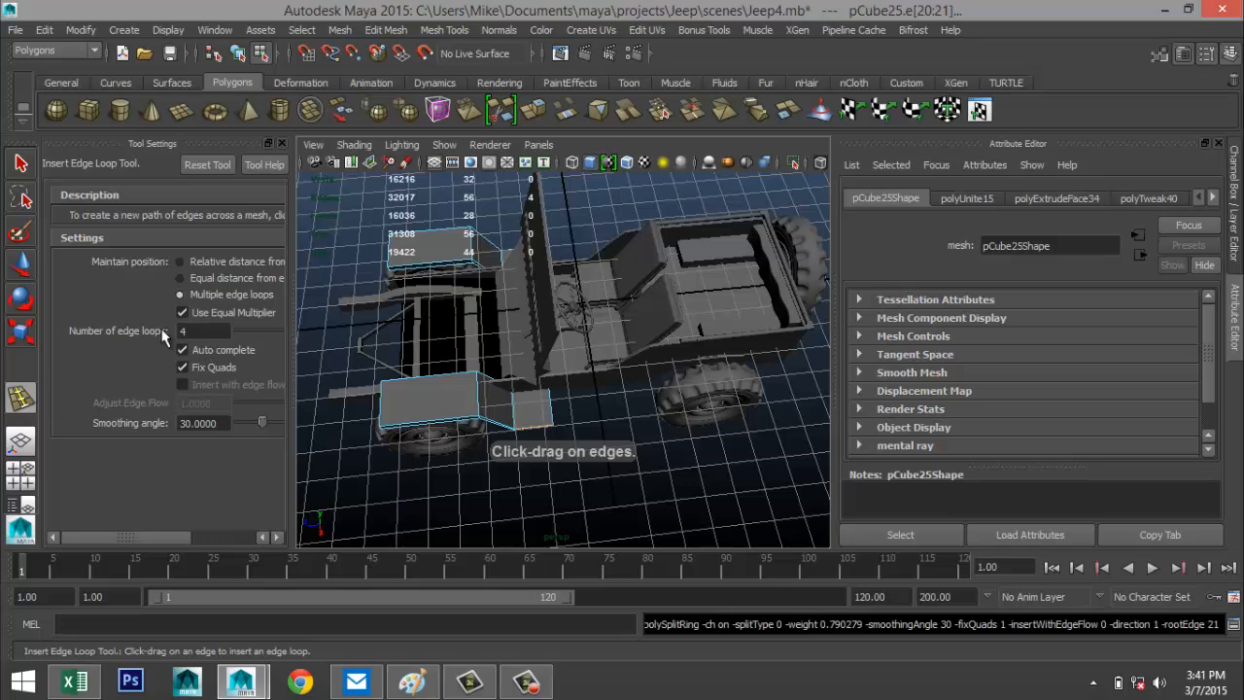
click(534, 429)
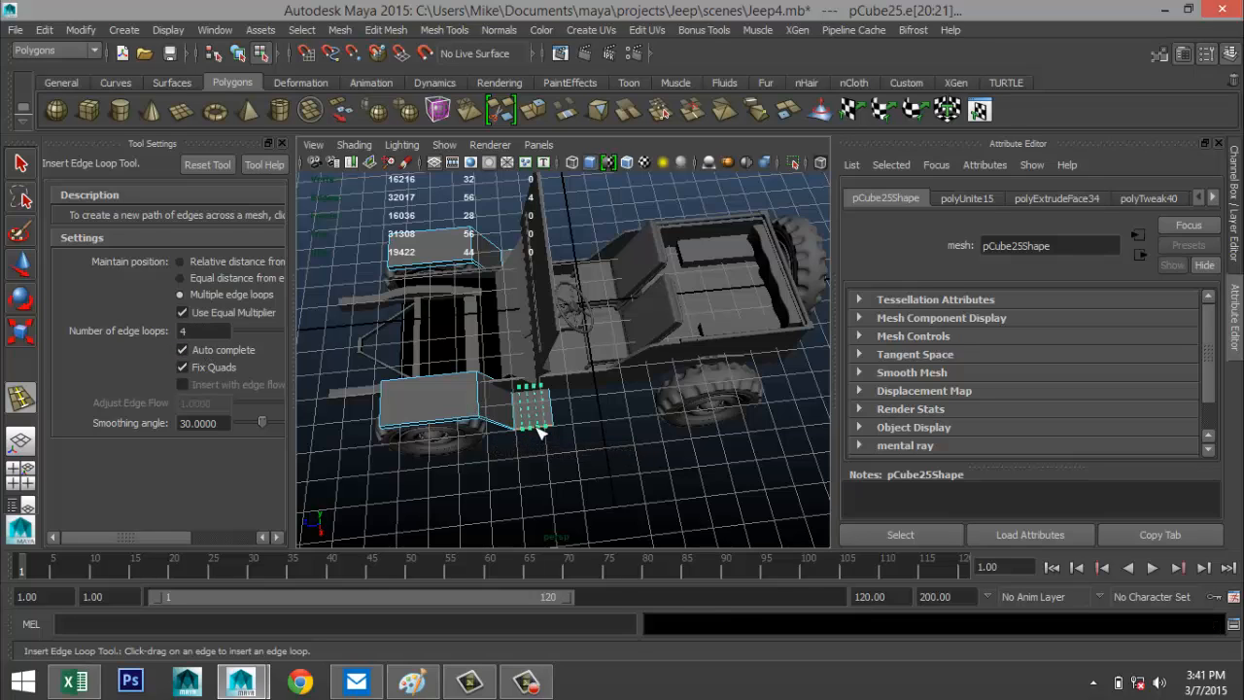
alt+drag(372, 458, 588, 515)
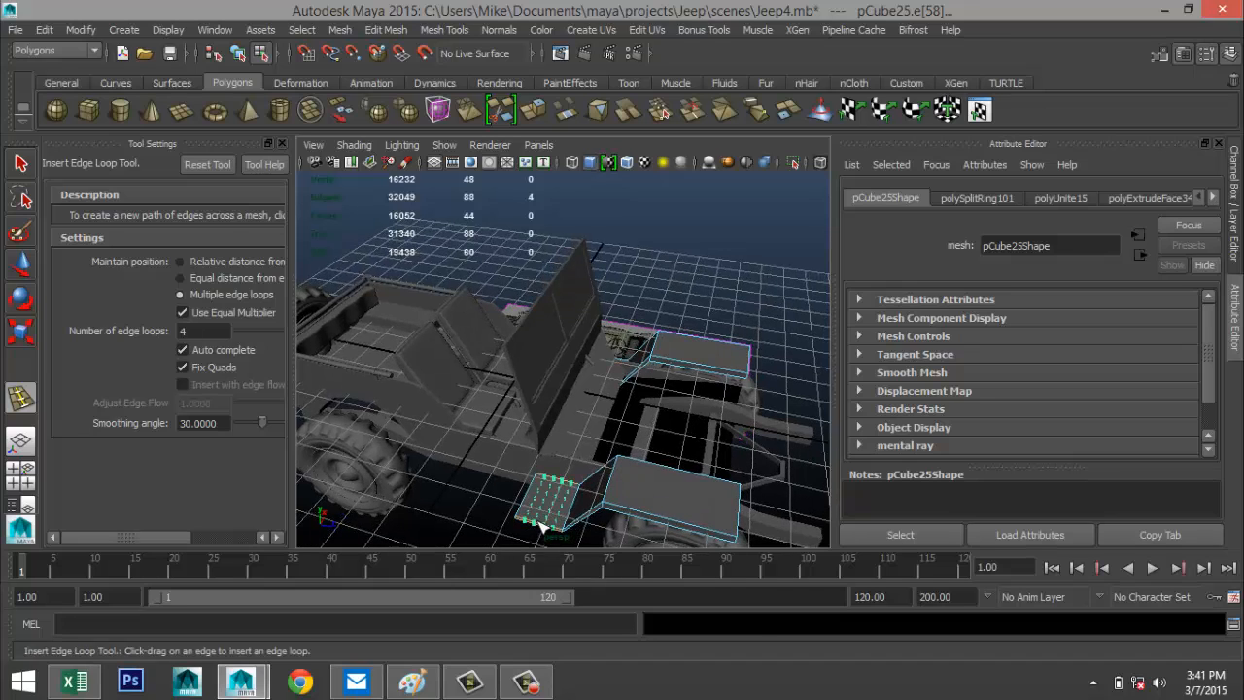
click(539, 522)
key(q)
Step: Show the rear fender sections in a full-size top view and put the fender mesh into vertex selection mode
alt+drag(607, 489, 437, 506)
scroll(591, 428, up, 4)
alt+drag(536, 424, 640, 438)
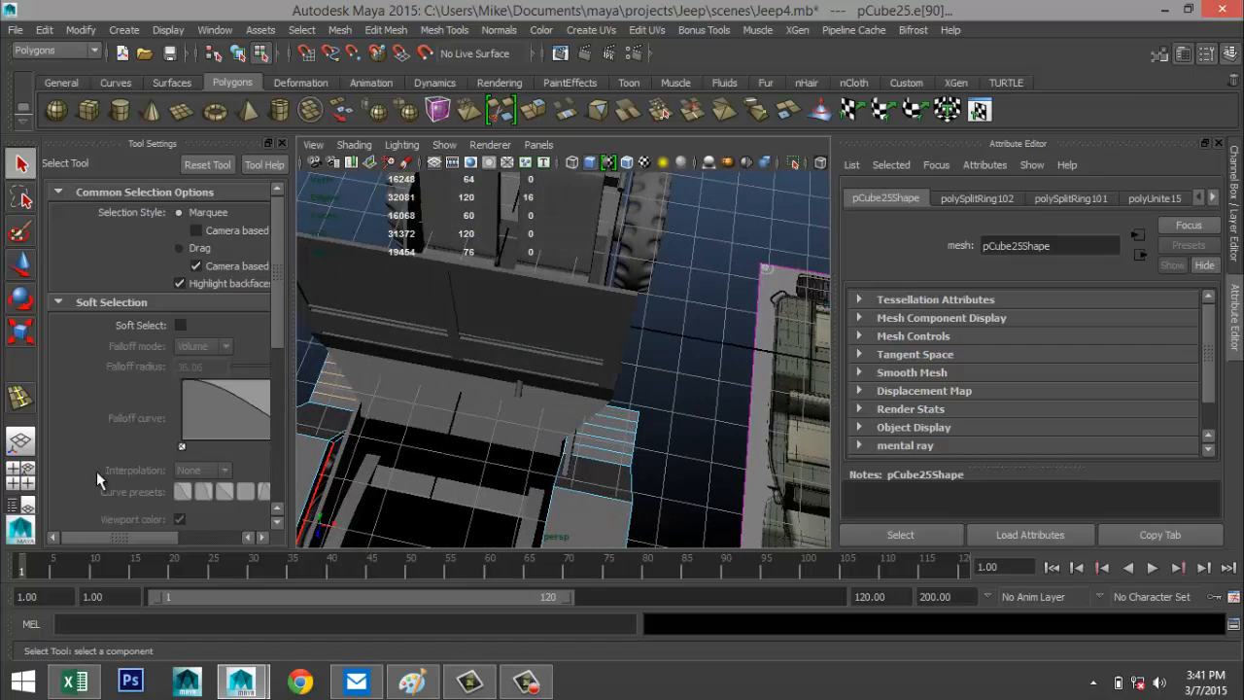
click(20, 475)
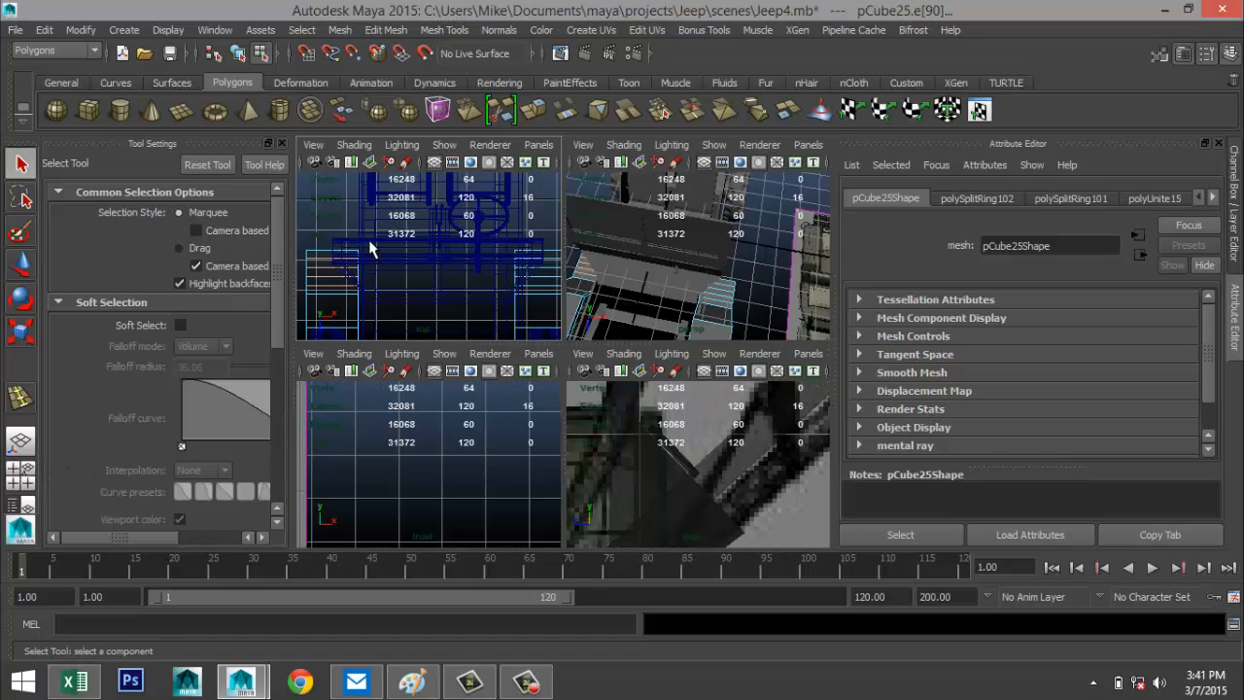
key(space)
scroll(535, 408, down, 6)
scroll(540, 409, up, 5)
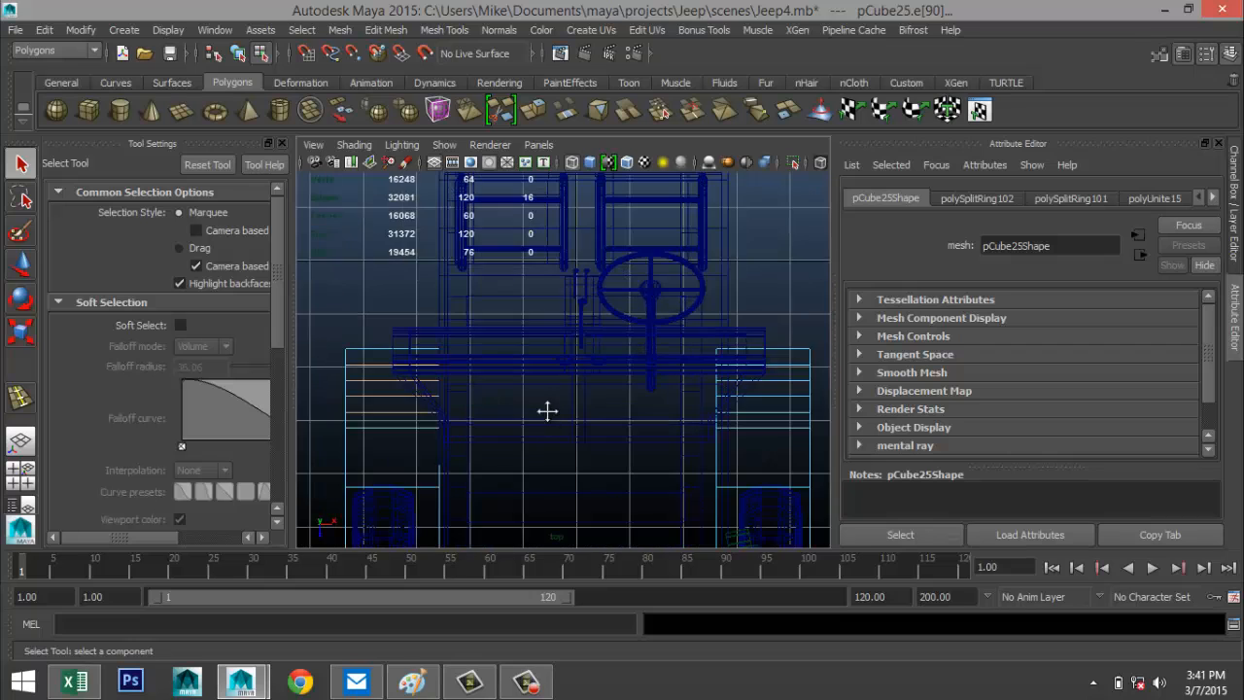
alt+middle_drag(548, 411, 509, 367)
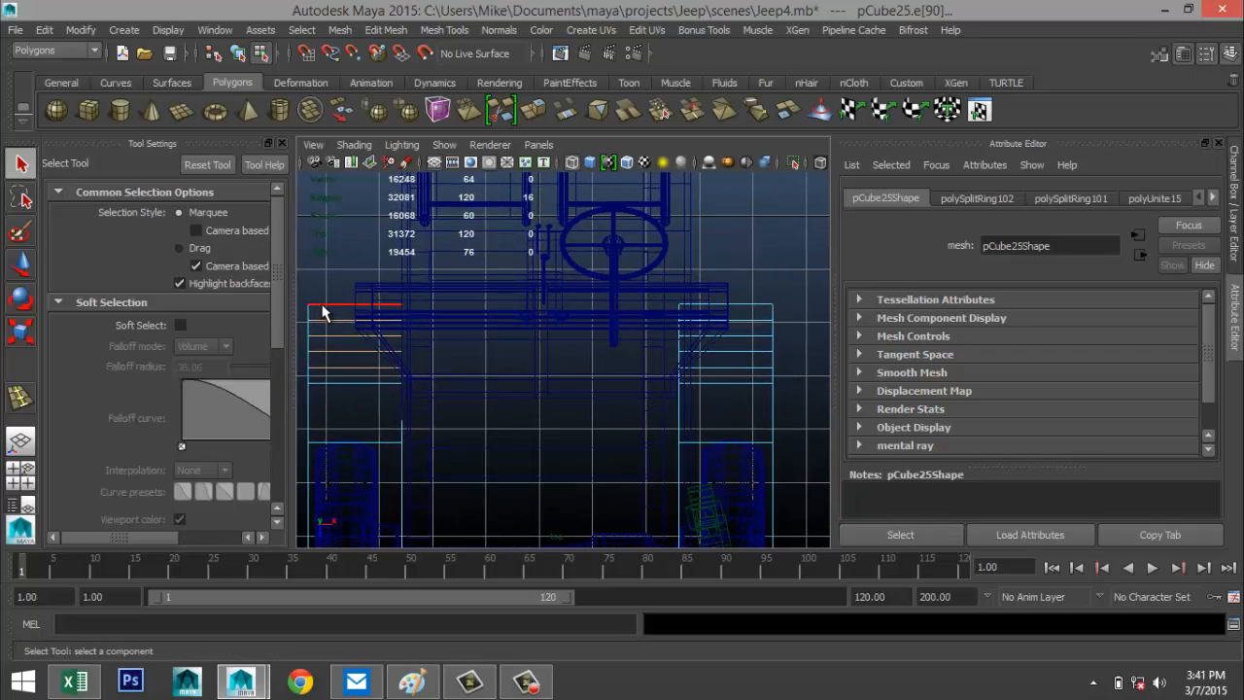
right_drag(344, 301, 372, 242)
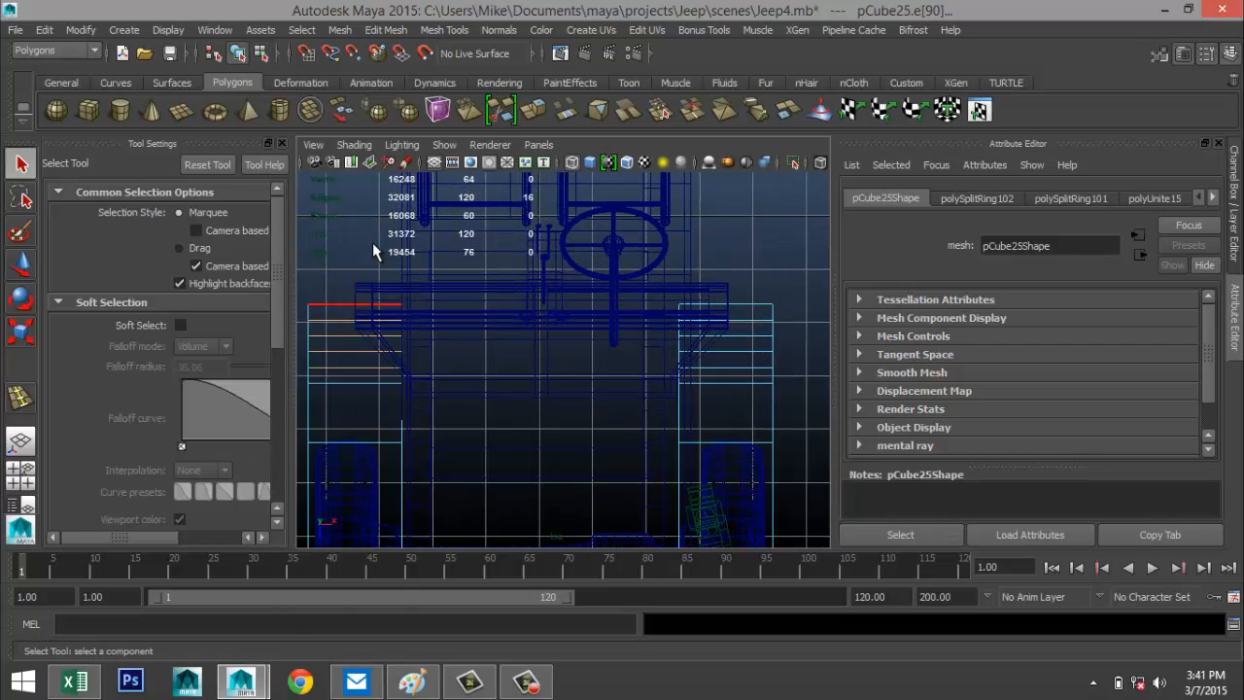
click(340, 311)
right_drag(331, 310, 268, 266)
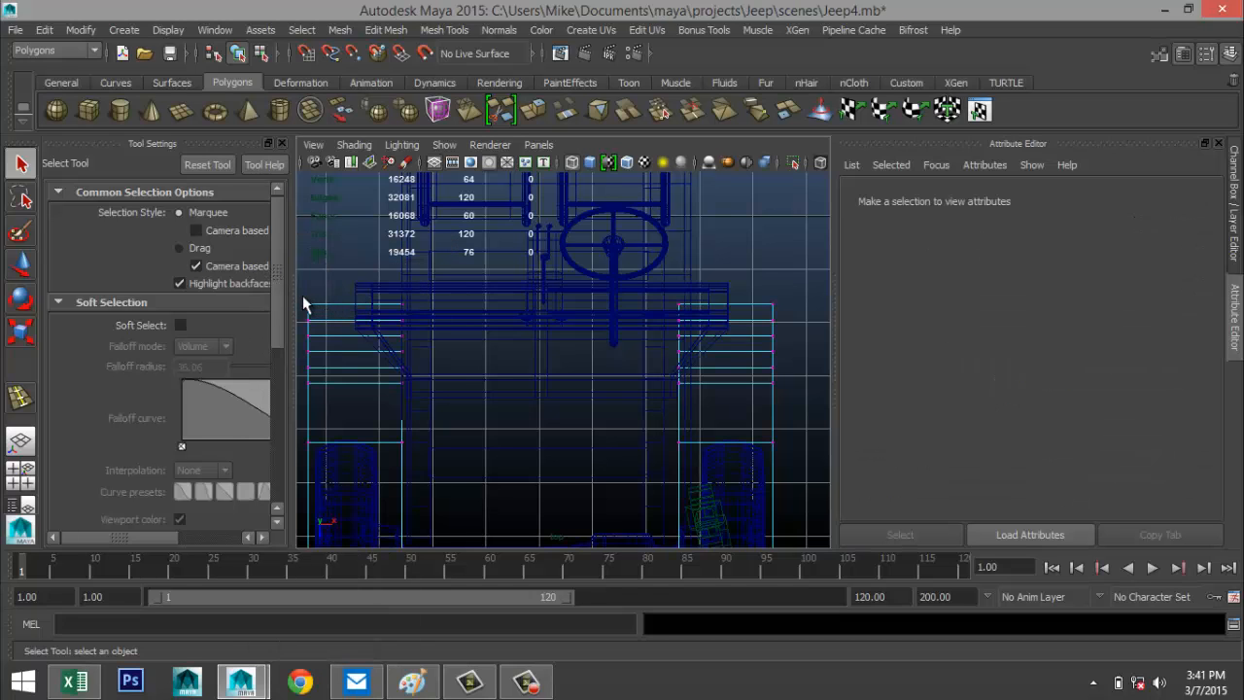
click(282, 143)
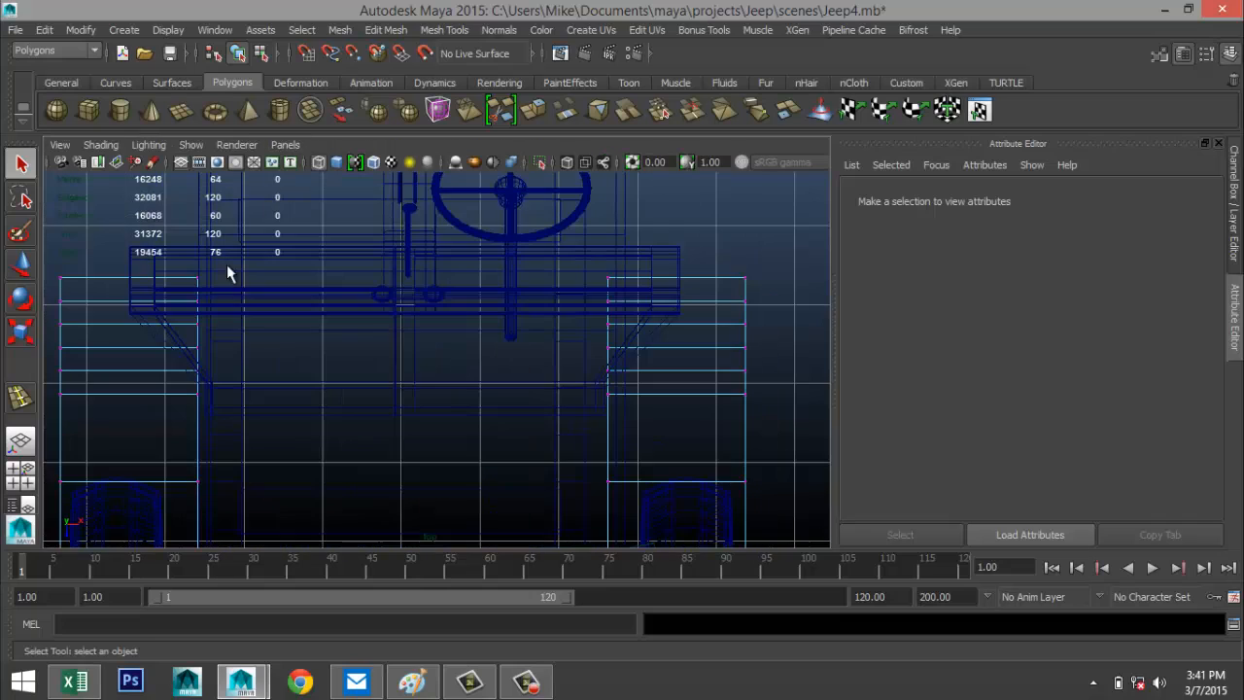
Step: Scale the outermost rear corner vertices of both fenders inward along X to chamfer the corners
drag(53, 276, 144, 313)
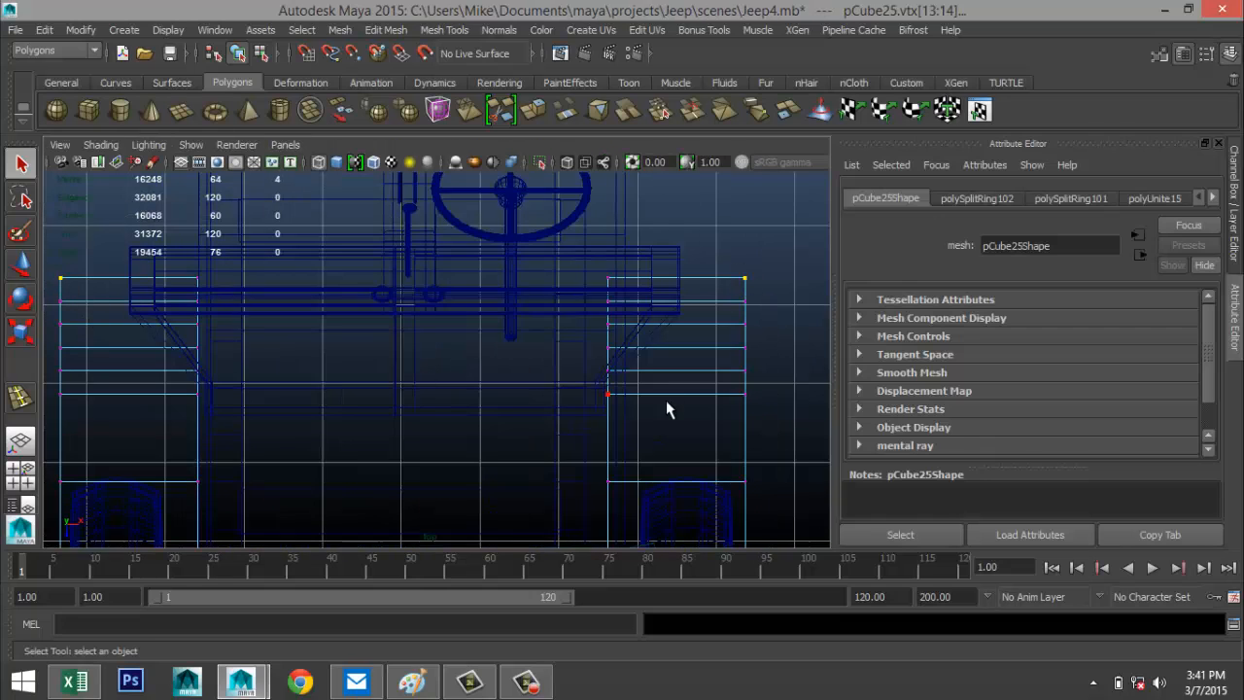
key(r)
drag(484, 278, 469, 279)
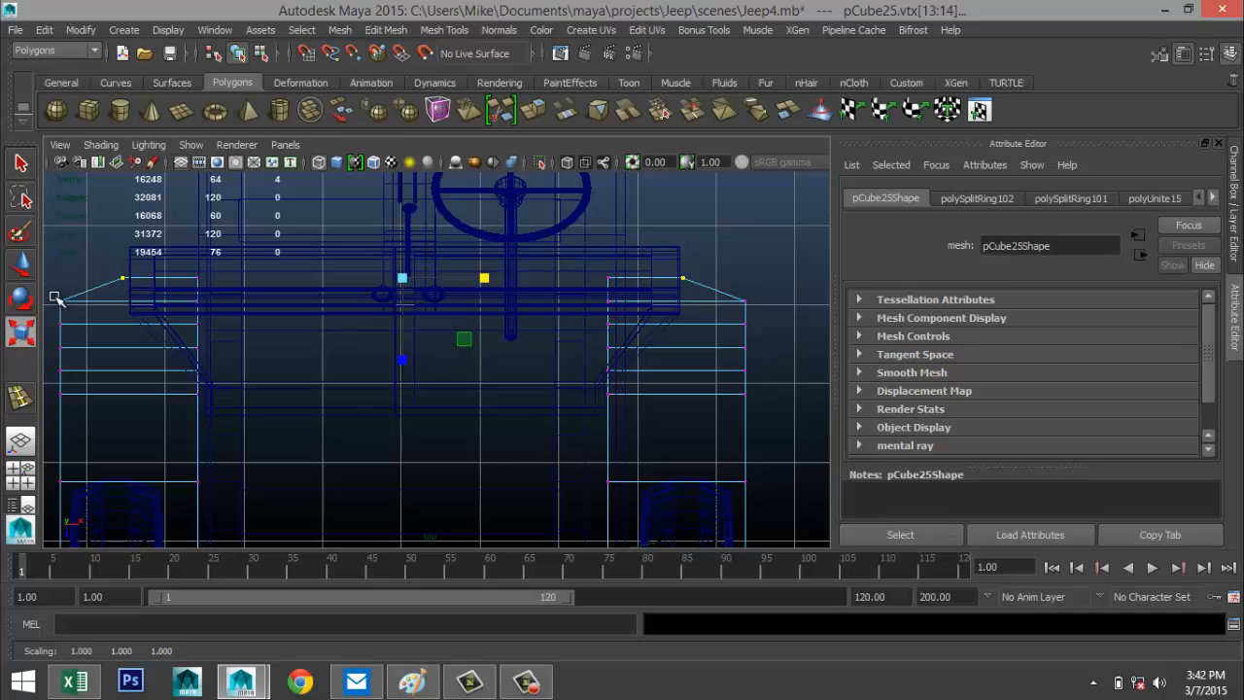
drag(54, 296, 70, 314)
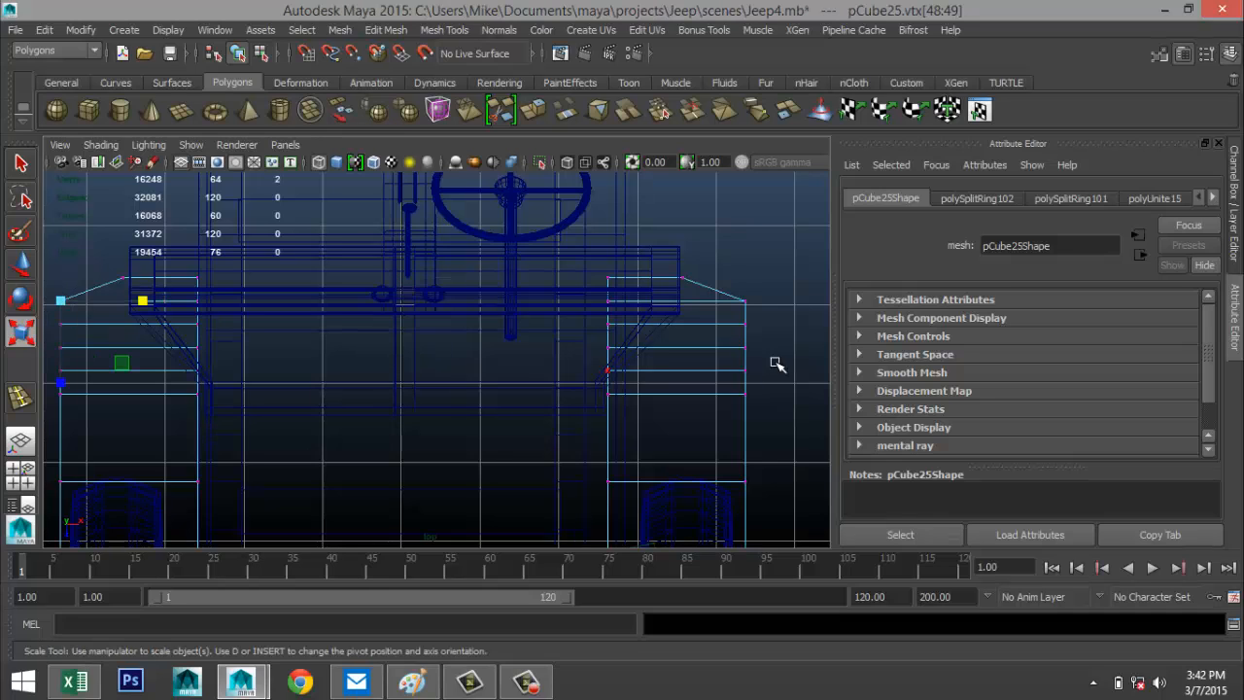
click(745, 297)
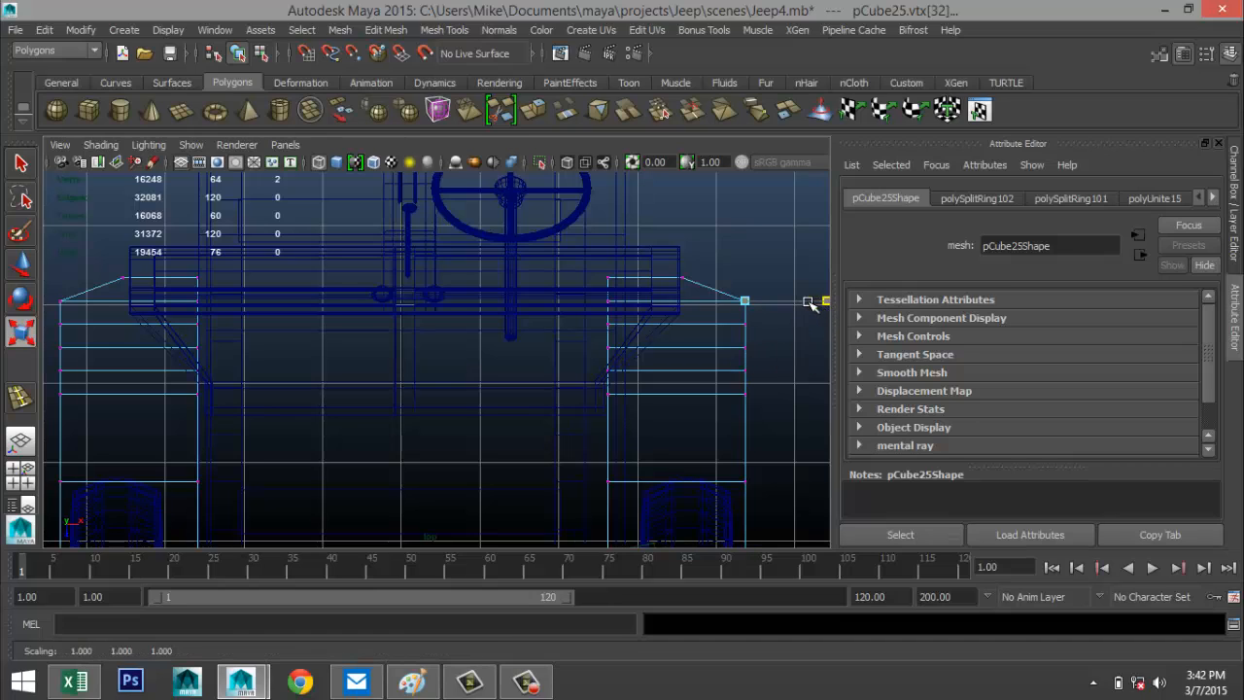
right_drag(106, 324, 161, 282)
click(369, 386)
click(736, 302)
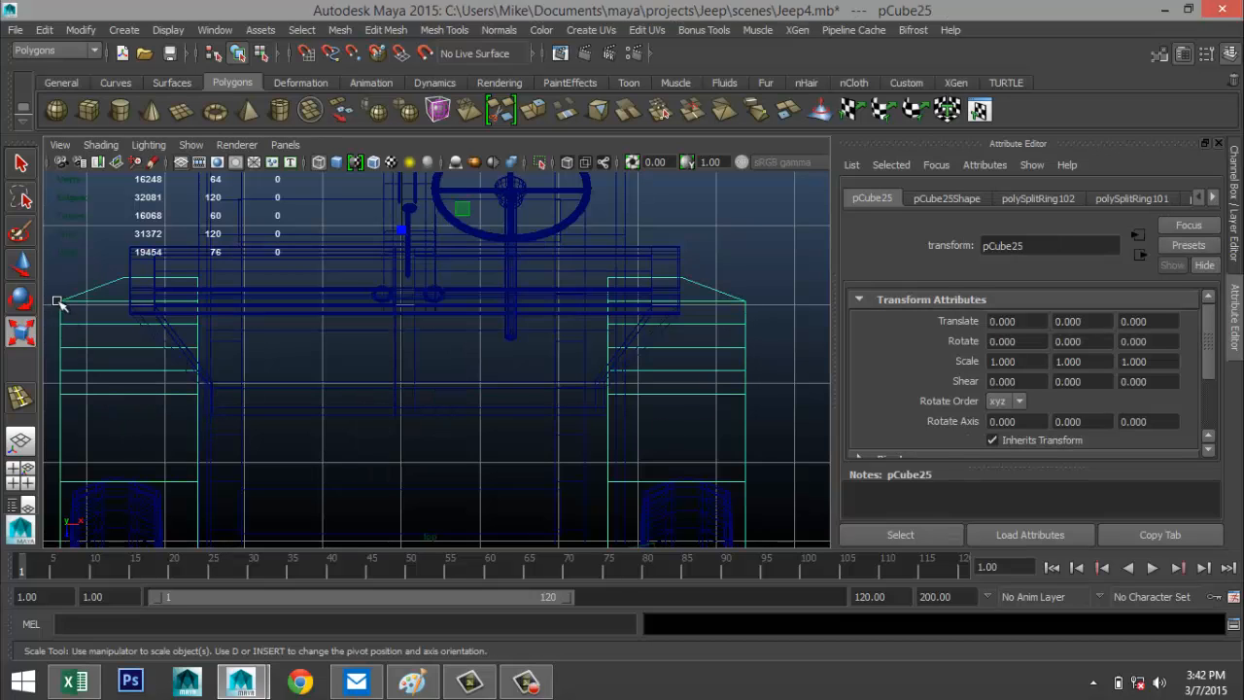
Step: Scale the outer vertices of the second row on both fenders inward along X to about 0.93
right_drag(59, 301, 56, 274)
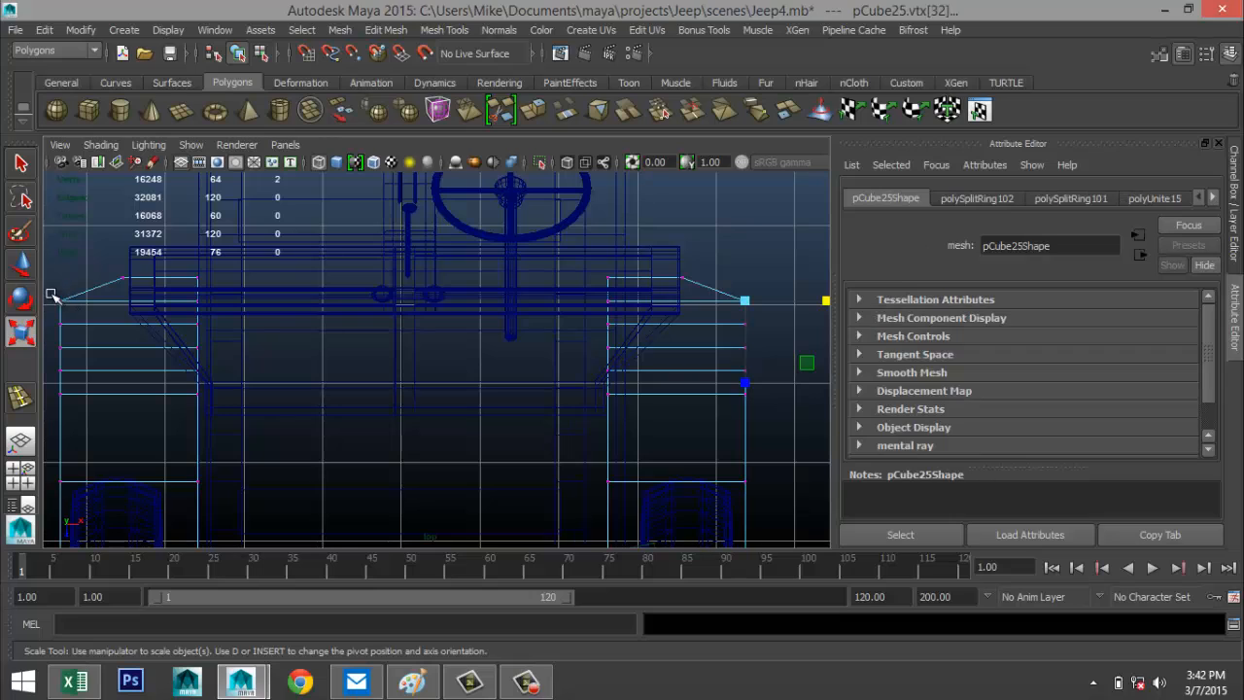
drag(54, 293, 62, 302)
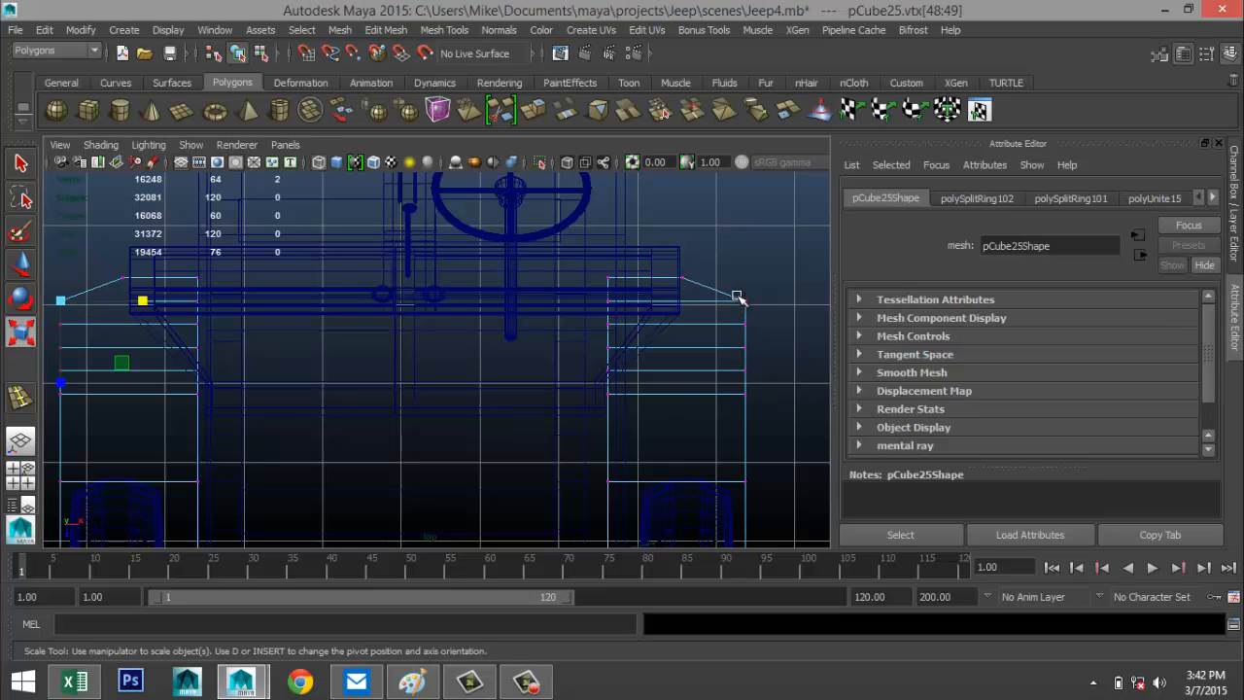
drag(737, 294, 753, 310)
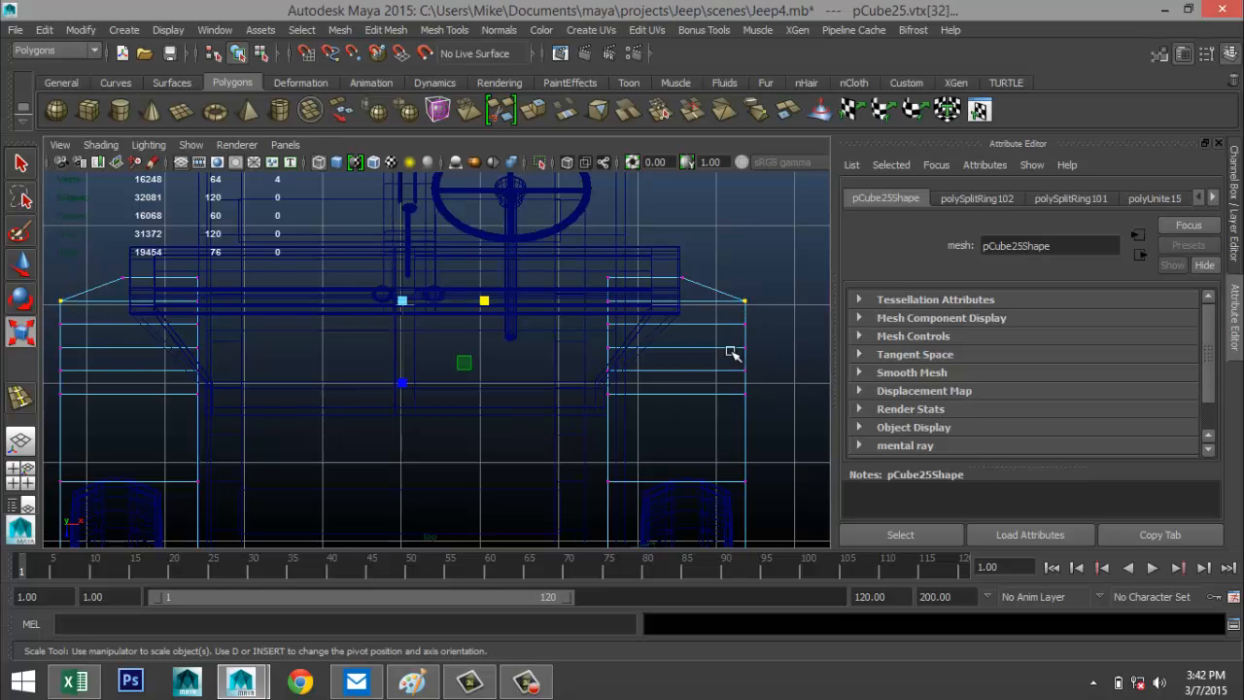
click(483, 303)
drag(482, 302, 478, 304)
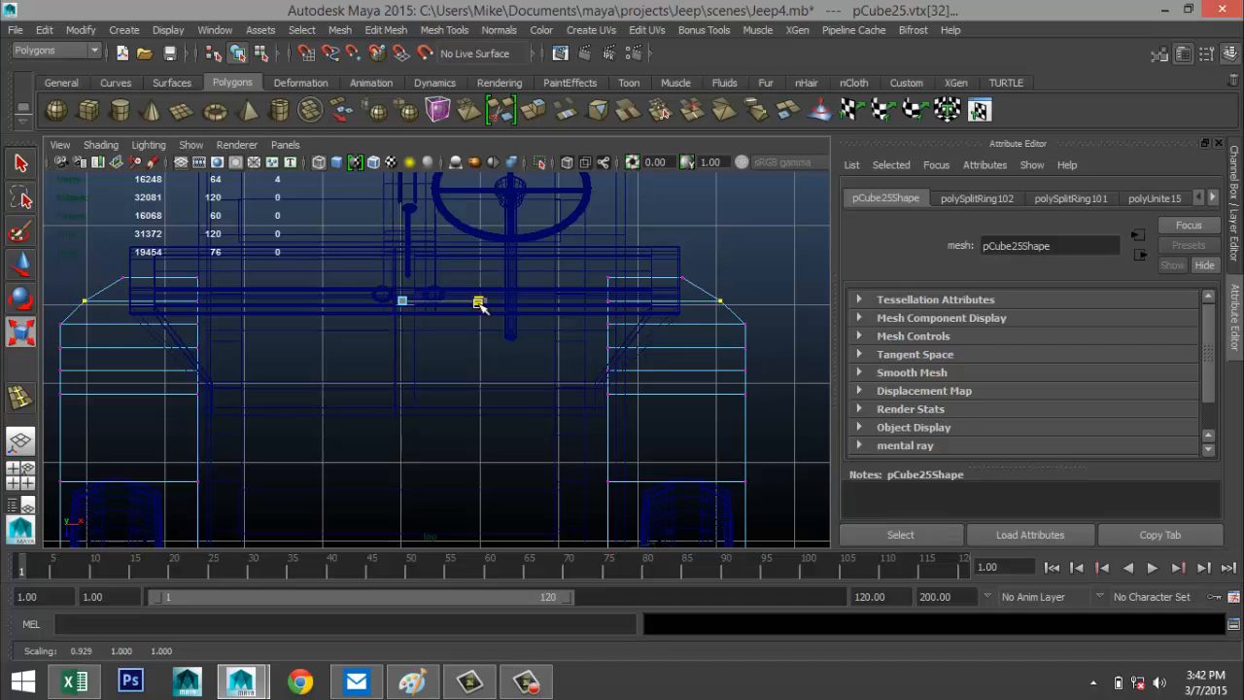
Step: Scale the outer vertices of the third row on both fenders slightly inward along X to round off the curve
drag(49, 311, 87, 350)
shift+drag(731, 313, 753, 342)
drag(487, 328, 480, 328)
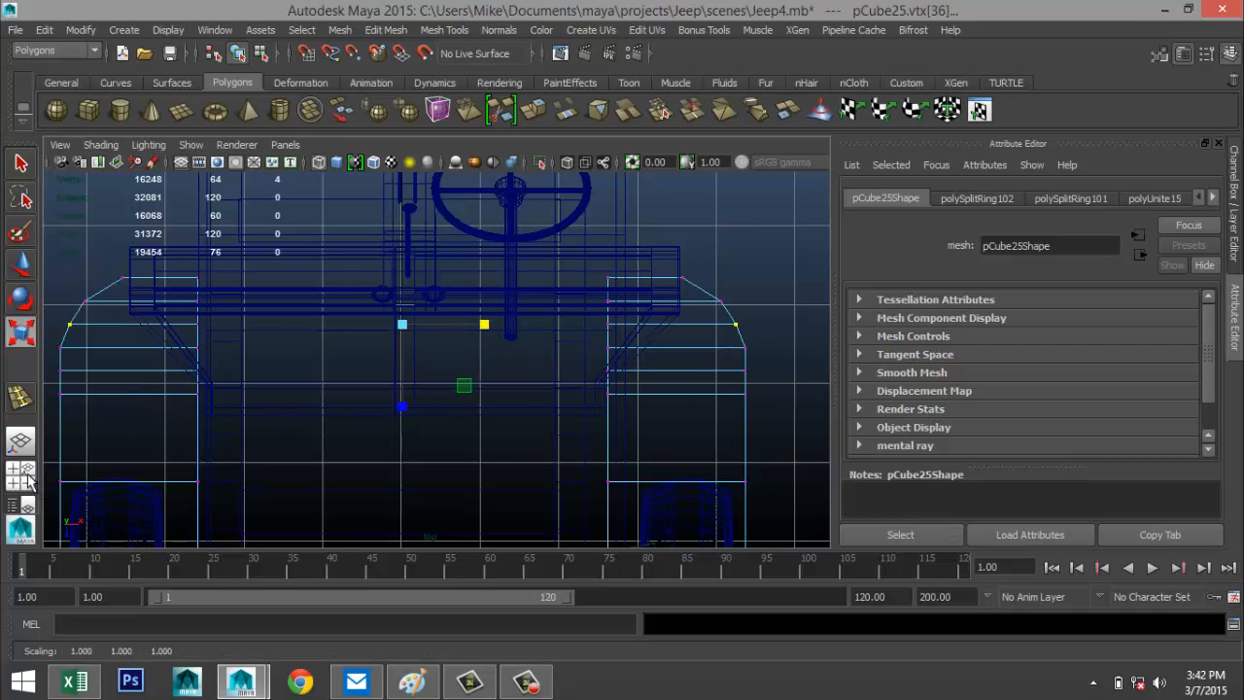
Step: Draw a thin, upright polygon cube as a panel on the grid beside the jeep's rear wheel in the perspective view
click(28, 477)
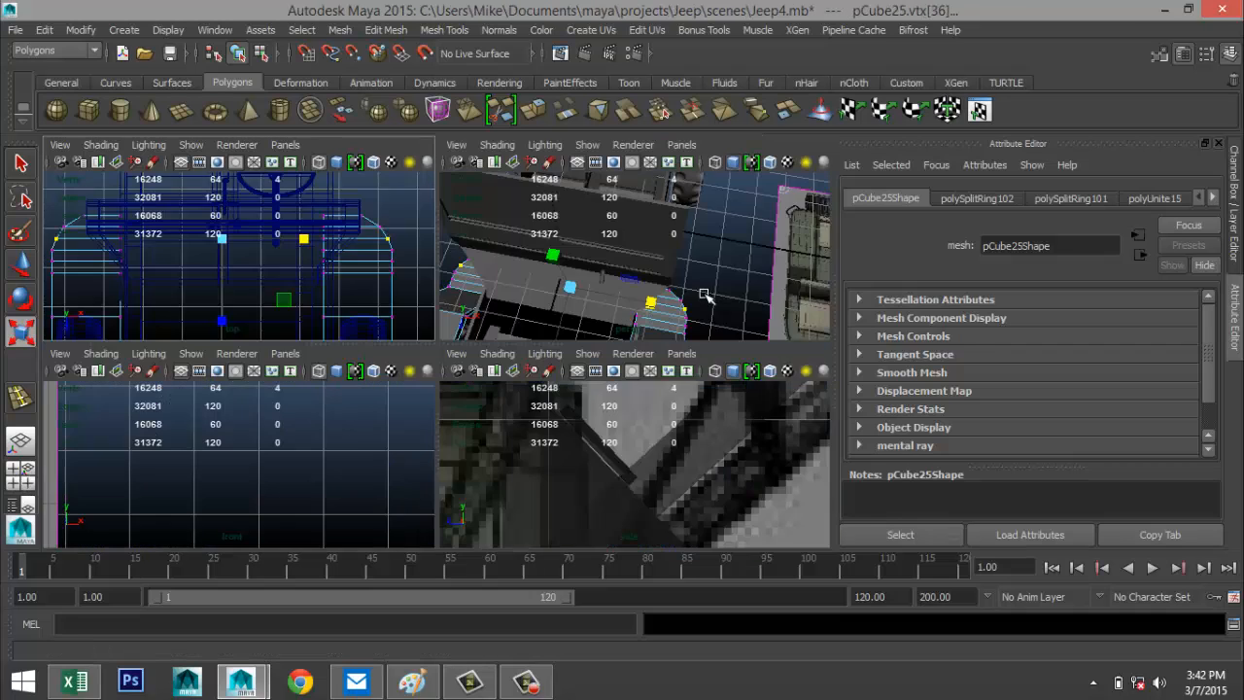
alt+drag(376, 462, 485, 471)
key(r)
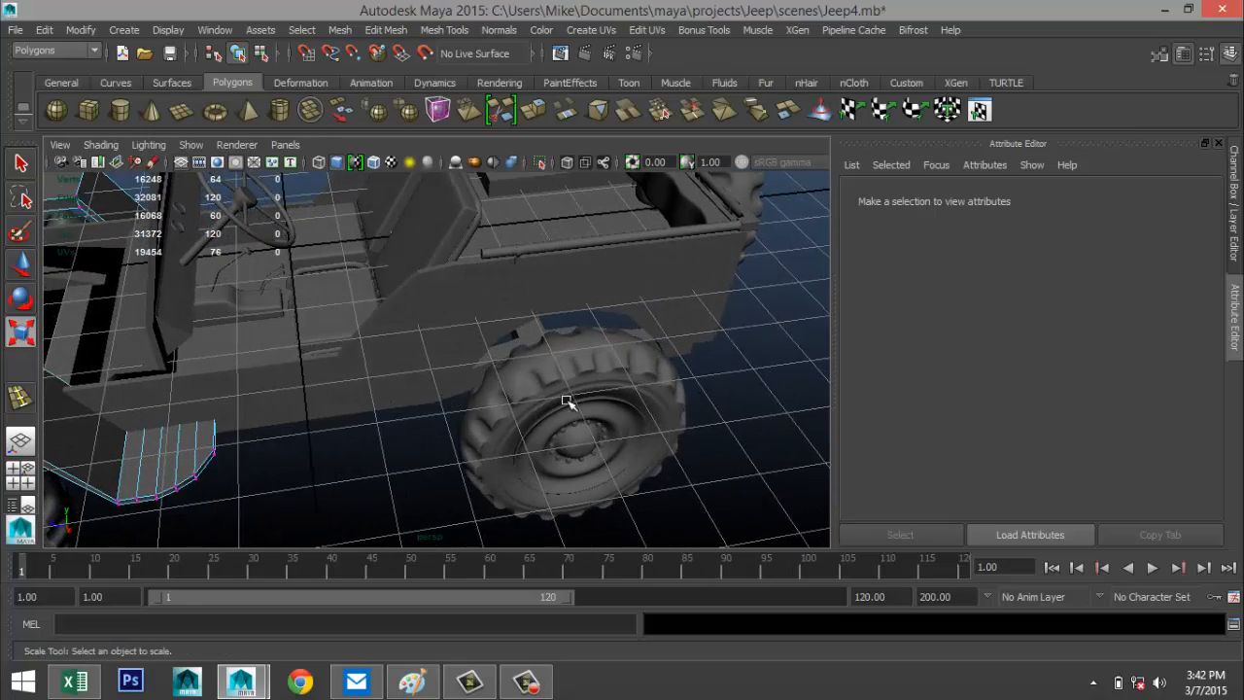
alt+middle_drag(542, 404, 532, 380)
alt+drag(531, 380, 583, 408)
alt+right_drag(583, 408, 505, 389)
click(88, 109)
drag(572, 496, 678, 396)
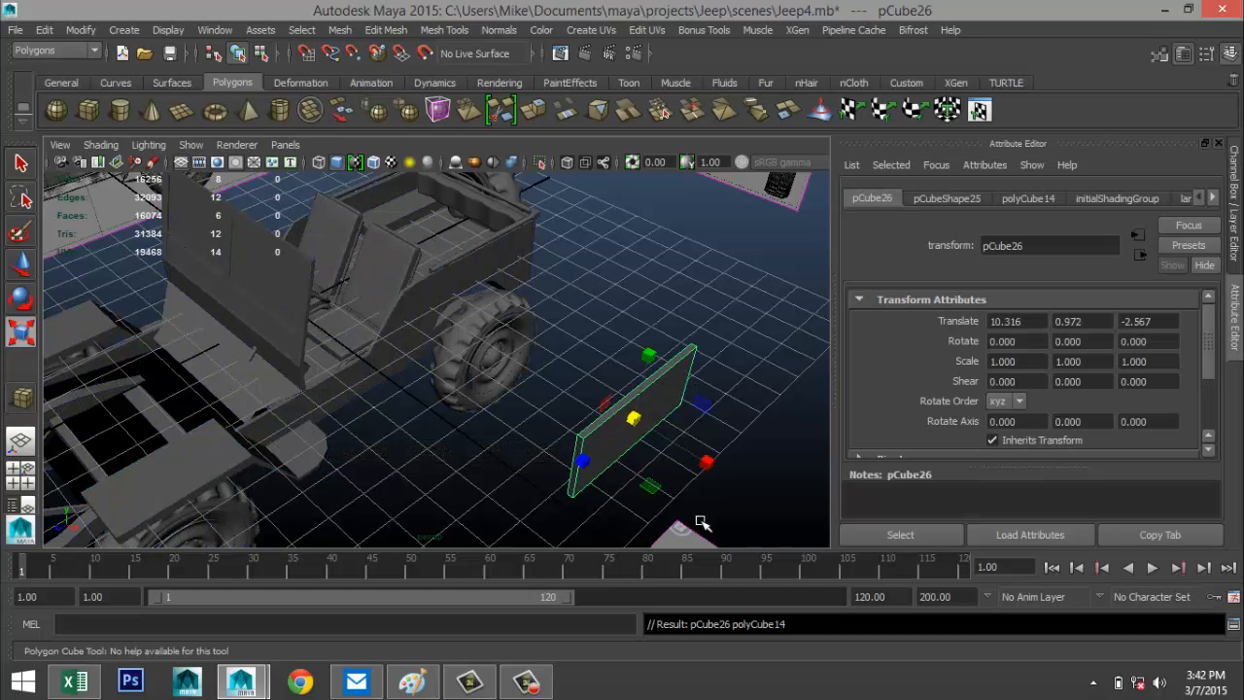
Step: Move the new panel along X to 2.674, against the side of the jeep body, and show all four views
key(w)
drag(714, 469, 447, 355)
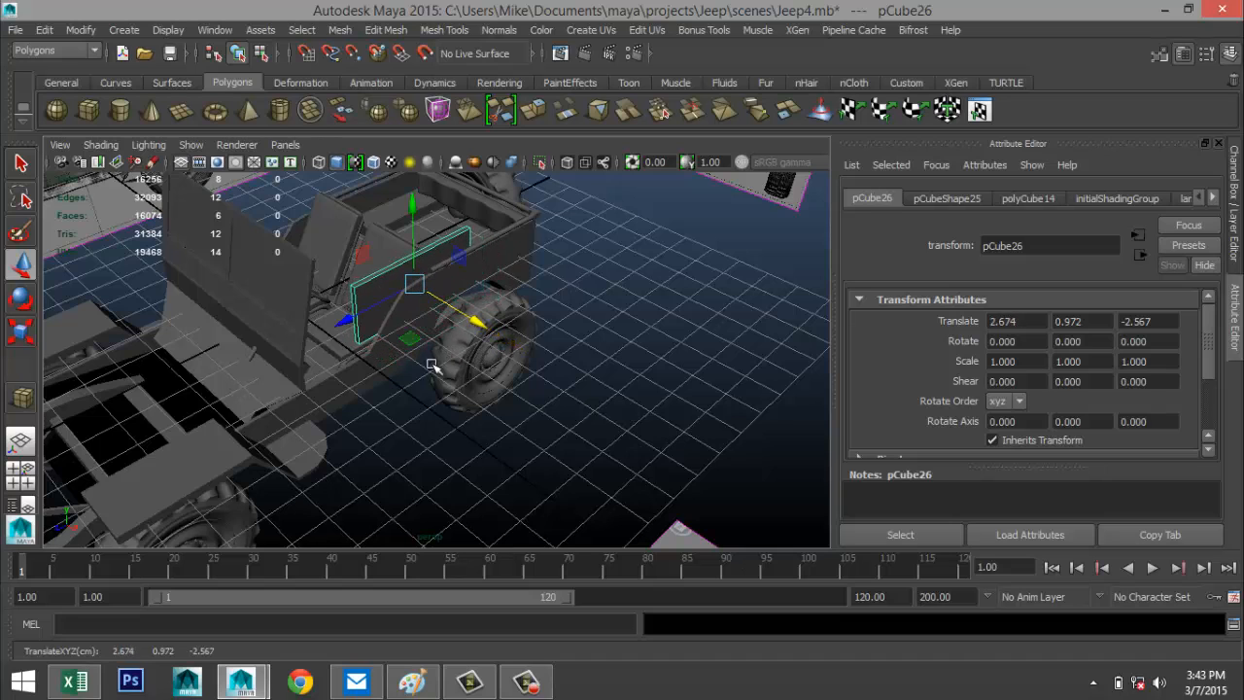
click(25, 474)
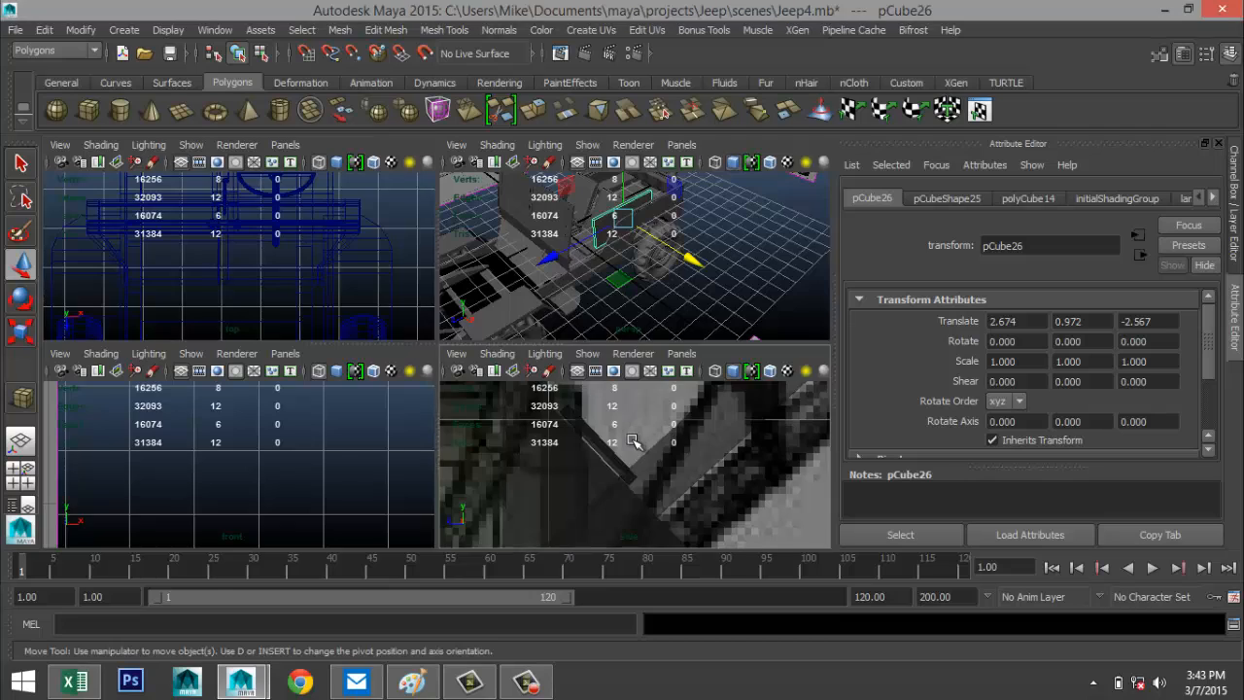
Step: In the side view, move the new panel to Y -0.650 and Z -4.819, over the jeep's rear wheel
key(space)
scroll(625, 445, down, 8)
scroll(622, 446, up, 2)
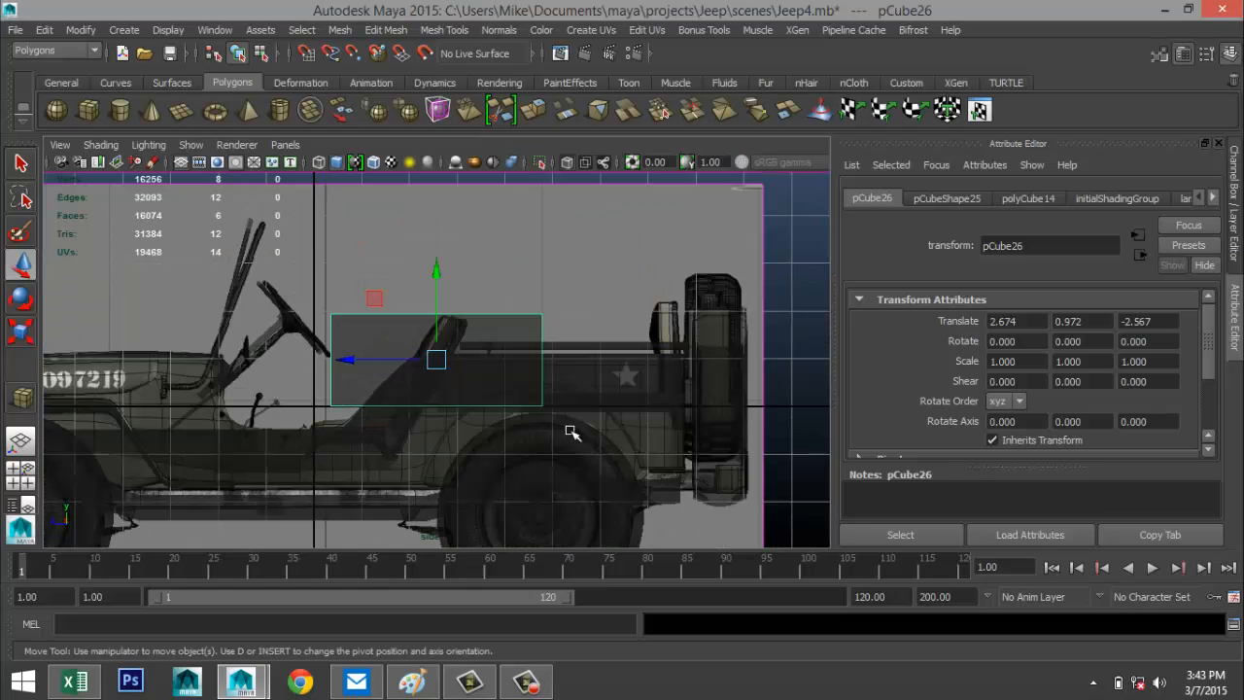
drag(435, 288, 468, 352)
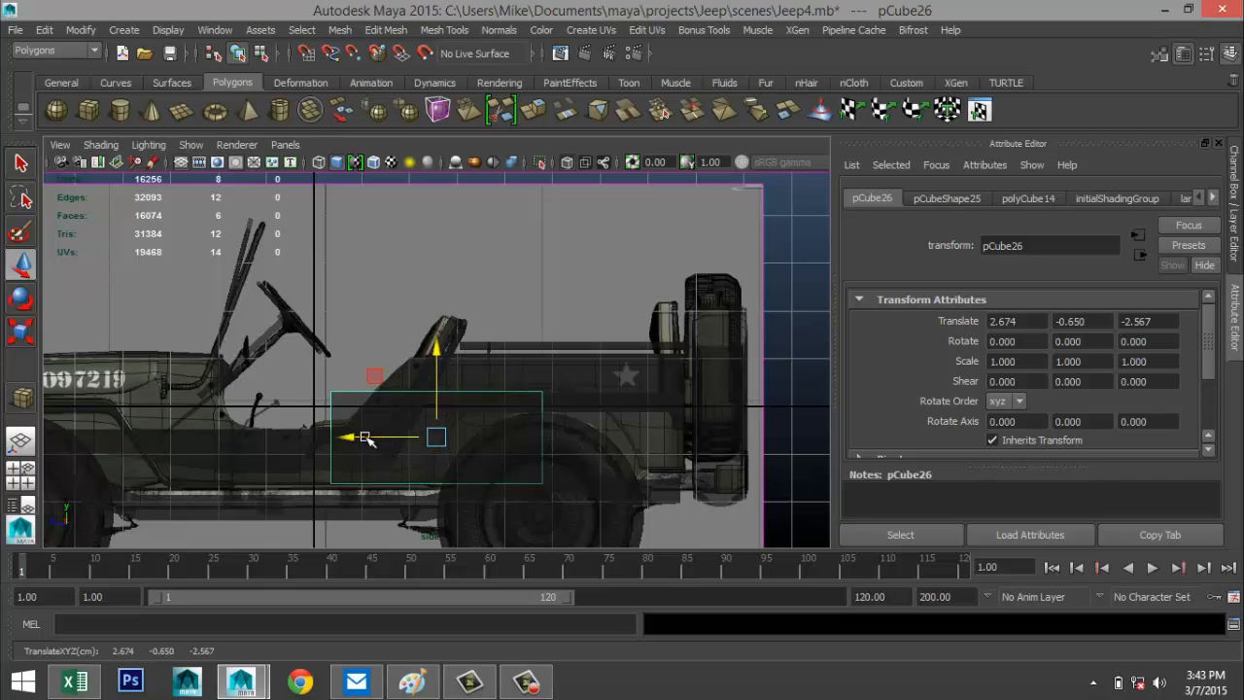
drag(356, 438, 472, 440)
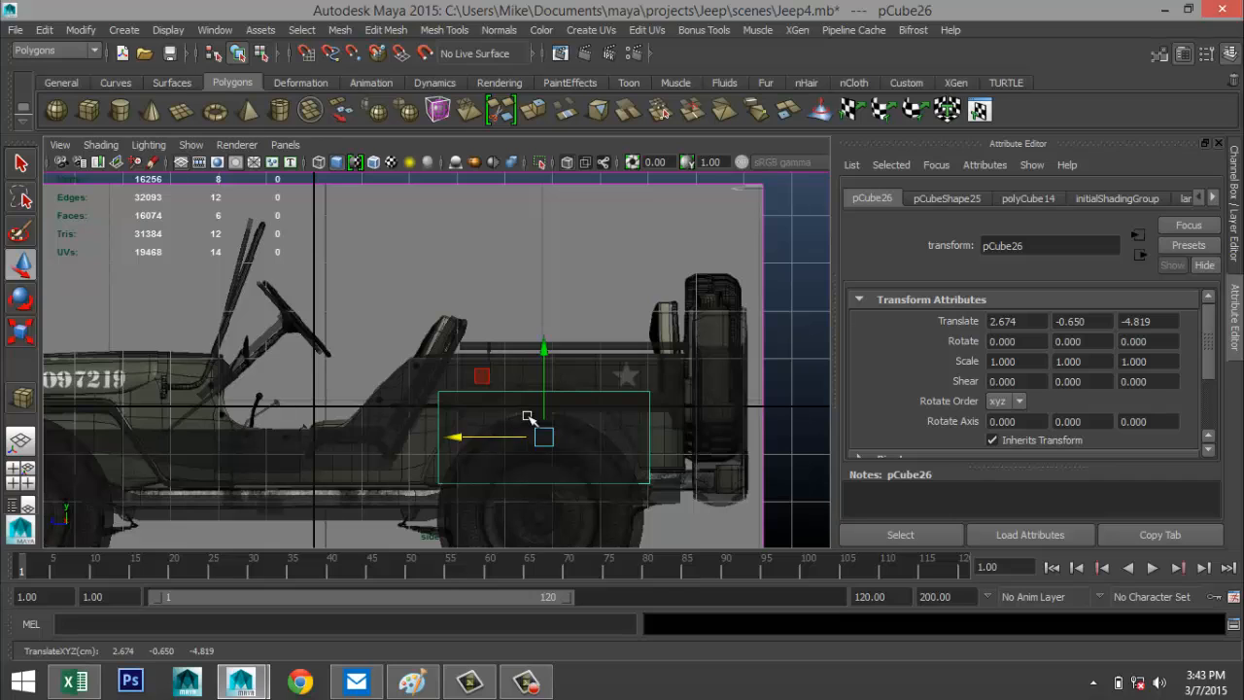
Step: Try to pick the new panel's vertices over the rear wheel in the side view
right_drag(579, 391, 501, 272)
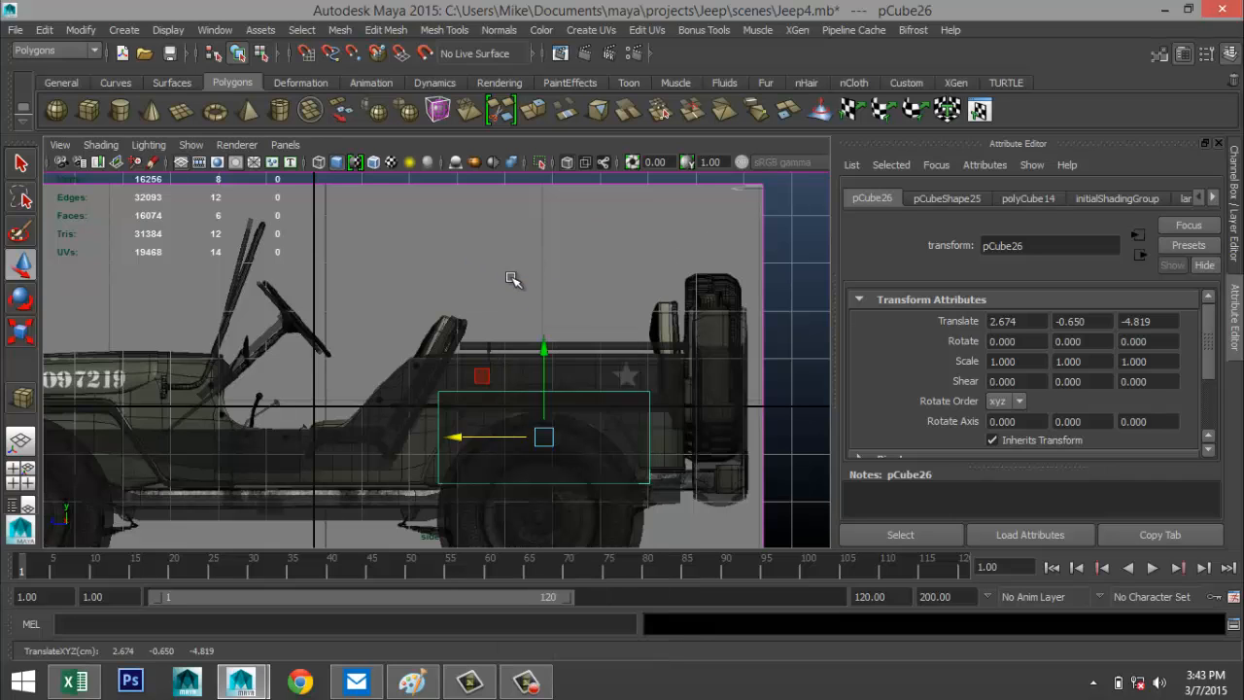
click(472, 489)
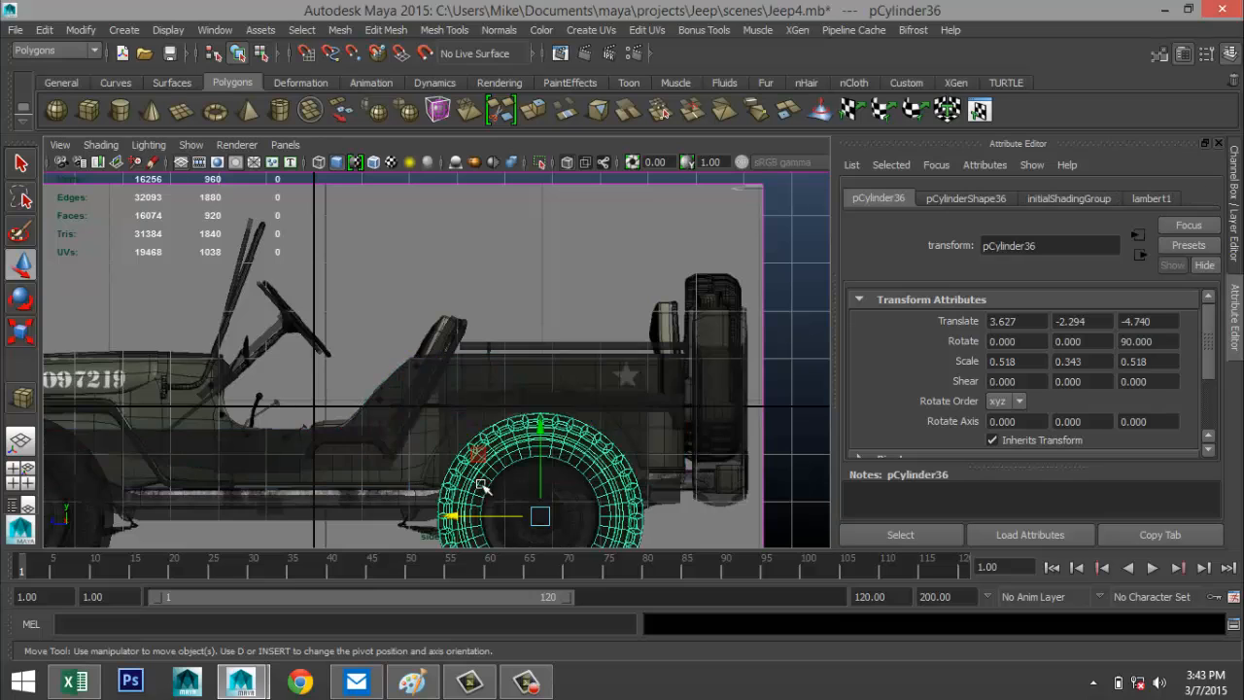
click(627, 434)
click(563, 428)
click(627, 415)
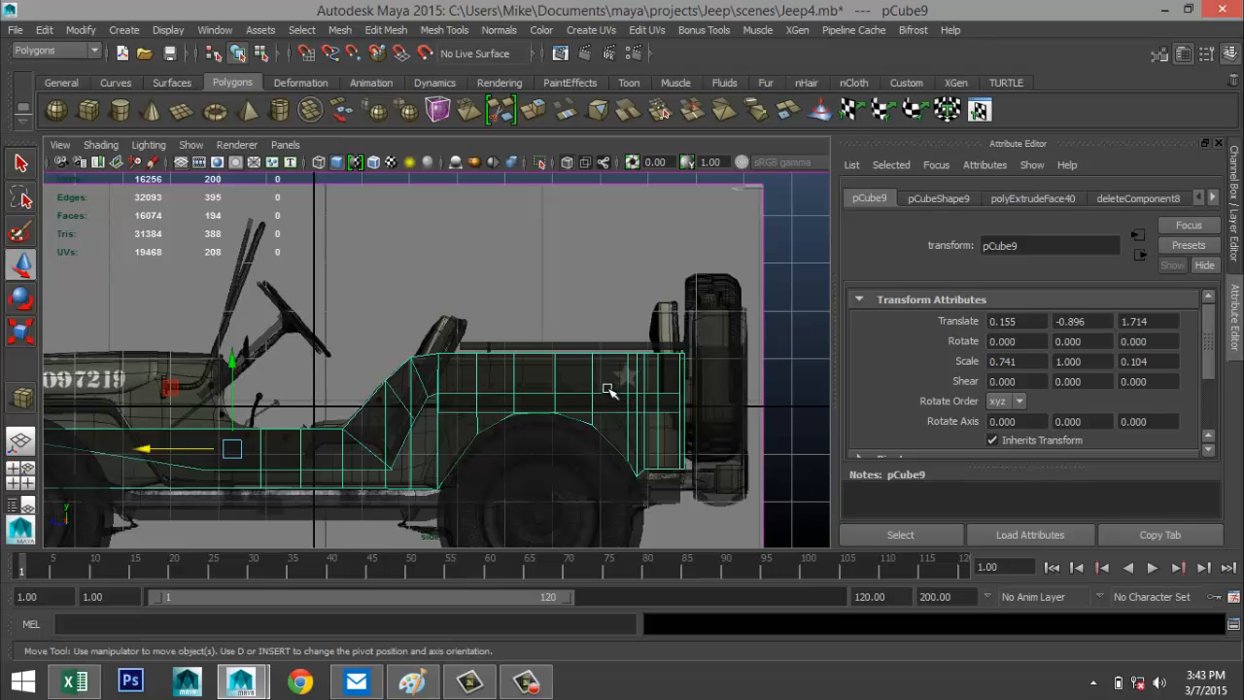
Step: Select the new panel in the perspective view, close up between the body side and the rear wheel
click(22, 475)
key(space)
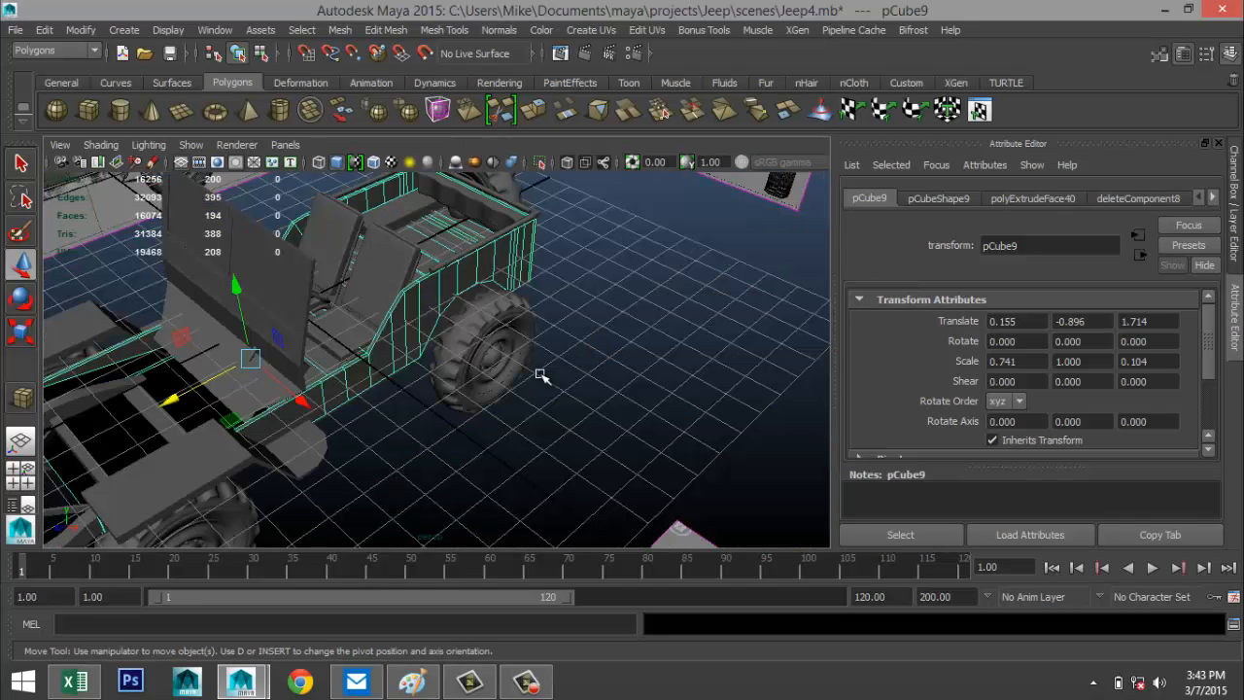
scroll(532, 377, up, 8)
click(502, 413)
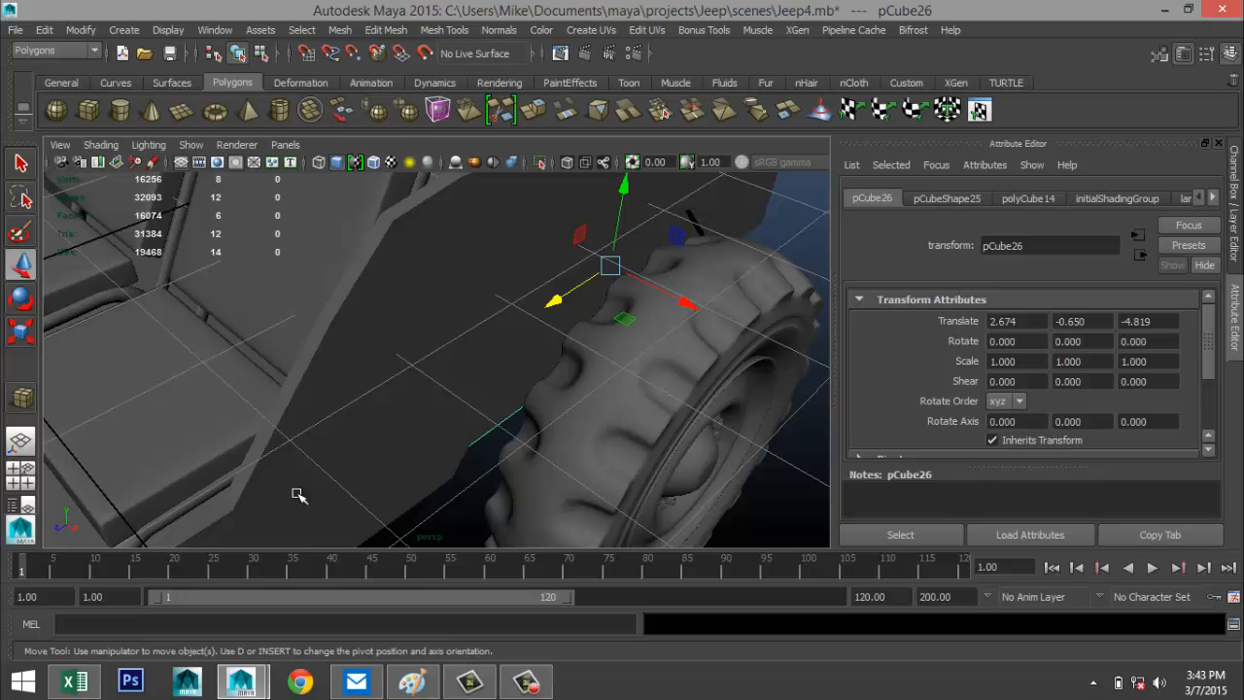
Step: Try again to edit the panel's vertices in the side view, in front of the rear wheel's hub
click(25, 480)
key(space)
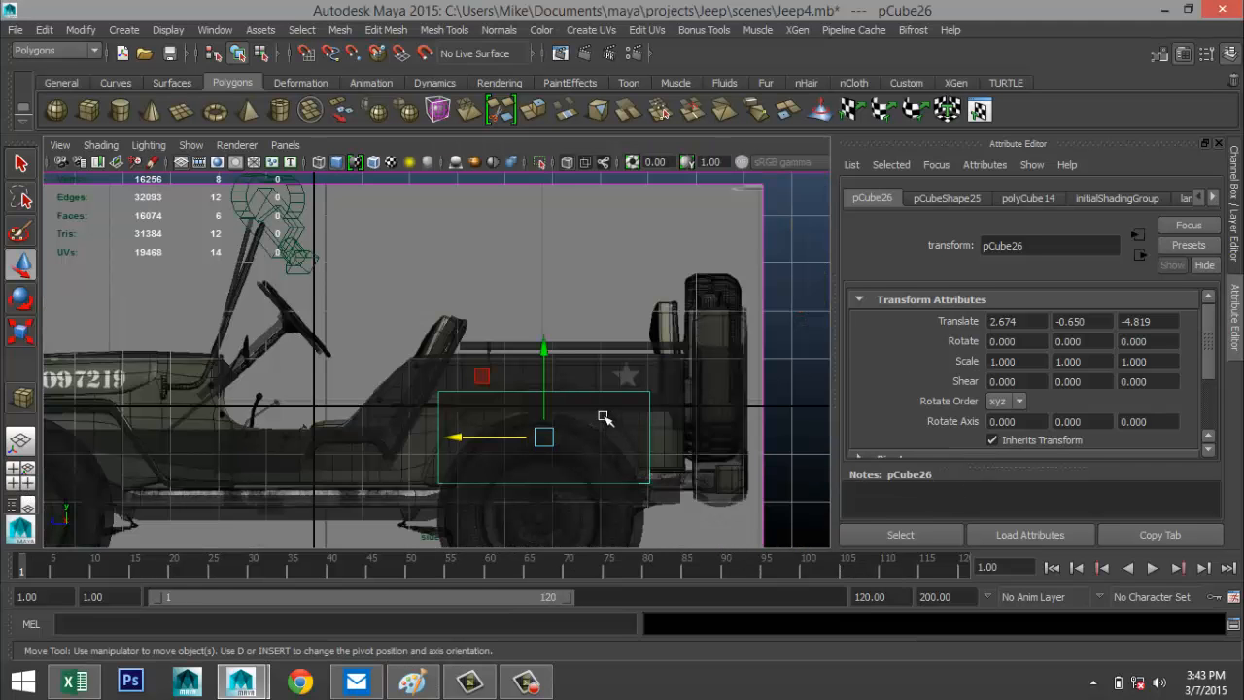
right_drag(590, 392, 525, 272)
click(549, 473)
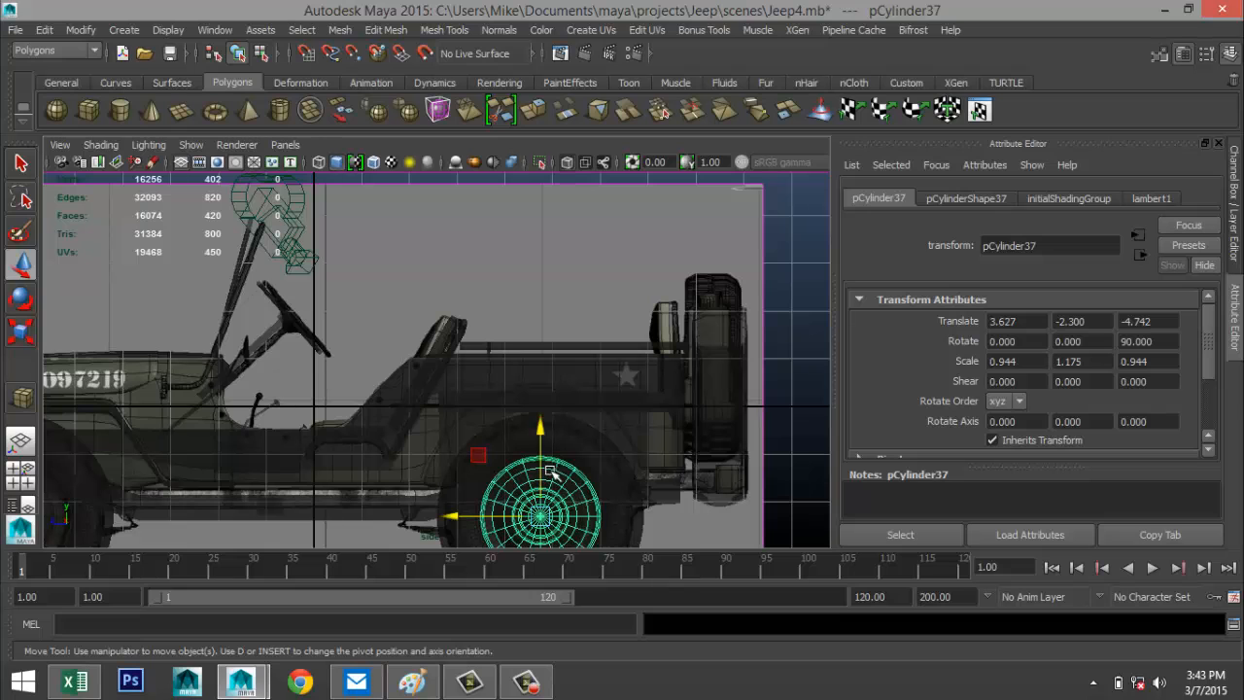
Step: Select the panel's two lower rear vertices in a perspective view from behind the jeep
click(24, 475)
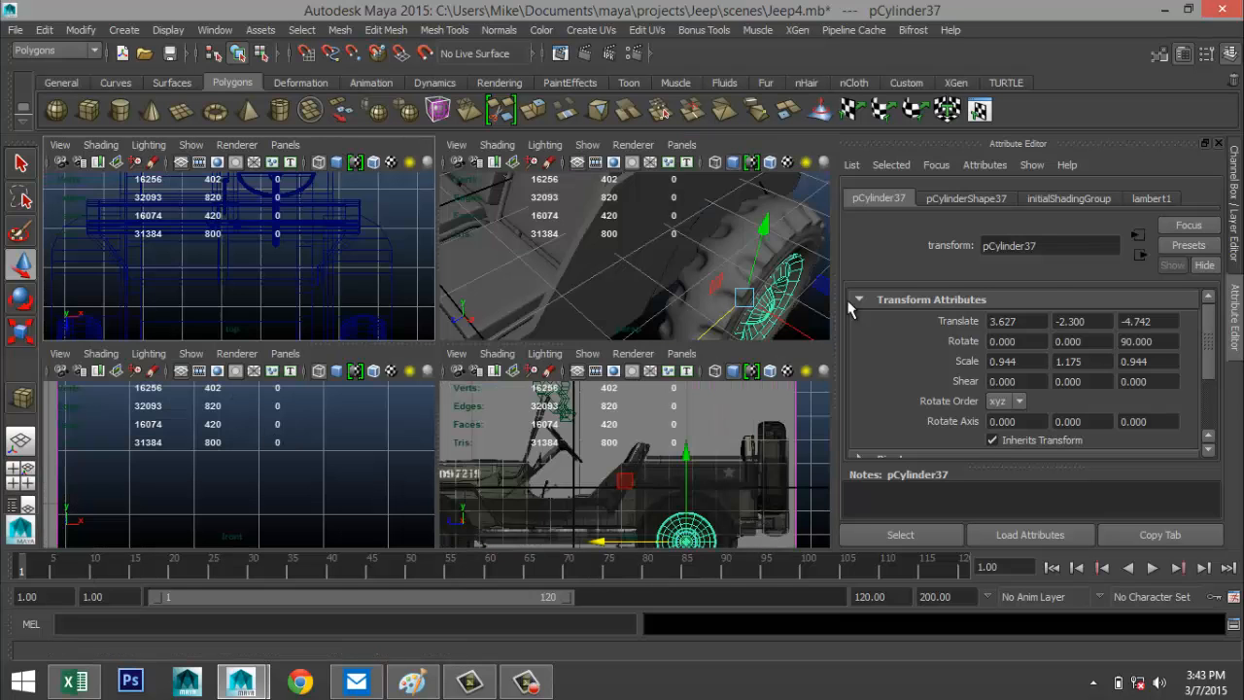
alt+drag(604, 402, 552, 359)
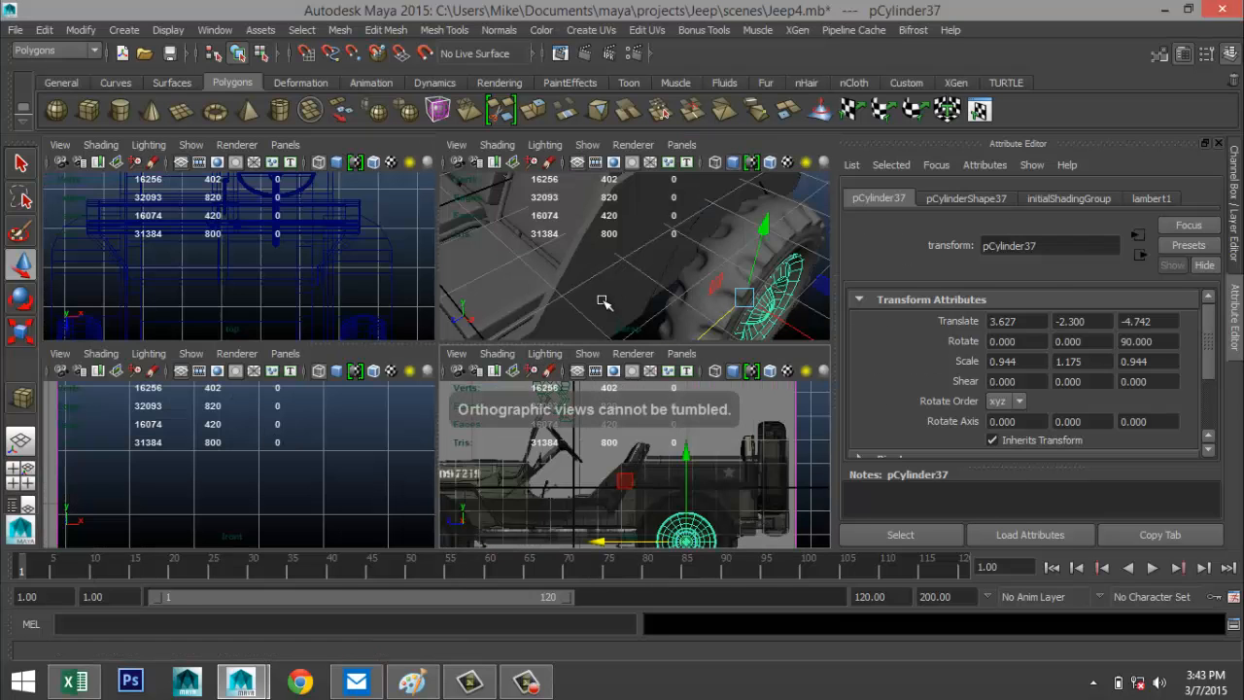
key(space)
alt+drag(622, 289, 570, 320)
click(561, 304)
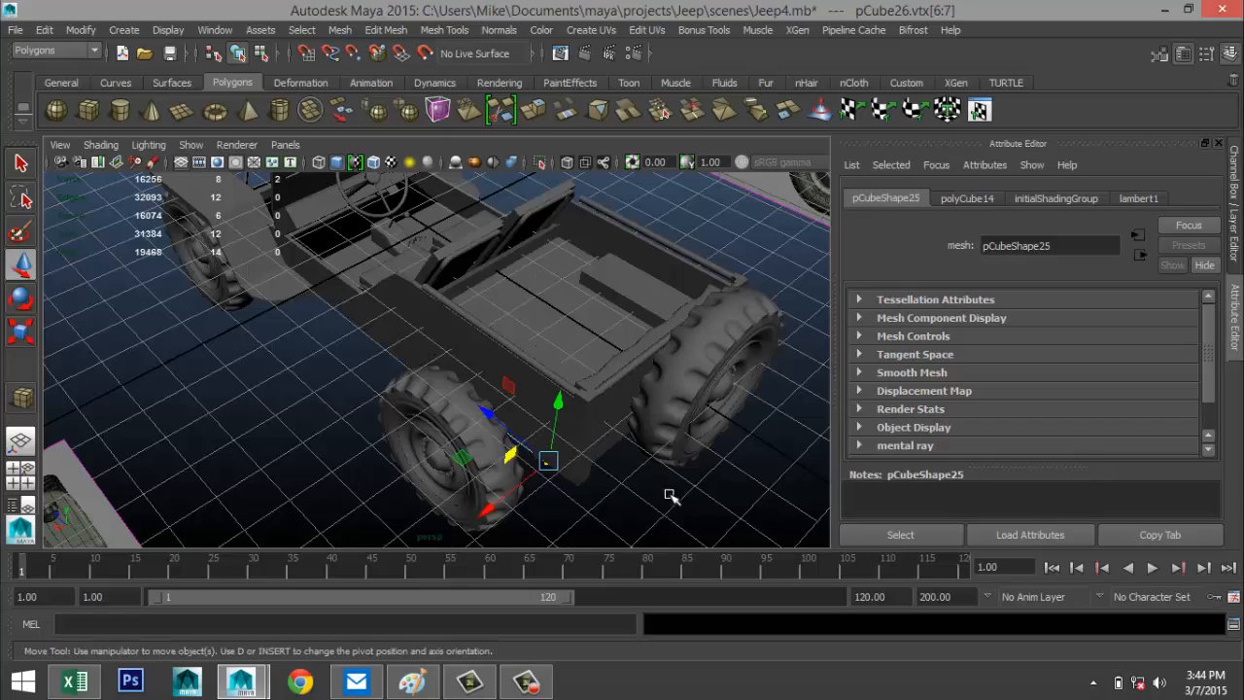
Step: Duplicate the wheel-side panel and move the copy along X to 2.634, against the opposite body side in the top view
click(578, 476)
click(521, 449)
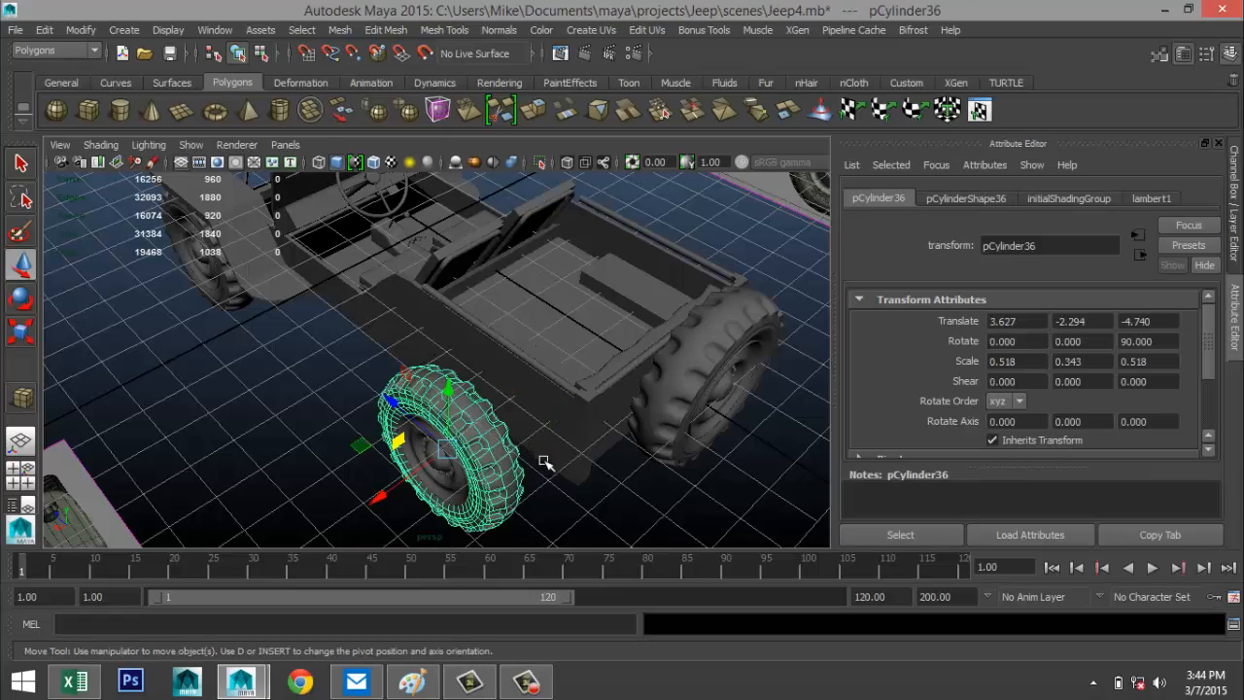
key(4)
scroll(569, 477, up, 5)
alt+drag(622, 463, 573, 330)
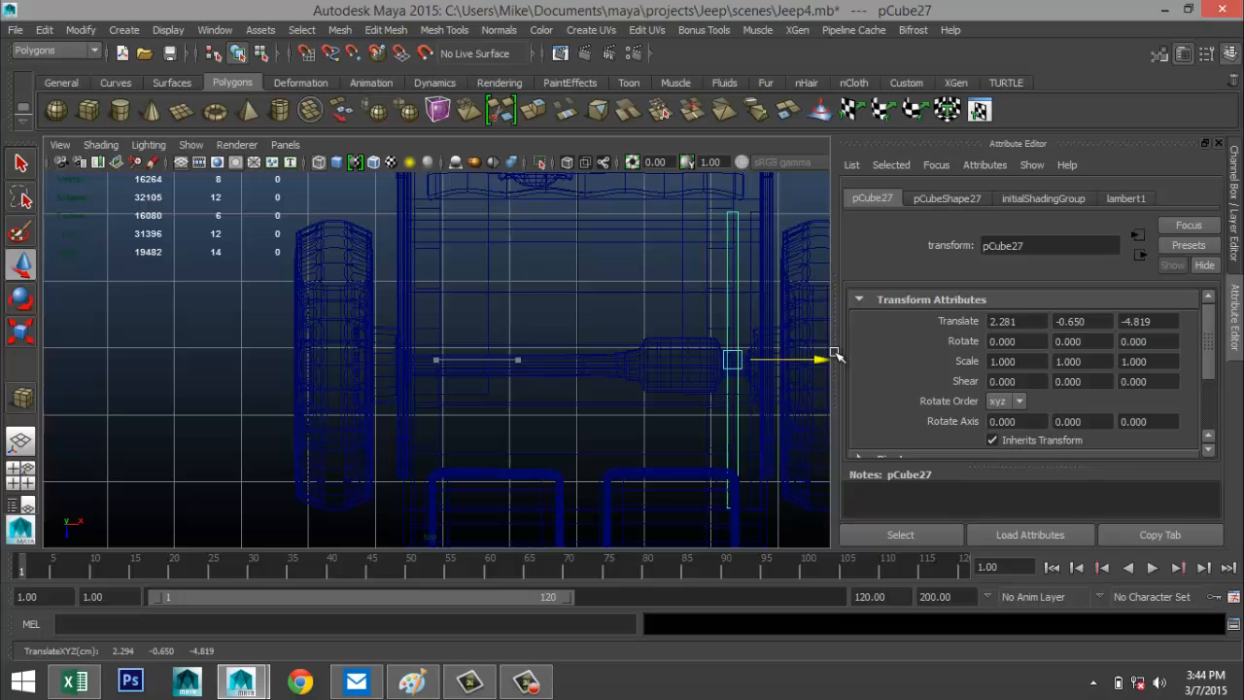
drag(832, 356, 846, 358)
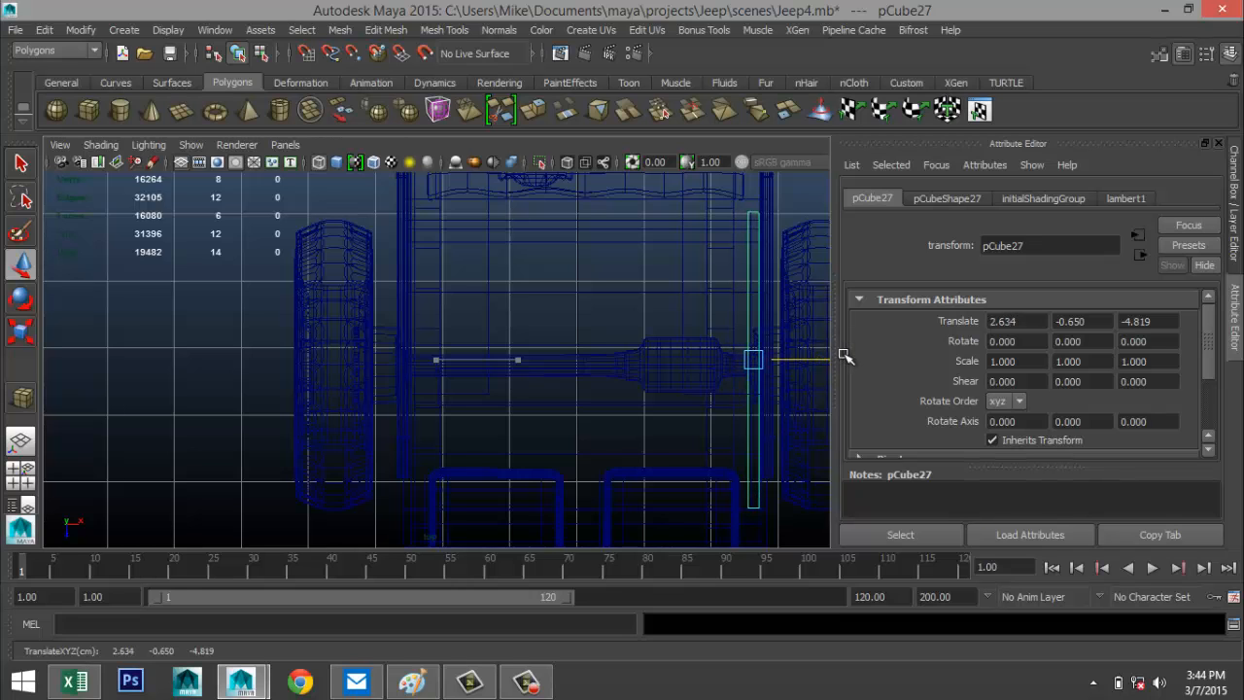
Step: Examine the wheel-side panels on the shaded jeep from the rear and the side in the perspective view
click(22, 474)
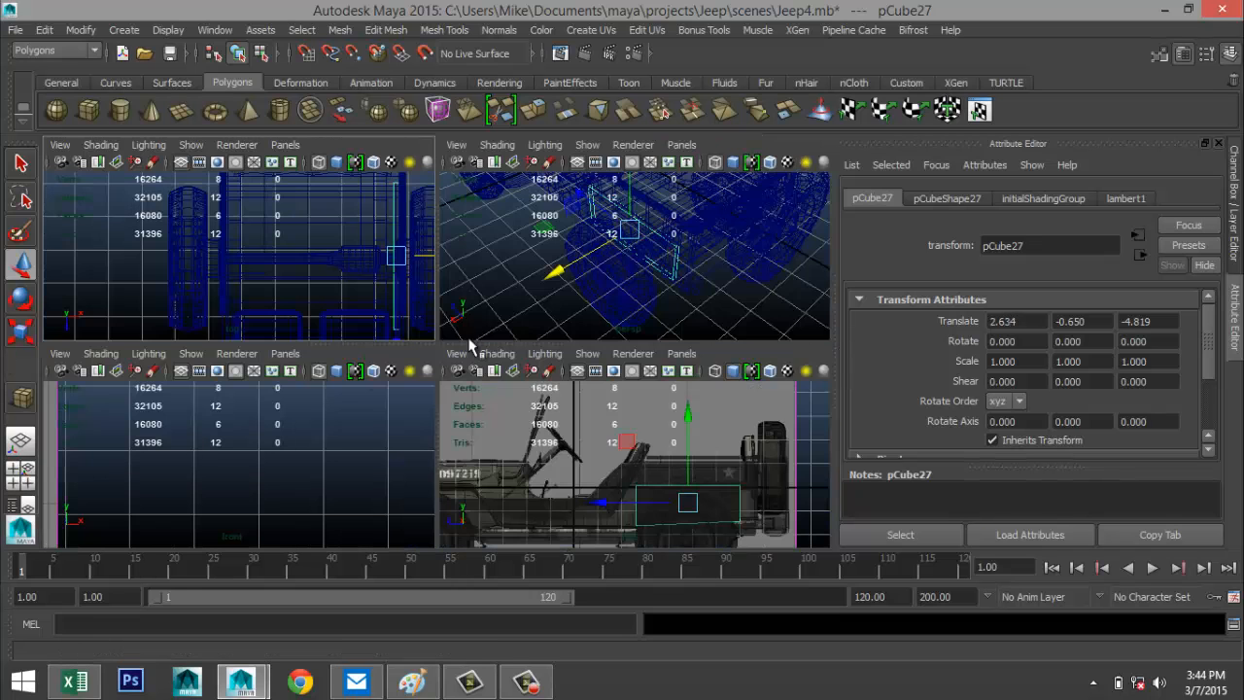
key(space)
key(5)
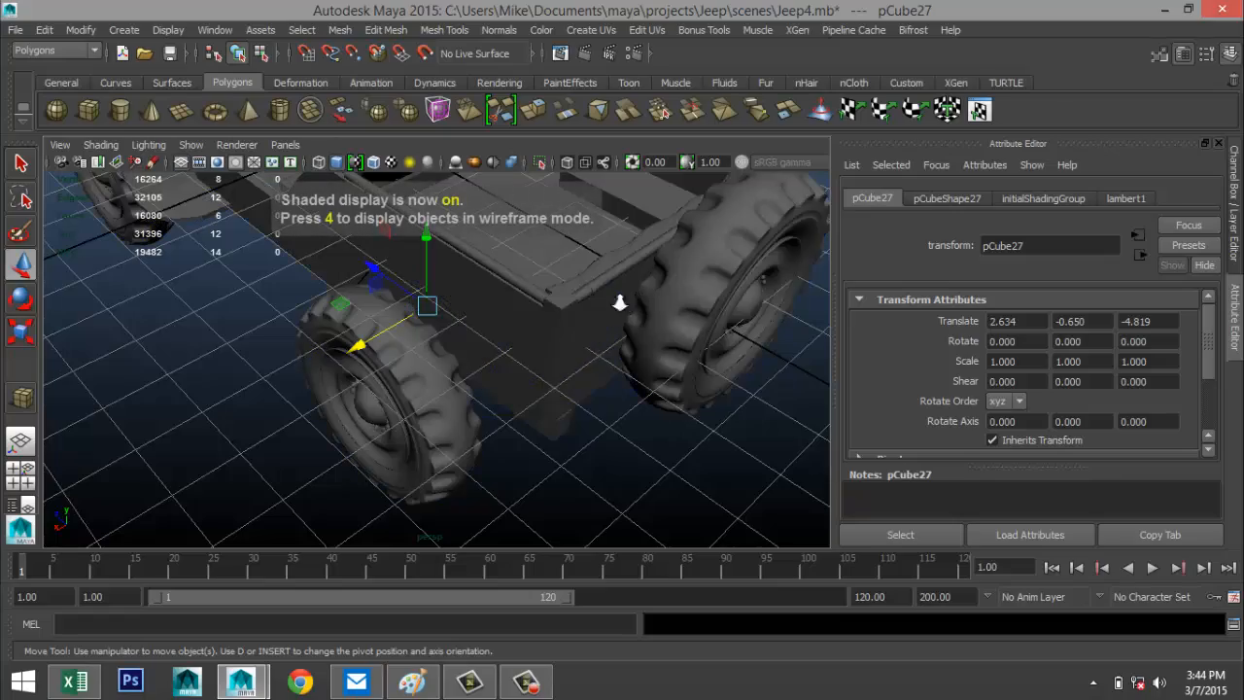
alt+drag(618, 302, 320, 256)
scroll(398, 291, down, 7)
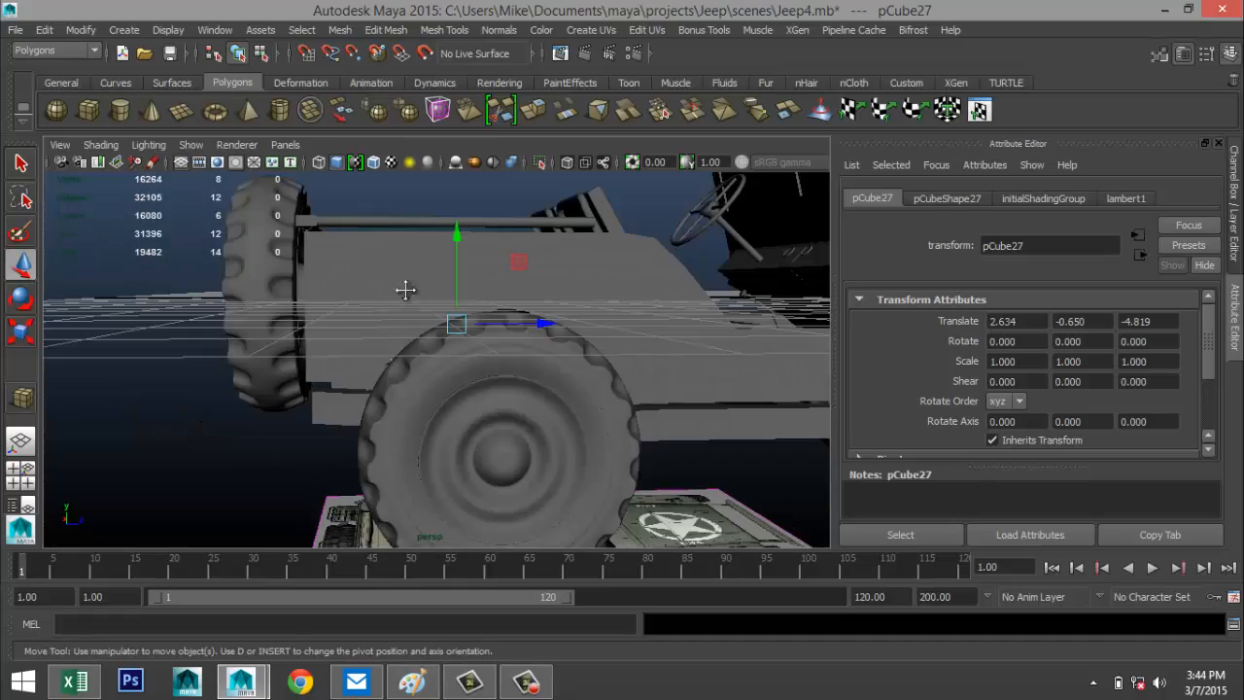
alt+middle_drag(405, 289, 355, 249)
alt+drag(356, 249, 447, 327)
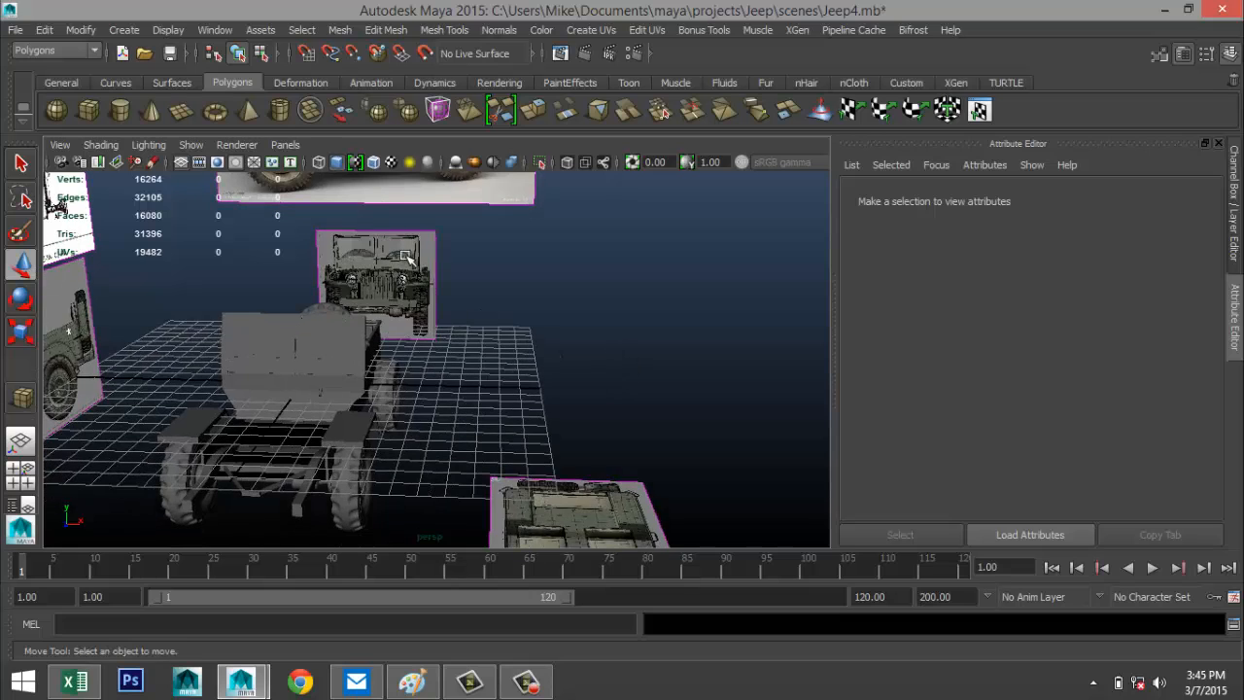
Step: Move the front-view reference image along X to 15.264, clear of the jeep model
click(427, 291)
drag(472, 290, 648, 306)
alt+middle_drag(658, 355, 428, 372)
scroll(530, 346, up, 3)
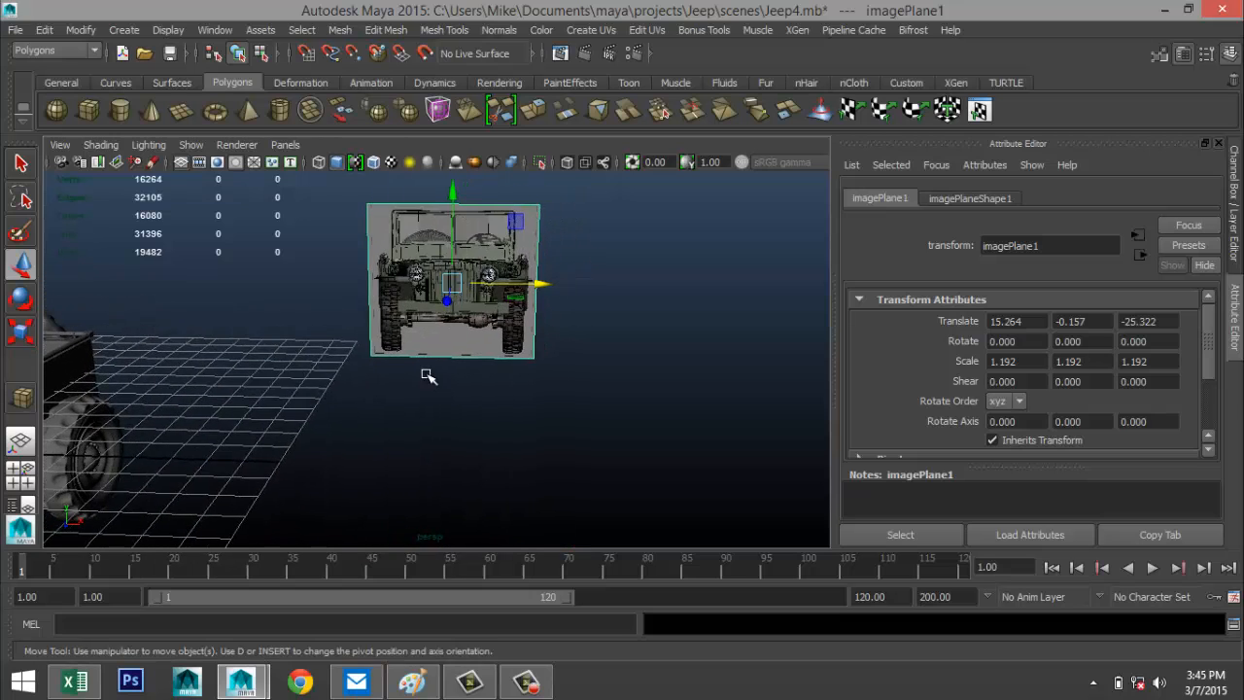
mouse_move(428, 374)
alt+mouse_down()
mouse_move(453, 362)
mouse_move(439, 361)
alt+mouse_up()
Step: Draw a polygon cube above the top-view reference image beside the jeep and scale it along Z to 0.308
click(90, 110)
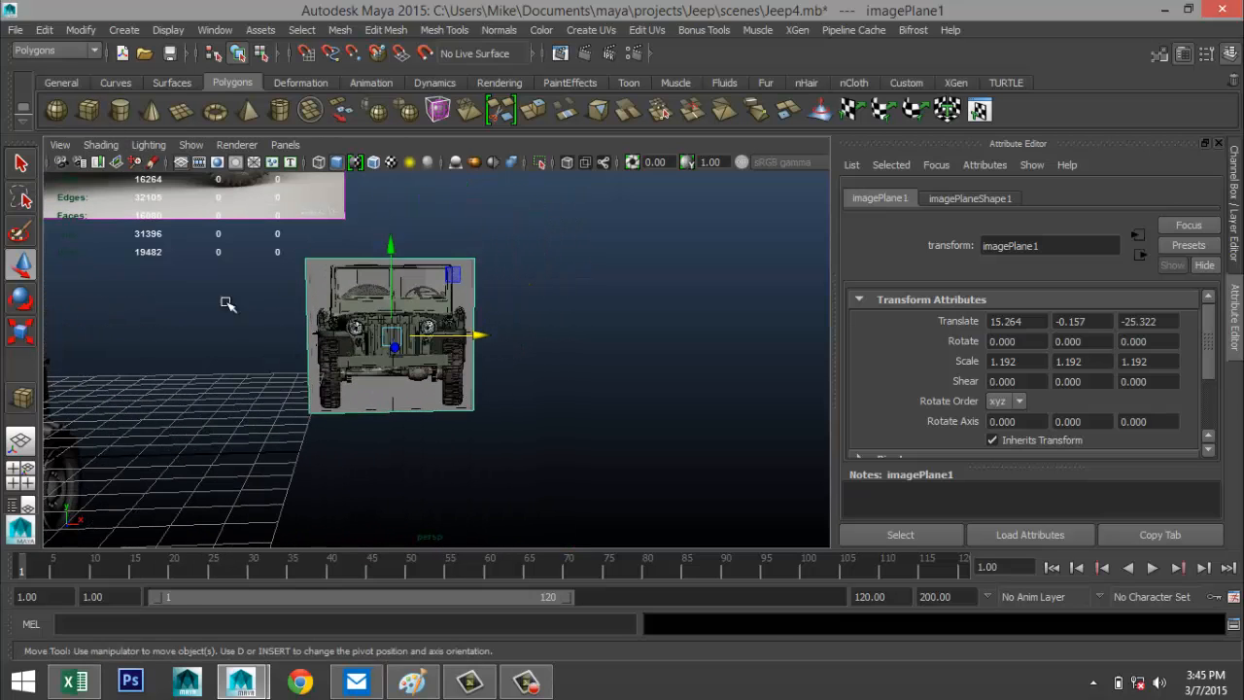
drag(276, 457, 472, 493)
drag(472, 493, 474, 418)
alt+drag(544, 379, 566, 457)
key(r)
scroll(447, 472, down, 3)
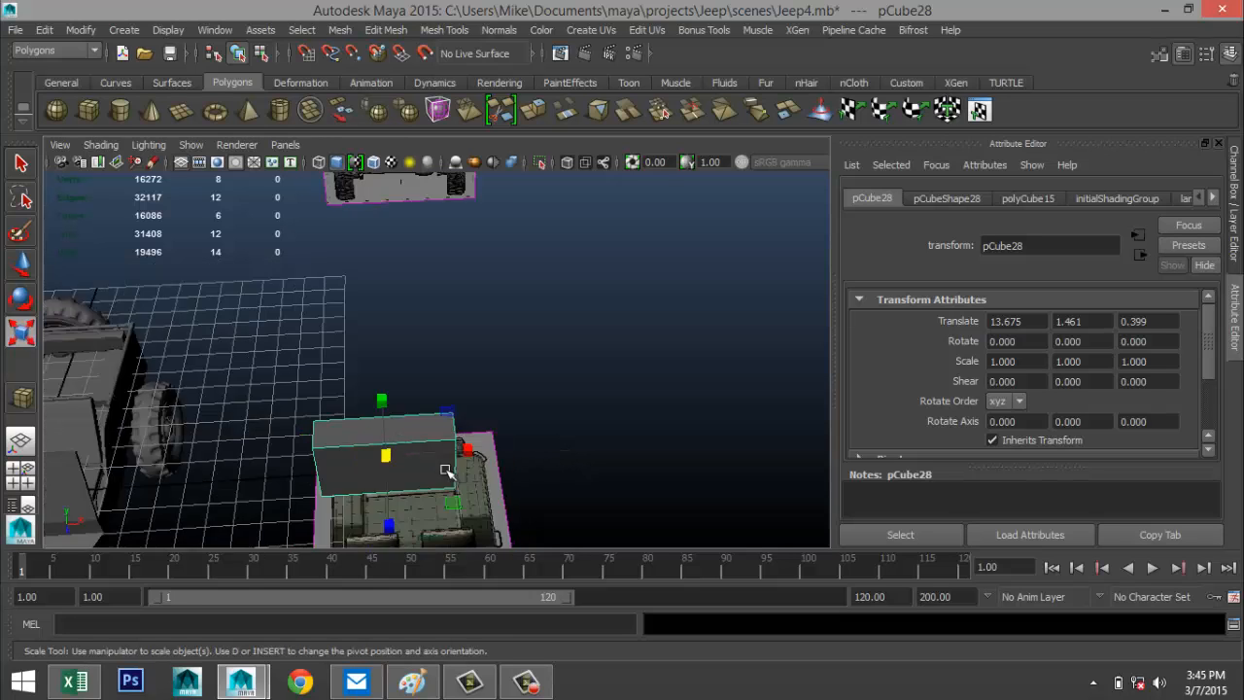
alt+drag(445, 471, 402, 445)
Step: In the front view, move the cube to X 15.288 and Y 0.171, over the grille of the reference image
key(space)
key(space)
key(w)
drag(444, 273, 447, 311)
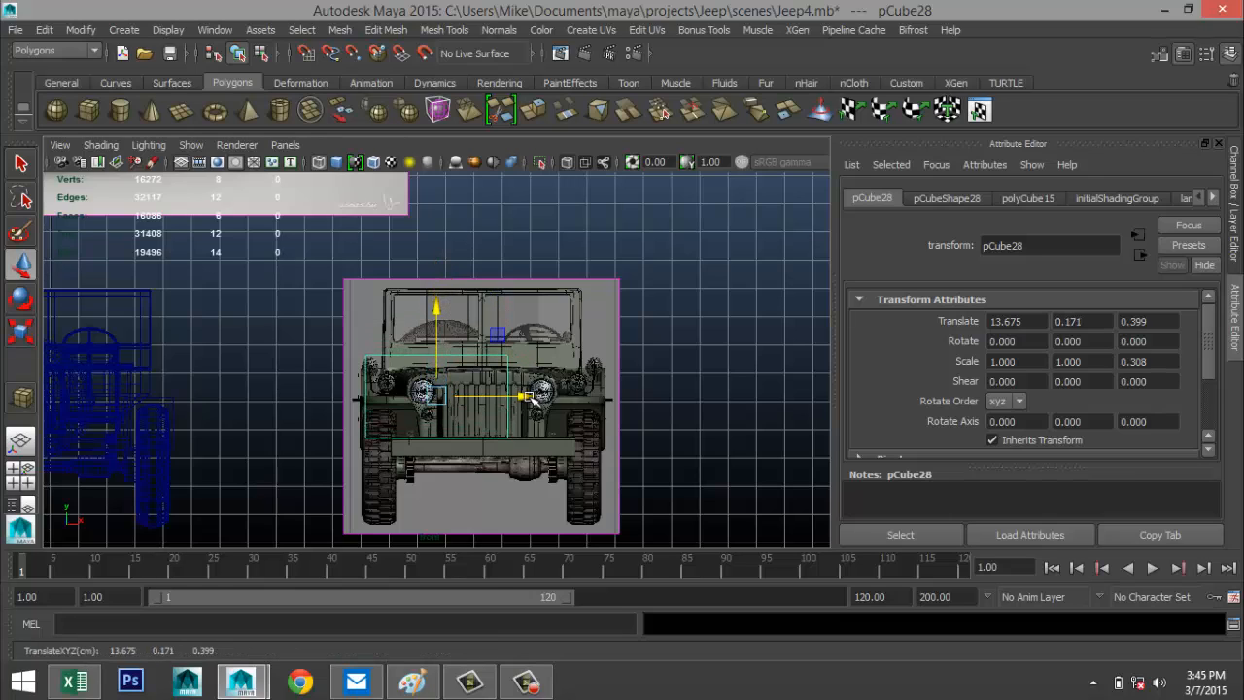
drag(530, 398, 580, 396)
Step: Scale the cube along X to 0.894 to match the grille's width
key(f)
key(r)
drag(518, 360, 509, 359)
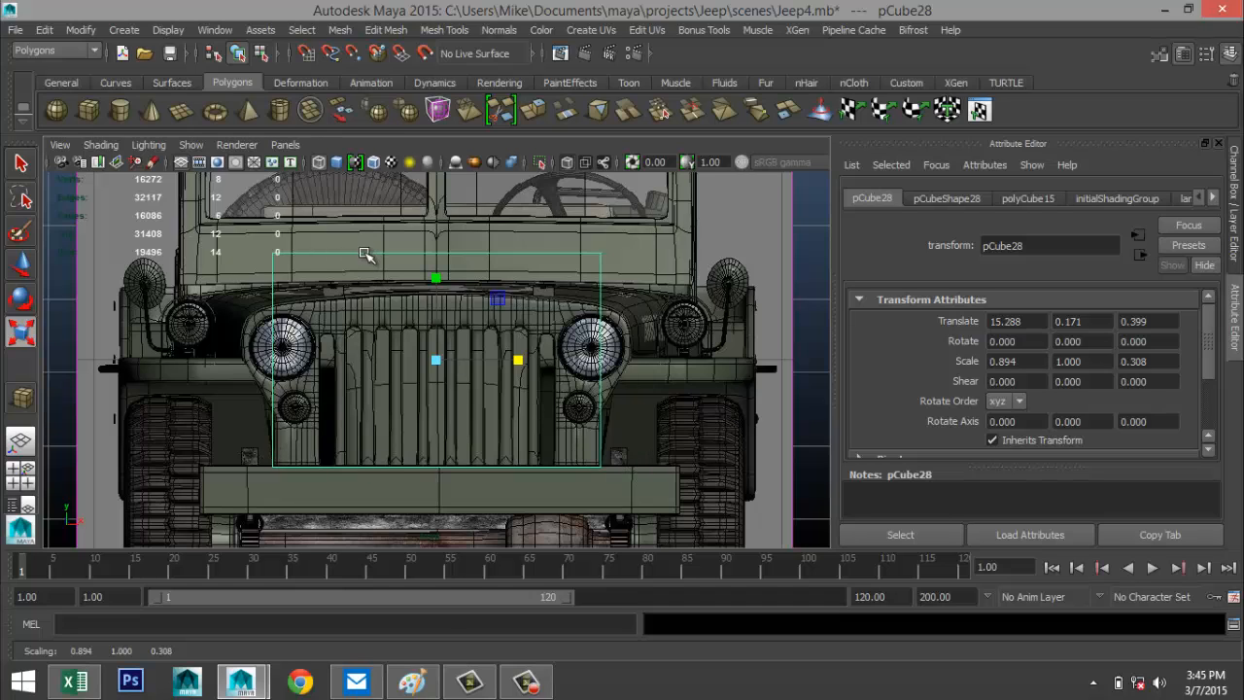
Step: Lower the cube's top vertices to the upper edge of the grille in the reference image
right_drag(365, 254, 311, 251)
drag(216, 239, 634, 281)
key(w)
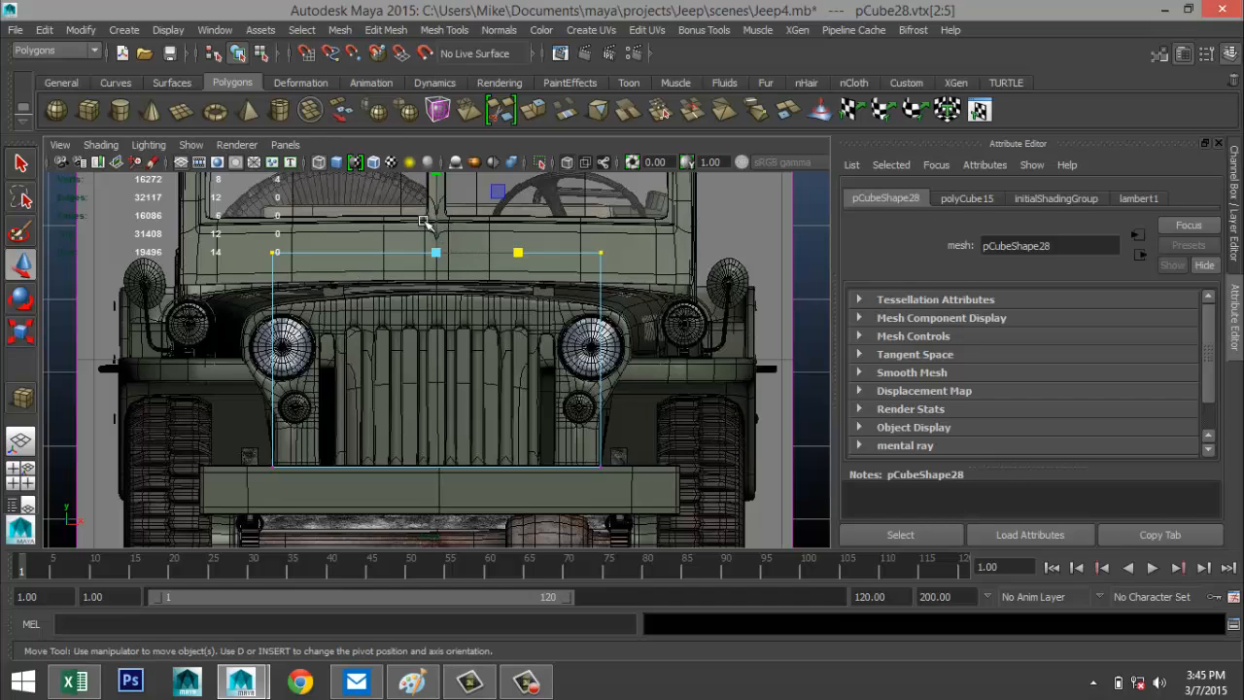
drag(437, 187, 443, 224)
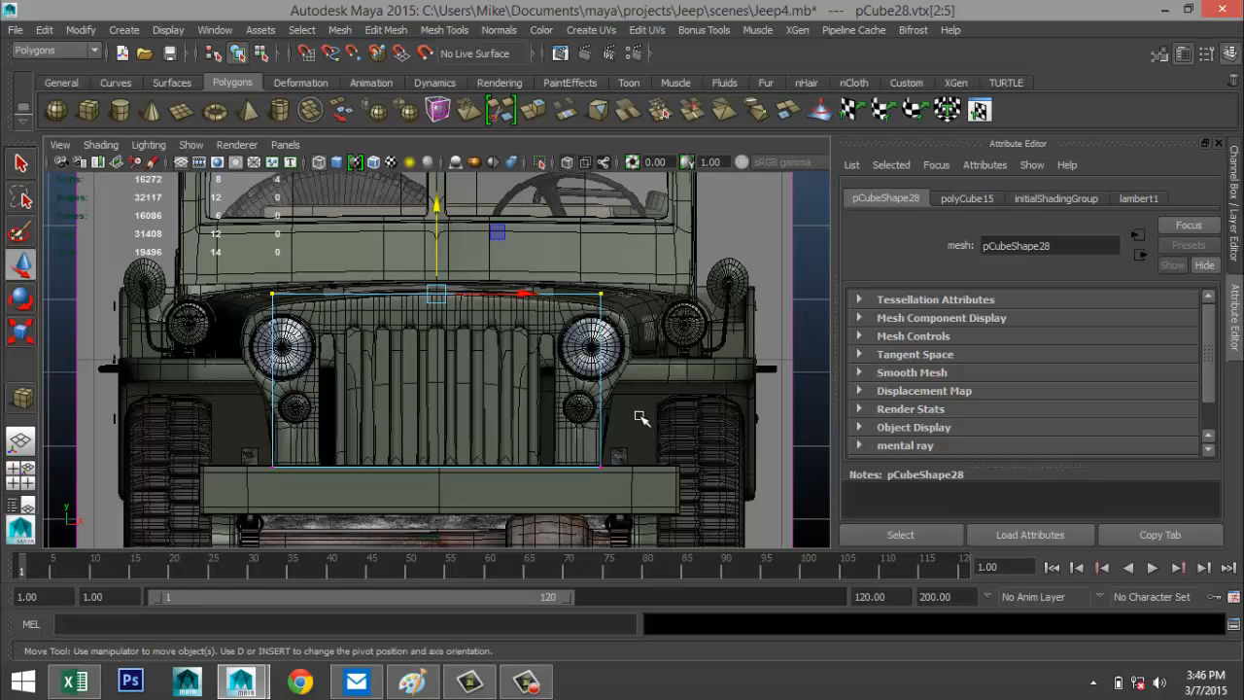
Step: Set up the Insert Edge Loop Tool and insert vertical edge loops along the first grille slots on the cube's left half
click(444, 29)
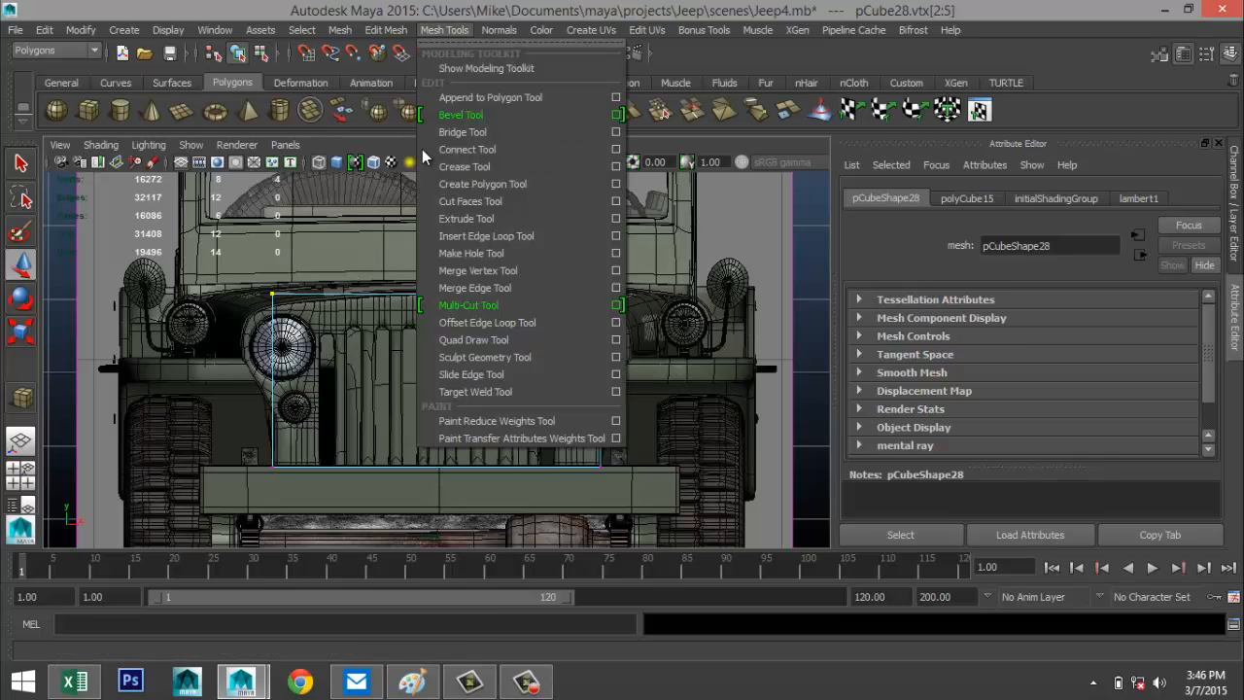
click(615, 236)
click(181, 279)
click(282, 143)
mouse_move(369, 293)
mouse_down()
mouse_move(349, 295)
mouse_move(360, 295)
mouse_up()
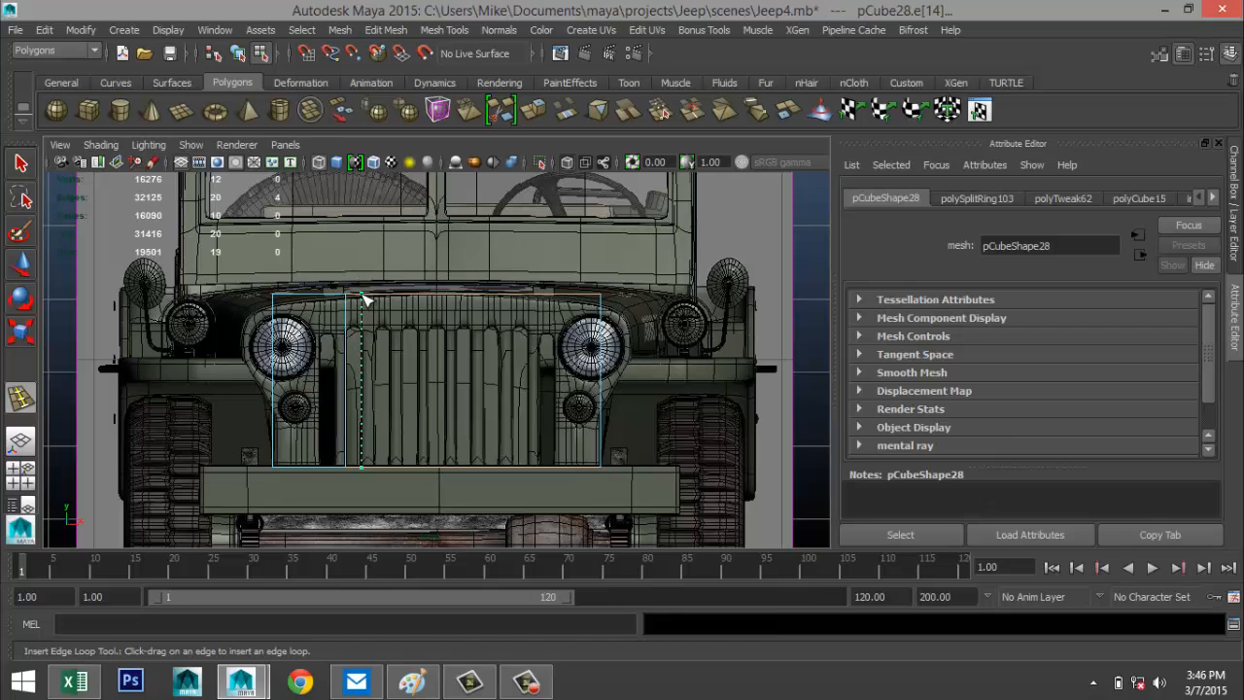
click(367, 299)
click(375, 297)
click(390, 297)
Step: Insert vertical edge loops for the remaining grille slots and outer openings, plus a horizontal loop along the slot tops
drag(433, 301, 412, 300)
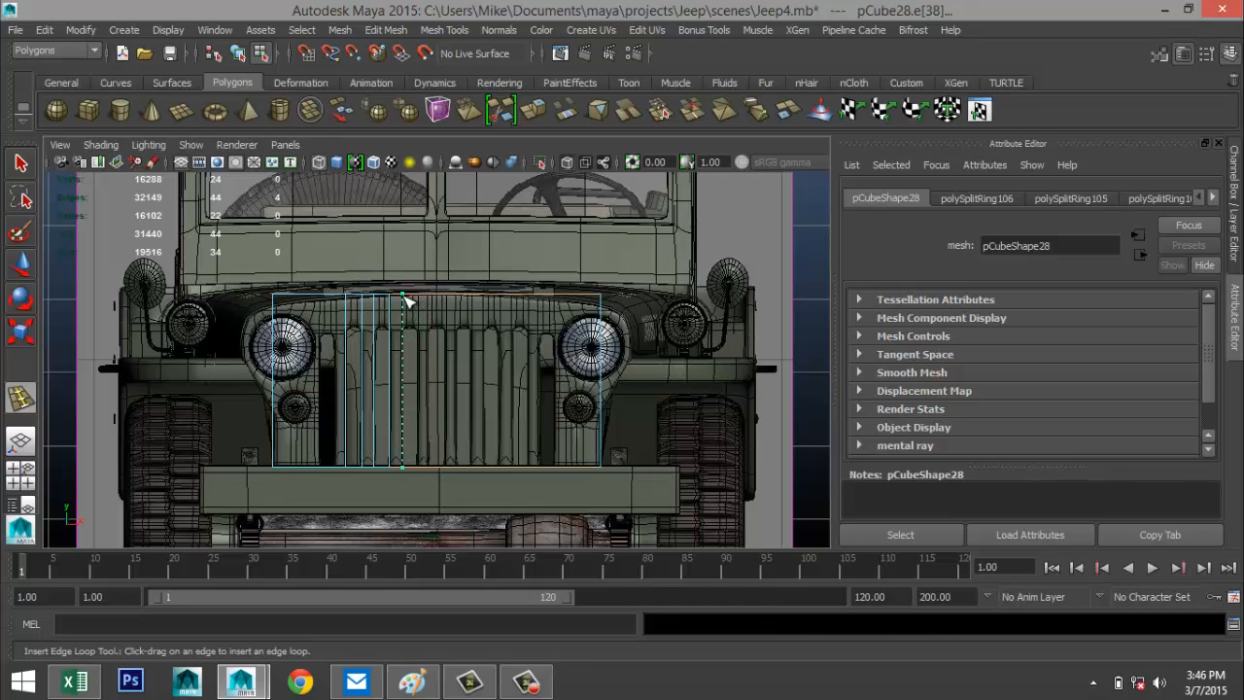
drag(408, 302, 458, 301)
drag(481, 300, 487, 303)
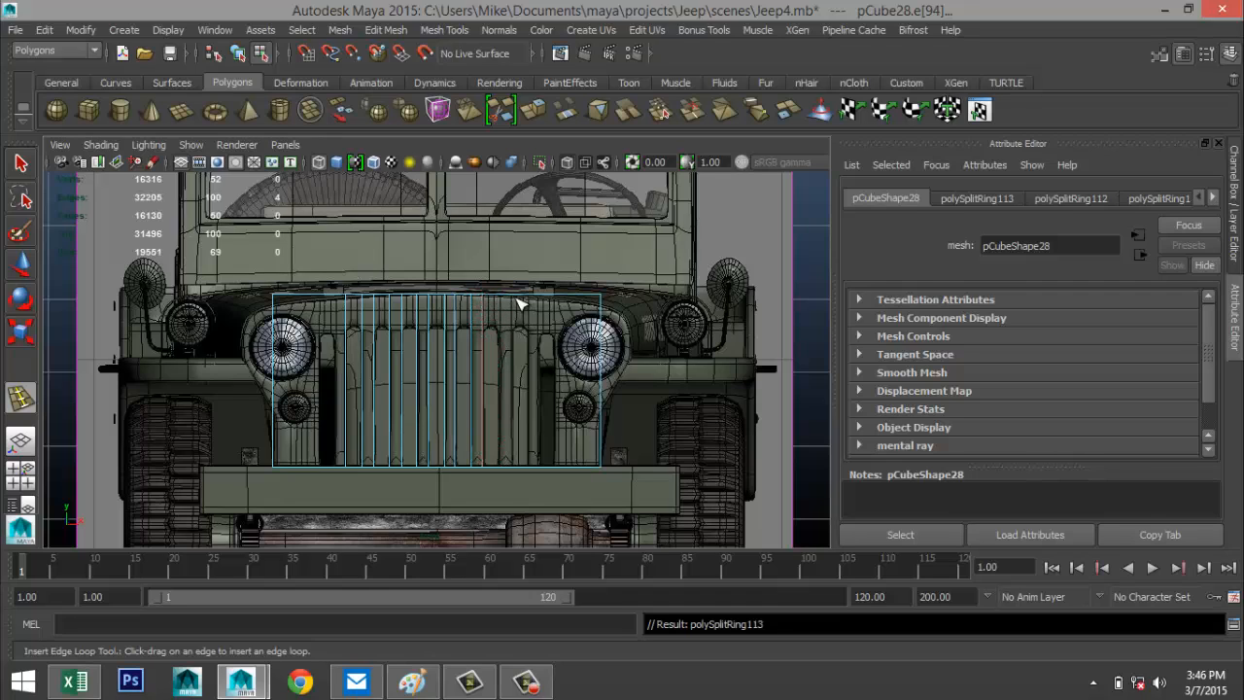
mouse_move(336, 299)
mouse_down()
mouse_move(316, 298)
mouse_move(326, 299)
mouse_up()
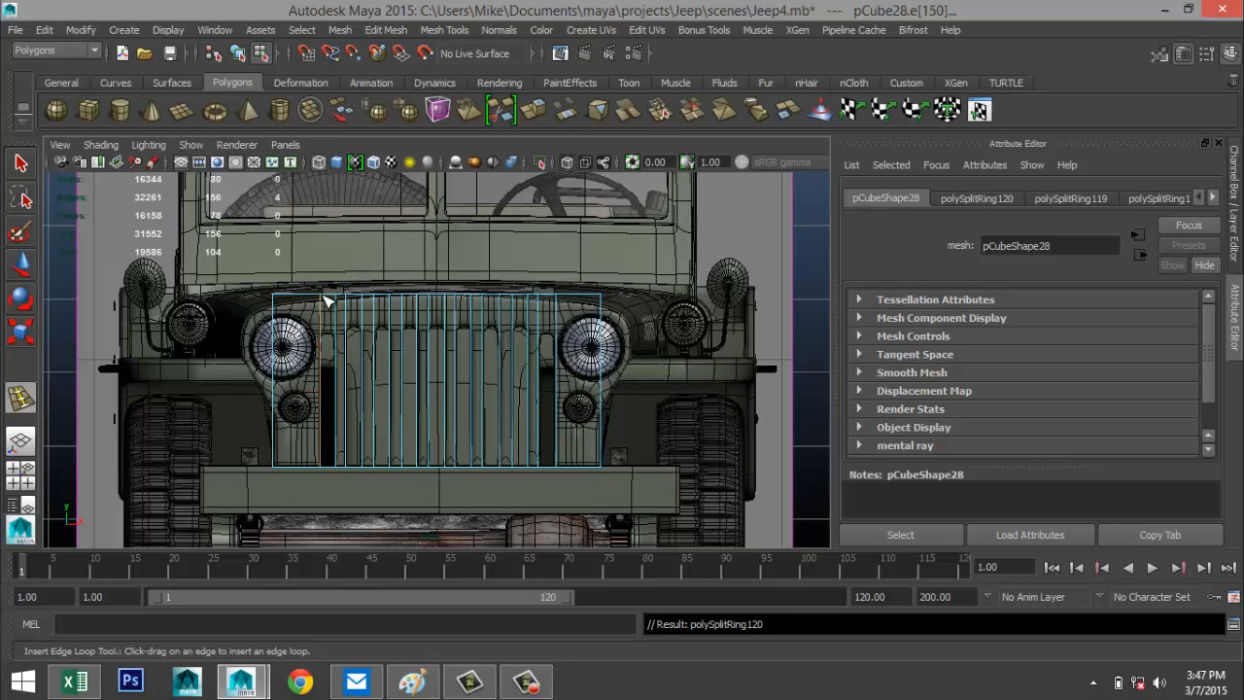
click(601, 324)
Step: Select the grille's top corner vertices on both sides and scale them outward along X past the headlights' centres
key(q)
right_drag(599, 384, 539, 387)
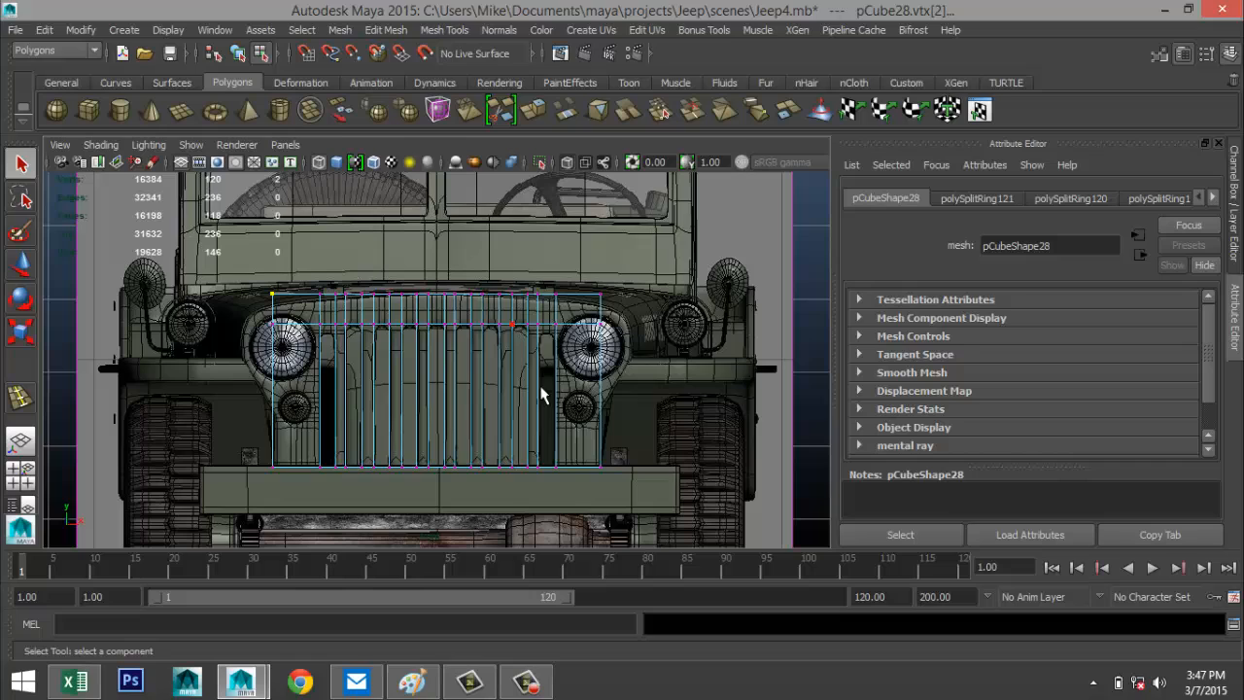
shift+click(606, 299)
key(r)
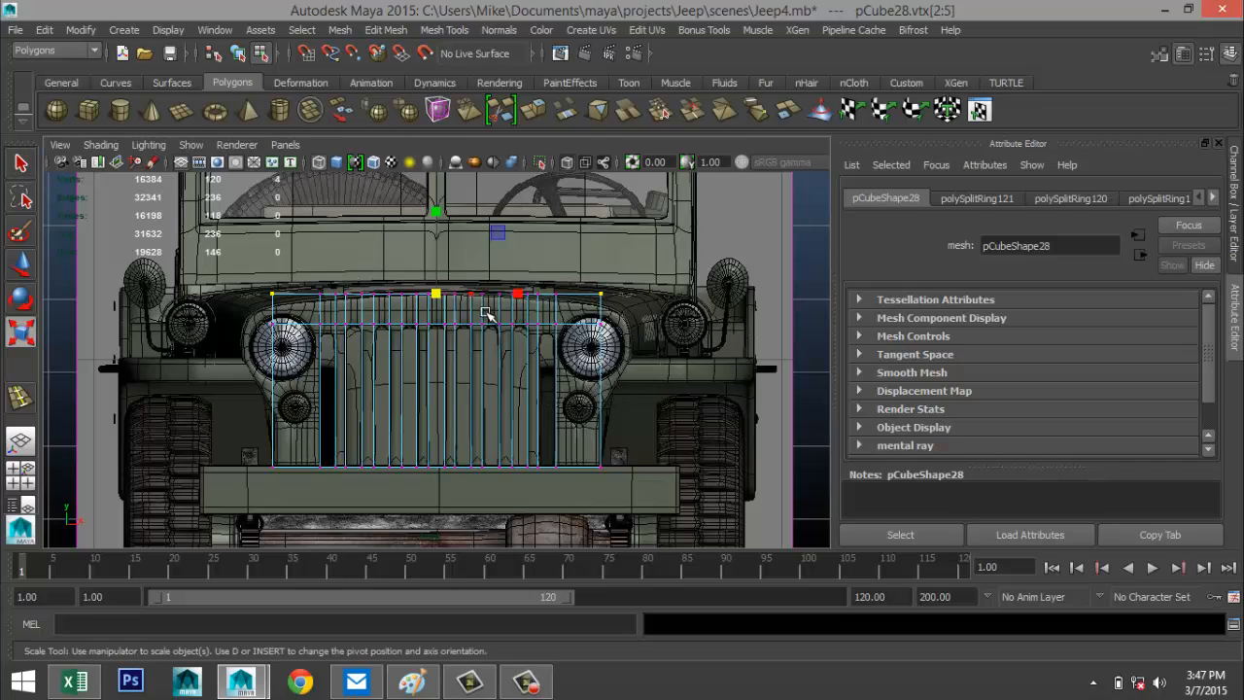
drag(520, 294, 523, 296)
drag(530, 297, 535, 302)
key(w)
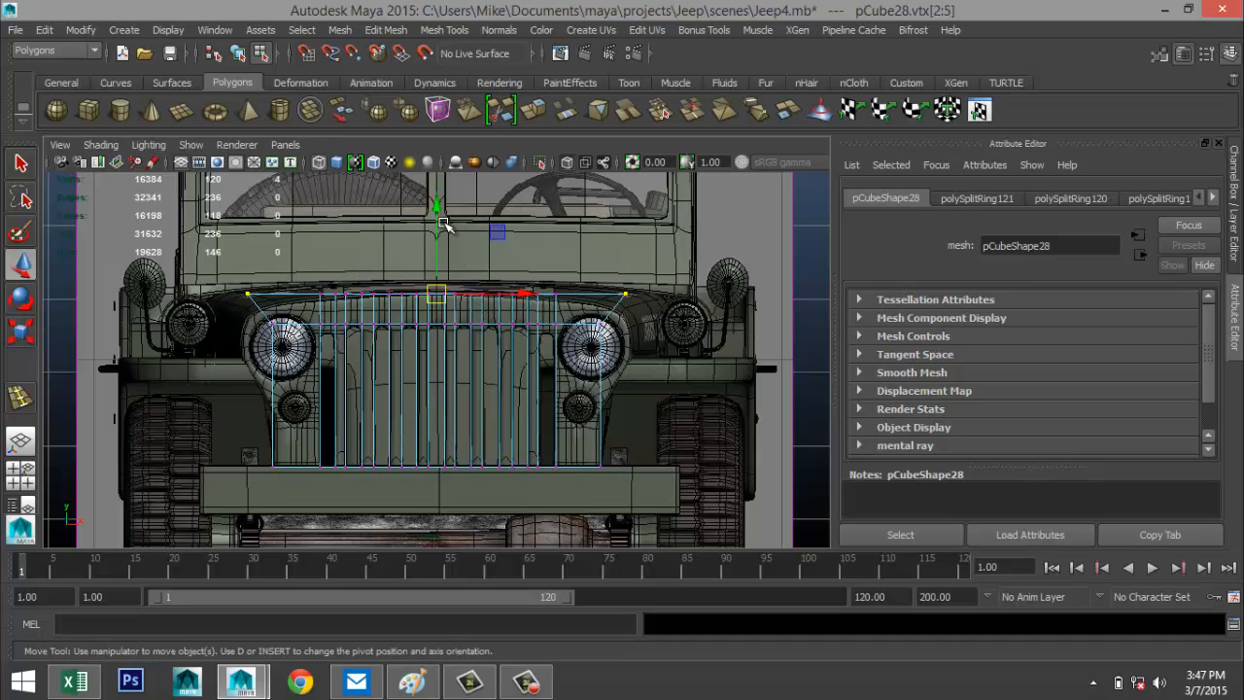
Step: Lower the grille's top outer corner vertices and the vertices beneath them, and scale the lower pairs outward around the headlights
drag(443, 211, 445, 231)
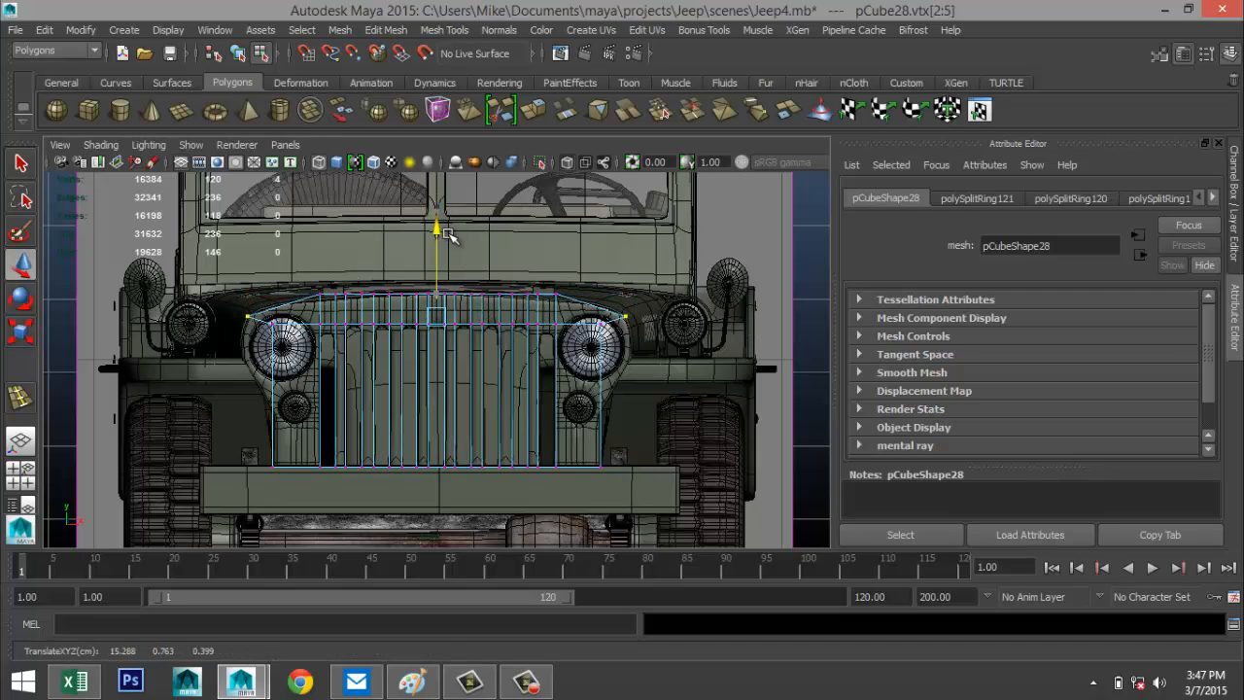
drag(260, 320, 284, 338)
shift+drag(589, 319, 614, 337)
drag(438, 238, 438, 269)
key(r)
drag(517, 355, 534, 361)
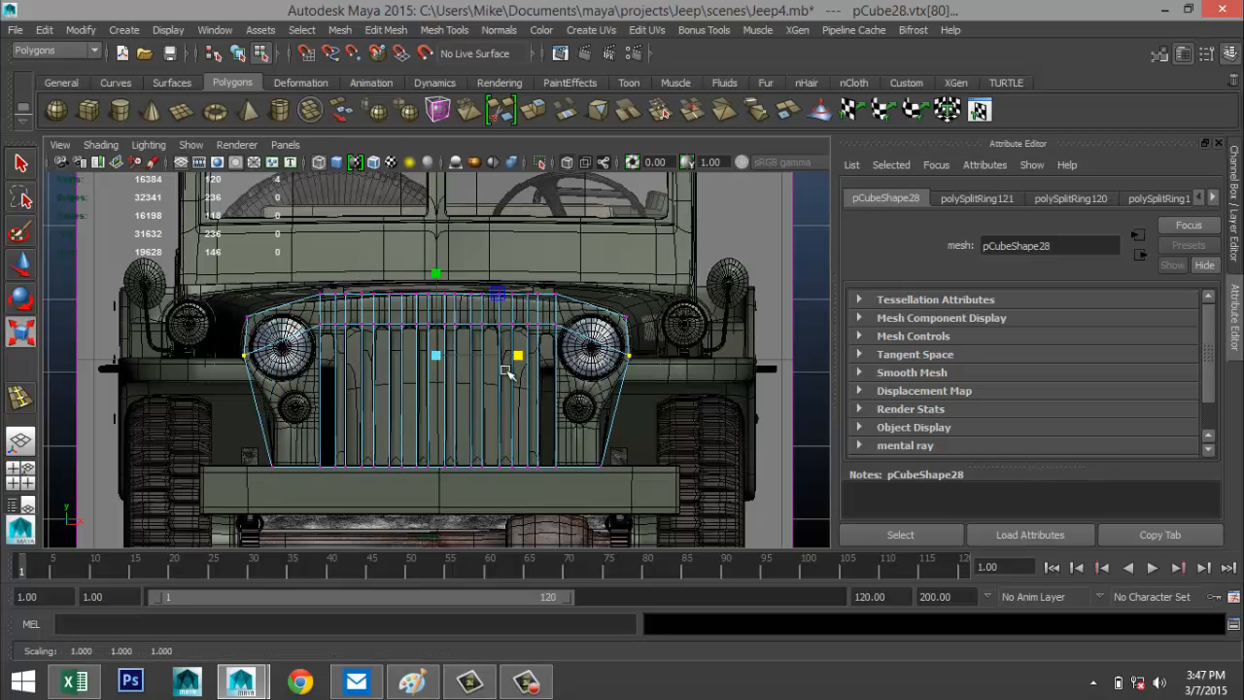
Step: Examine the reshaped grille outline in the perspective view
click(27, 480)
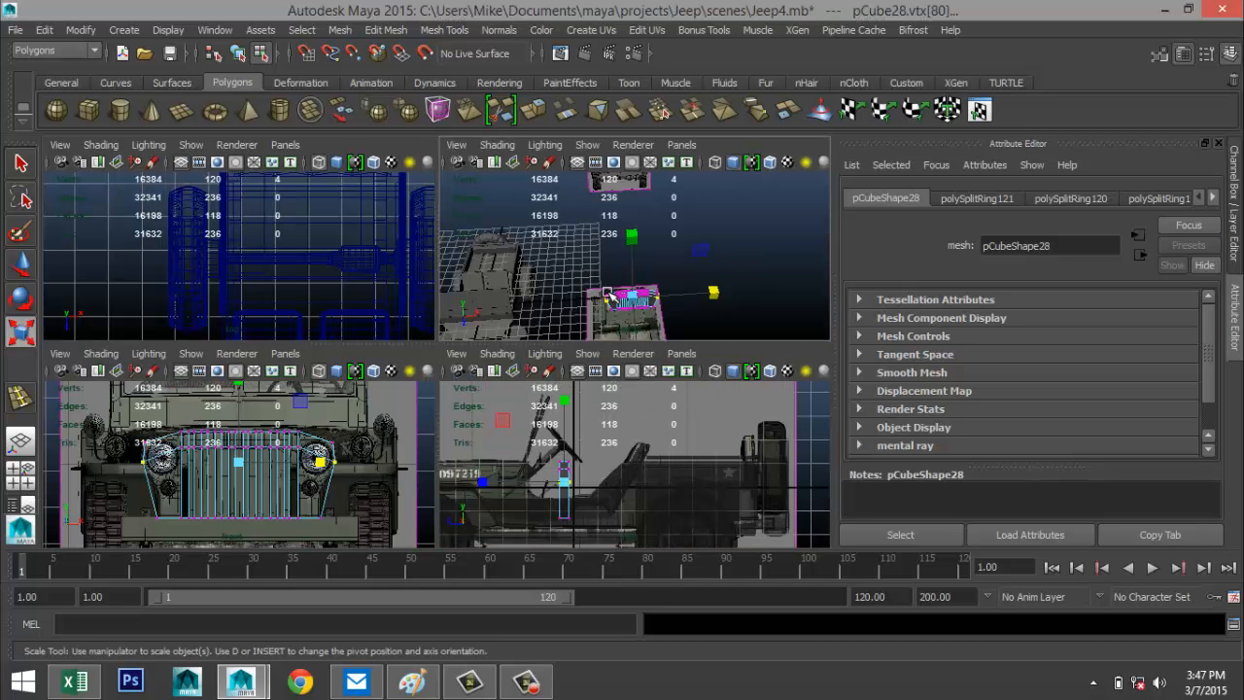
key(space)
key(f)
scroll(588, 334, up, 3)
scroll(589, 337, down, 5)
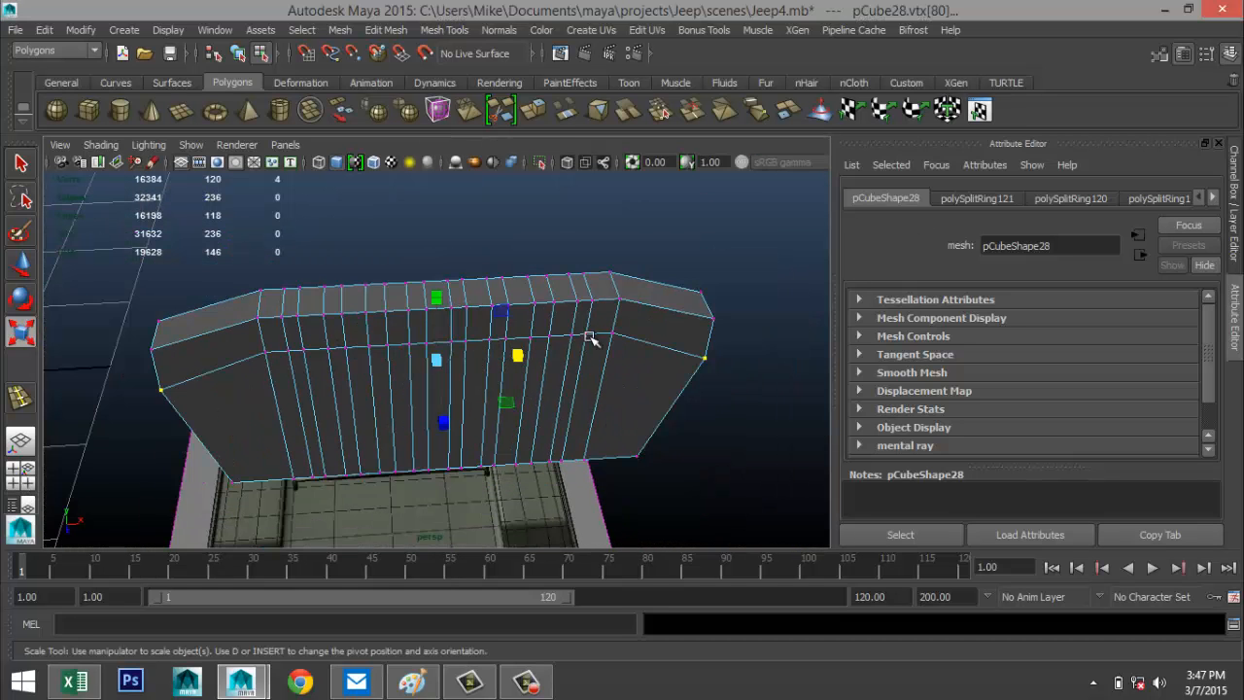
alt+drag(589, 357, 562, 327)
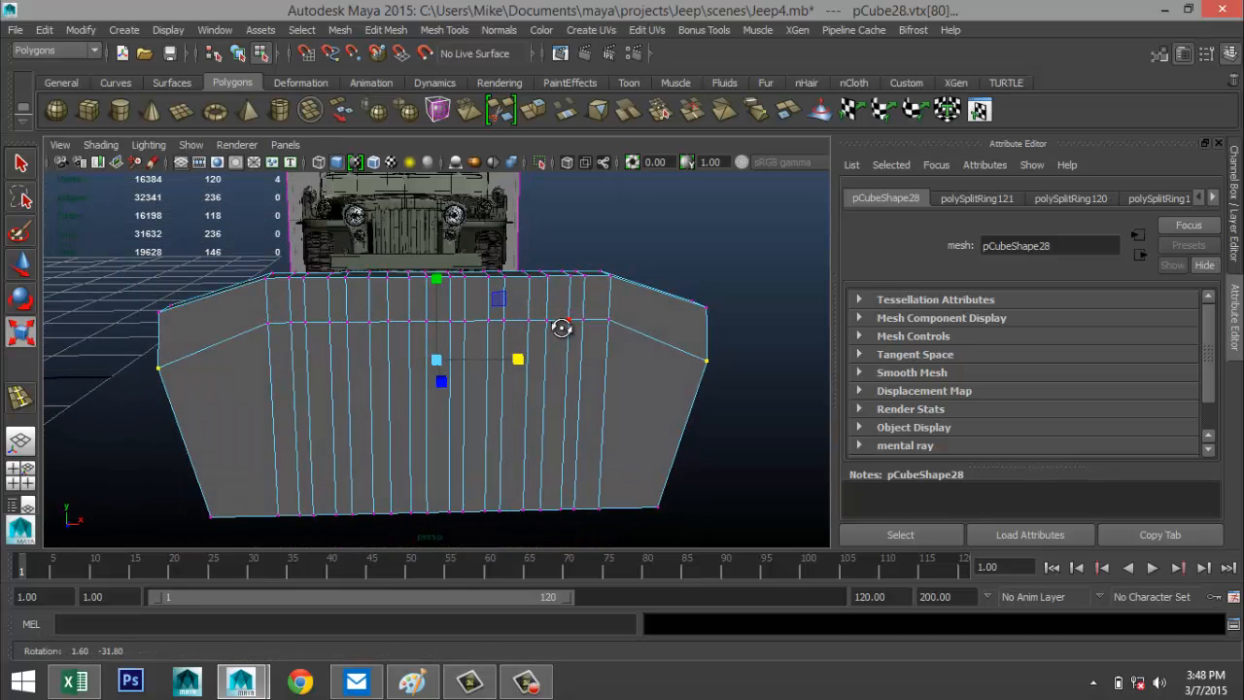
click(20, 476)
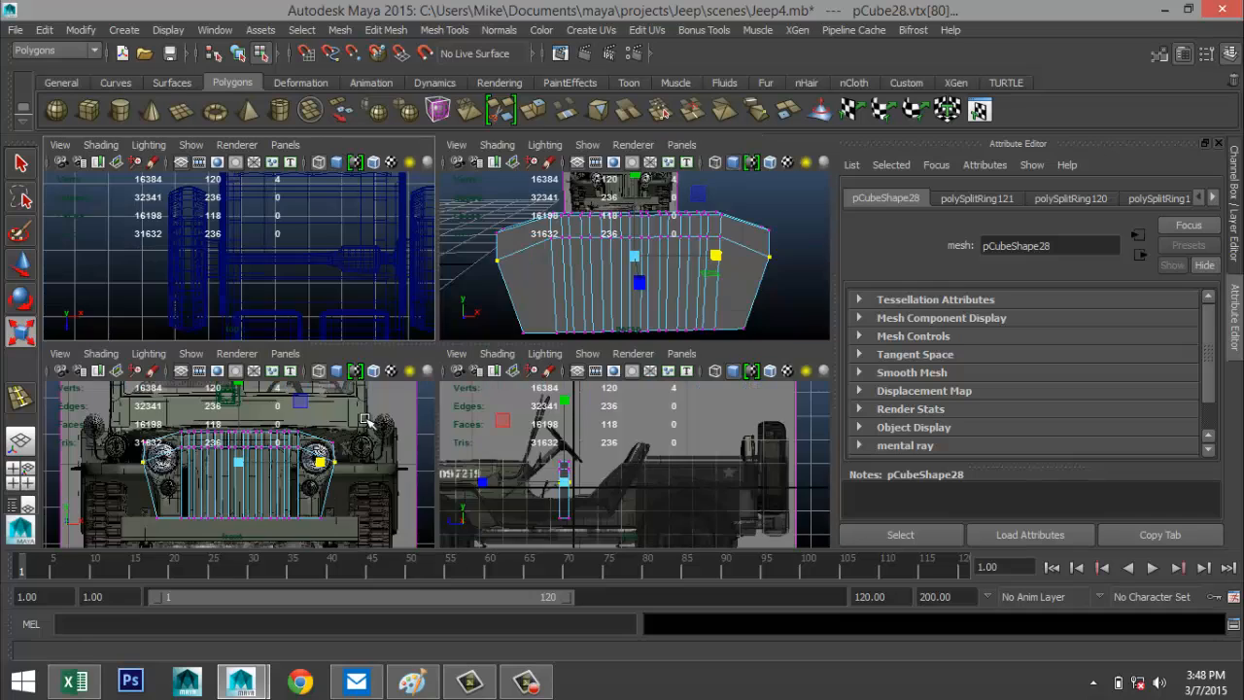
key(space)
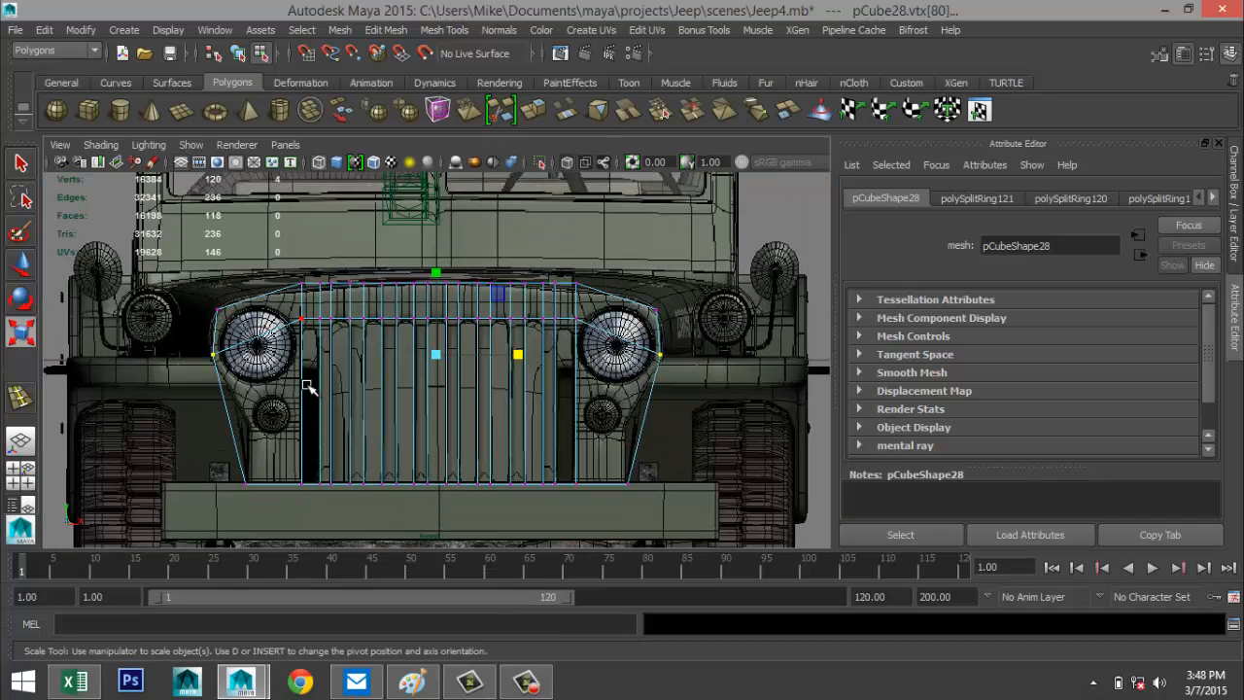
Step: Select the nine tall front faces of the grille slots, from one outer opening to the other
right_drag(307, 387, 307, 427)
click(309, 399)
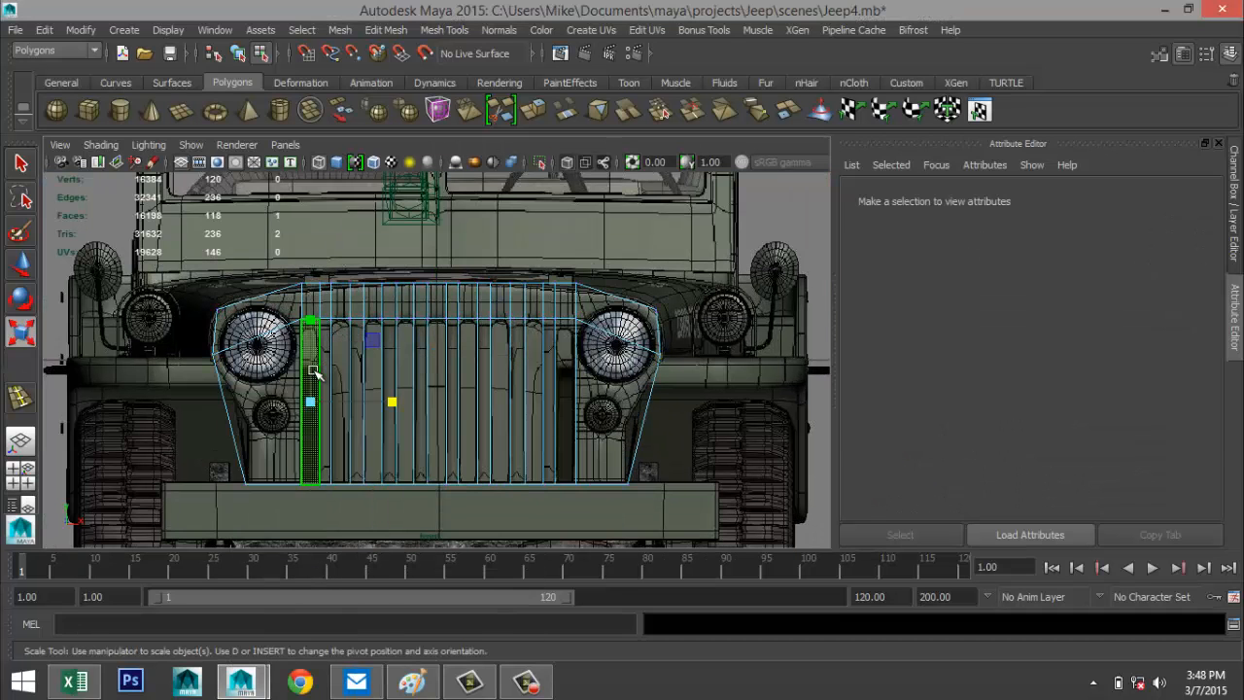
shift+click(567, 400)
key(space)
key(space)
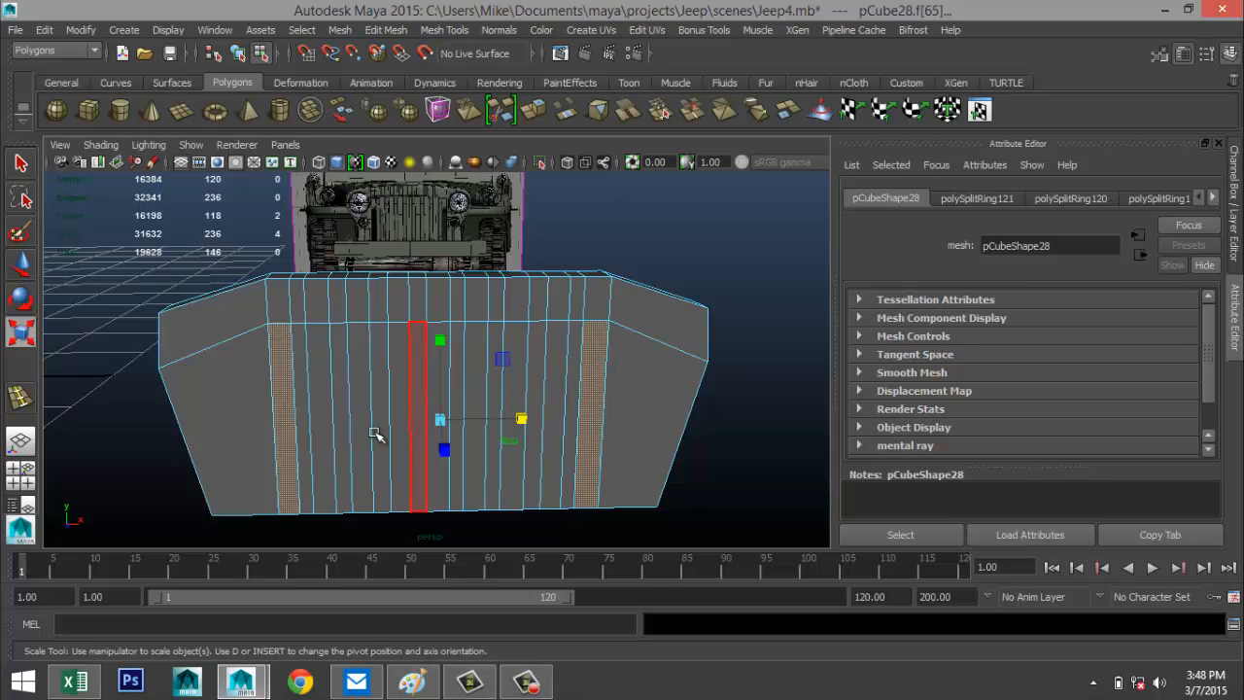
shift+click(323, 420)
shift+click(359, 414)
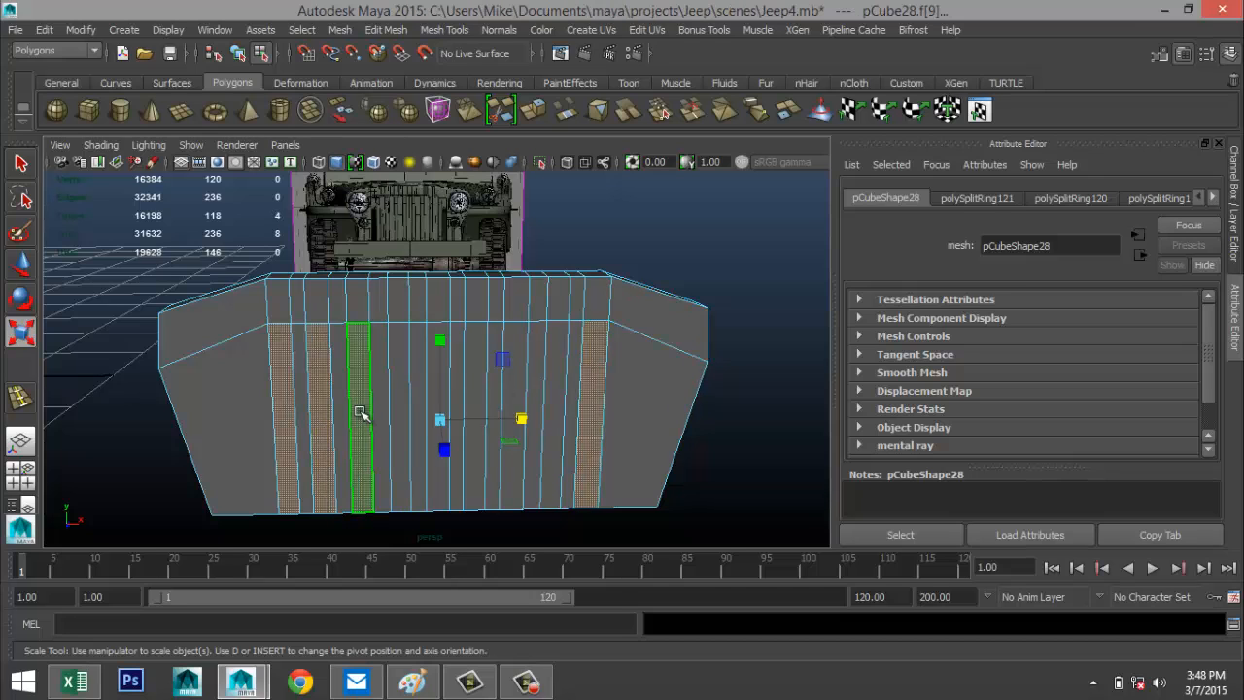
shift+click(400, 411)
shift+click(437, 389)
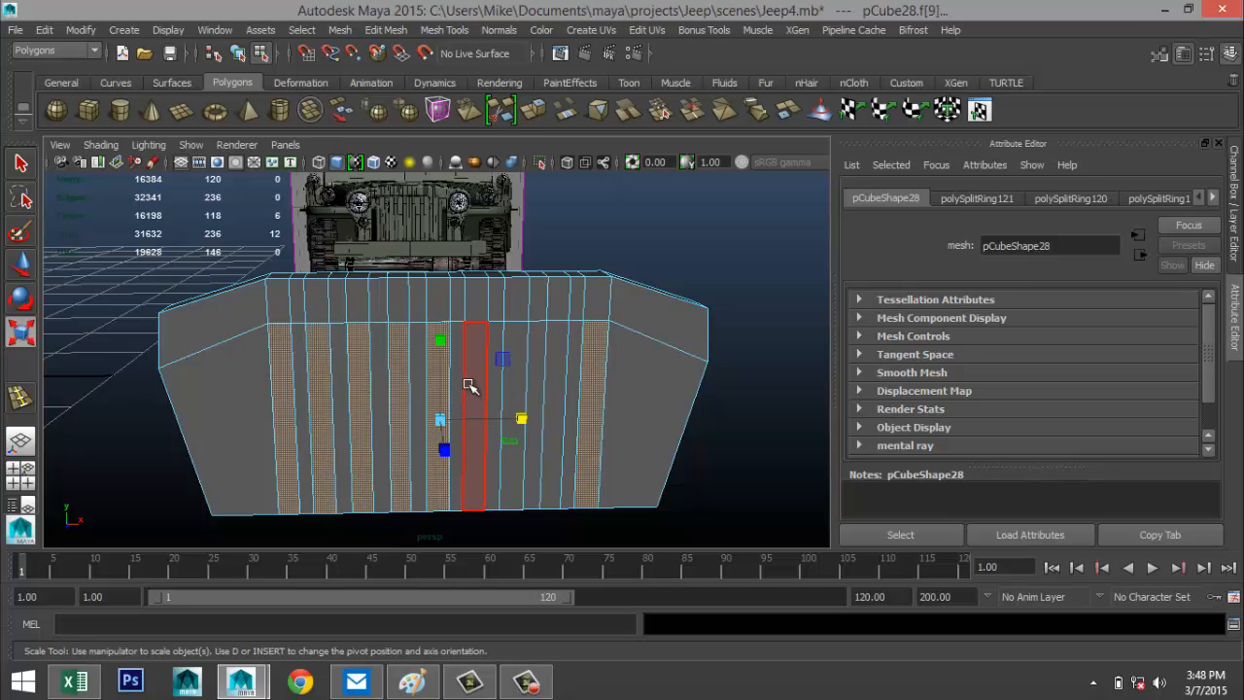
shift+click(474, 386)
shift+click(516, 381)
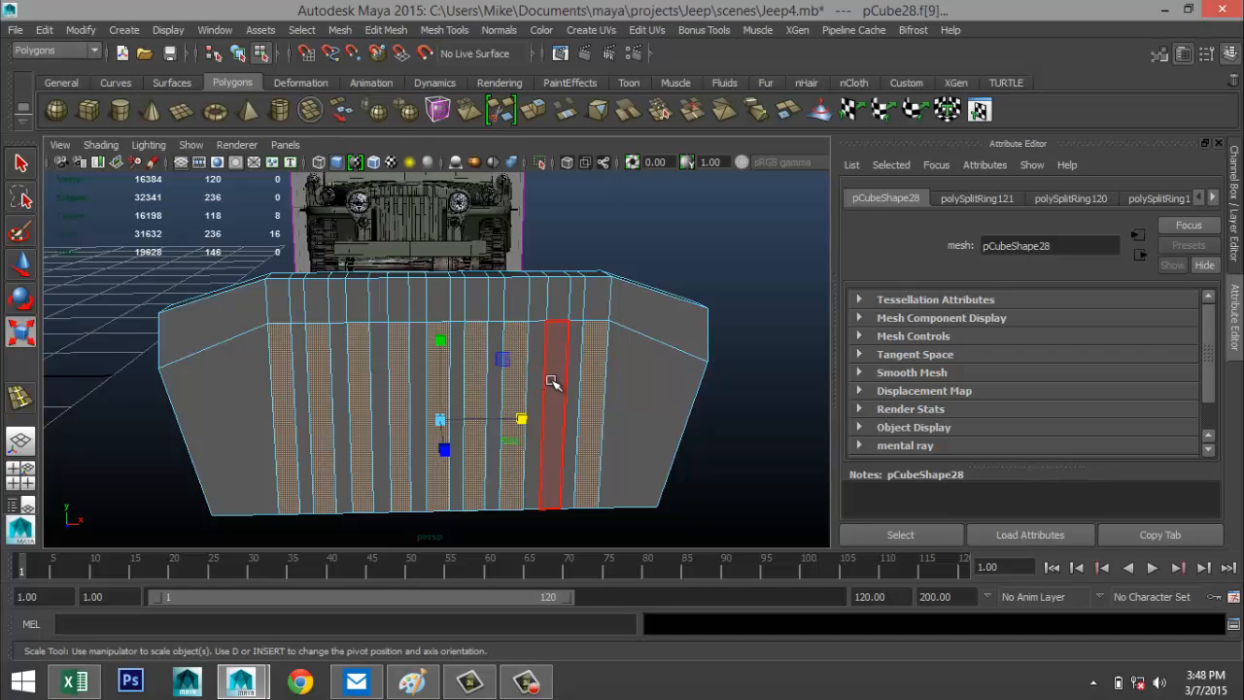
shift+click(555, 393)
Step: Extrude the nine selected slot faces and push them back along Z into the grille
alt+drag(327, 376, 457, 374)
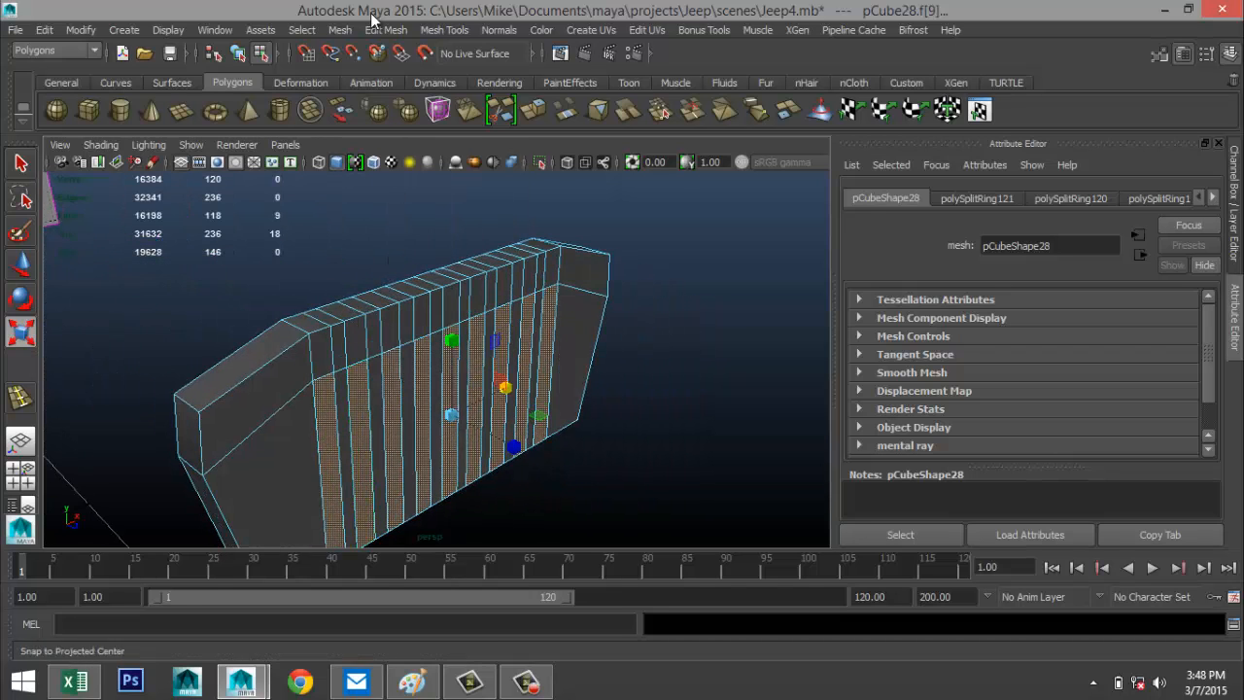
click(389, 30)
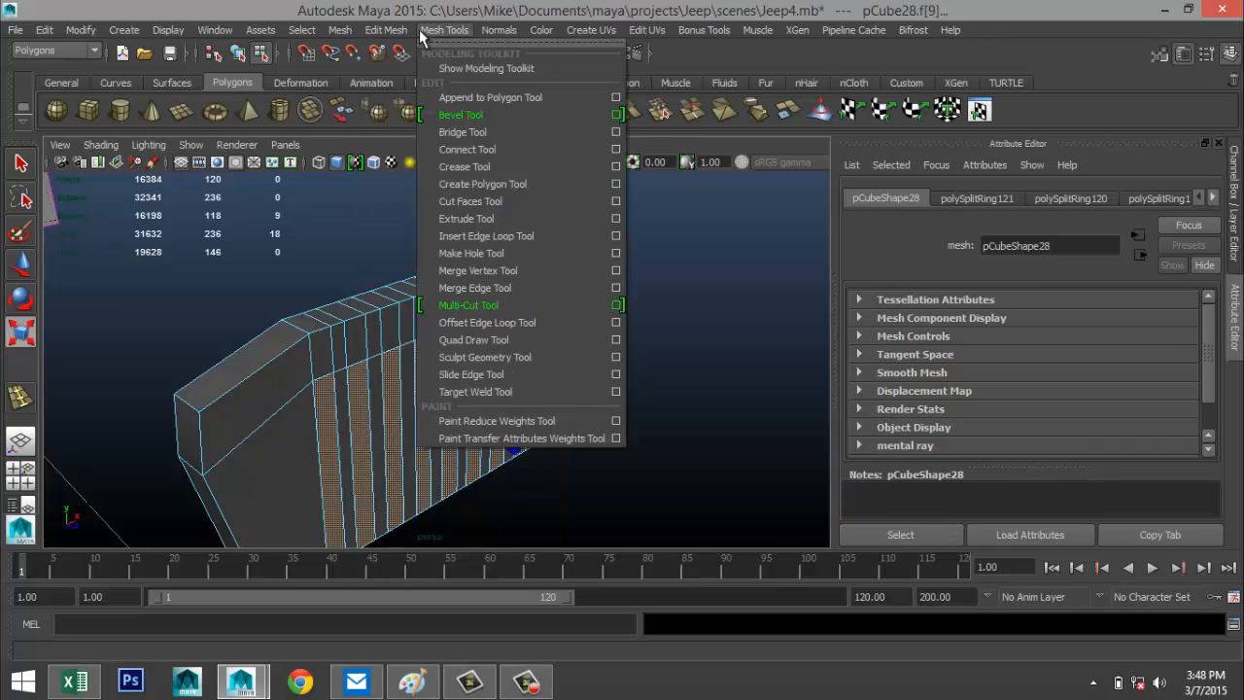
click(434, 490)
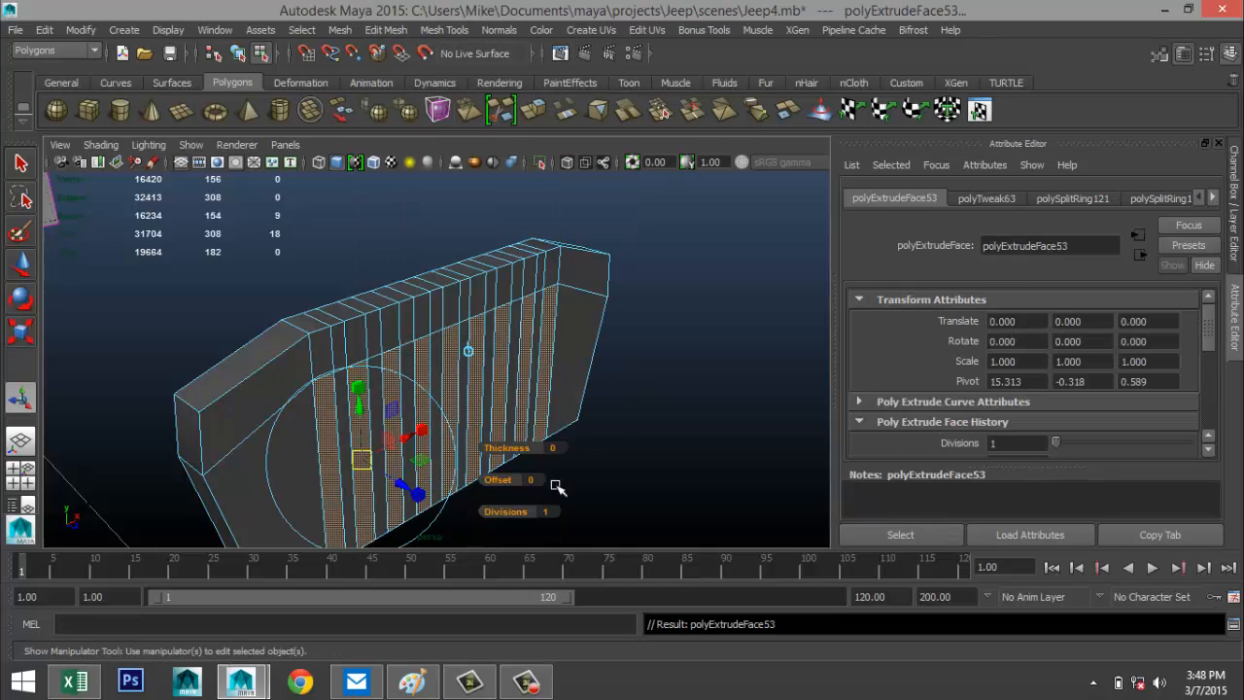
key(w)
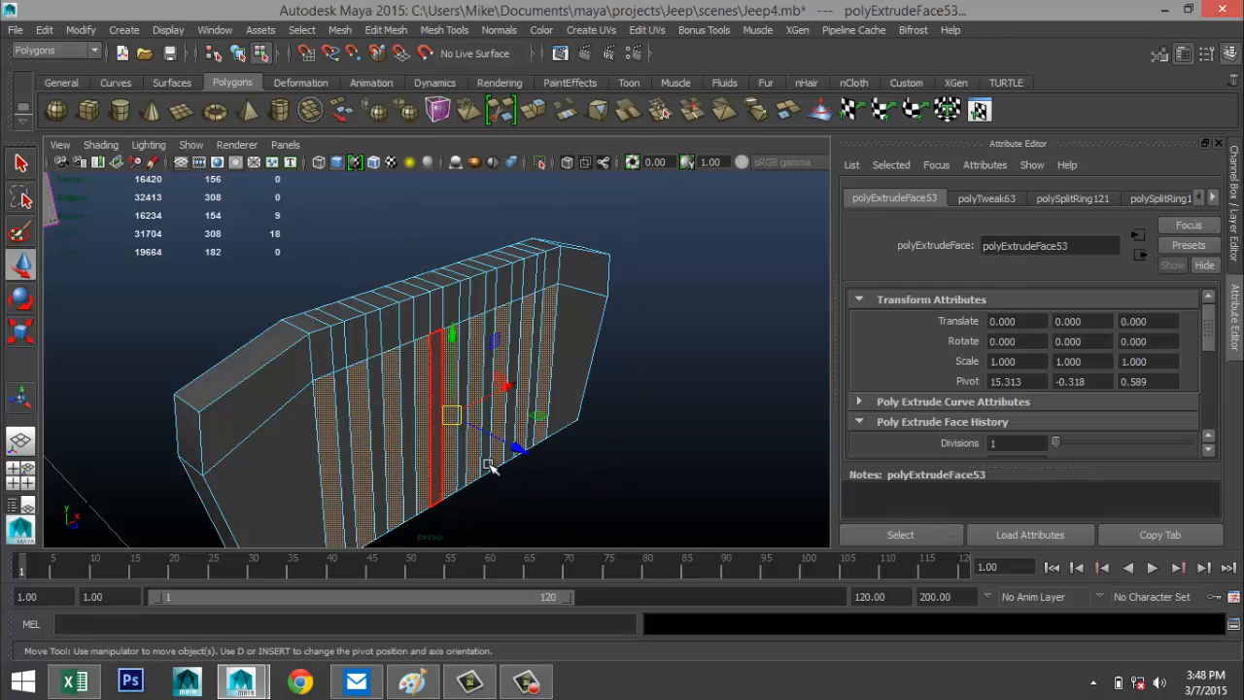
Step: Adjust the height of the grille's top-edge vertices so the edge follows the curved hood line in the reference
key(space)
key(space)
scroll(476, 414, up, 2)
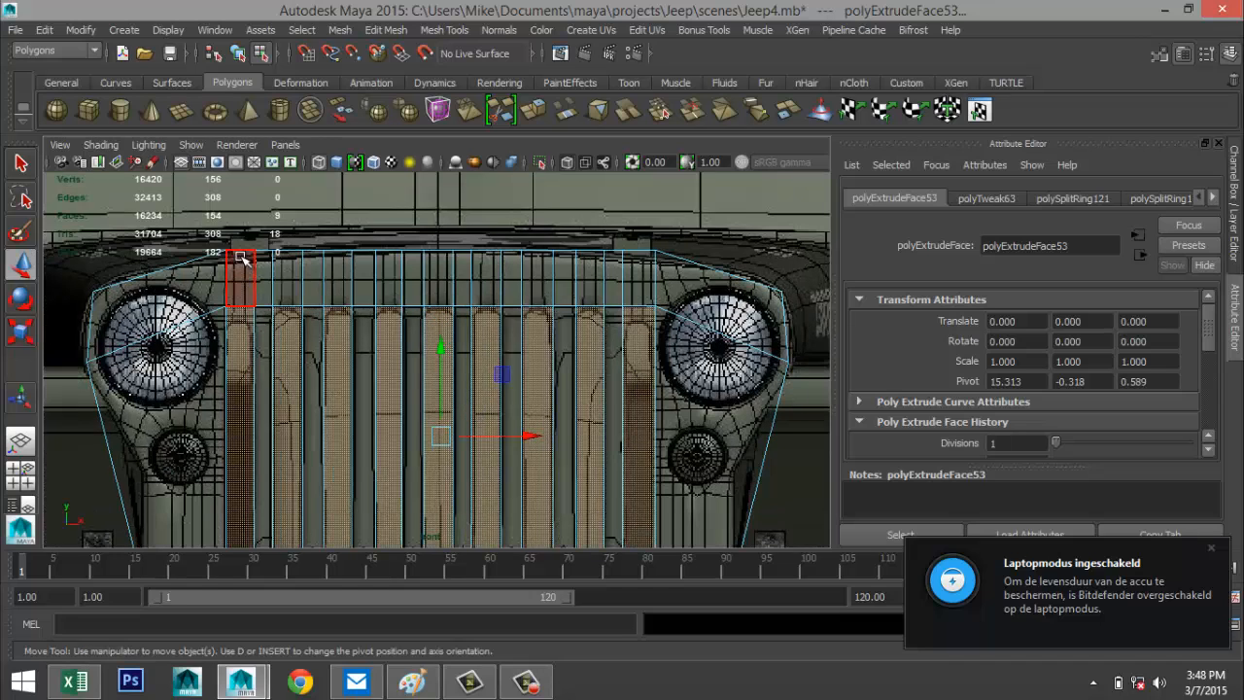
right_drag(241, 256, 177, 252)
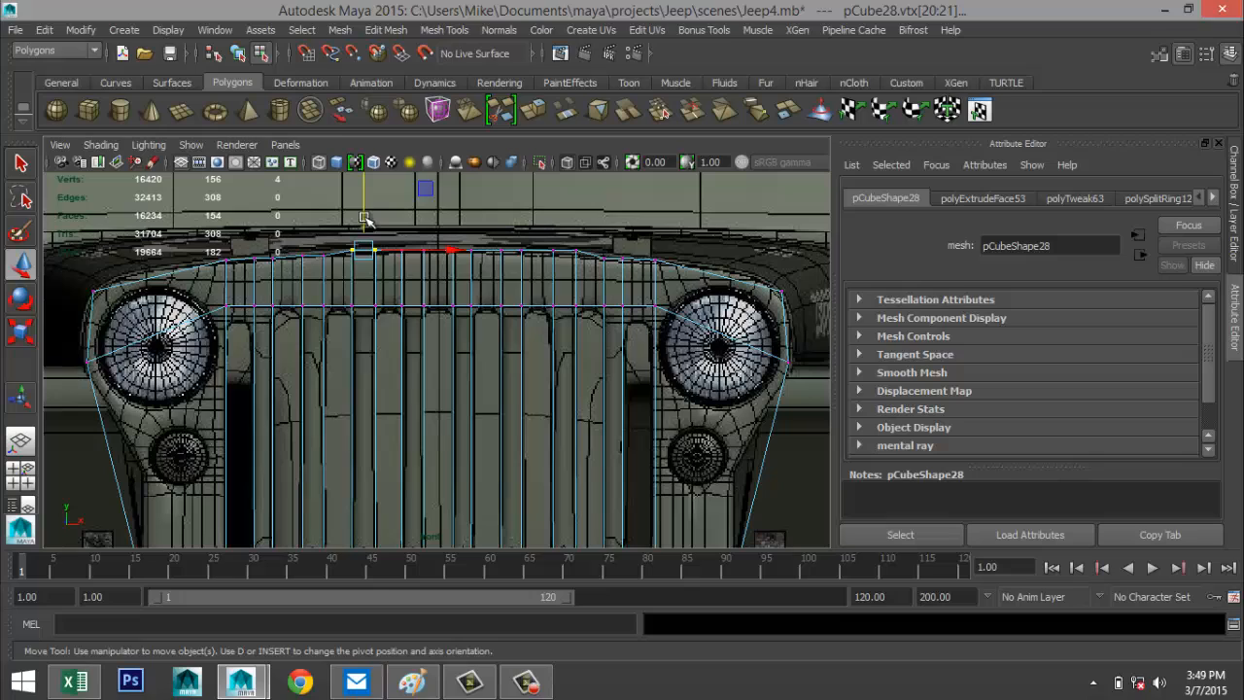
drag(365, 205, 368, 206)
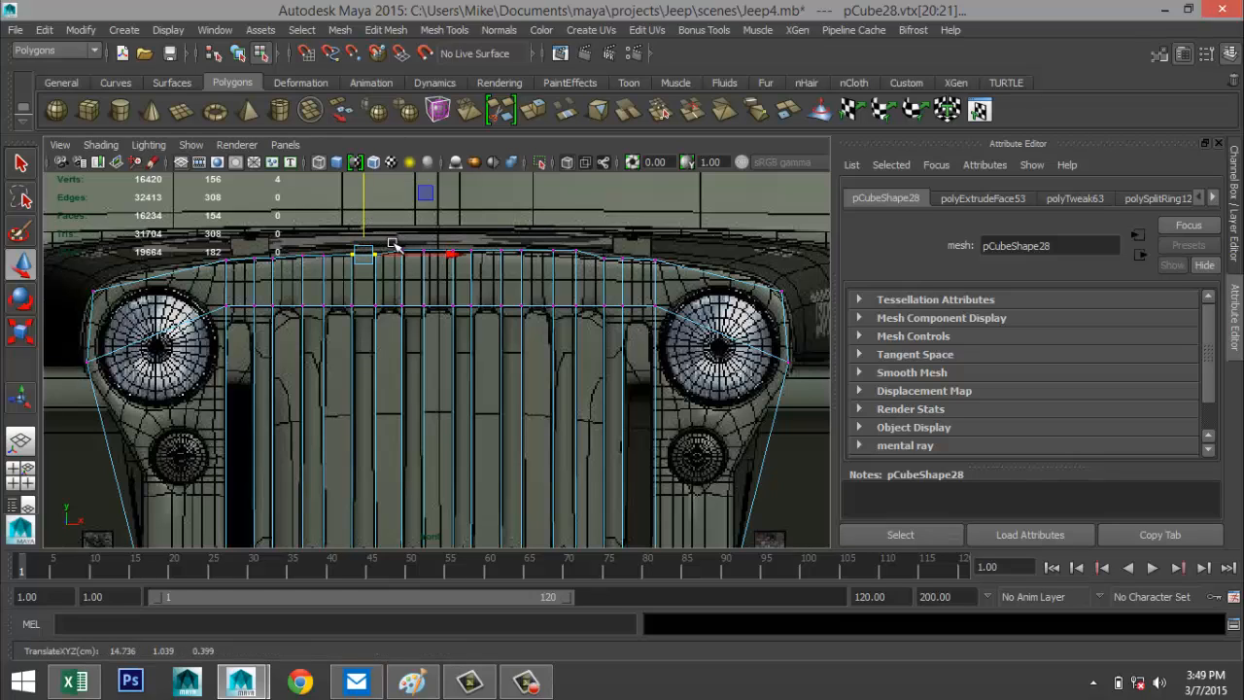
drag(645, 250, 666, 273)
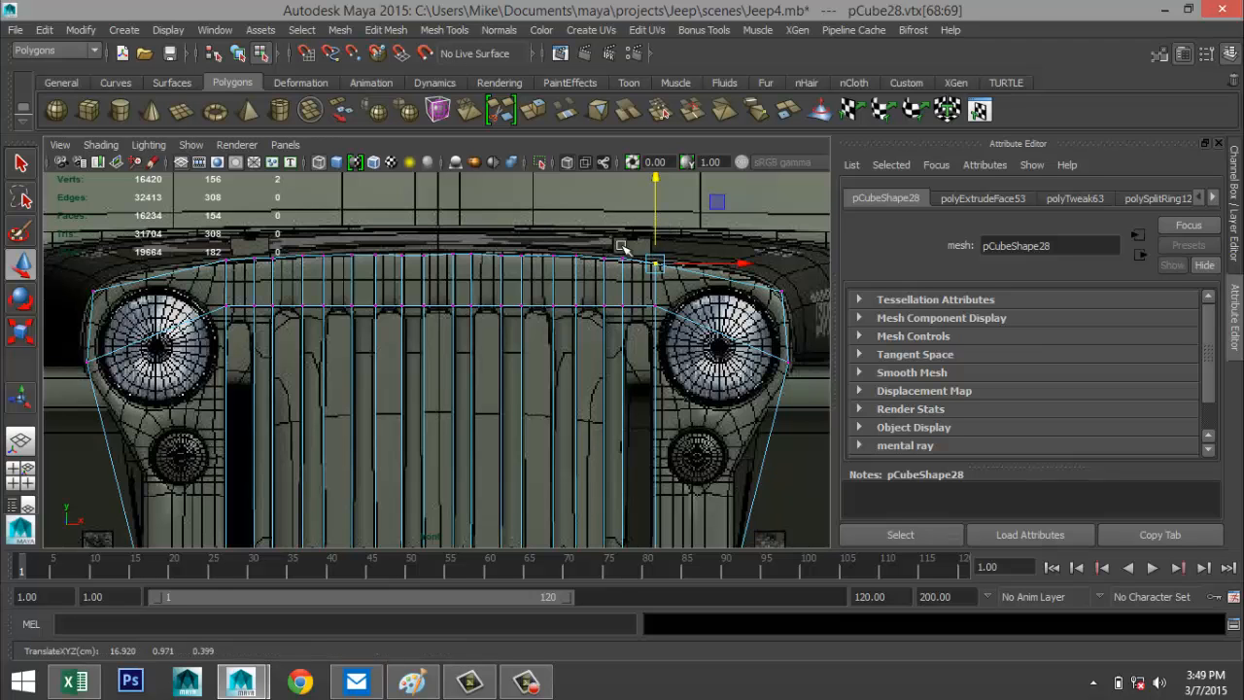
Step: Insert three horizontal edge loops across the grille from the headlights' lower part down past the small lamps
scroll(213, 375, down, 6)
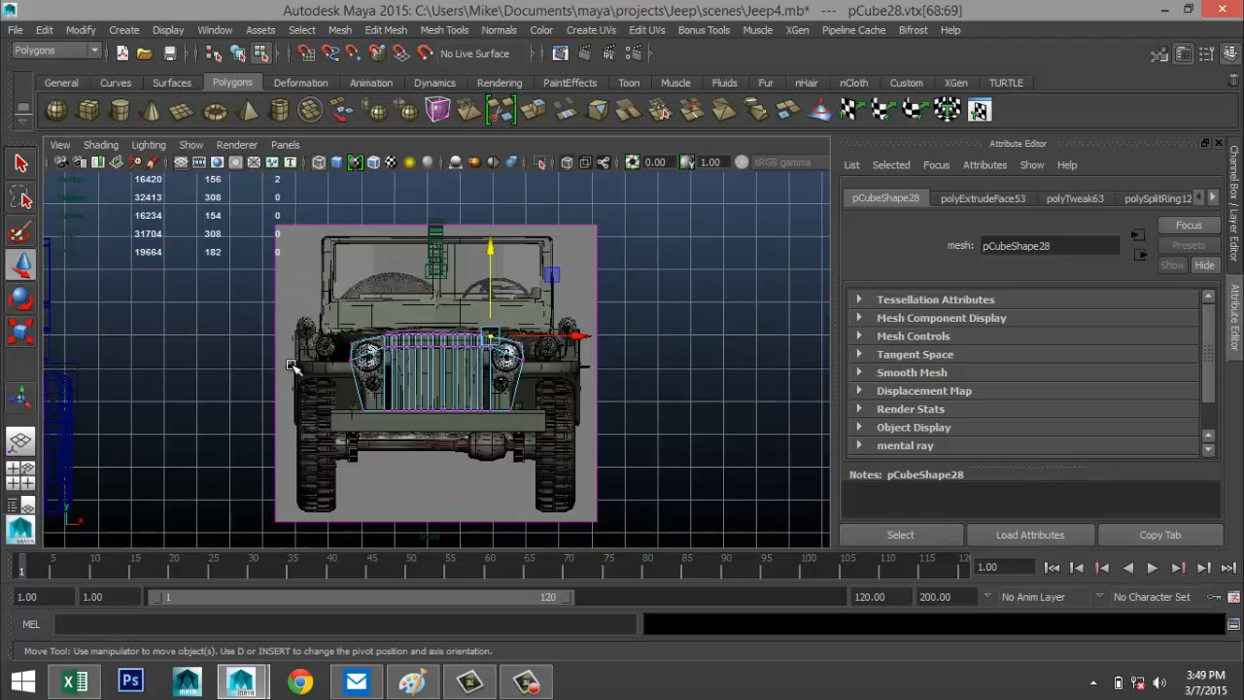
scroll(292, 368, up, 2)
click(444, 30)
click(491, 159)
click(308, 386)
click(312, 400)
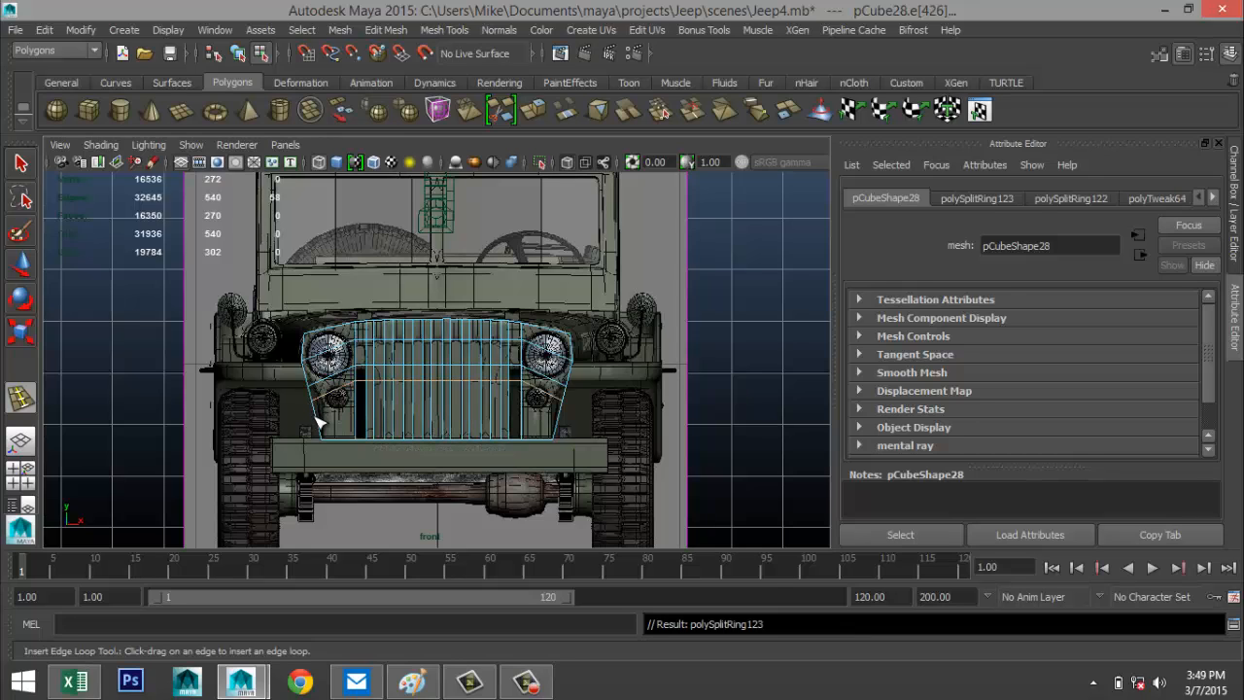
click(317, 422)
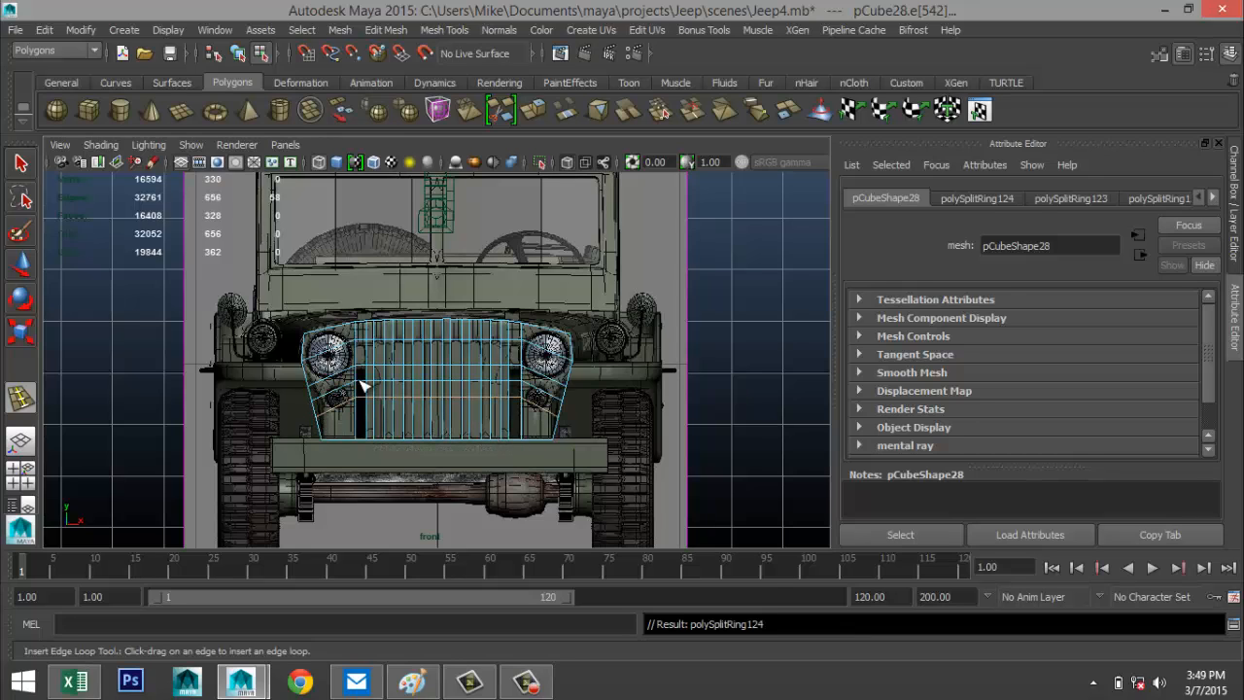
Step: Insert two vertical edge loops through the headlight area on each side of the grille
click(318, 332)
click(334, 327)
click(541, 327)
key(q)
Step: Raise the new top-edge vertices above both headlights, pair by pair, to round the grille's upper corners
scroll(331, 350, up, 5)
right_drag(291, 341, 228, 340)
drag(209, 298, 234, 327)
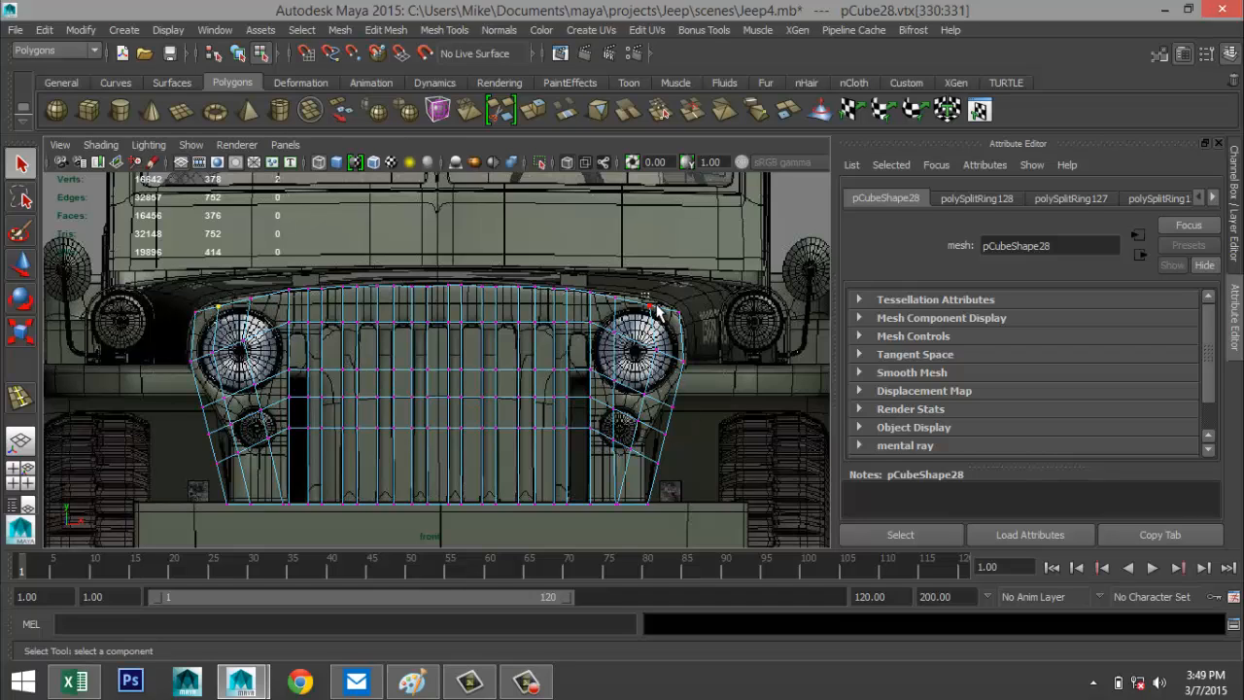
shift+drag(642, 295, 665, 327)
key(w)
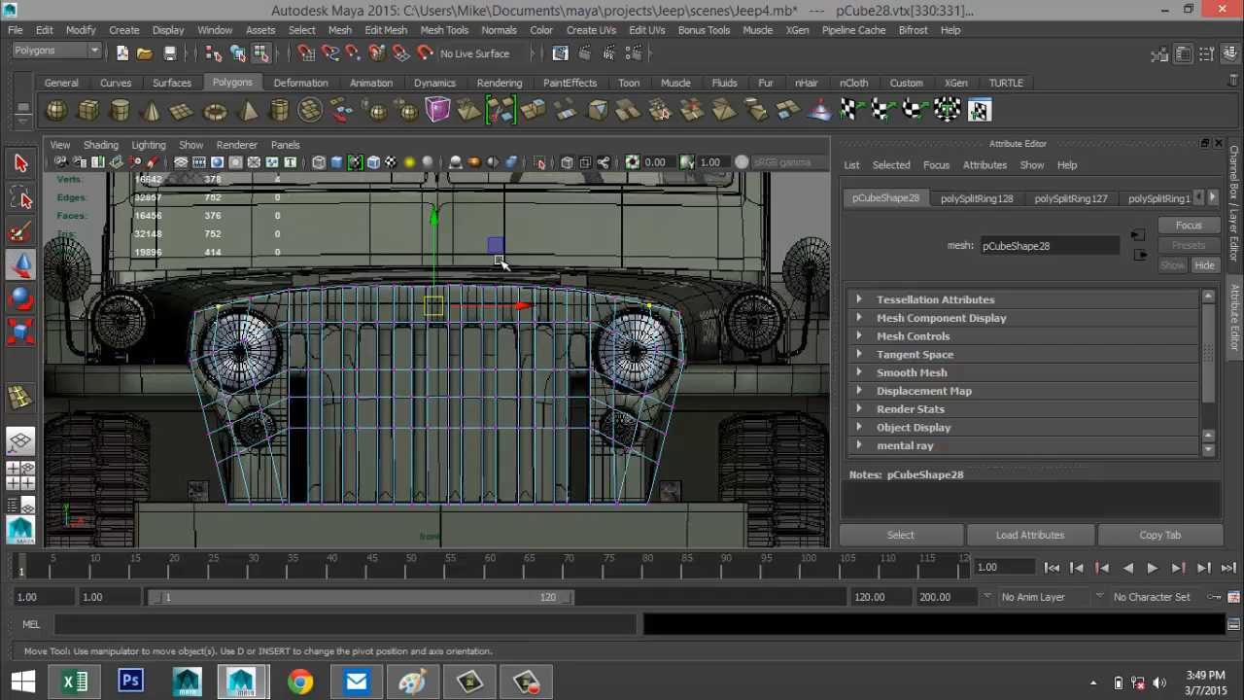
drag(433, 232, 433, 225)
drag(240, 288, 260, 309)
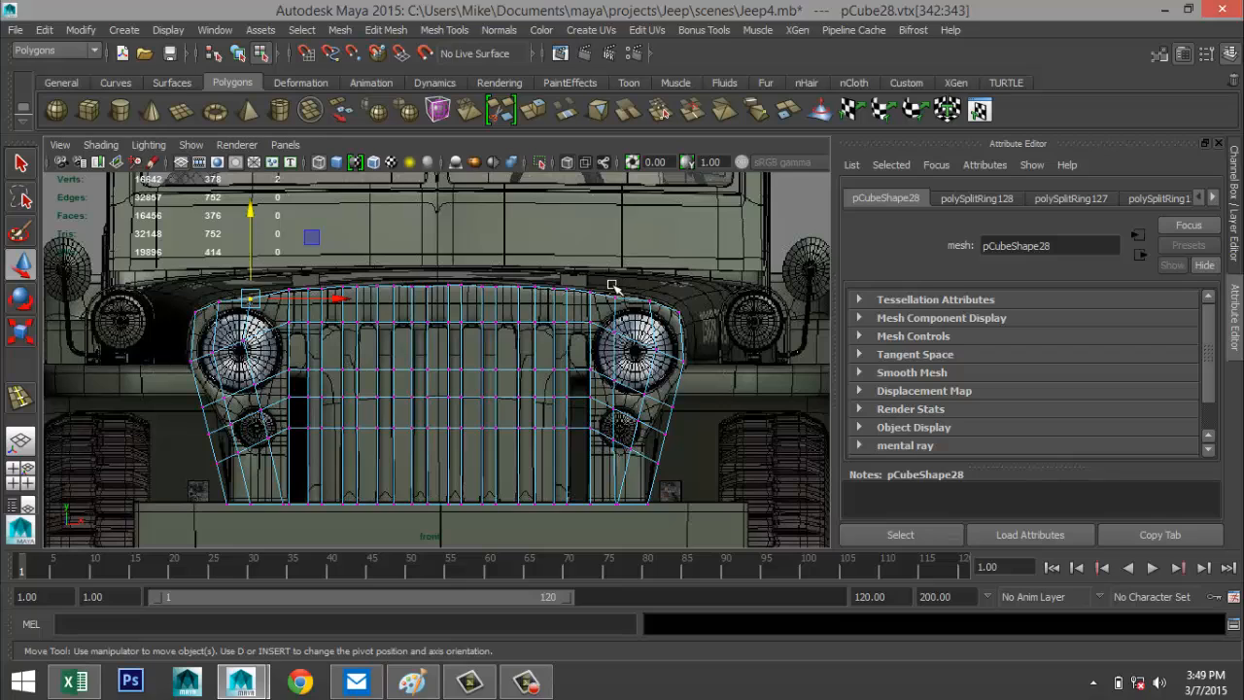
shift+drag(609, 285, 630, 307)
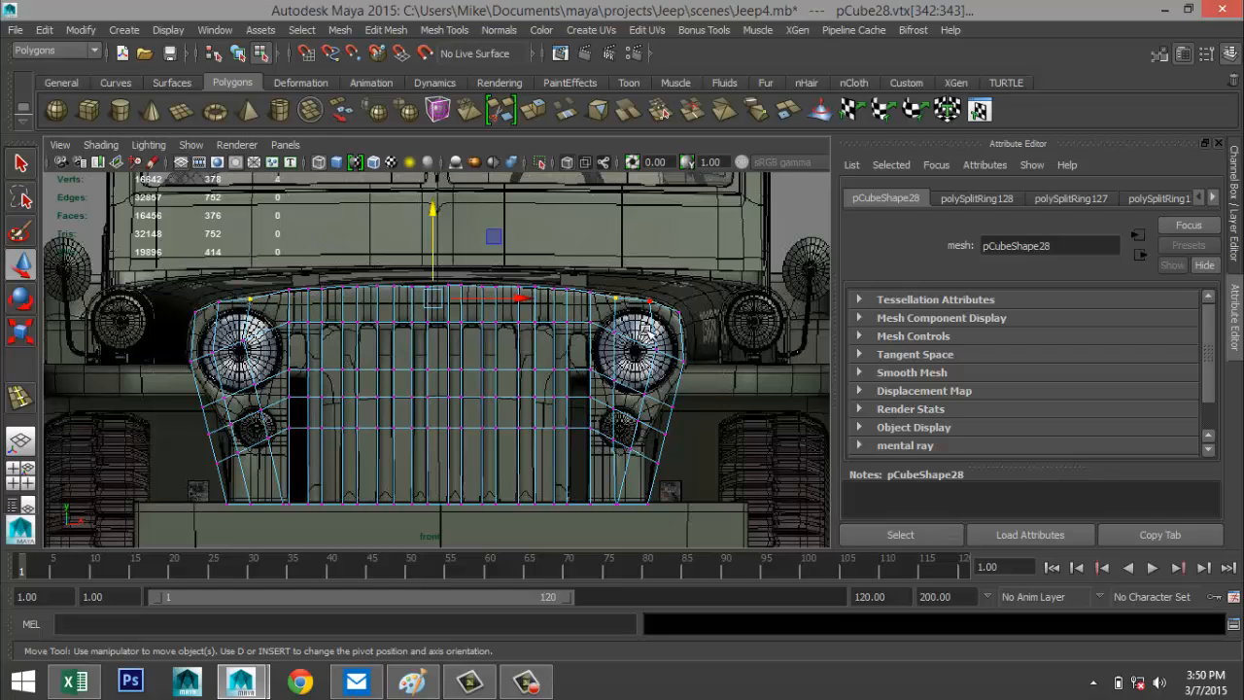
drag(433, 226, 433, 222)
Step: Scale the grille's outer side vertices below the headlights inward along X, row by row, to match the reference outline
alt+middle_drag(438, 369, 426, 291)
drag(176, 317, 200, 338)
shift+drag(657, 316, 682, 338)
key(r)
drag(511, 328, 505, 327)
drag(183, 343, 209, 368)
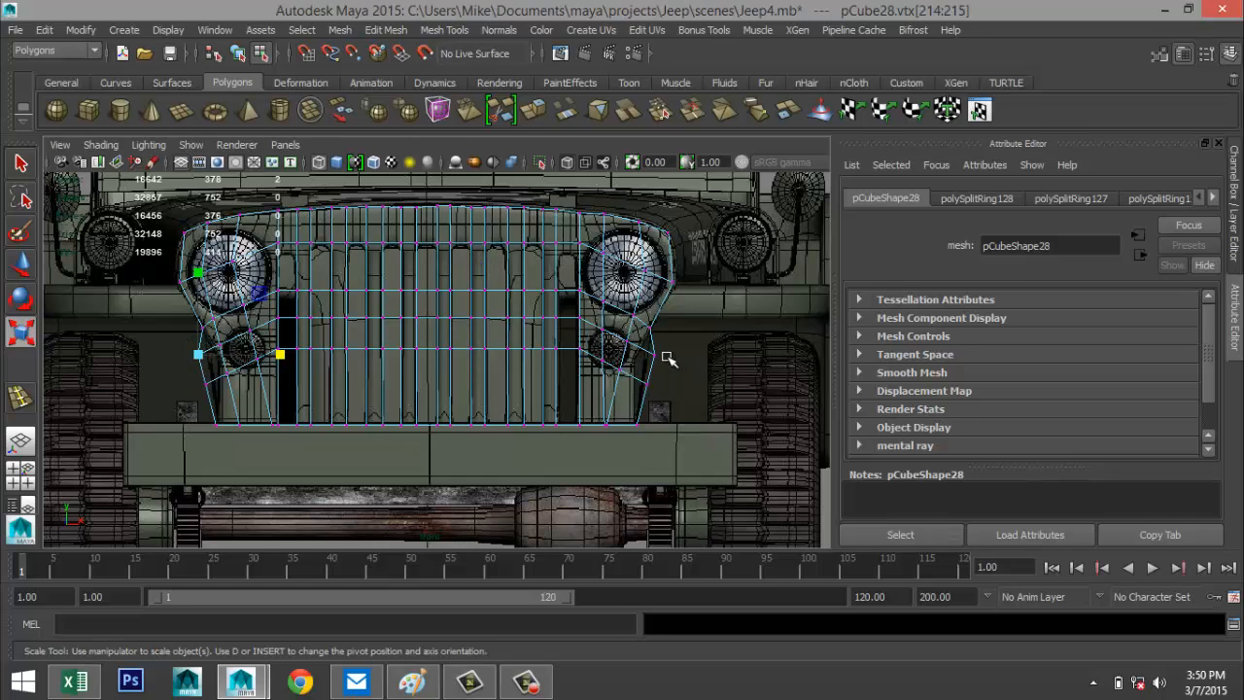
shift+drag(641, 342, 667, 380)
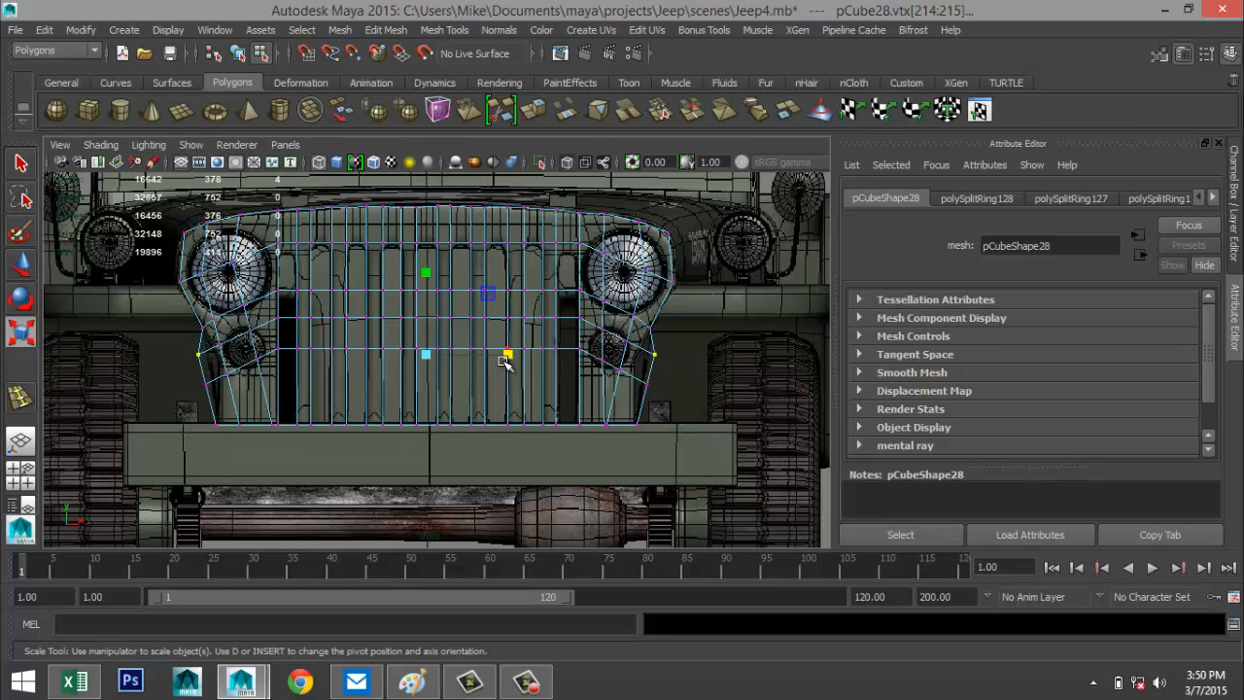
drag(506, 353, 498, 356)
drag(183, 368, 229, 412)
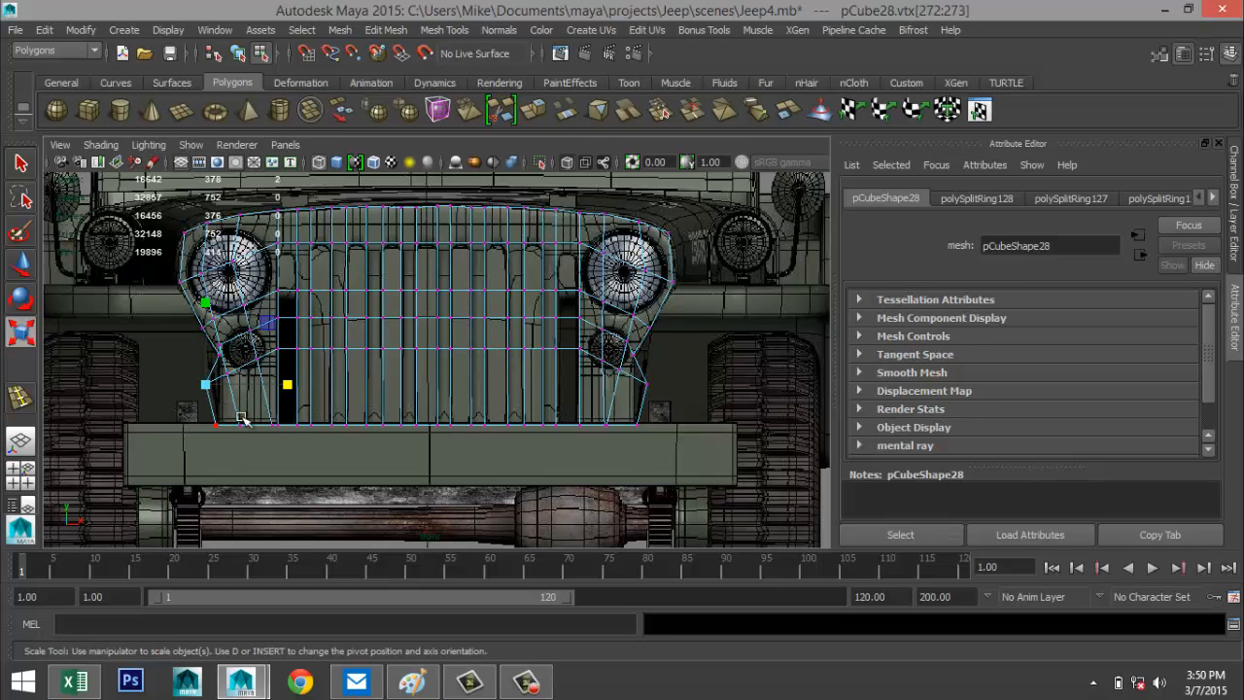
shift+click(649, 384)
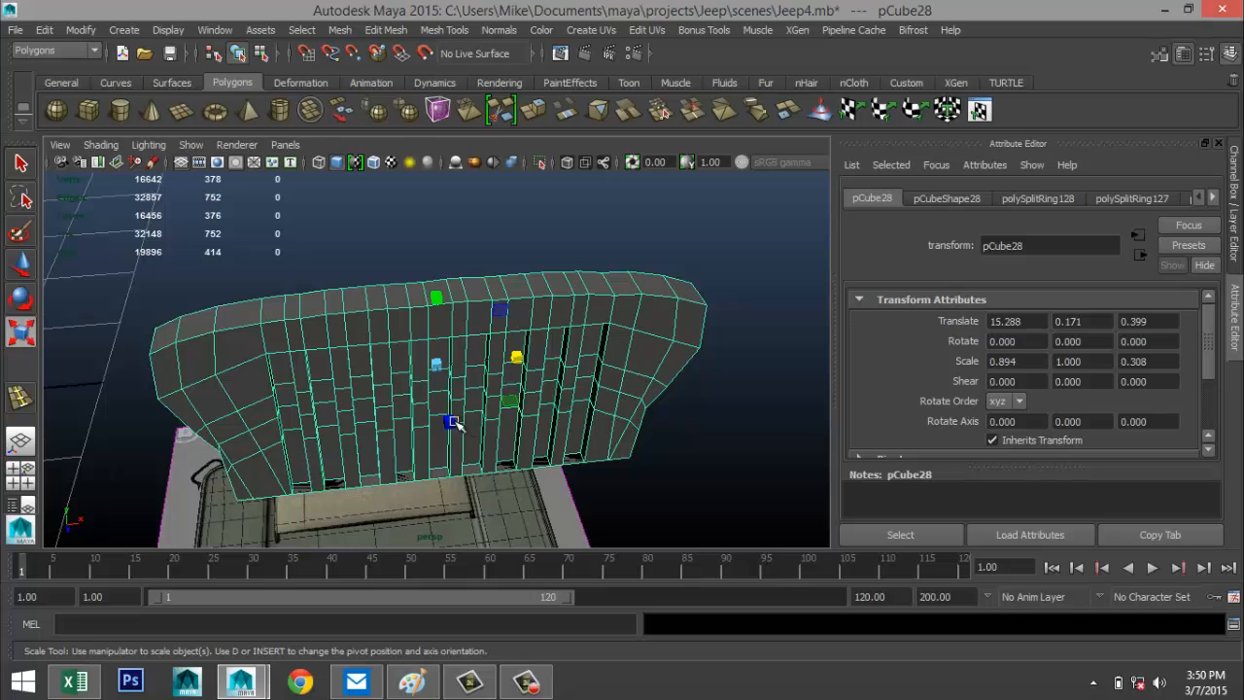
Step: Thin the whole grille to a Z scale of 0.138 and check its shape in smooth preview before restoring the unsmoothed display
drag(452, 423, 442, 389)
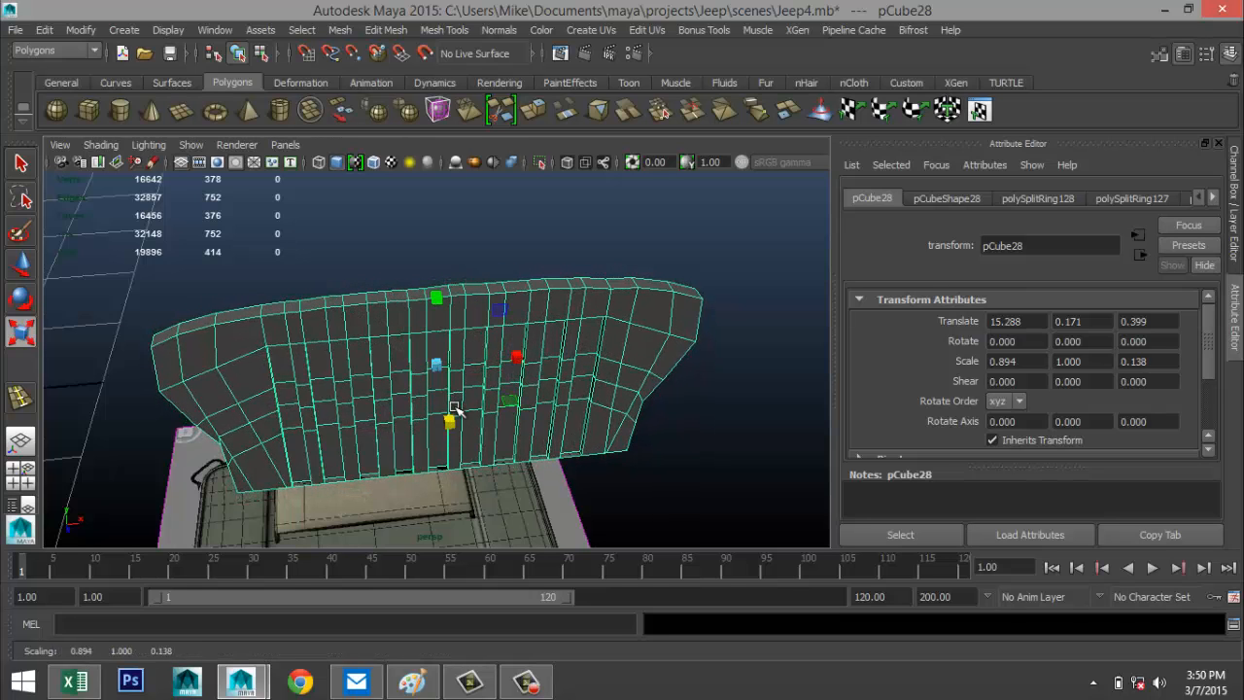
key(3)
click(418, 244)
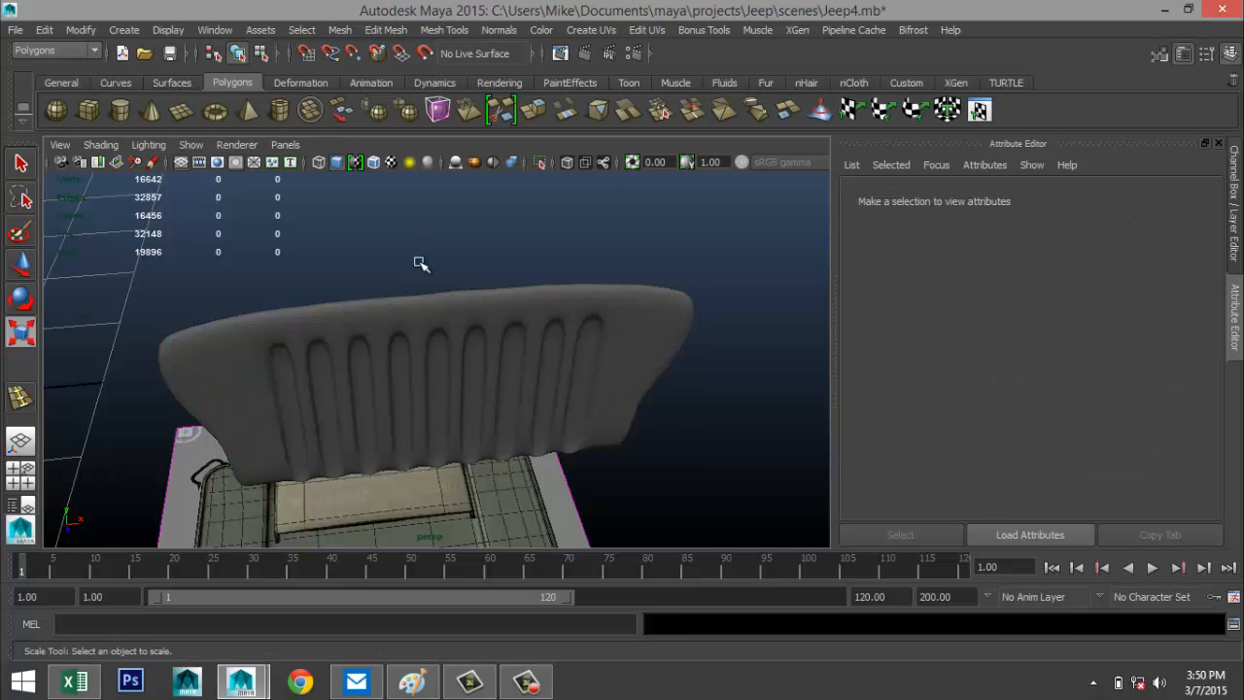
alt+drag(442, 286, 463, 320)
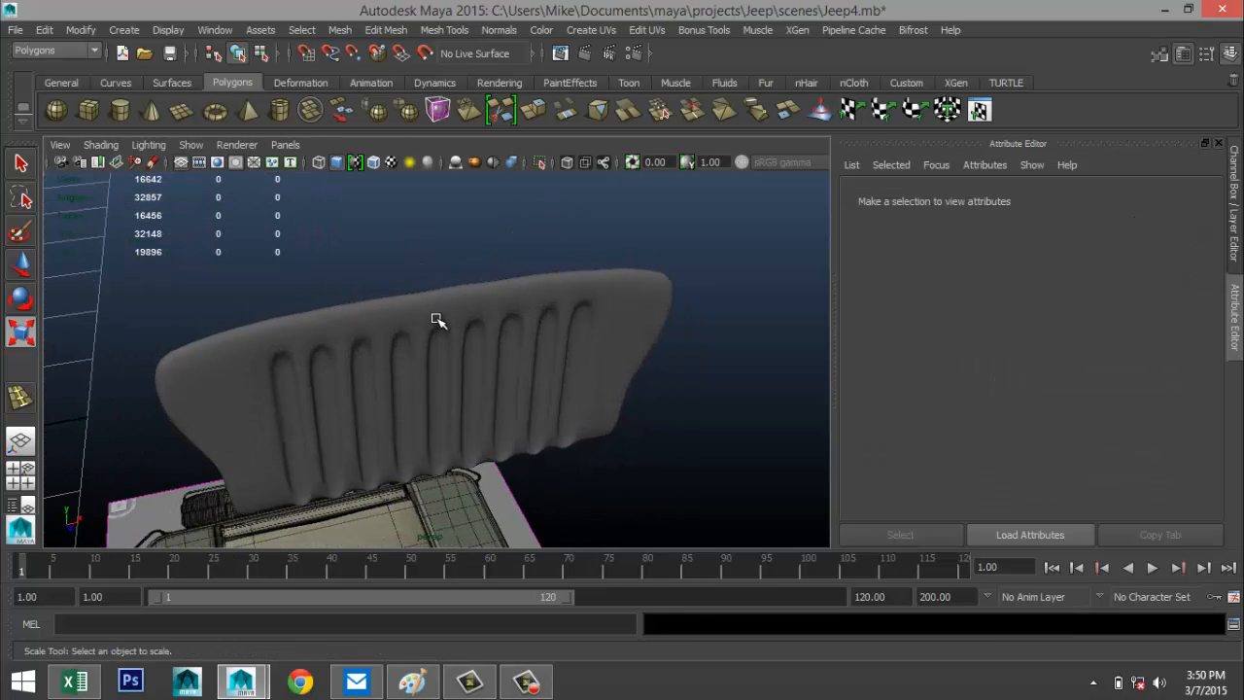
click(438, 323)
key(1)
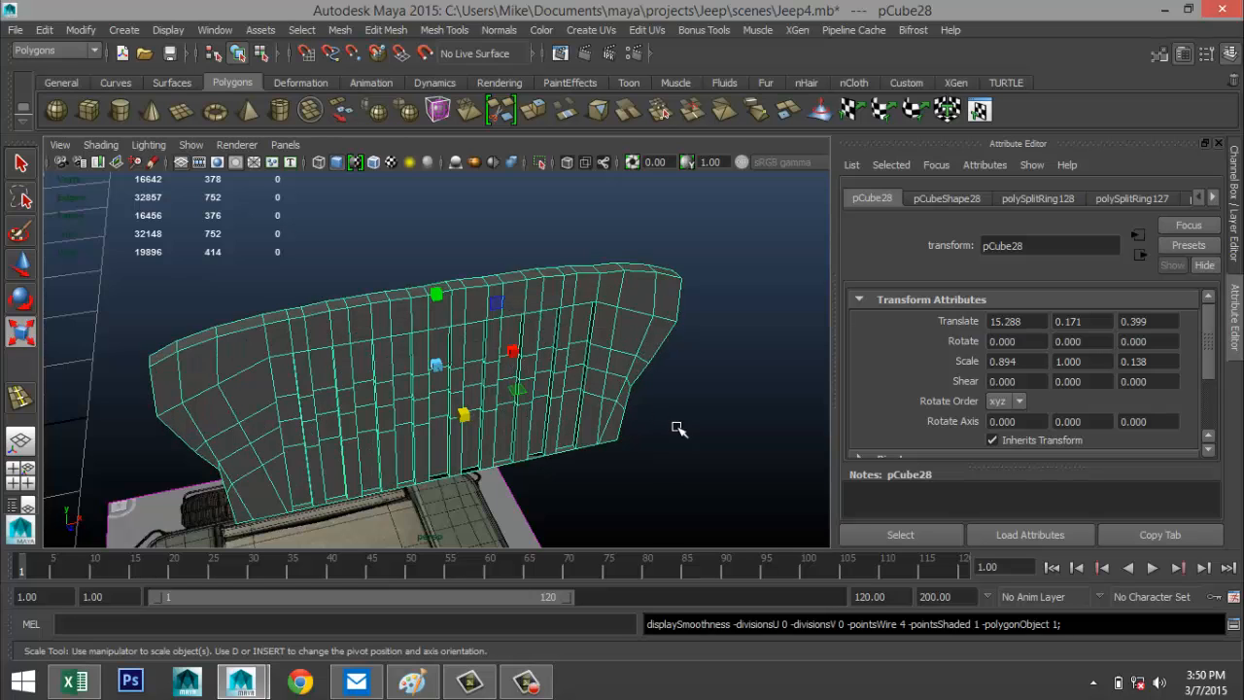
Step: Insert horizontal edge loops close to the grille's top and bottom edges and try to add vertical ones along both outer sides
alt+drag(675, 425, 589, 405)
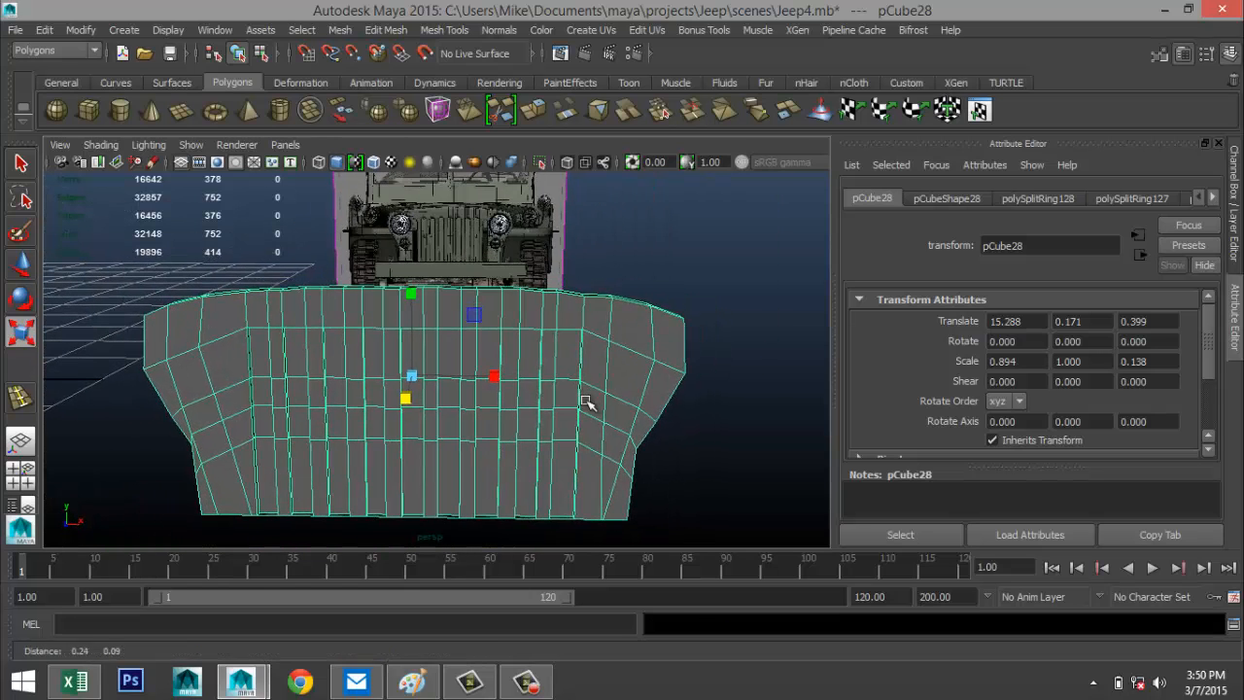
click(444, 29)
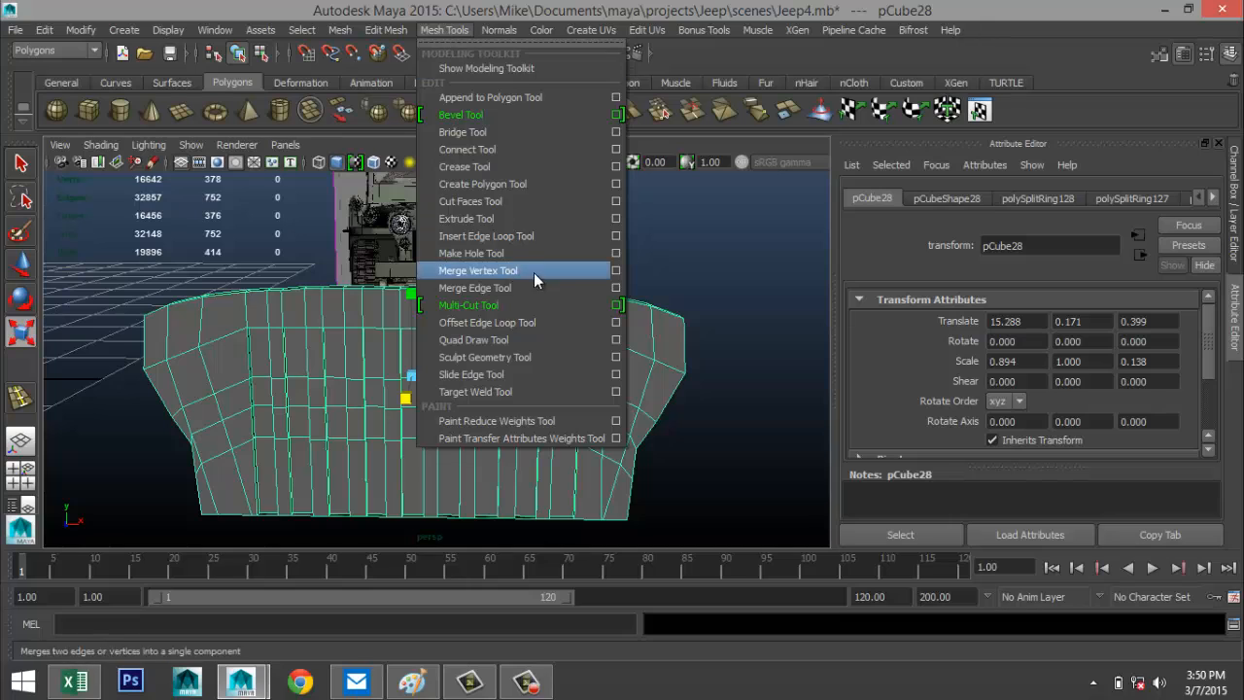
click(537, 236)
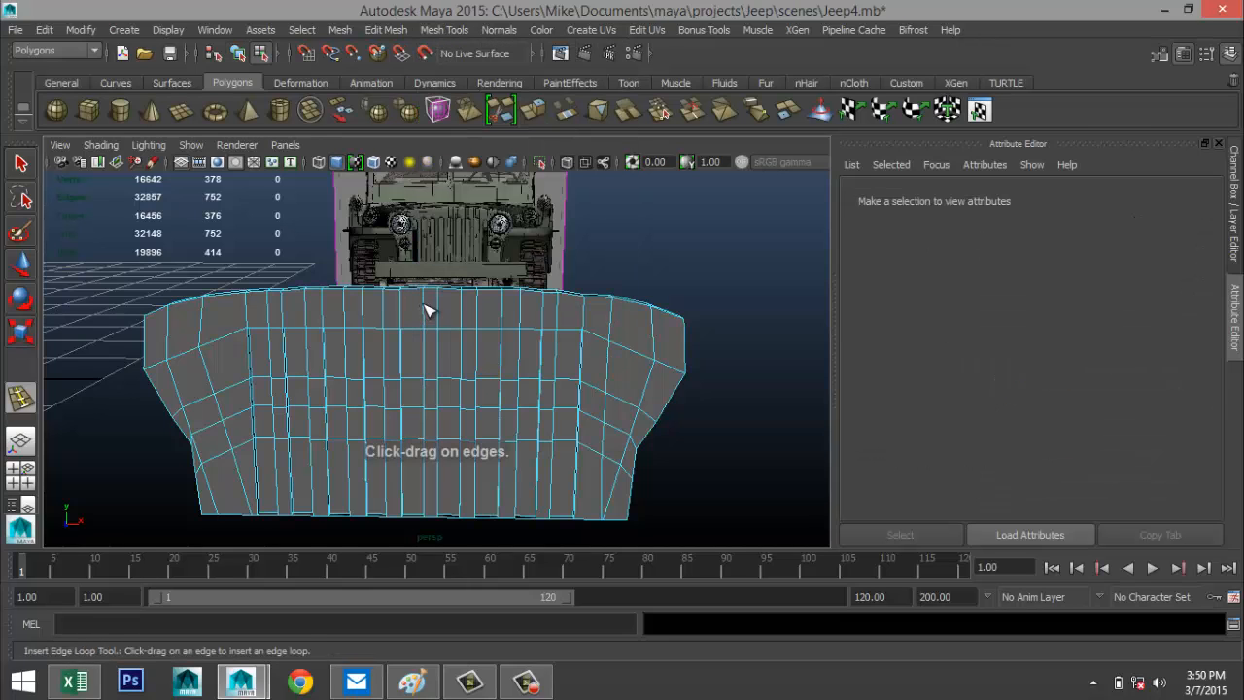
drag(427, 311, 425, 297)
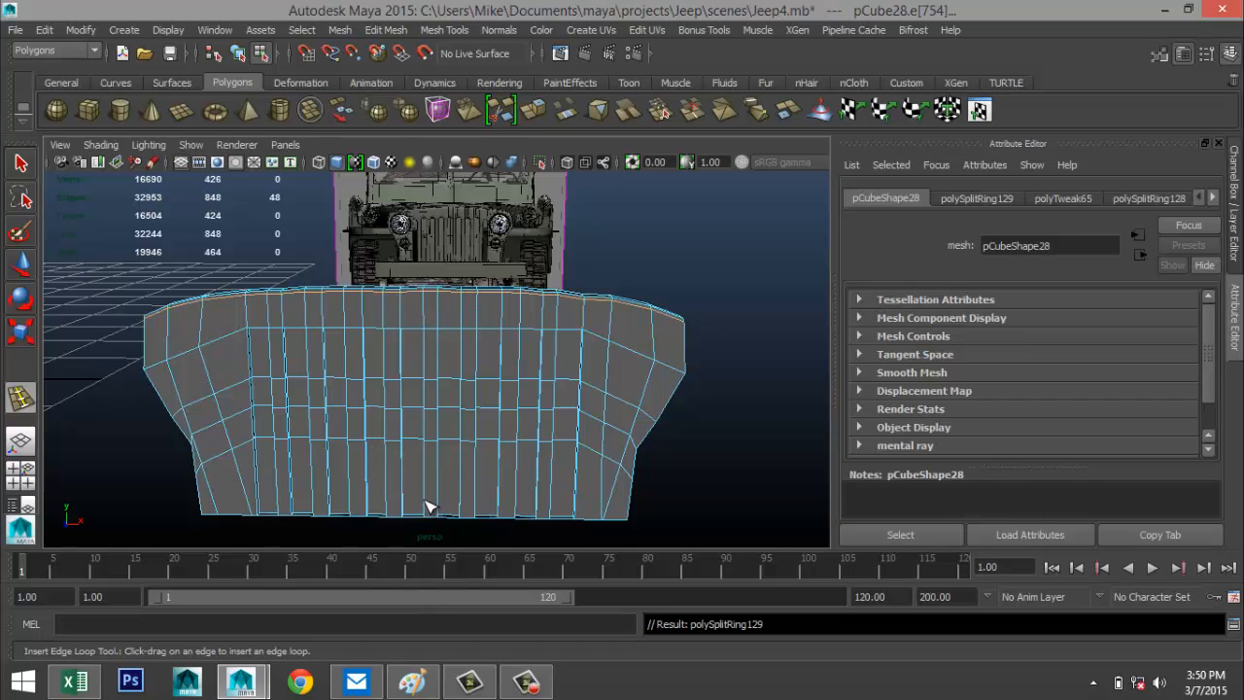
drag(429, 506, 429, 521)
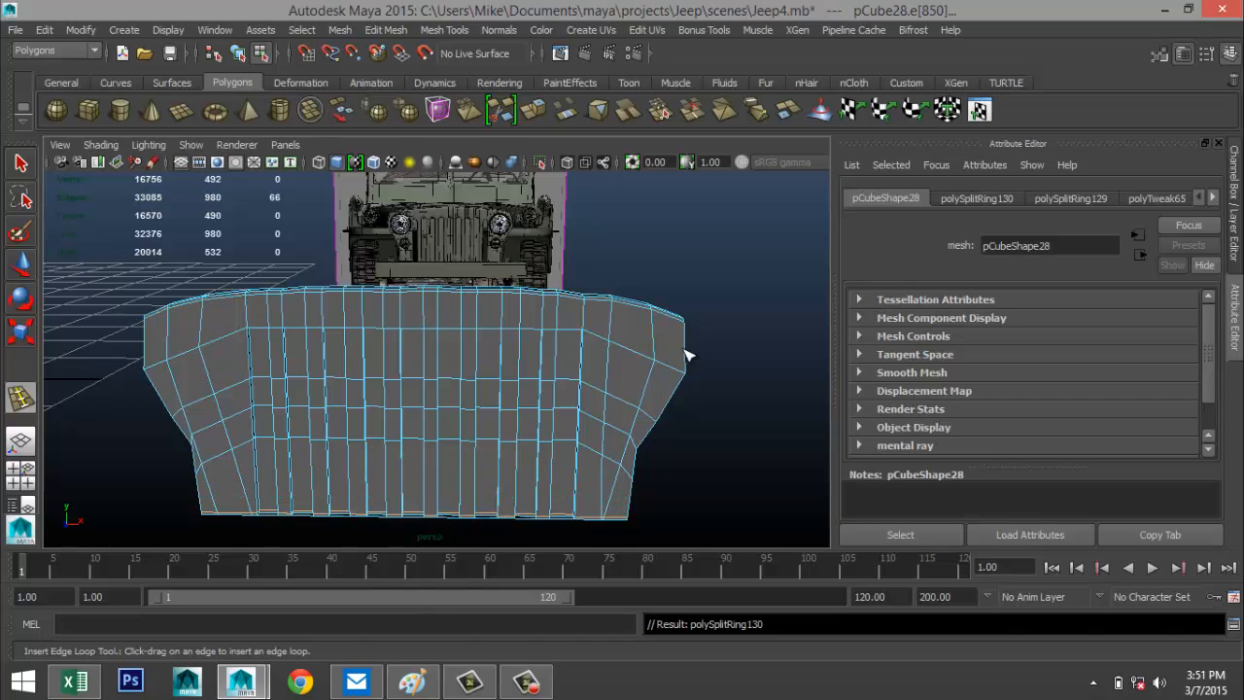
mouse_move(668, 324)
mouse_down()
mouse_move(653, 309)
mouse_move(693, 328)
mouse_up()
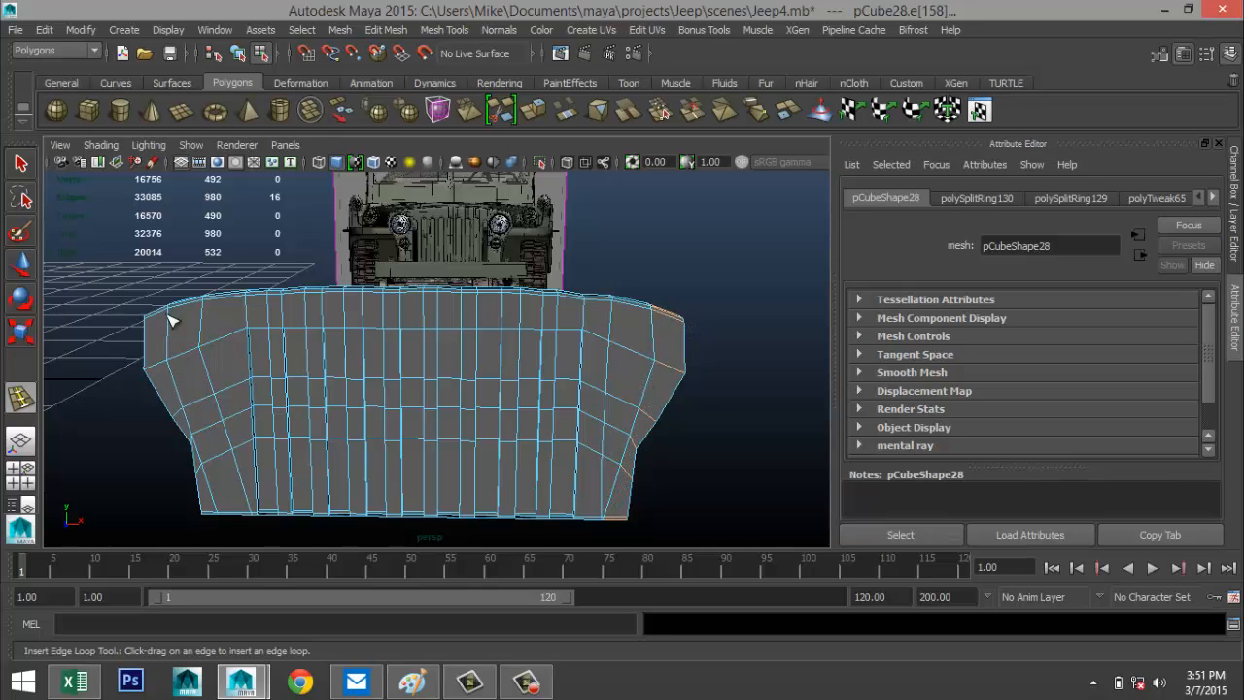
drag(170, 321, 141, 329)
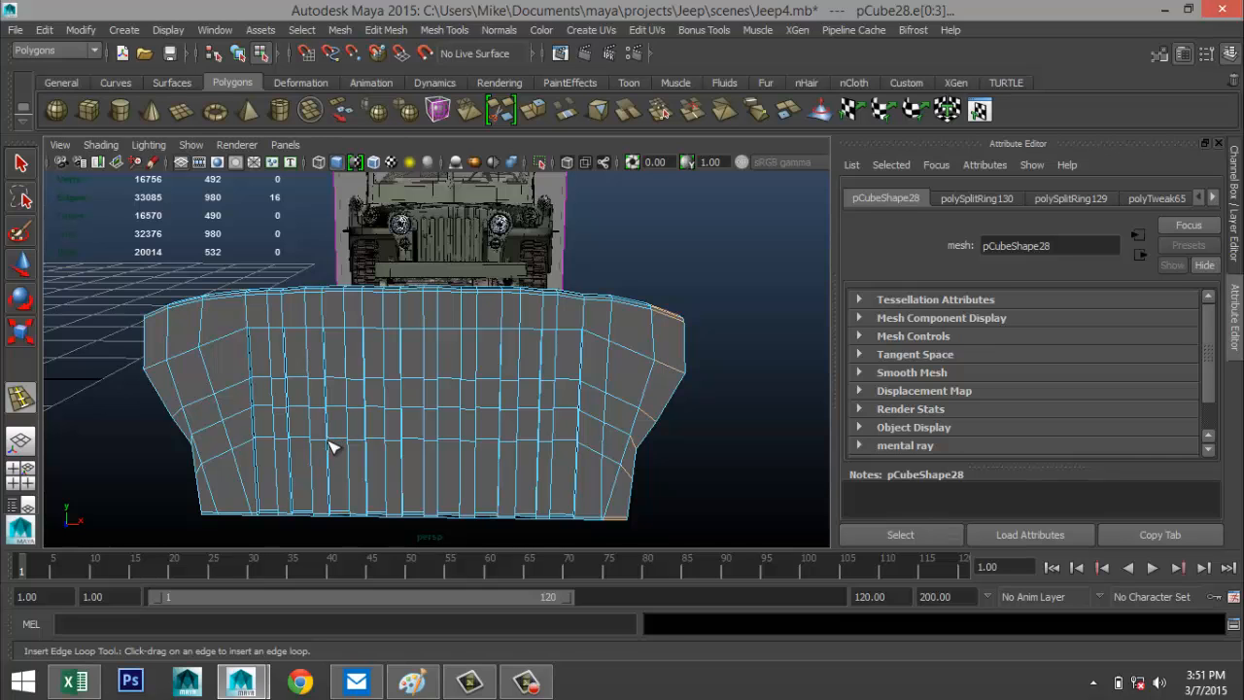
Step: Check the grille in smooth preview and insert a horizontal edge loop across it just below the headlight area
right_drag(461, 333, 533, 257)
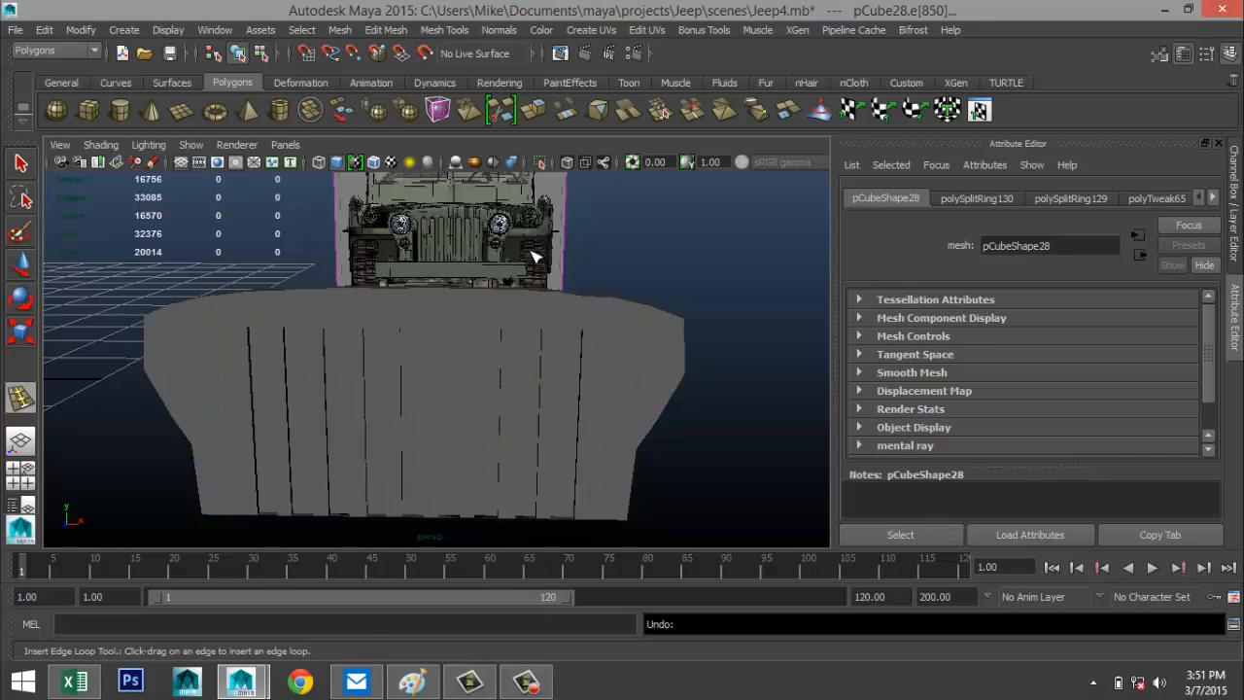
click(550, 350)
key(3)
click(670, 415)
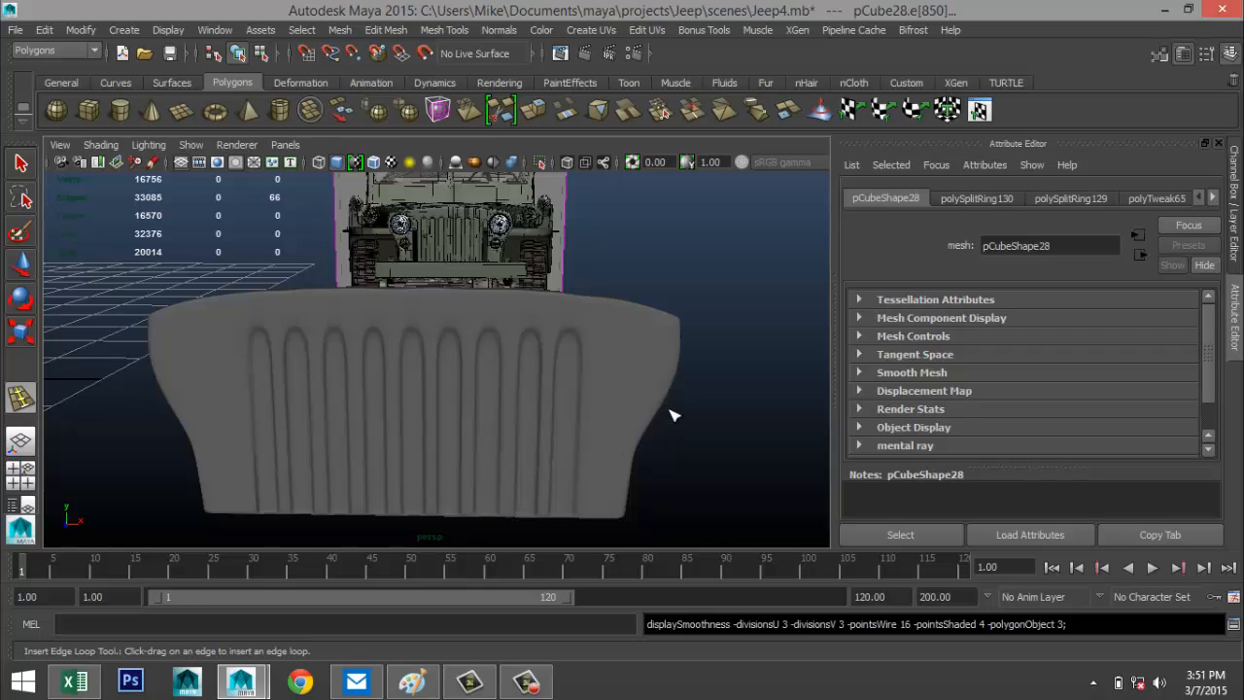
key(1)
click(669, 409)
alt+drag(628, 488, 670, 498)
key(q)
alt+right_drag(680, 437, 465, 422)
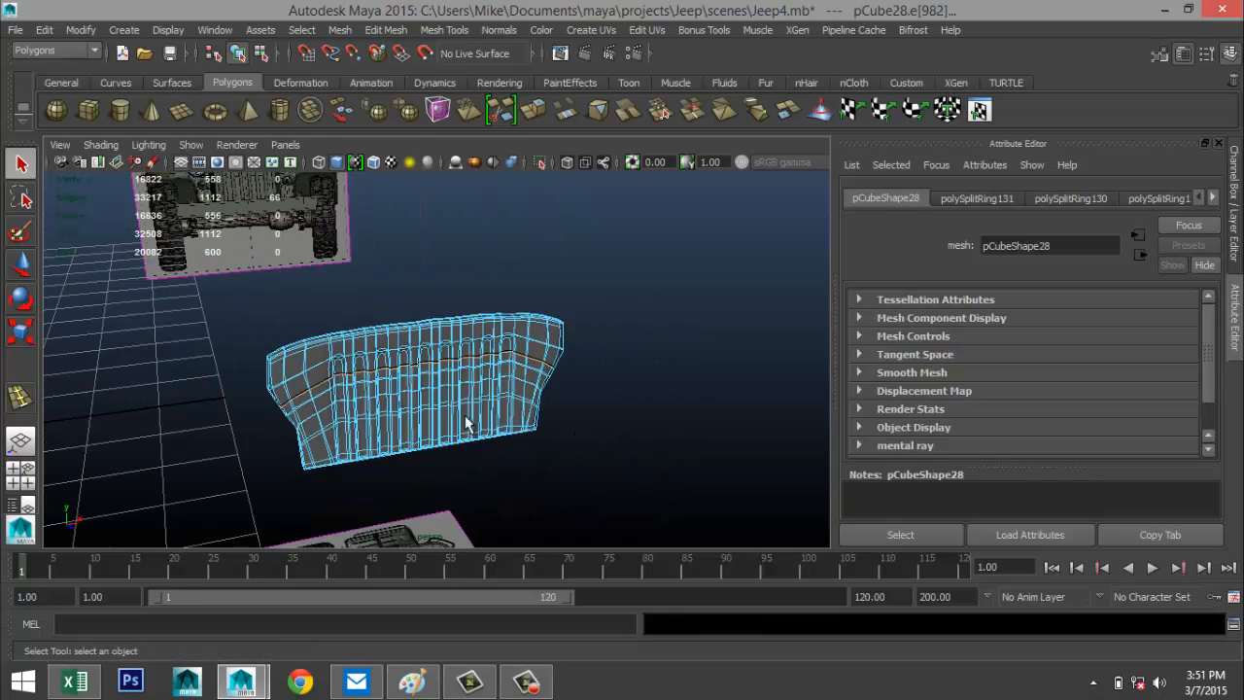
right_drag(425, 381, 491, 246)
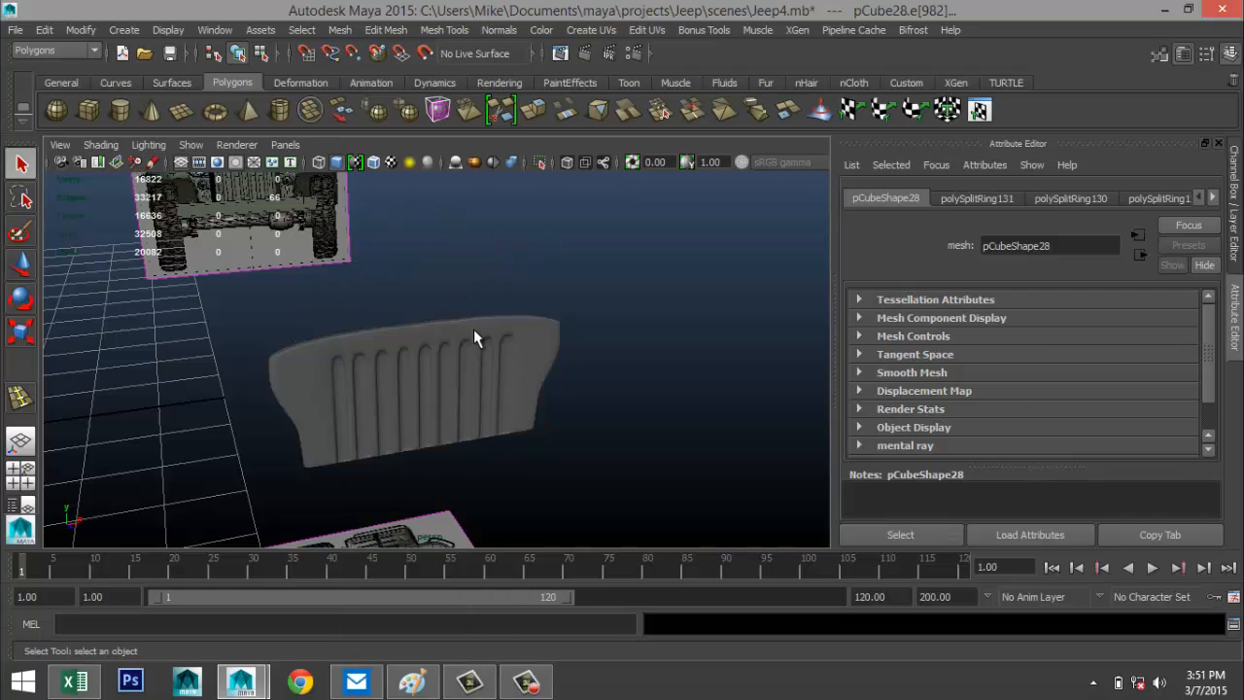
Step: Move the smoothed grille along X to -0.059 and along Z to 10.883, in front of the jeep's chassis
alt+right_drag(474, 411, 468, 542)
key(w)
drag(507, 358, 348, 377)
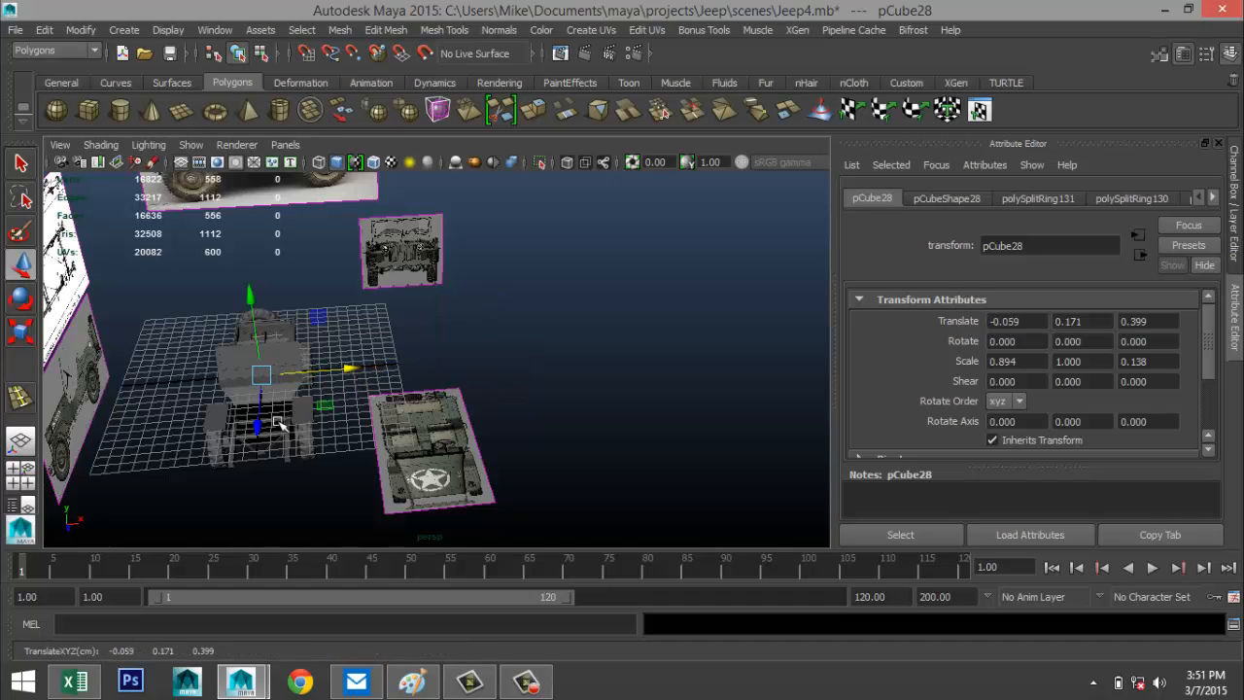
drag(260, 425, 274, 512)
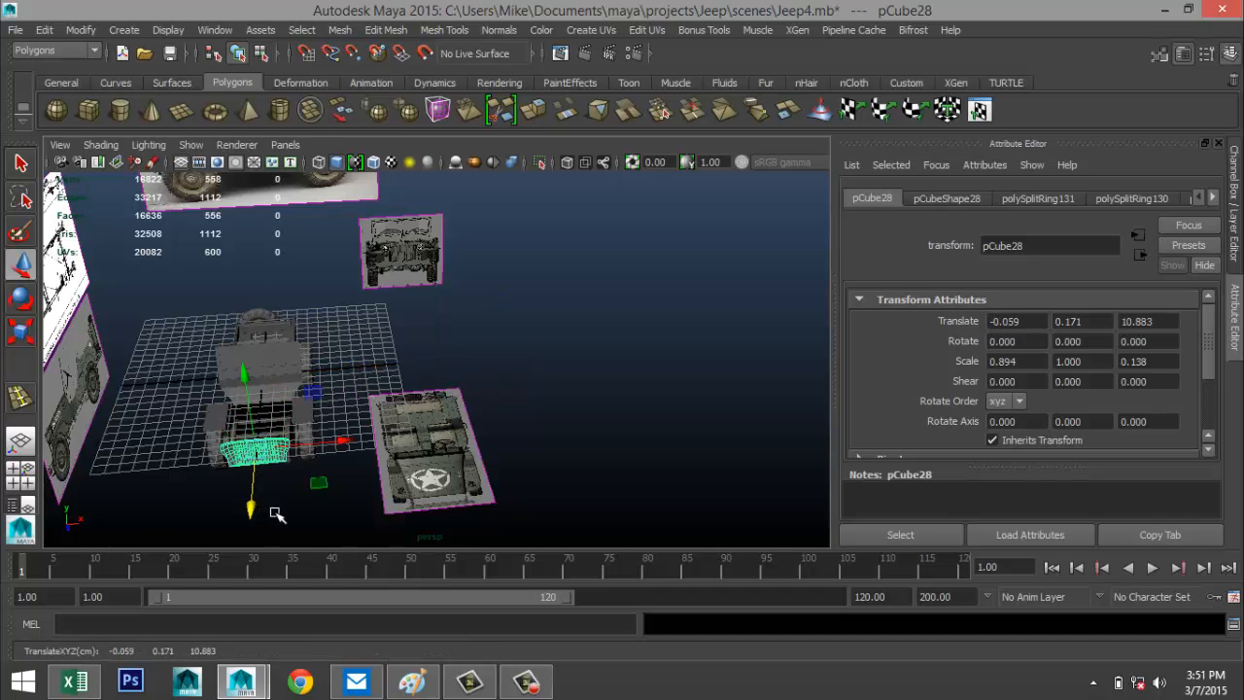
Step: Align the front-view reference image with the jeep model by moving it along X to -0.057
click(428, 254)
drag(495, 252, 355, 254)
click(22, 475)
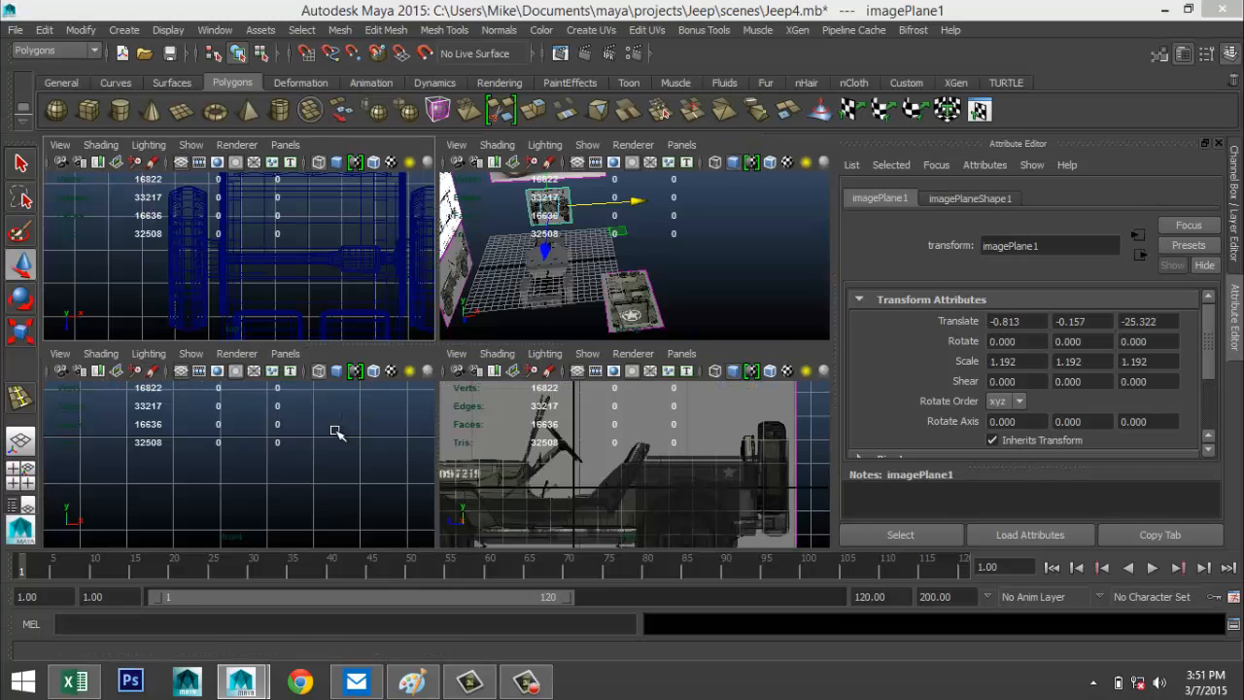
key(space)
scroll(438, 434, down, 5)
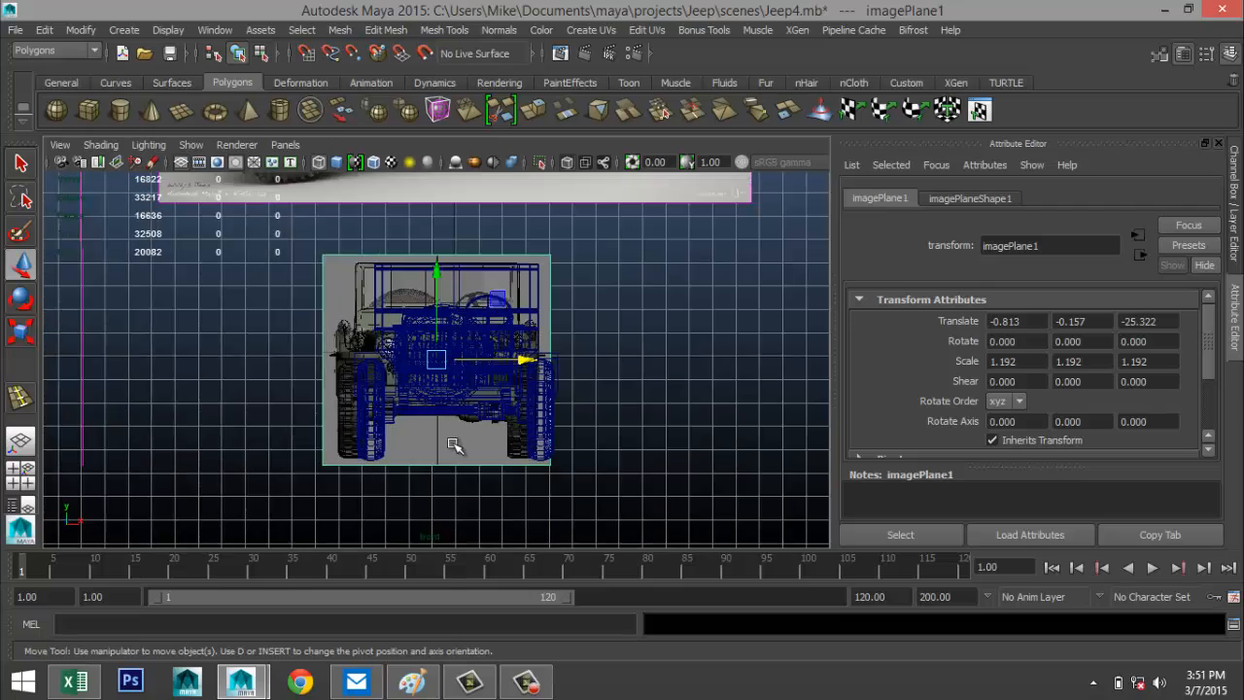
scroll(455, 447, up, 7)
drag(537, 361, 568, 361)
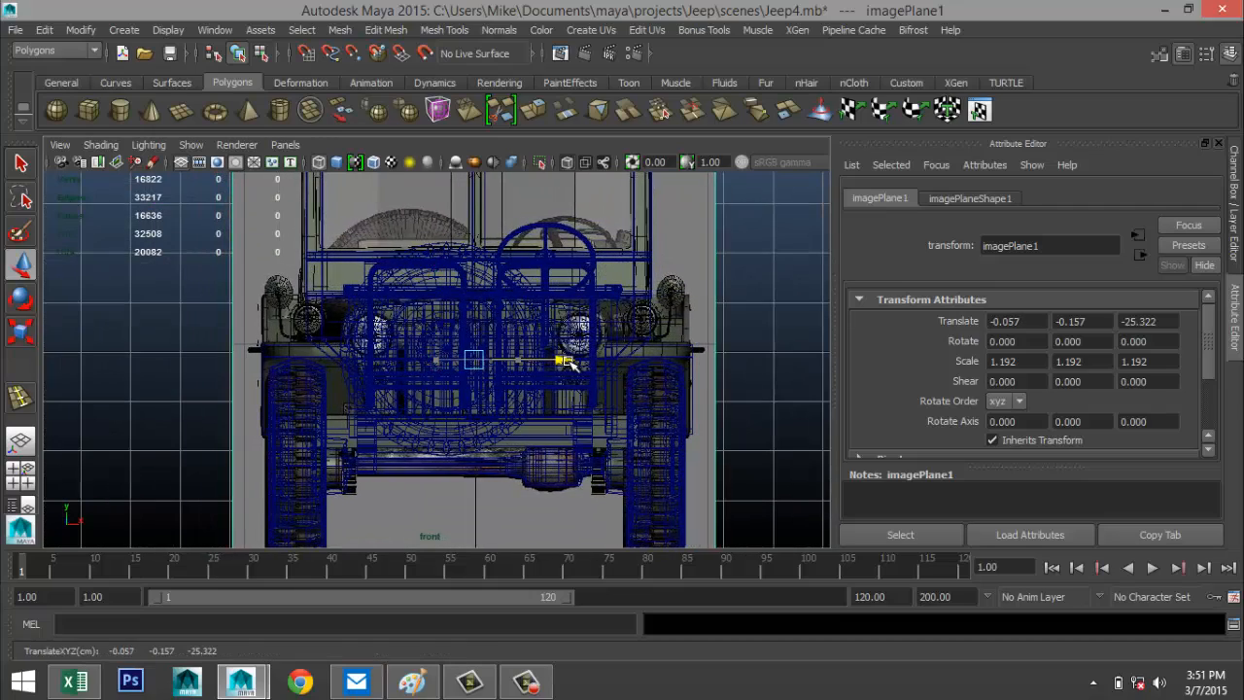
scroll(416, 392, down, 3)
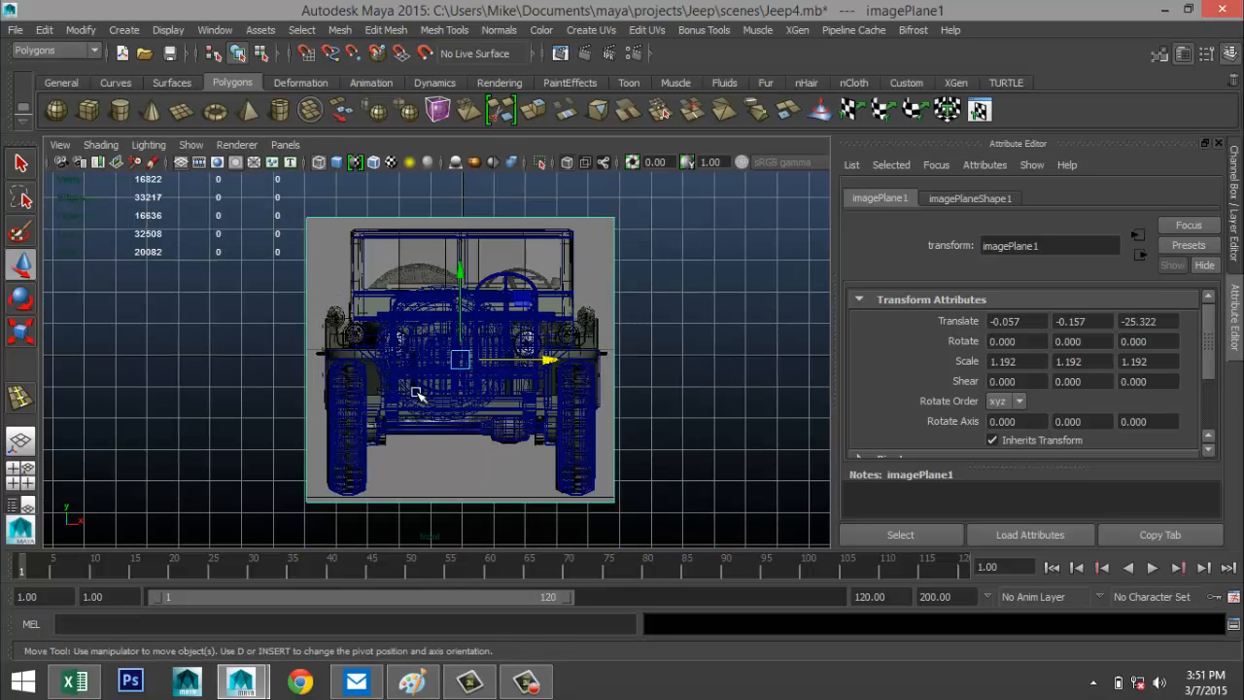
scroll(416, 393, up, 5)
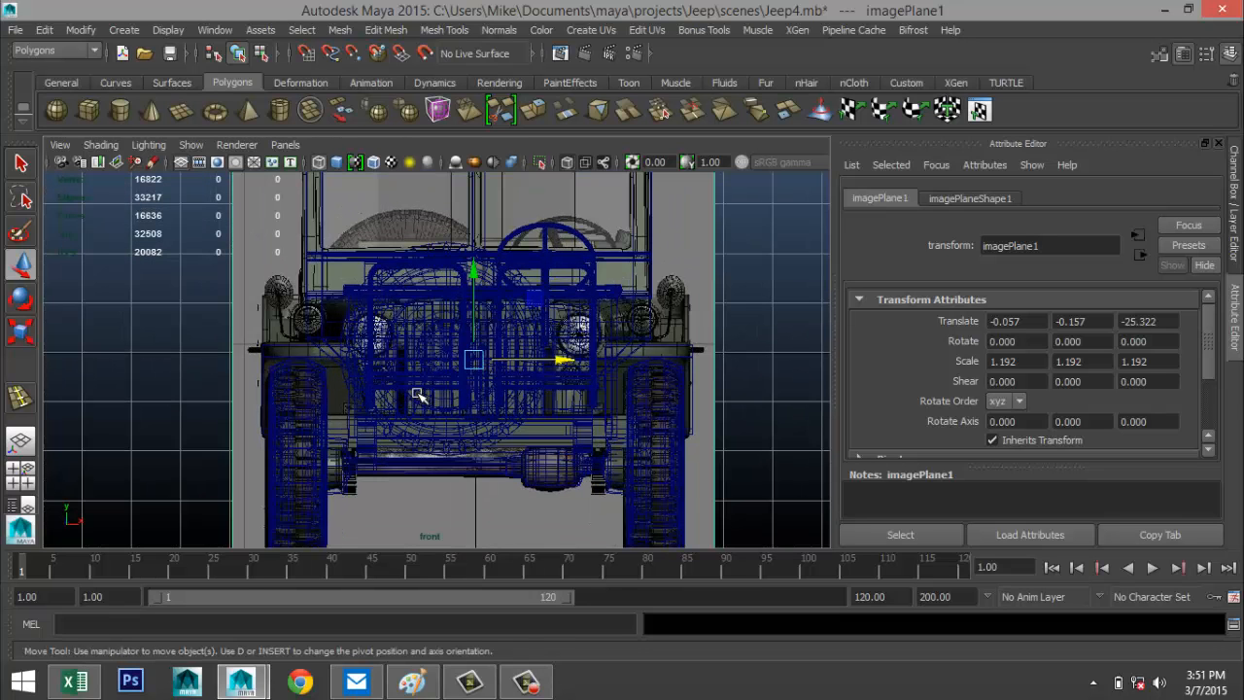
Step: Centre the grille on the front reference image at X -0.077 and frame it in the perspective view
click(561, 345)
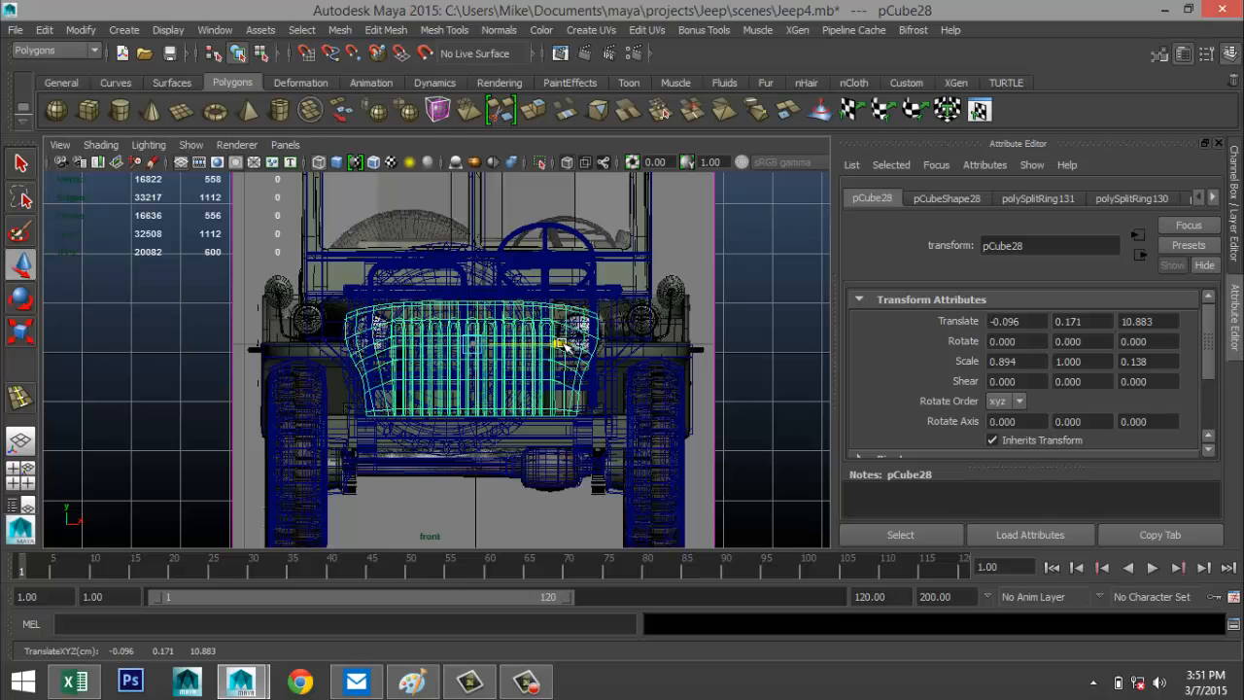
drag(561, 344, 564, 345)
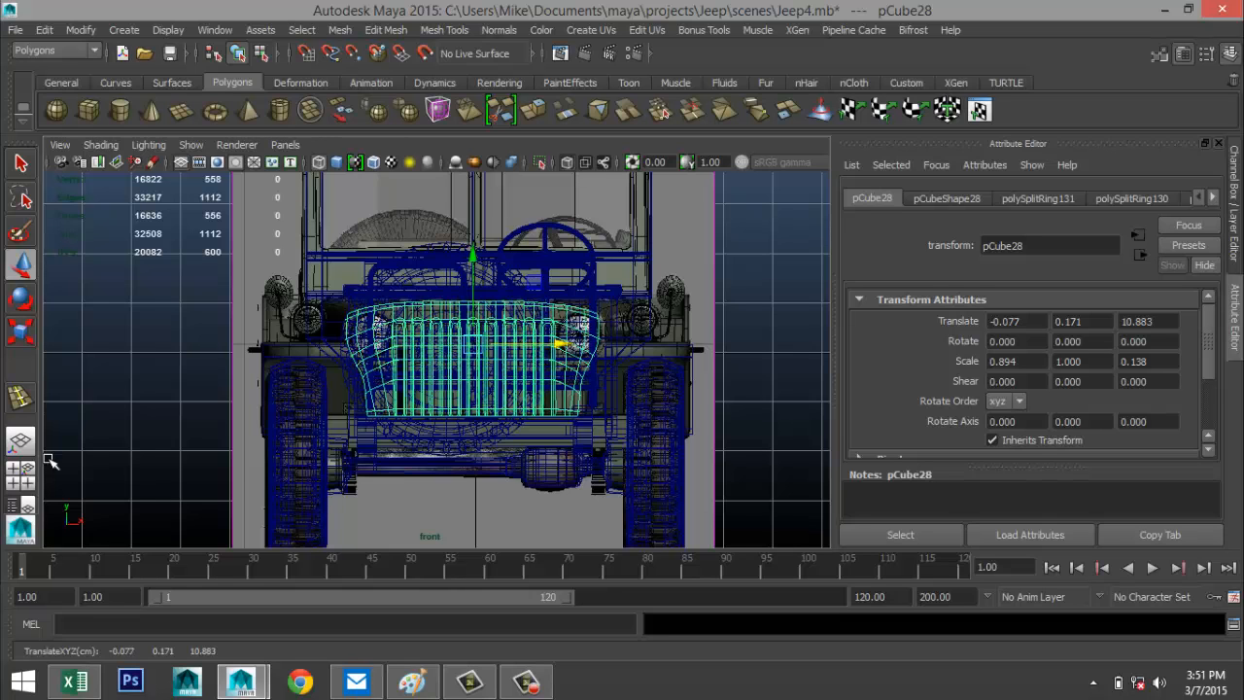
click(21, 474)
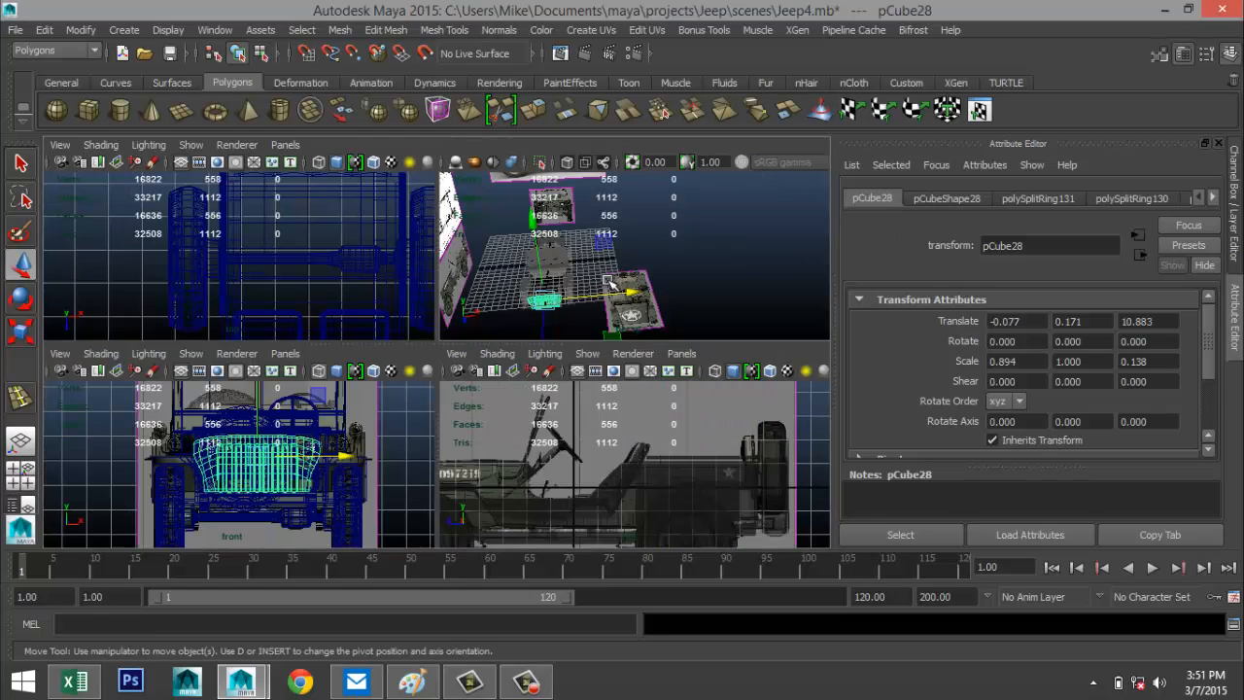
key(space)
key(f)
scroll(483, 434, down, 3)
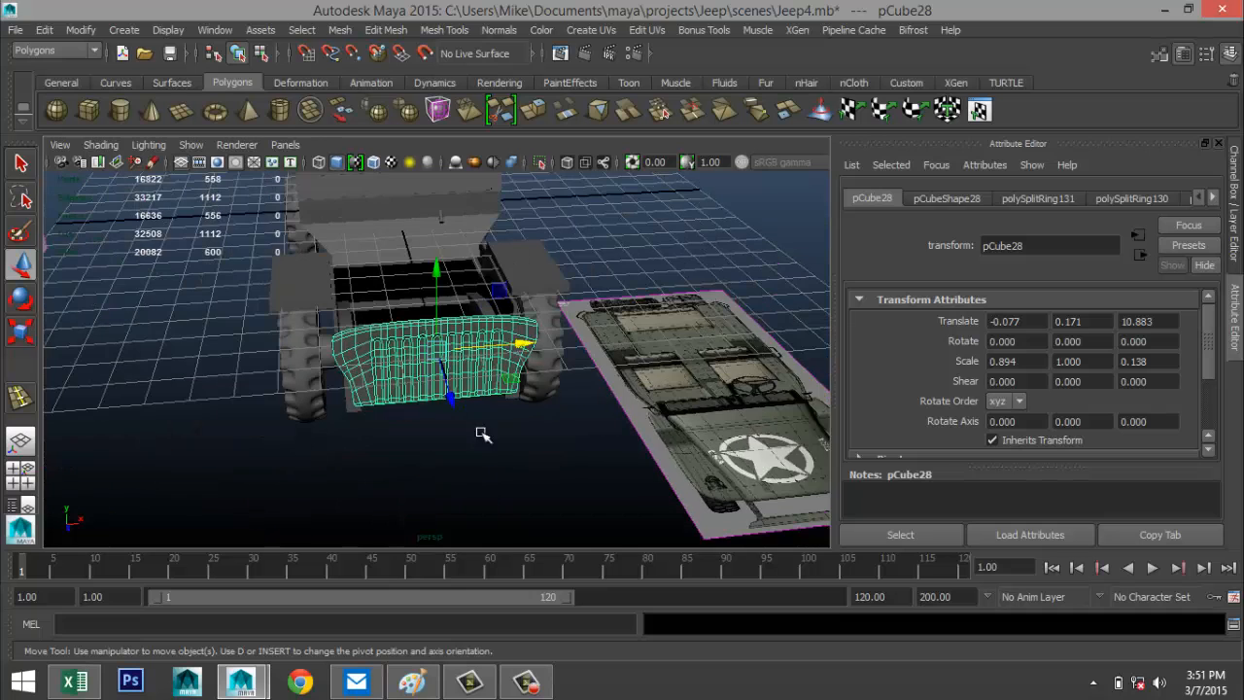
Step: Move the grille back along Z to 7.662 in the side view to line up with the reference jeep's front
click(21, 474)
key(space)
key(f)
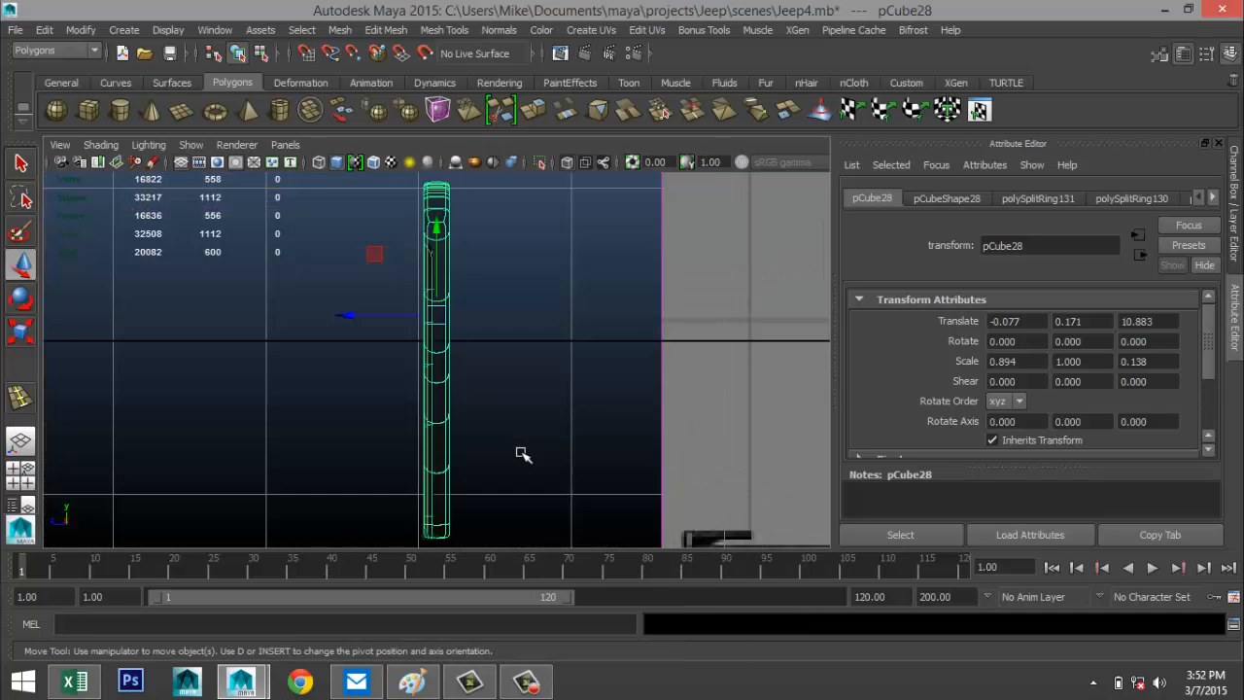
scroll(521, 453, down, 5)
scroll(522, 451, up, 1)
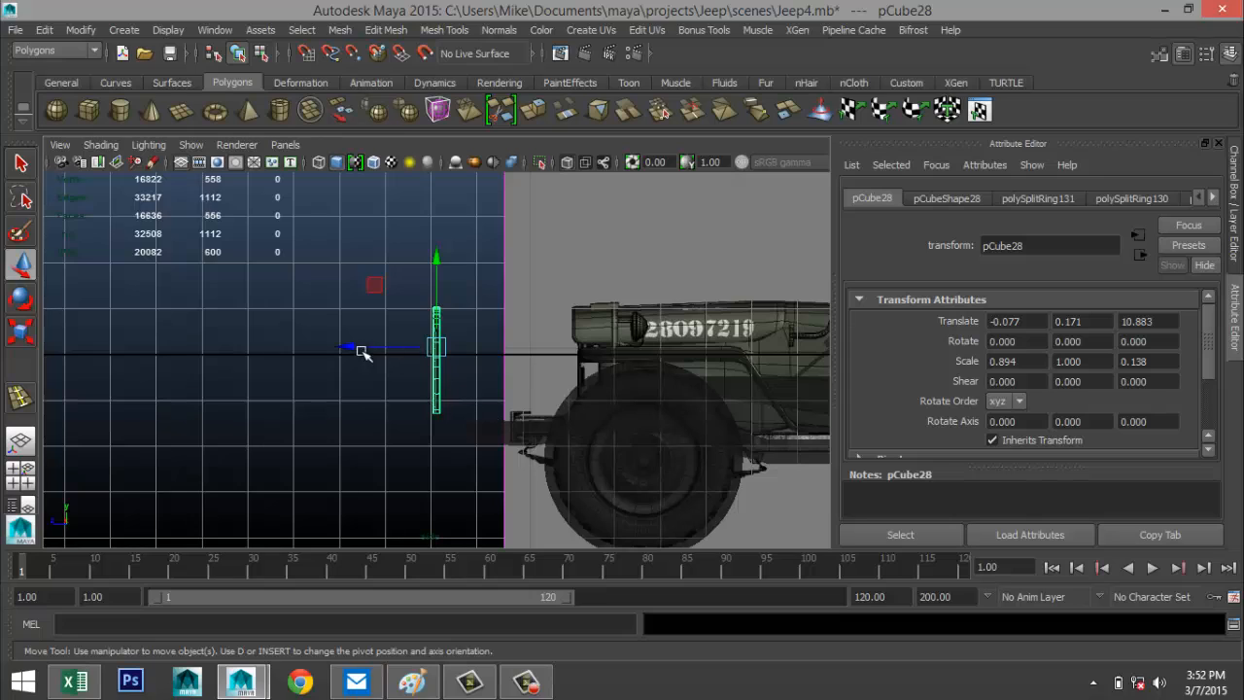
drag(358, 346, 499, 366)
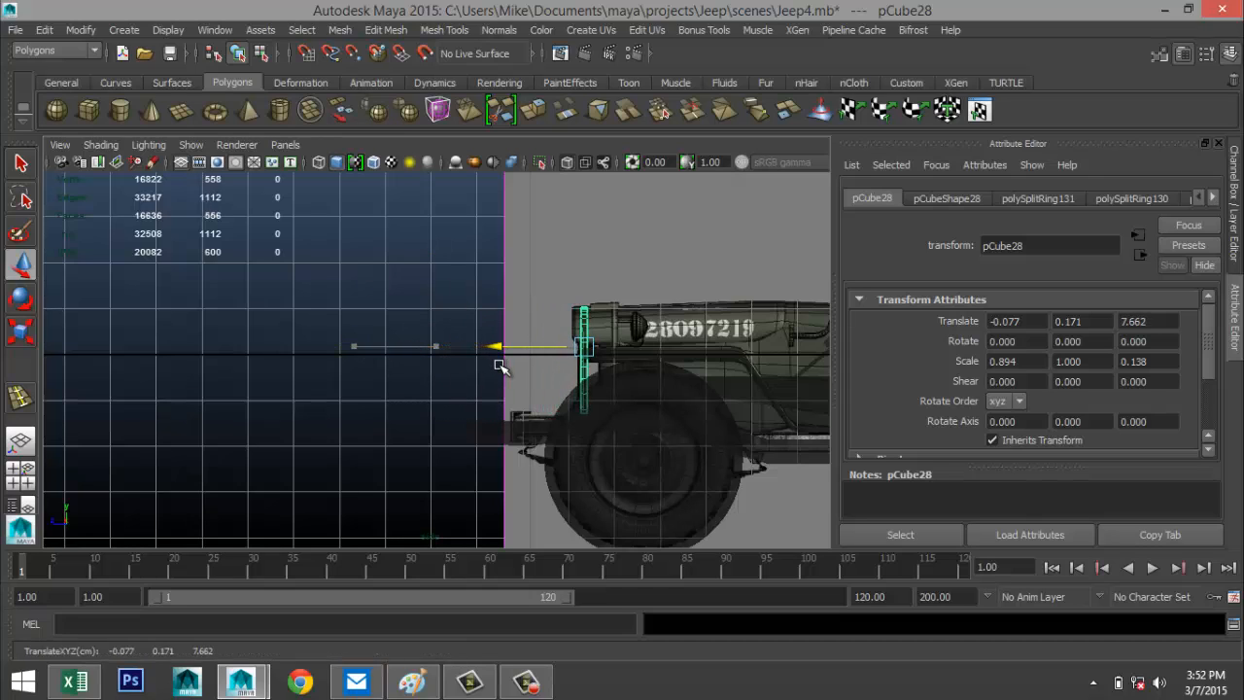
Step: Create a wide polygon cube in front of the chassis for the front bumper and scale its depth to 0.628 in Z
click(21, 475)
key(space)
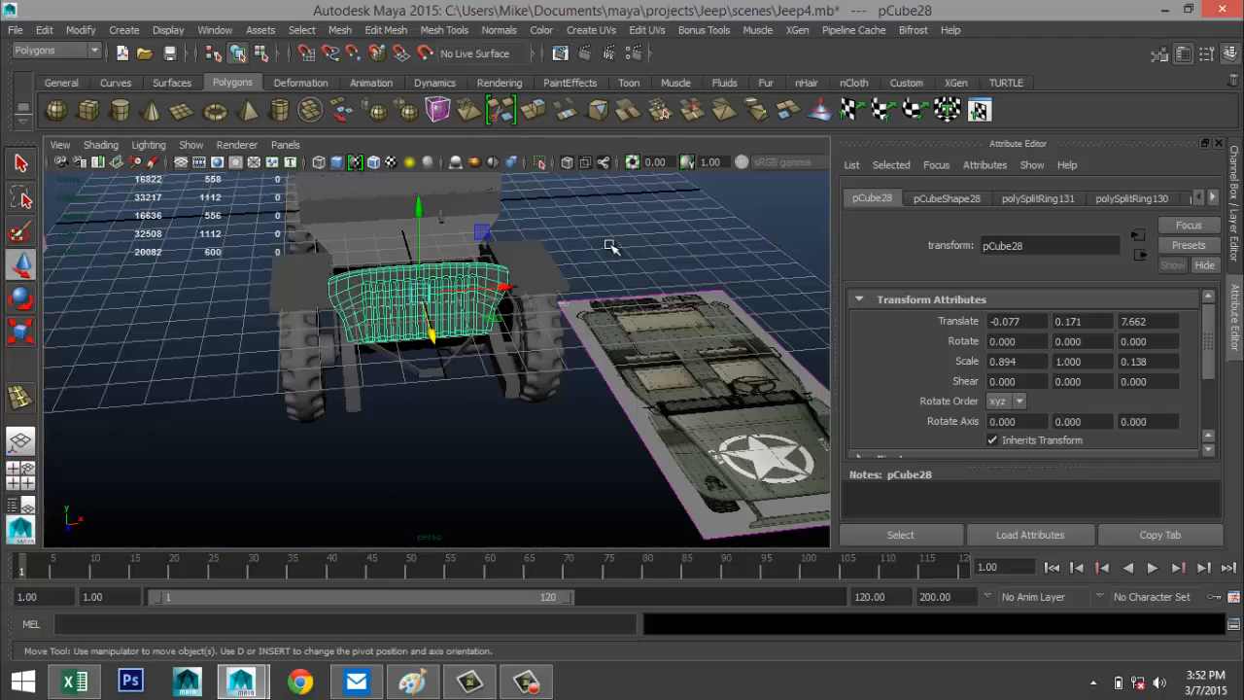
alt+drag(453, 414, 466, 346)
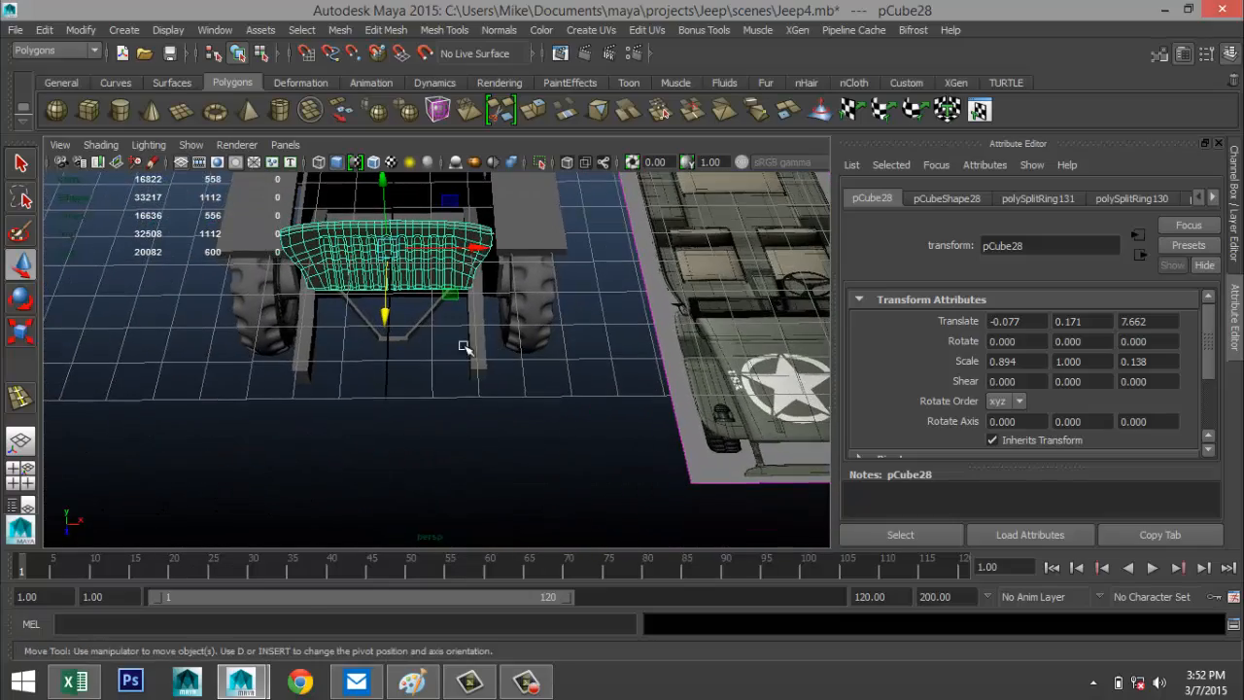
click(88, 109)
drag(233, 434, 524, 455)
key(r)
drag(377, 506, 378, 479)
Step: Move the bumper to Z 11.380 and to Y -1.595, matching the bumper height in the front reference image
key(w)
drag(377, 505, 380, 457)
key(space)
key(space)
drag(474, 256, 496, 348)
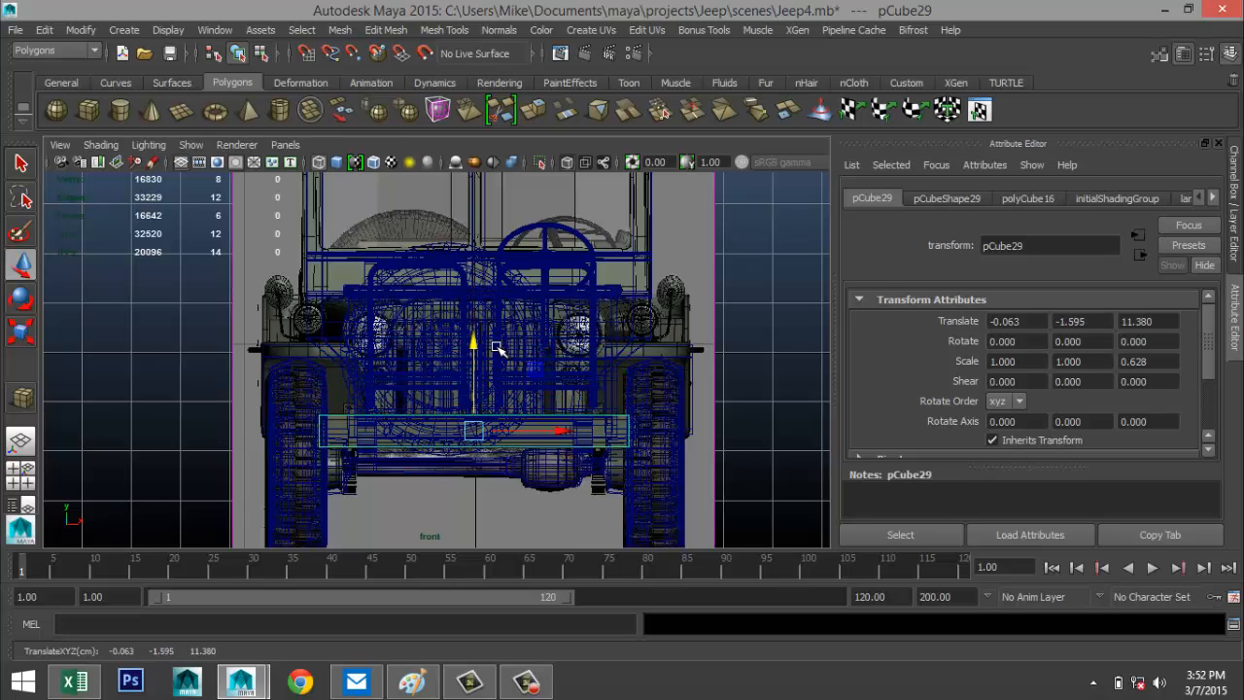
Step: Shorten both front frame rails by moving their end vertices back along Z to the bumper, leaving the V-shaped brace's front vertices in place
key(5)
key(space)
key(space)
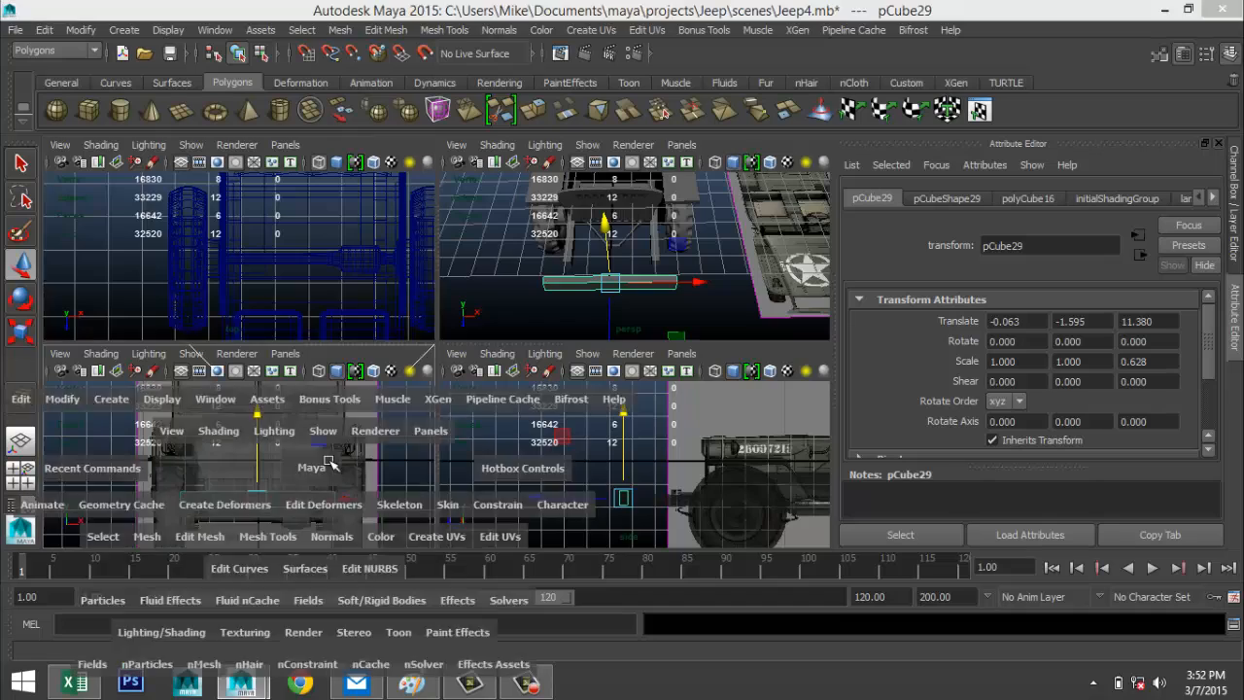
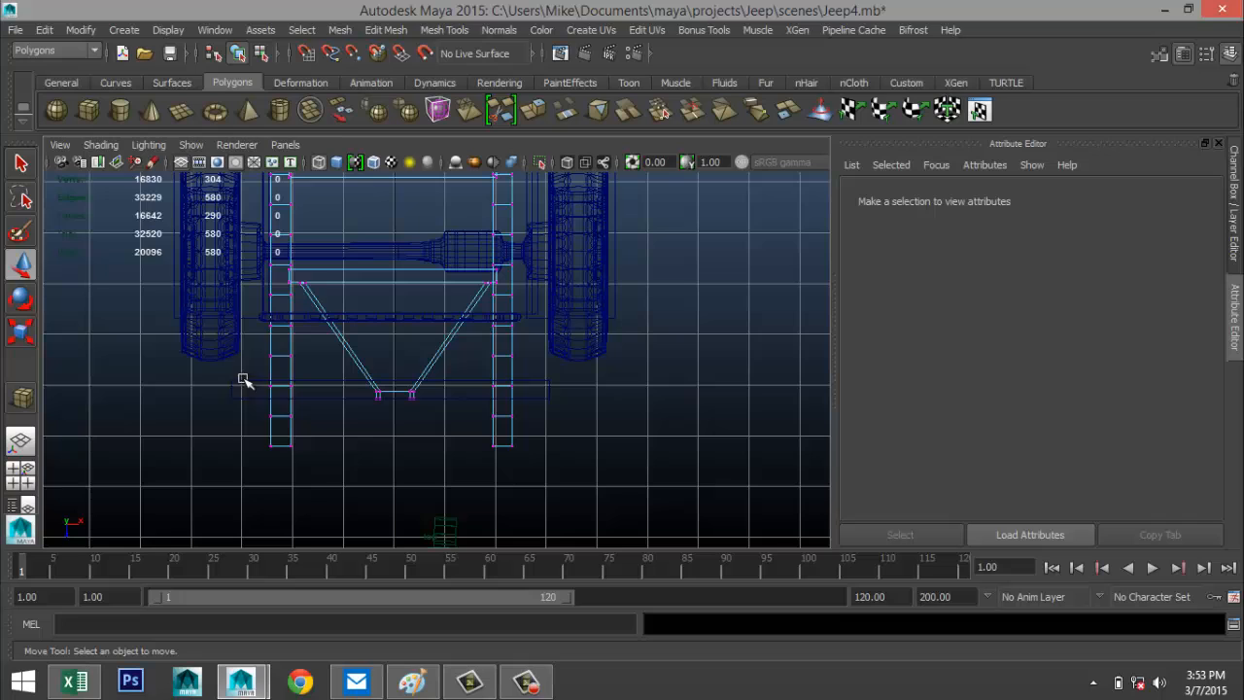
drag(243, 379, 544, 508)
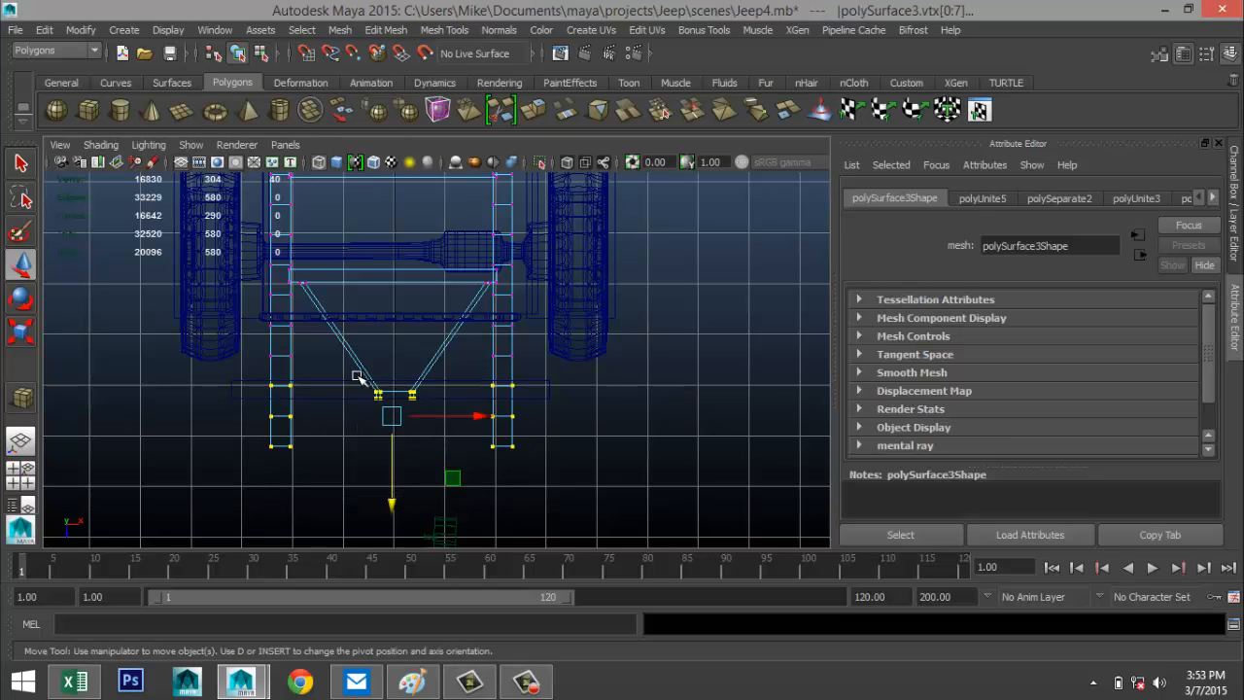
click(391, 502)
drag(393, 503, 392, 473)
drag(243, 342, 544, 466)
ctrl+drag(360, 377, 429, 413)
drag(392, 473, 394, 449)
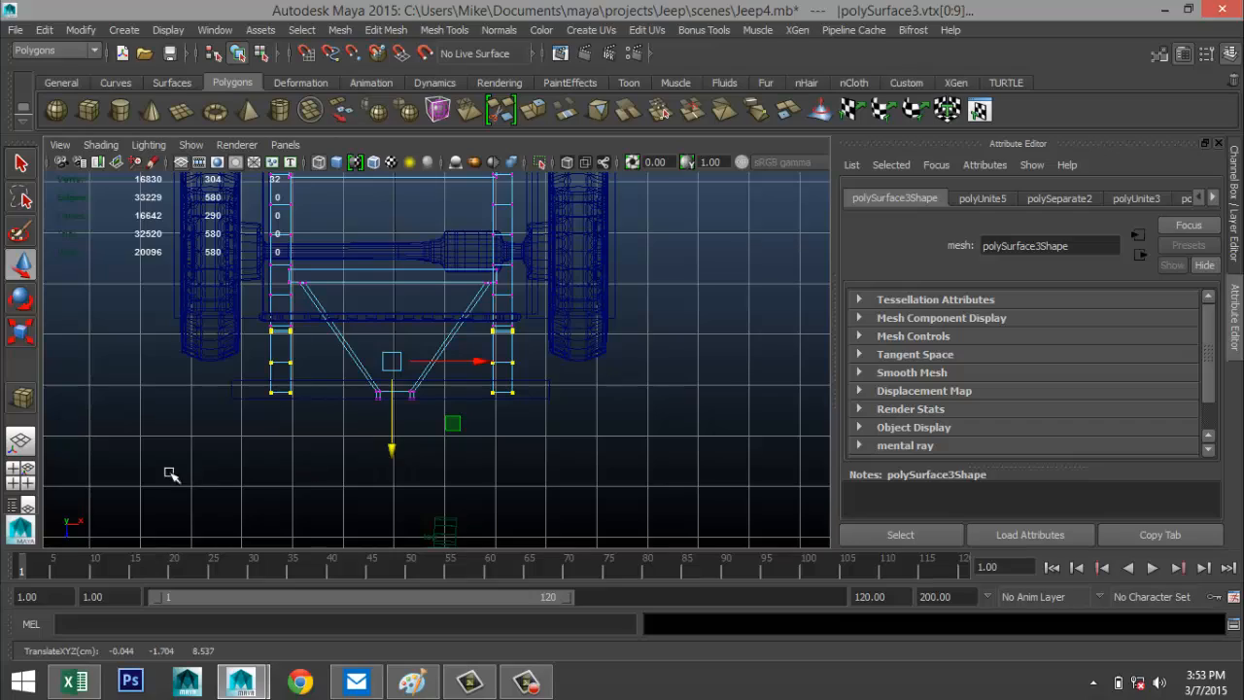
Step: Inspect the fit of the frame rails, bumper and grille from a low front angle in the perspective view
click(21, 478)
key(space)
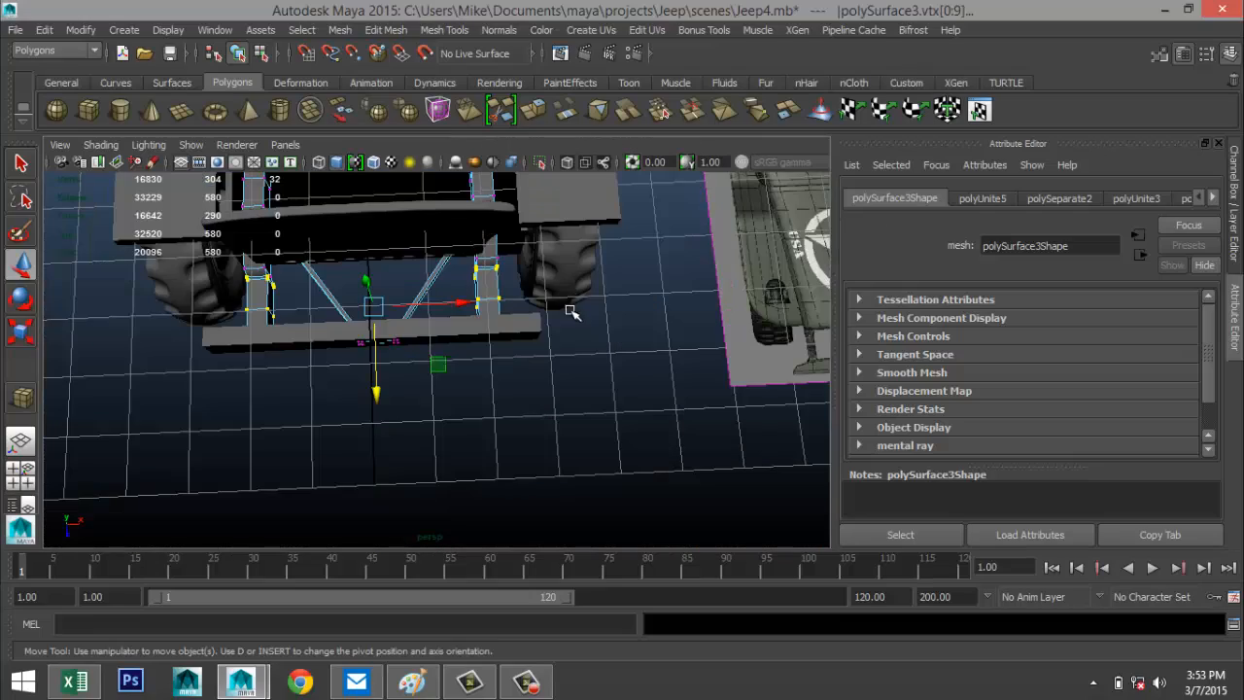
alt+drag(569, 305, 457, 292)
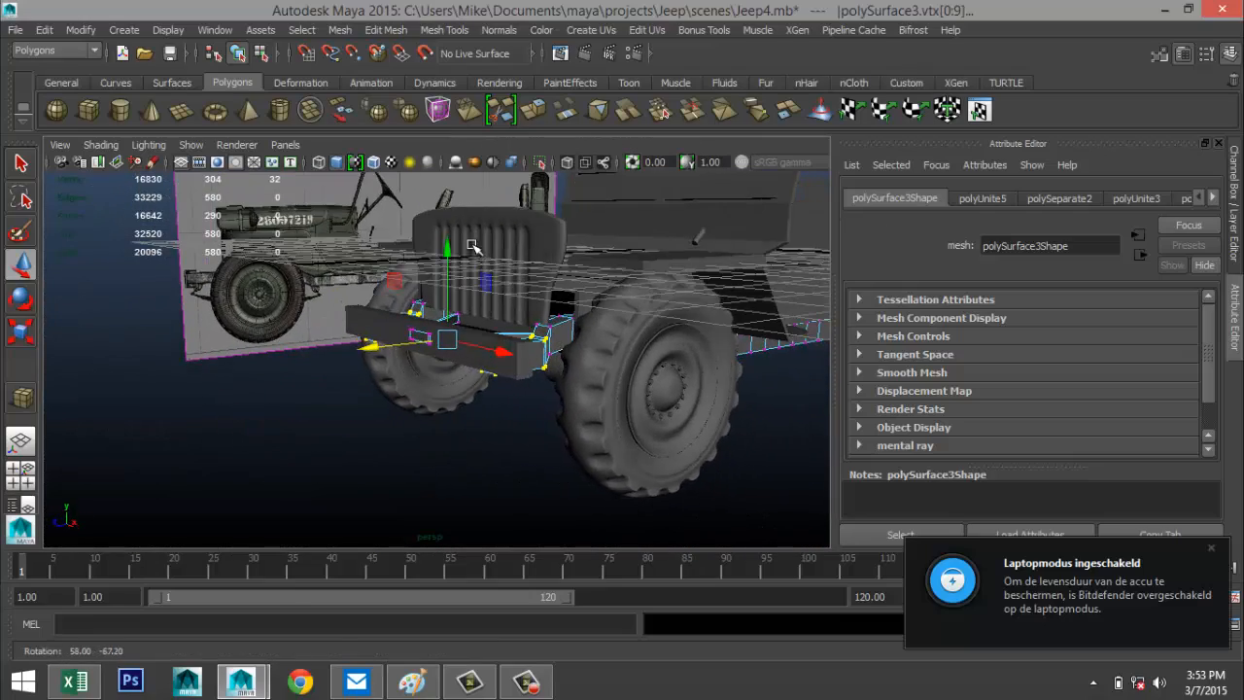
key(F8)
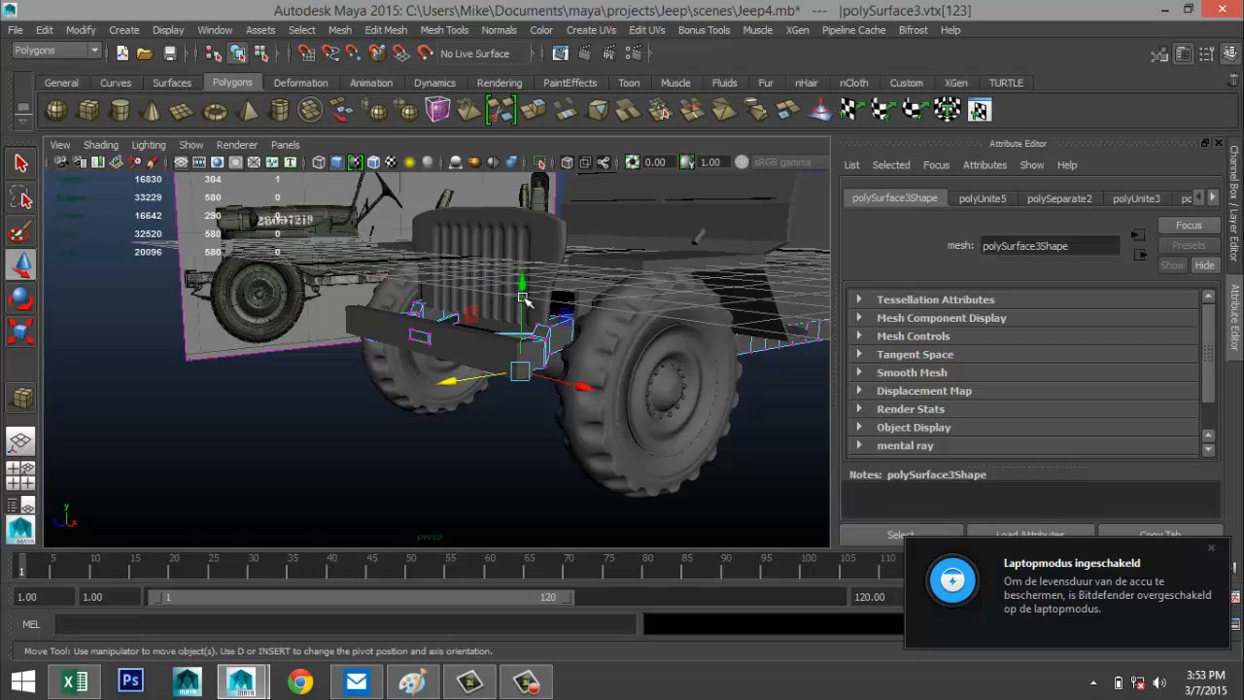
Step: Move the front bumper along Z to about 9.18 so it sits against the shortened frame rails
click(465, 346)
drag(430, 272, 342, 351)
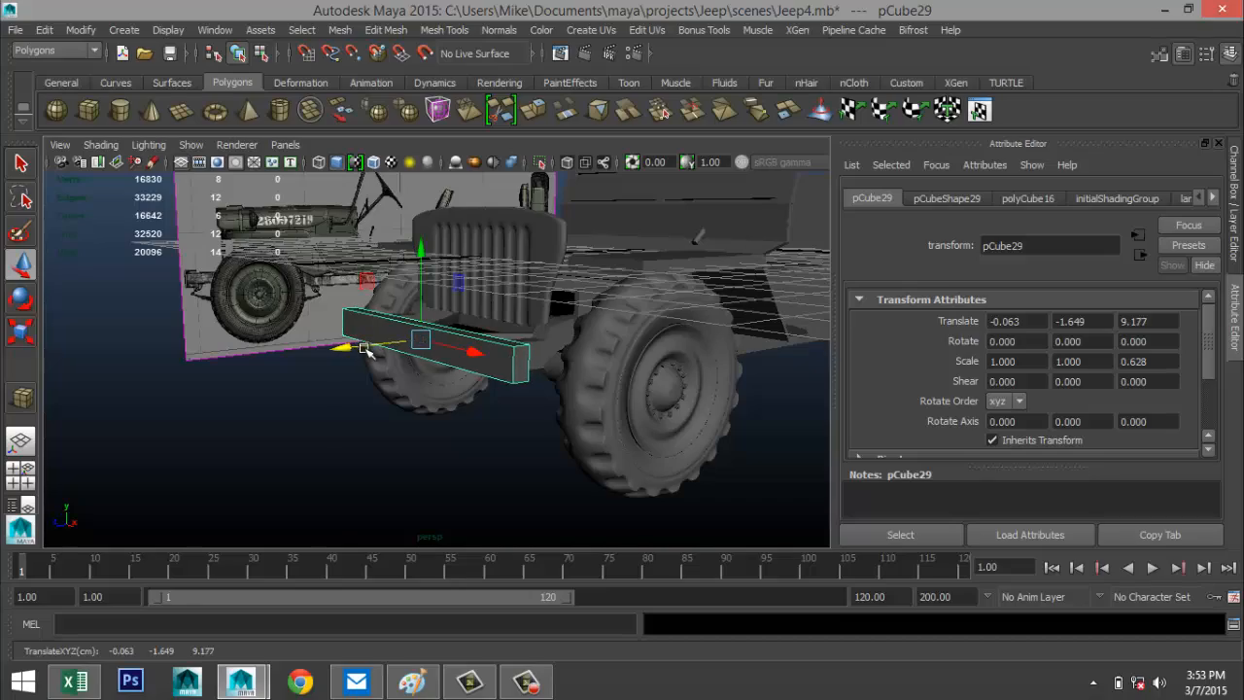
alt+drag(420, 372, 459, 398)
alt+drag(586, 430, 525, 450)
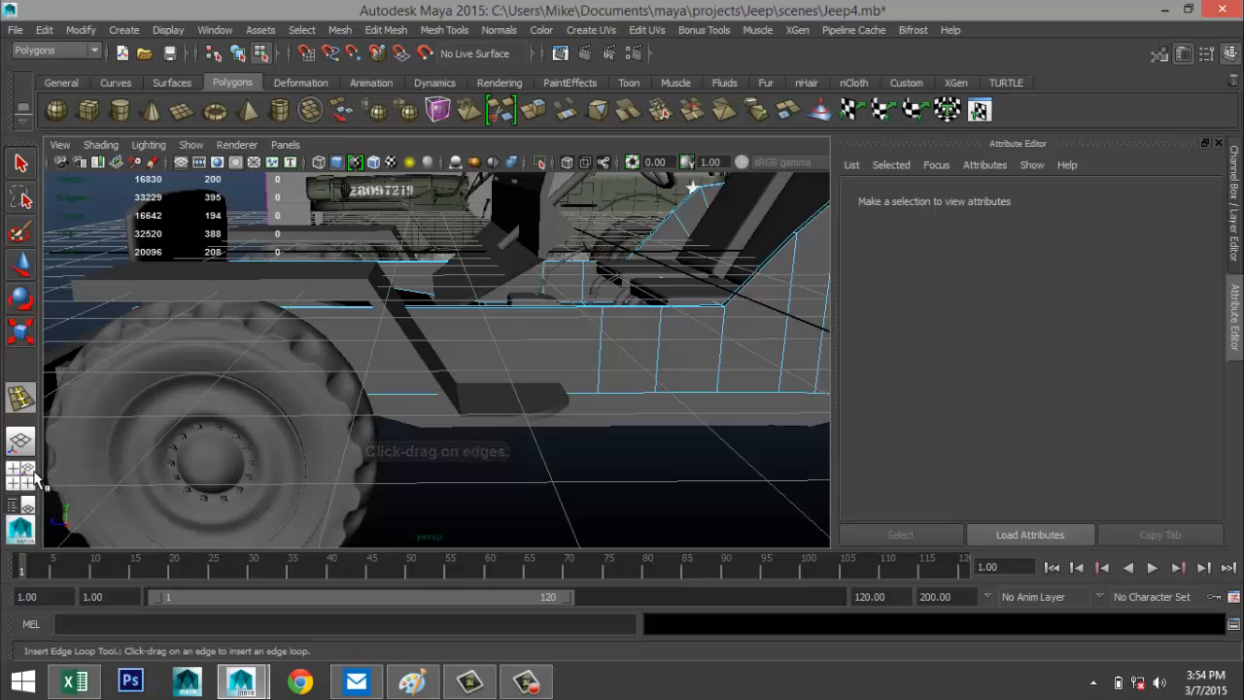
Step: Insert two vertical edge loops in the jeep body side near the cowl, placing them against the side reference image
click(25, 470)
key(space)
scroll(614, 457, down, 3)
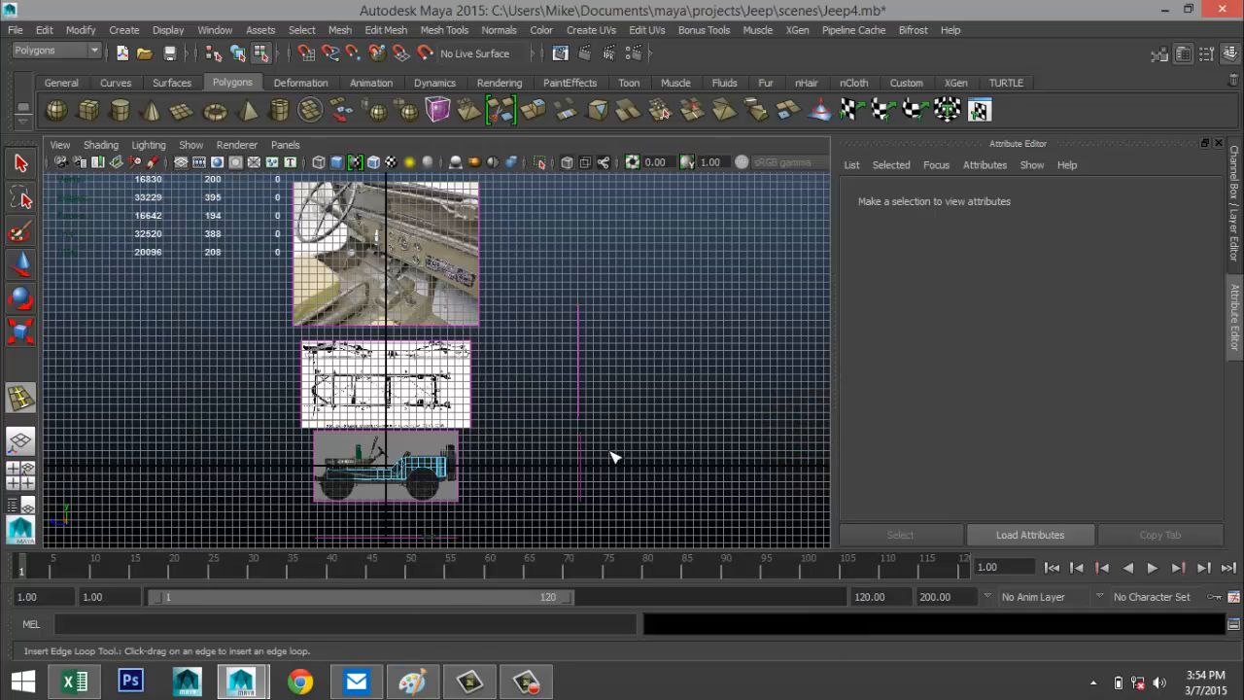
scroll(537, 451, up, 3)
scroll(535, 449, down, 3)
scroll(526, 449, up, 10)
alt+middle_drag(525, 449, 573, 340)
click(517, 309)
click(483, 309)
key(q)
Step: Extrude the top faces of both engine-bay side panels slightly upward from the body
click(26, 472)
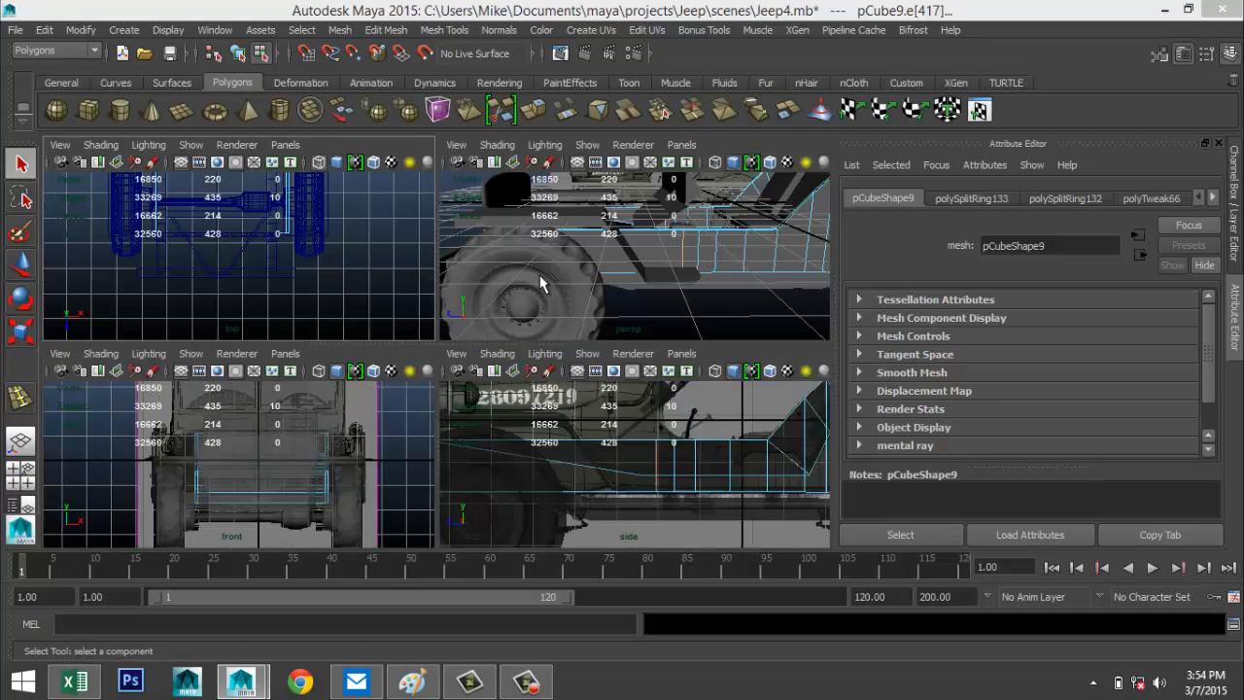
key(space)
alt+drag(519, 311, 550, 360)
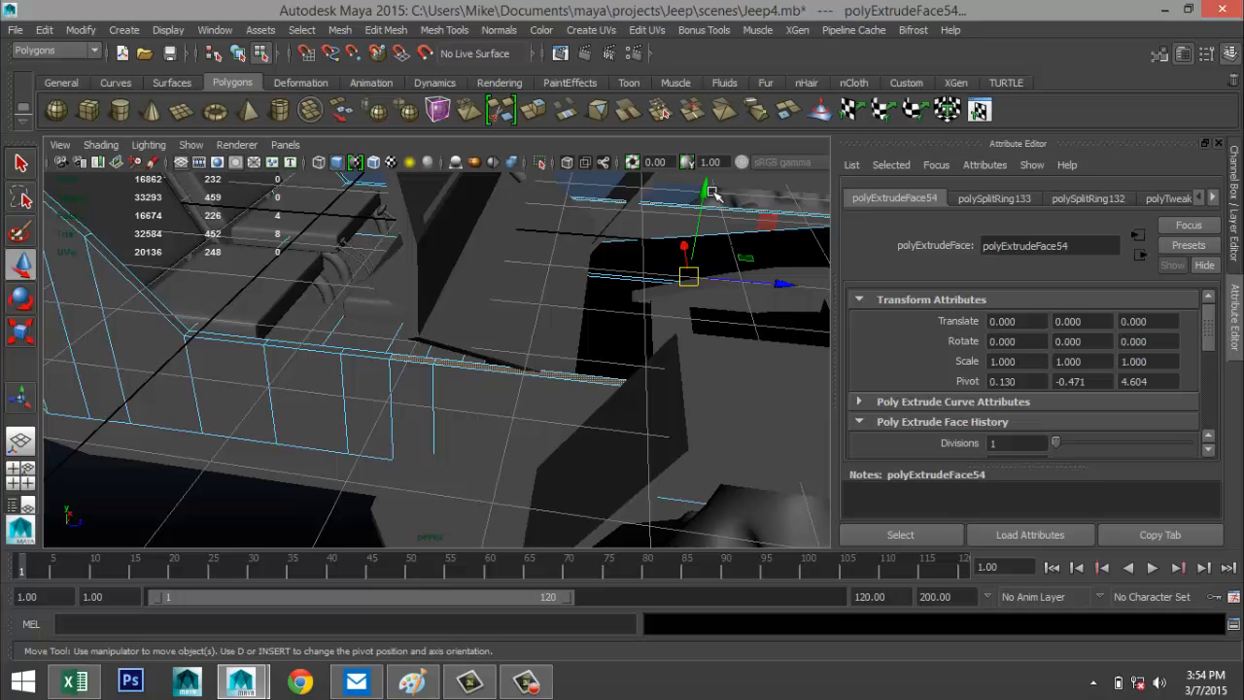
drag(708, 189, 708, 180)
alt+drag(571, 320, 550, 336)
Step: Extrude the long top face of the far engine-bay side panel and pull it upward
click(650, 395)
alt+drag(698, 338, 638, 353)
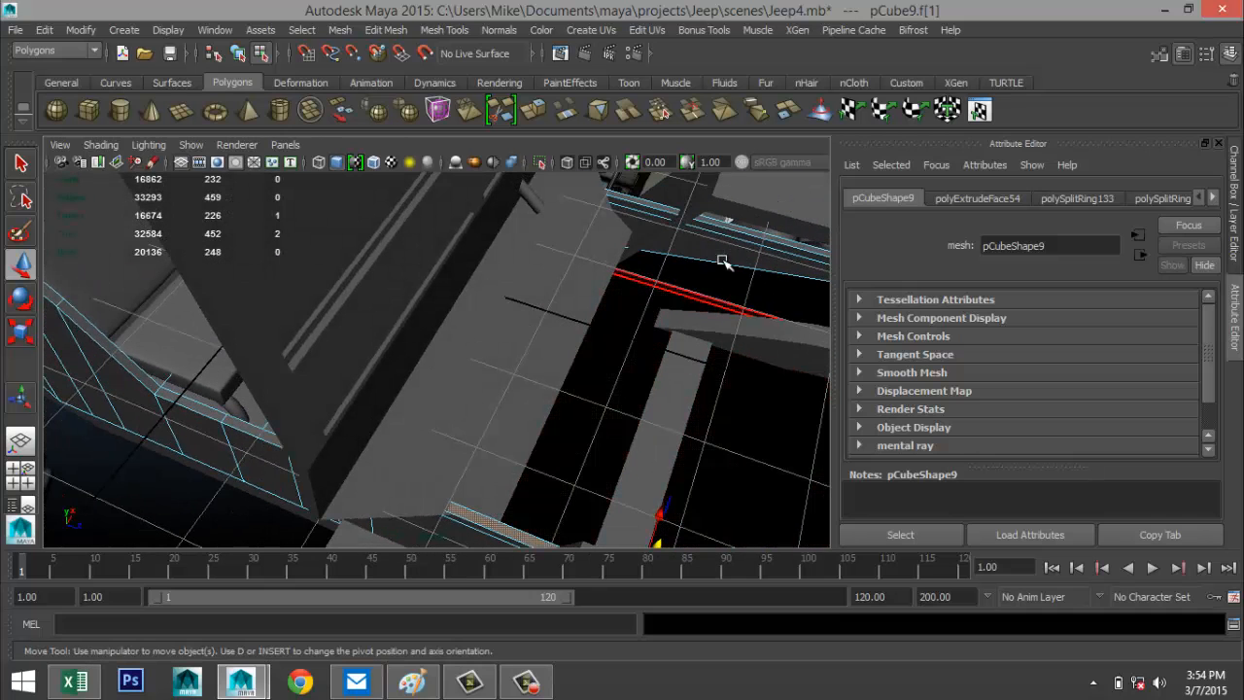
key(ctrl+e)
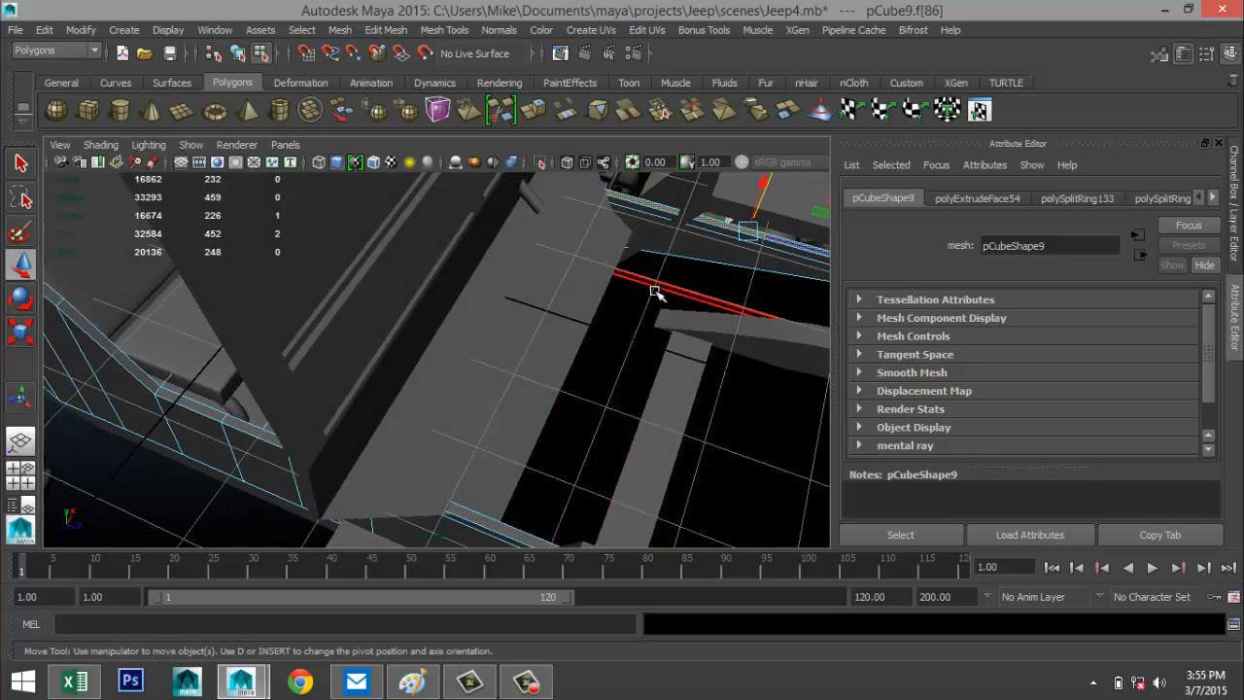
alt+drag(638, 328, 646, 244)
key(w)
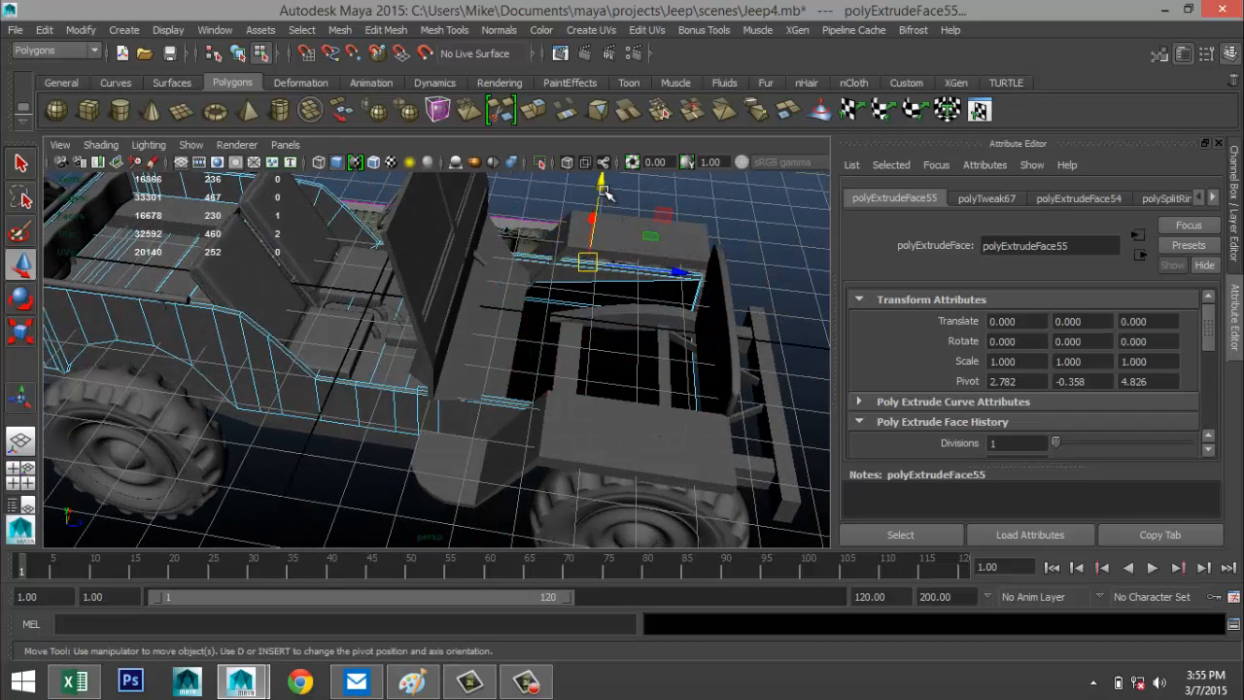
drag(603, 192, 607, 179)
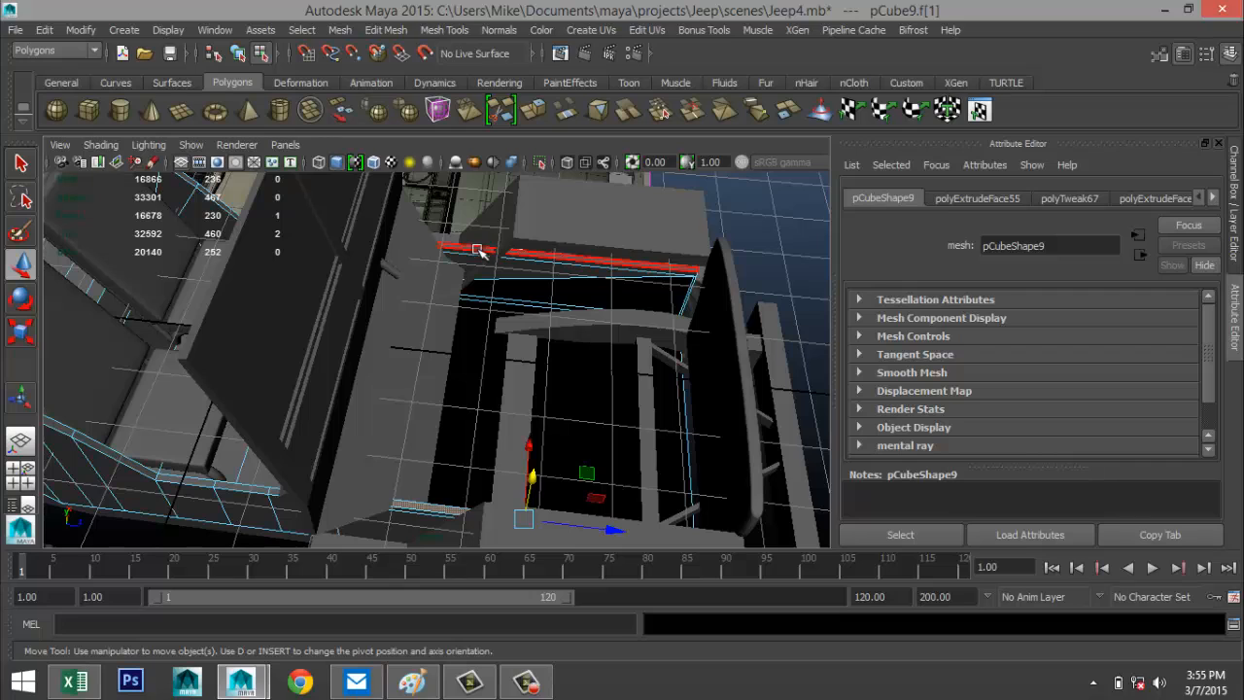
Step: Raise the long top faces of both engine-bay side panels together to Y 0.064, matching the side reference image
shift+click(478, 250)
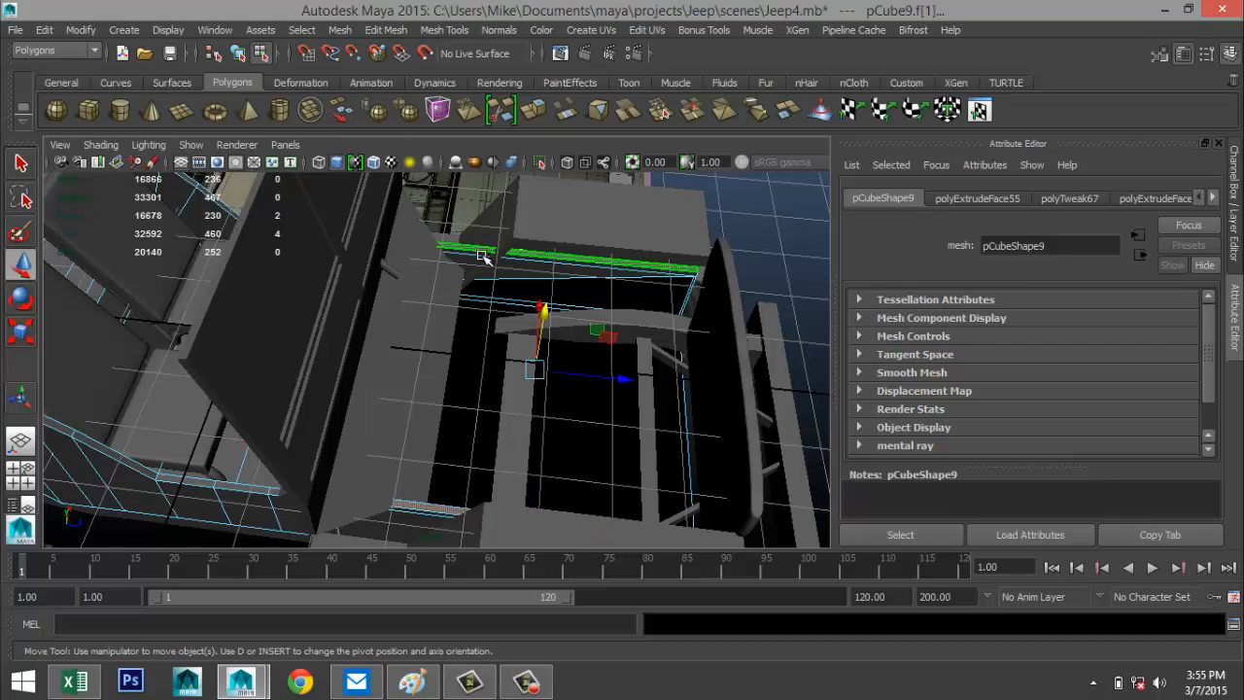
drag(547, 314, 552, 304)
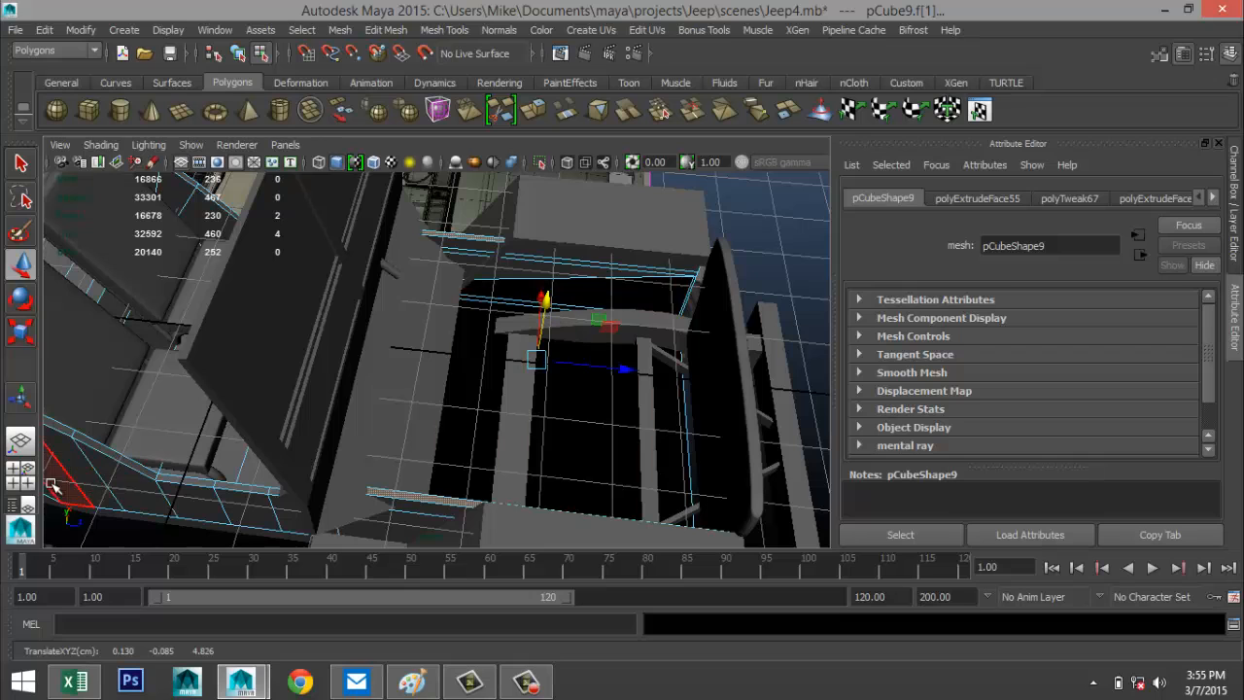
click(21, 471)
key(space)
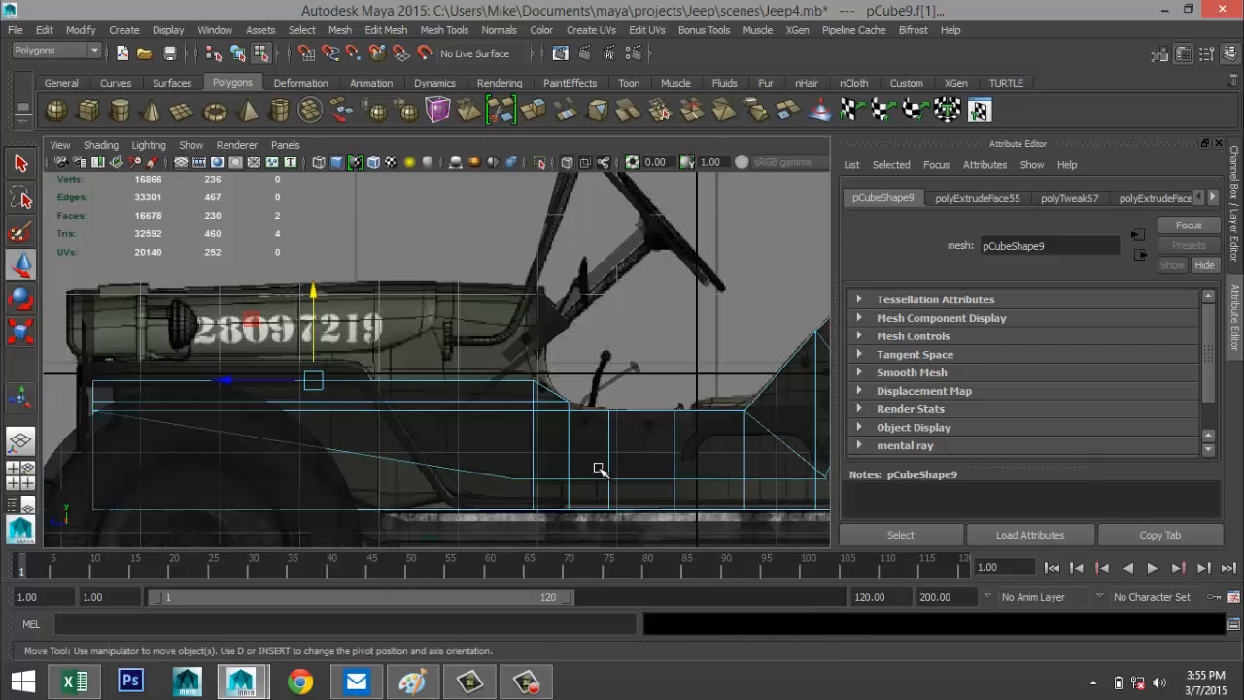
drag(313, 290, 313, 278)
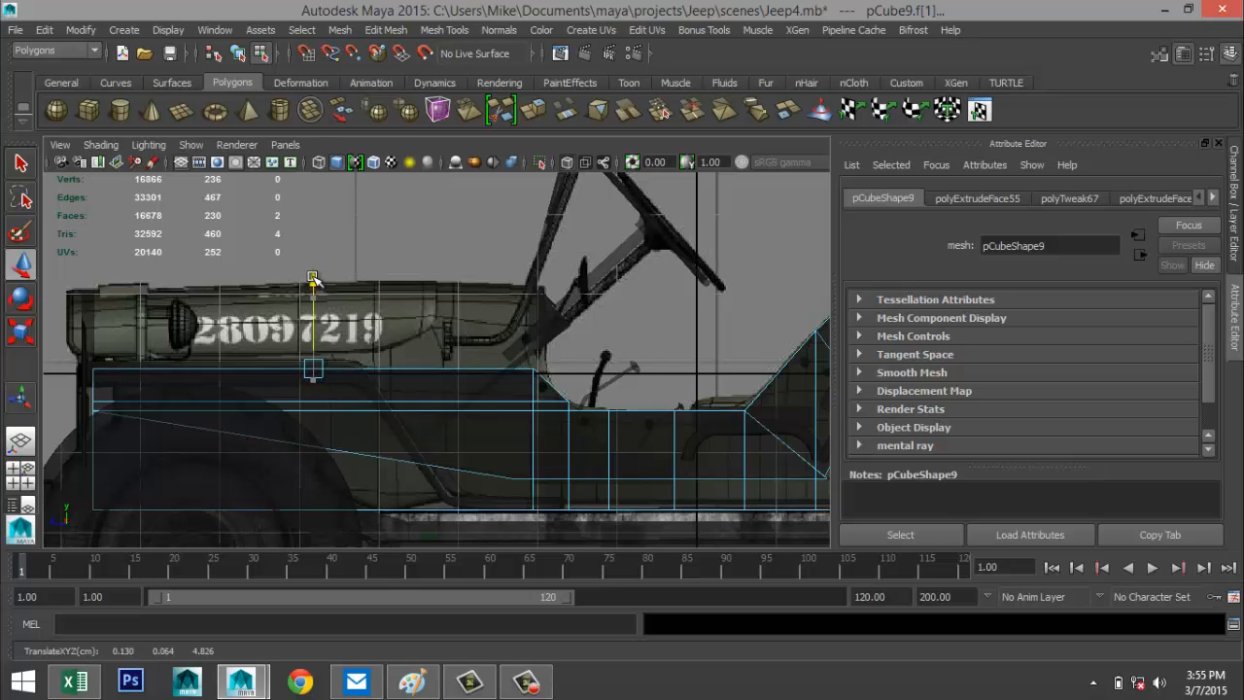
Step: Return the jeep body to object mode and check the raised engine-bay sides from above the front of the jeep
click(22, 474)
key(space)
scroll(699, 272, down, 5)
alt+drag(698, 272, 486, 292)
key(q)
click(670, 369)
right_drag(436, 268, 519, 247)
scroll(634, 422, down, 2)
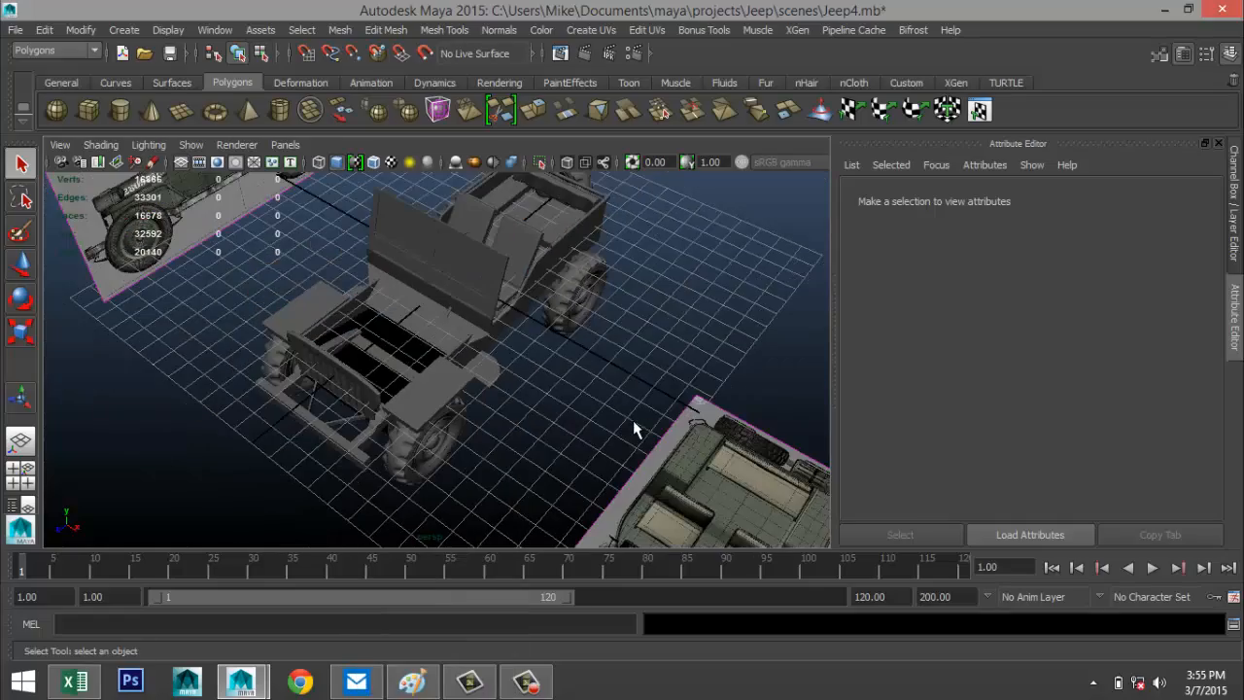
mouse_move(622, 411)
alt+mouse_down()
mouse_move(569, 392)
mouse_move(592, 402)
mouse_move(574, 409)
mouse_move(616, 397)
mouse_move(613, 411)
alt+mouse_up()
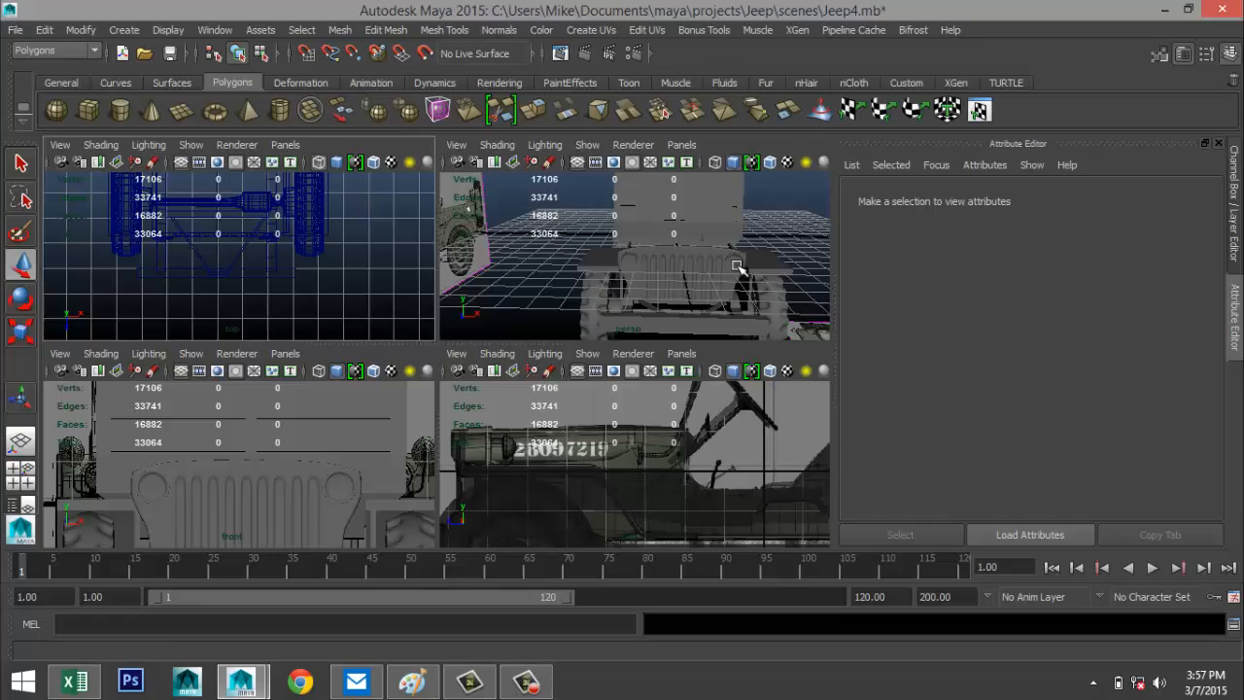
Step: Create a polygon plane about 4.31 wide and 6.47 long on the grid beside the jeep for the hood
click(686, 255)
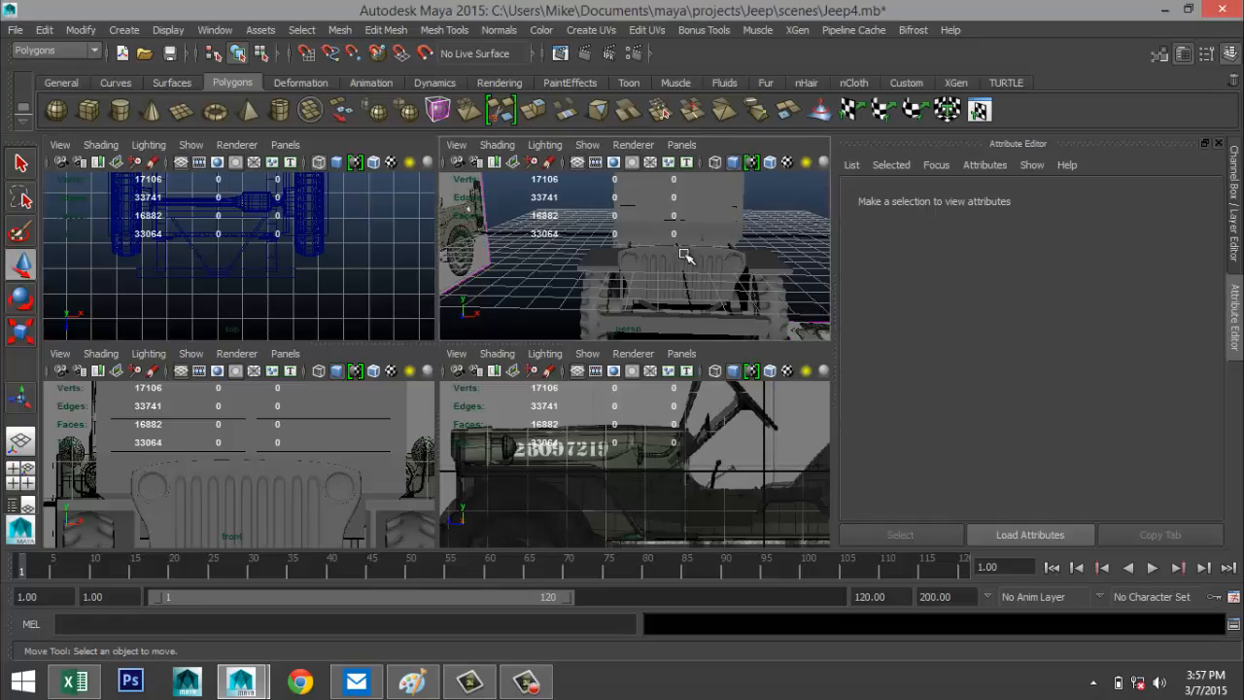
key(space)
alt+drag(674, 297, 668, 339)
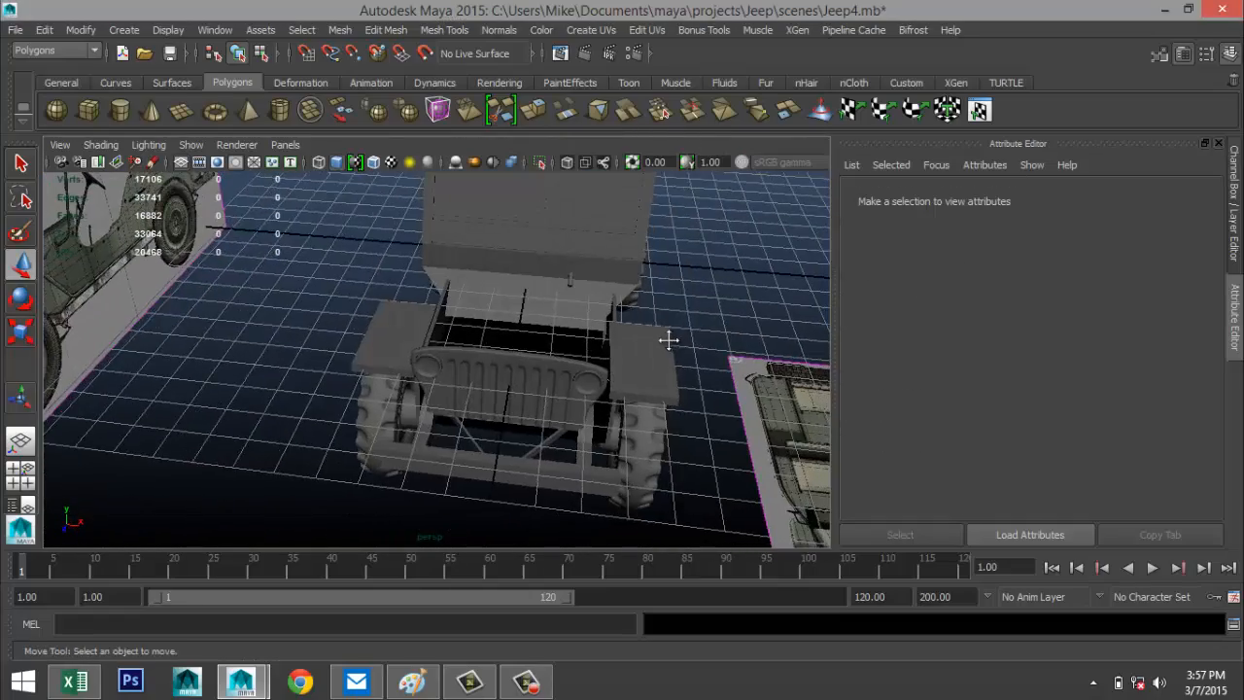
alt+middle_drag(668, 339, 529, 366)
alt+drag(529, 367, 622, 360)
click(183, 110)
drag(119, 276, 254, 435)
Step: Set the plane's subdivisions to 8 in width and 7 in height
click(1012, 202)
drag(1056, 376, 1071, 377)
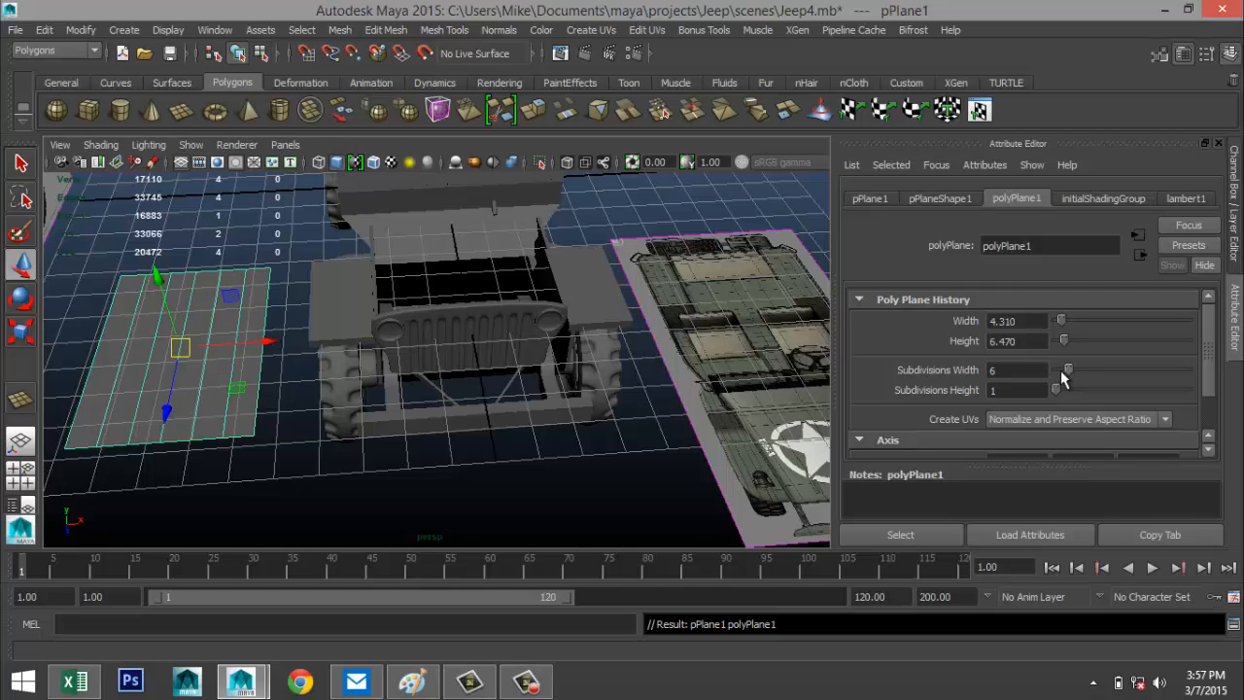
click(983, 370)
text(8)
key(Return)
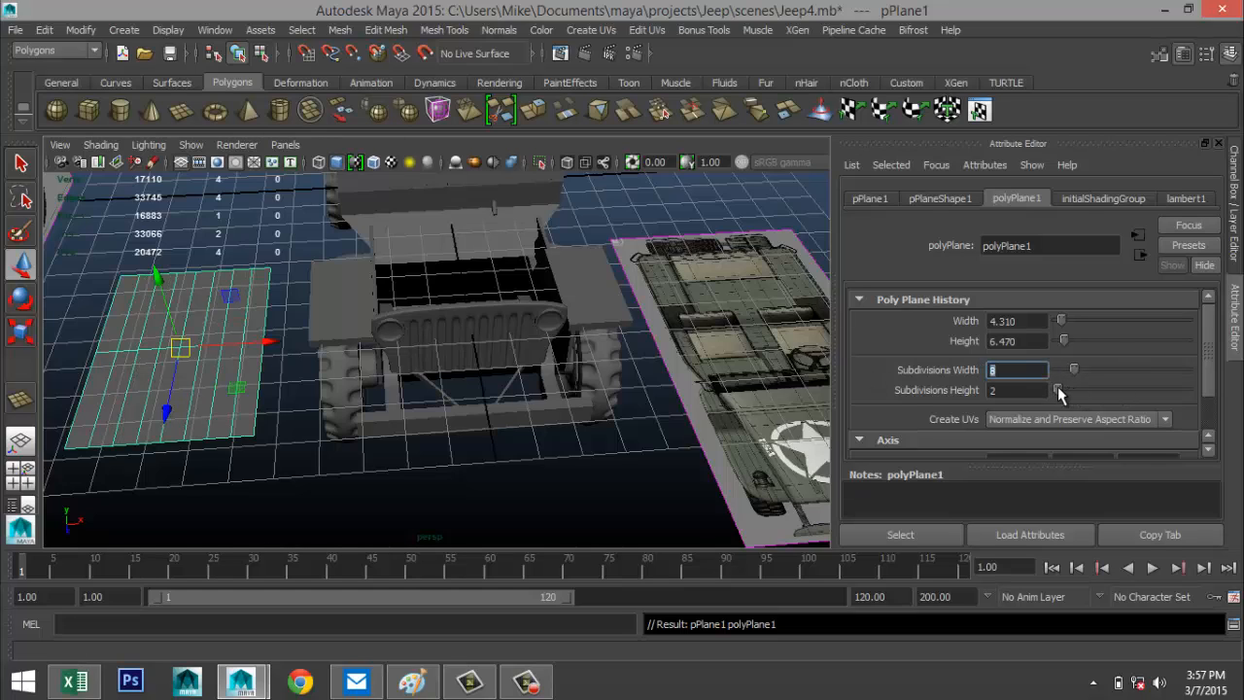
drag(1057, 386, 1071, 386)
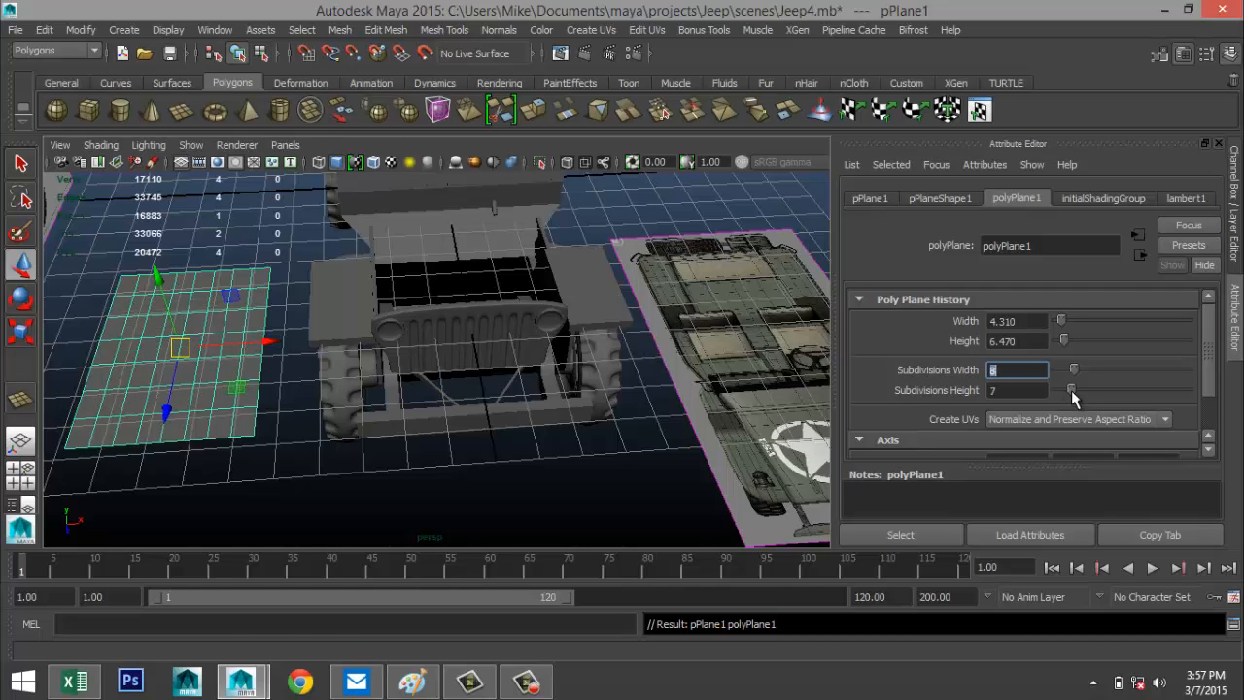
click(281, 473)
Step: Move the plane over the engine bay, raise it, and centre it between the front wheels at about X 0.077
click(218, 377)
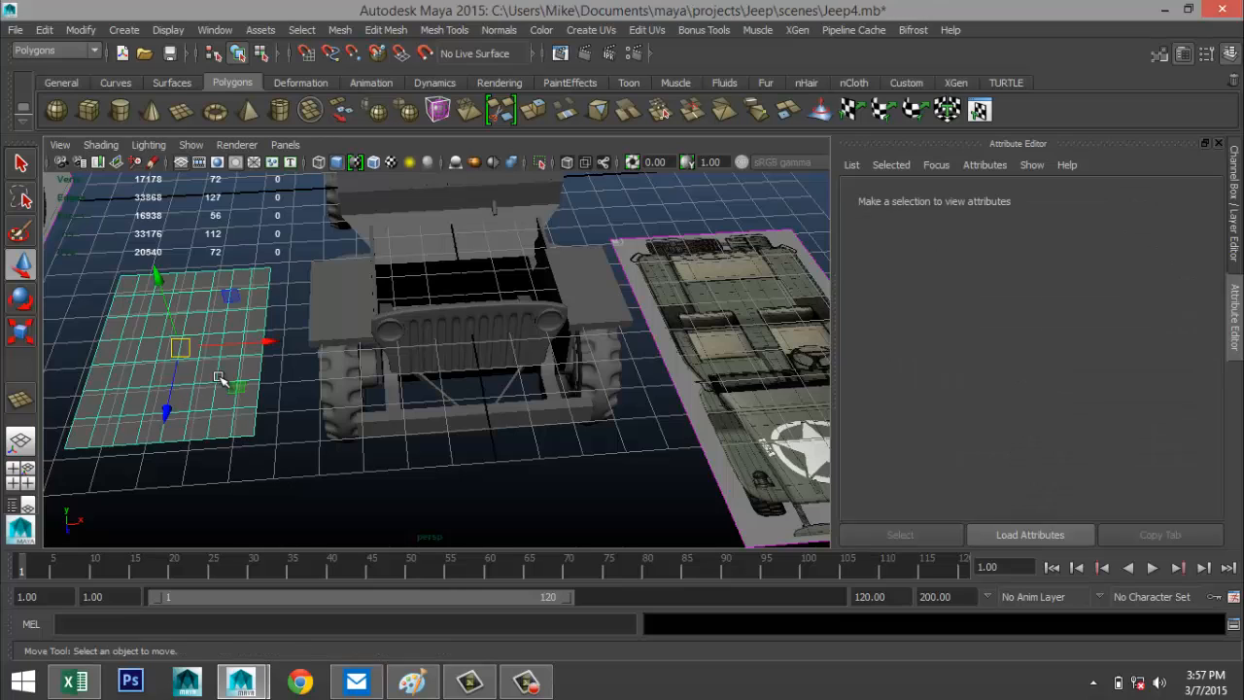
drag(265, 348, 541, 387)
drag(464, 261, 466, 215)
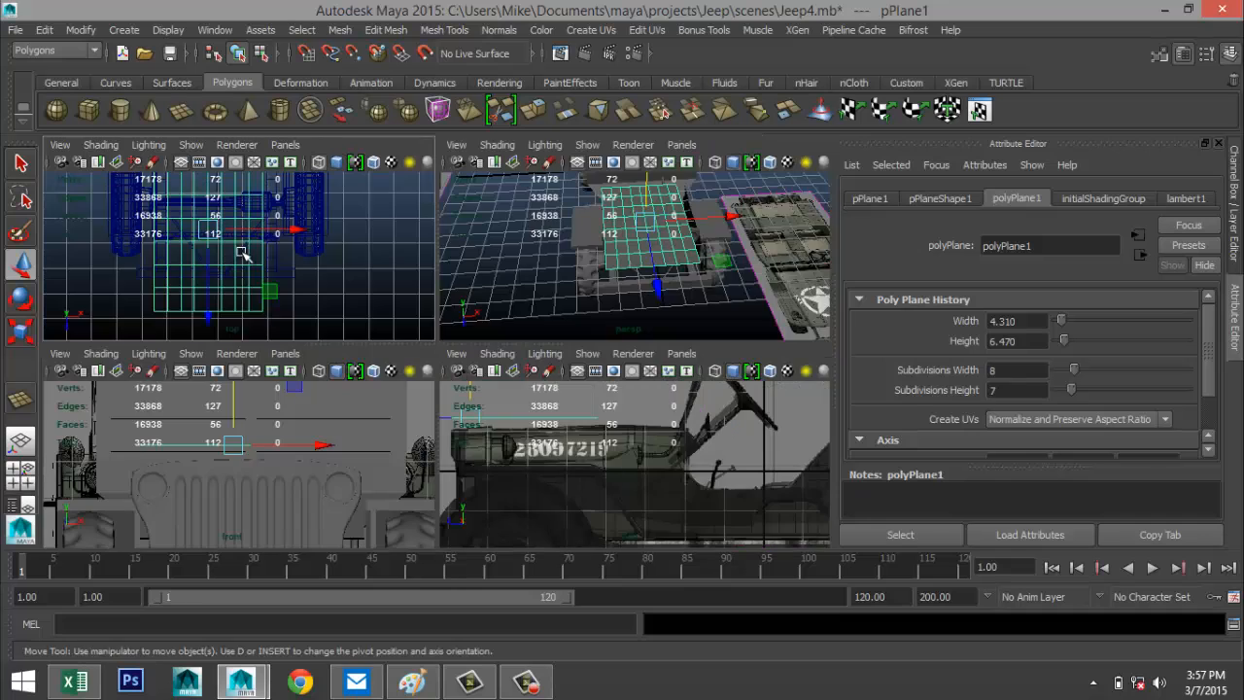
click(20, 471)
key(space)
scroll(583, 367, down, 3)
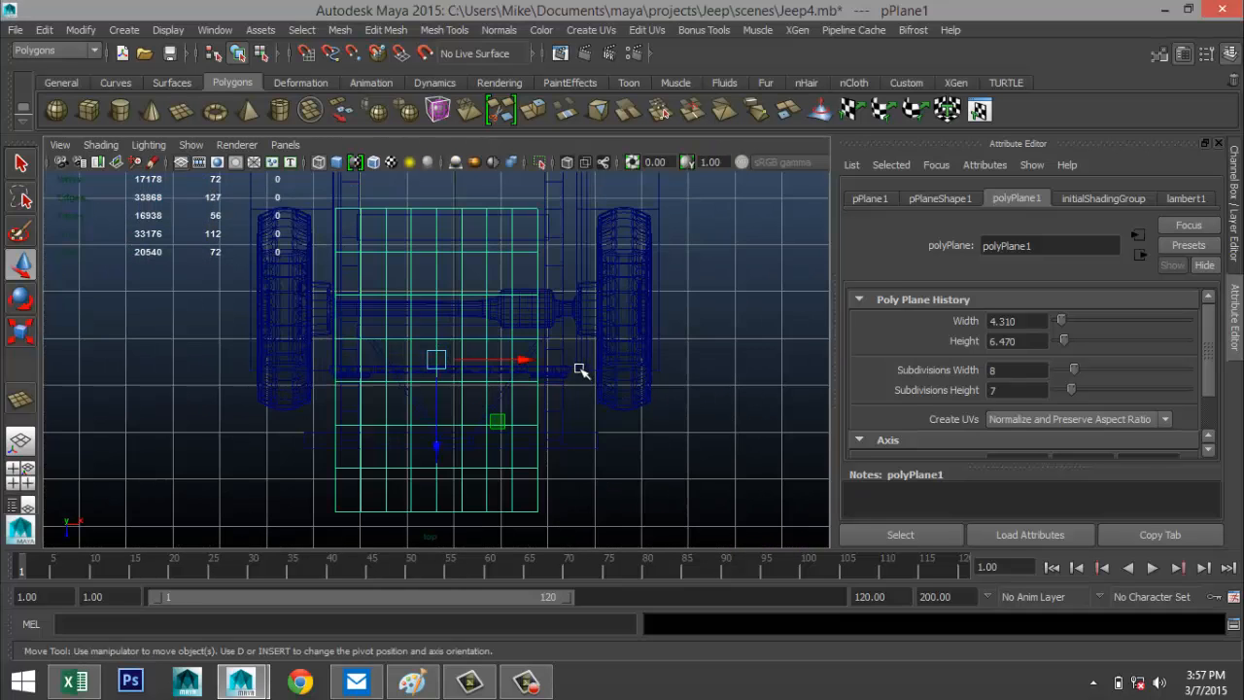
scroll(580, 370, down, 3)
drag(527, 360, 543, 361)
Step: Adjust the plane's height to Y 1.064 at the grille's top edge and show the front view in wireframe
key(space)
key(space)
drag(465, 355, 468, 260)
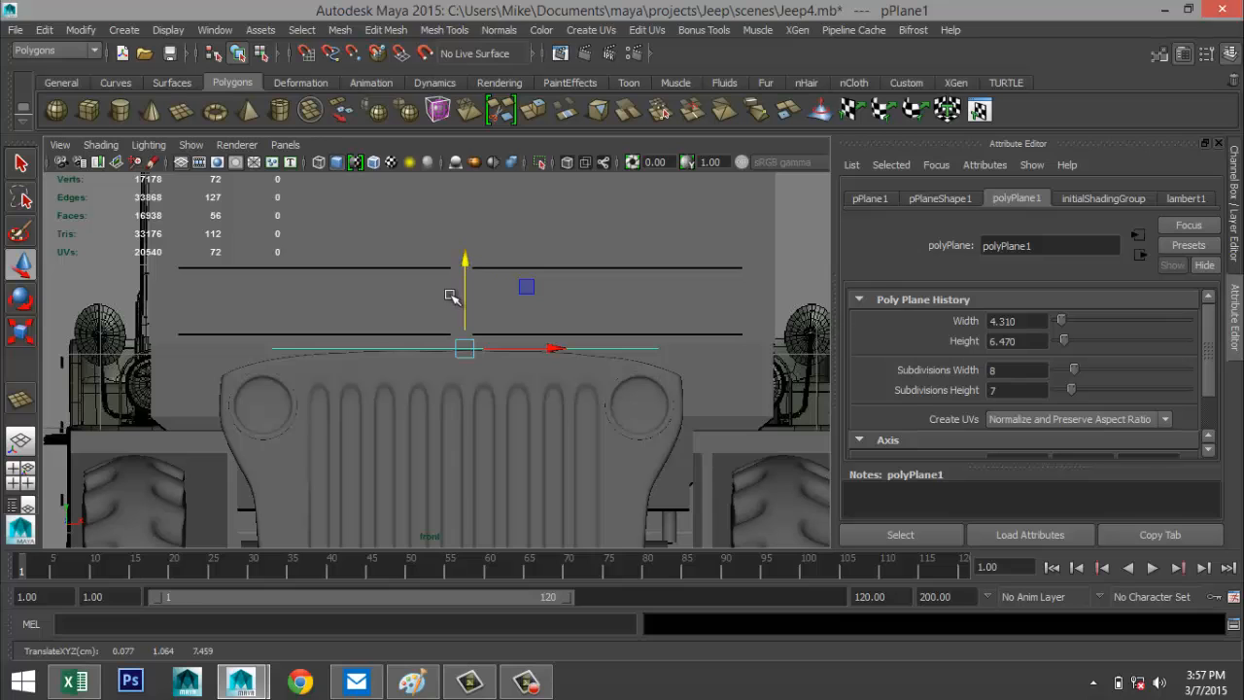
key(4)
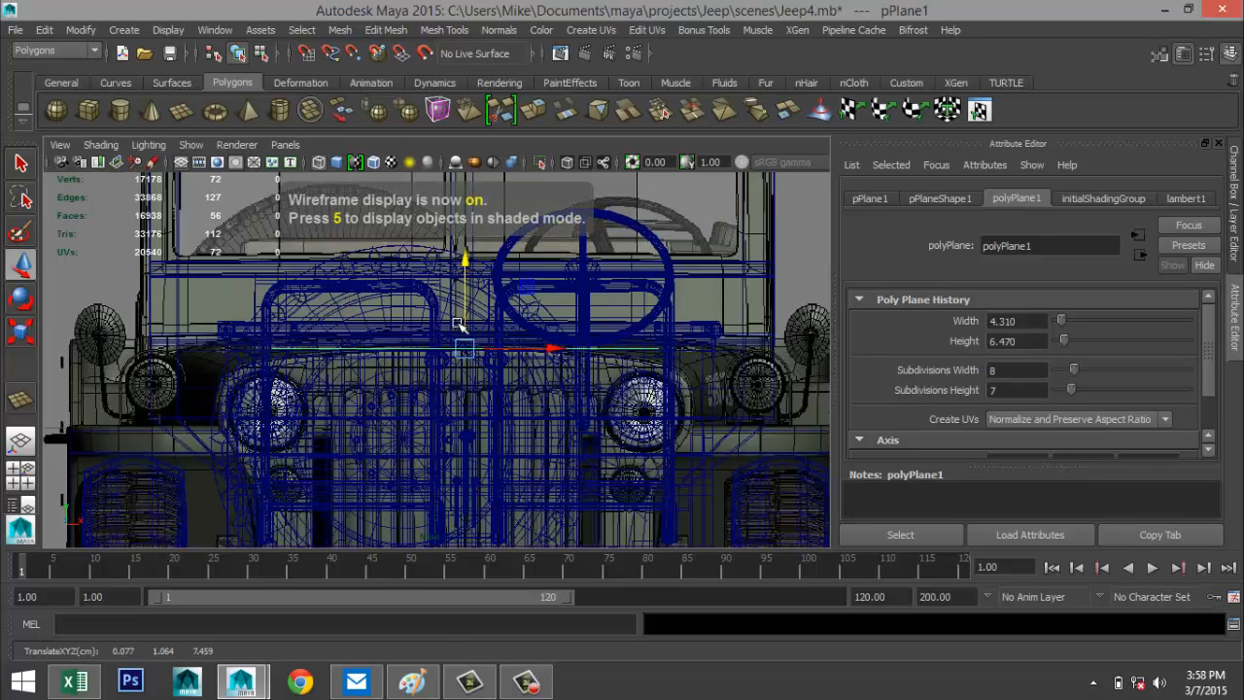
scroll(449, 363, up, 2)
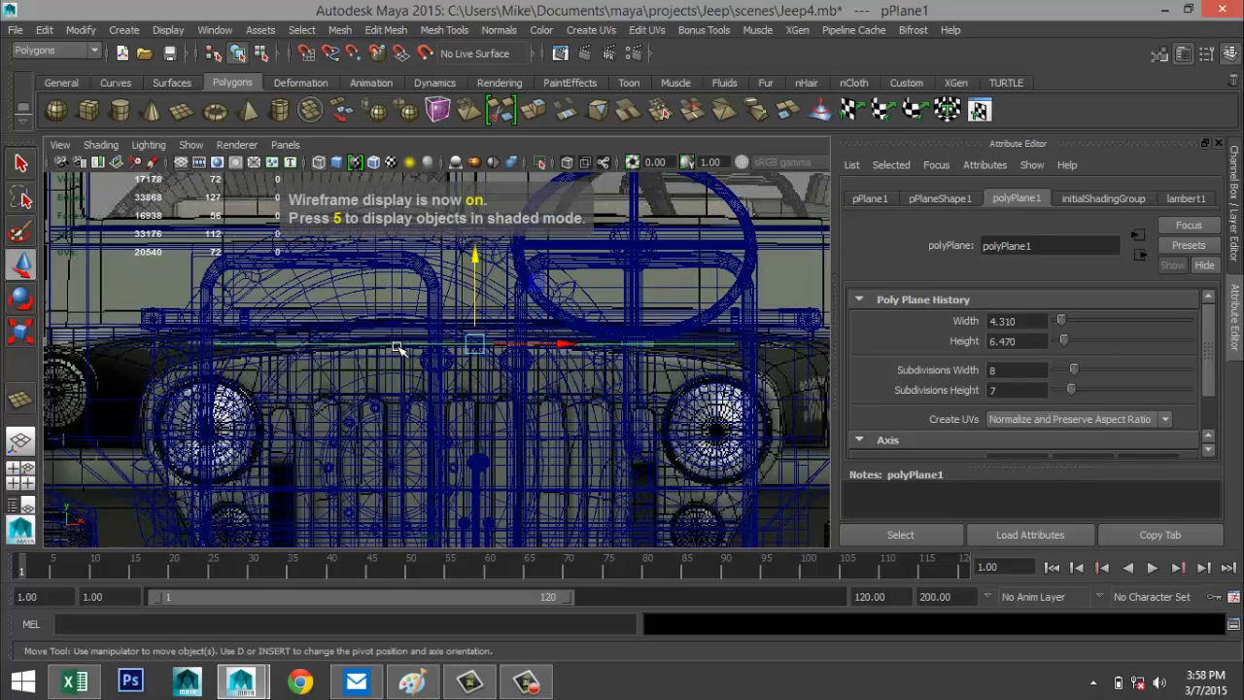
Step: Put the hood plane into vertex mode and inspect it over the engine bay in the perspective view
right_drag(398, 267, 326, 267)
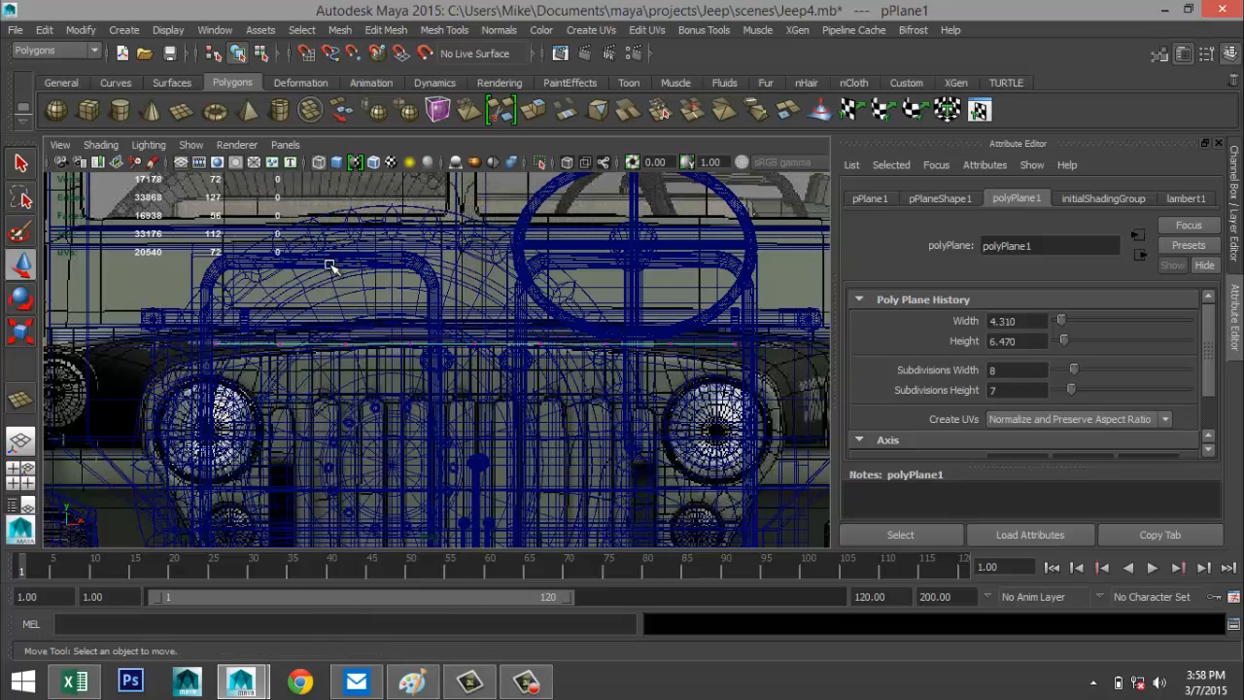
click(29, 484)
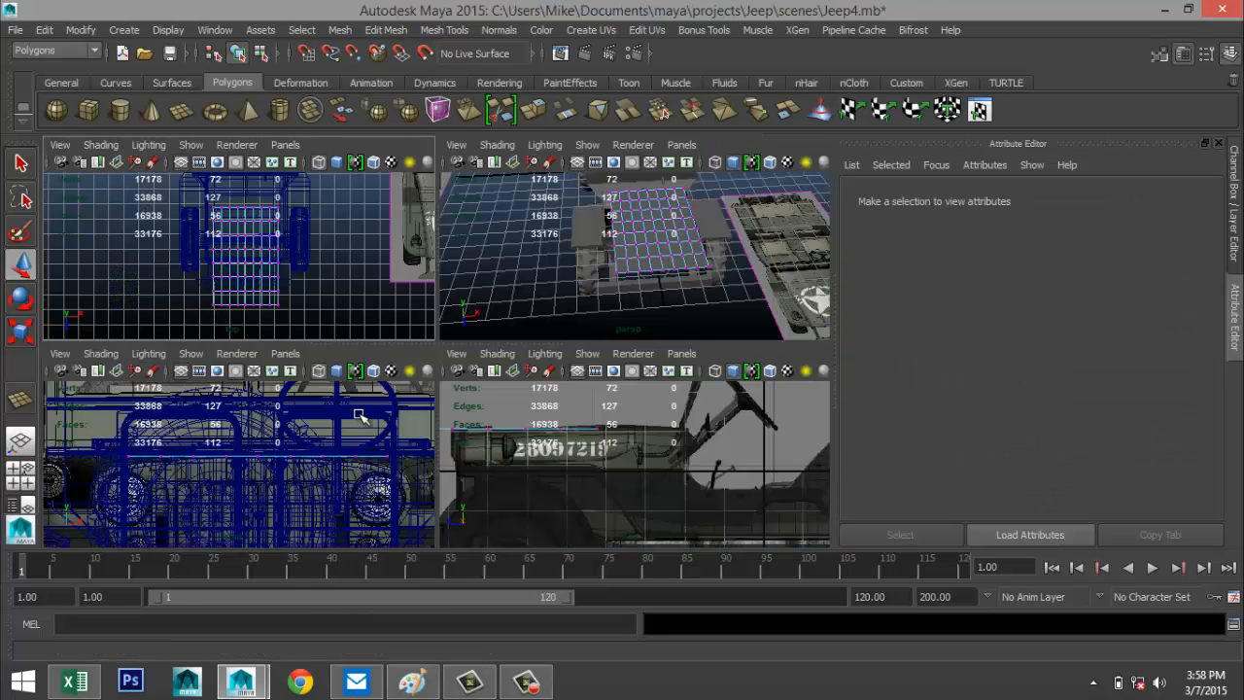
key(space)
key(a)
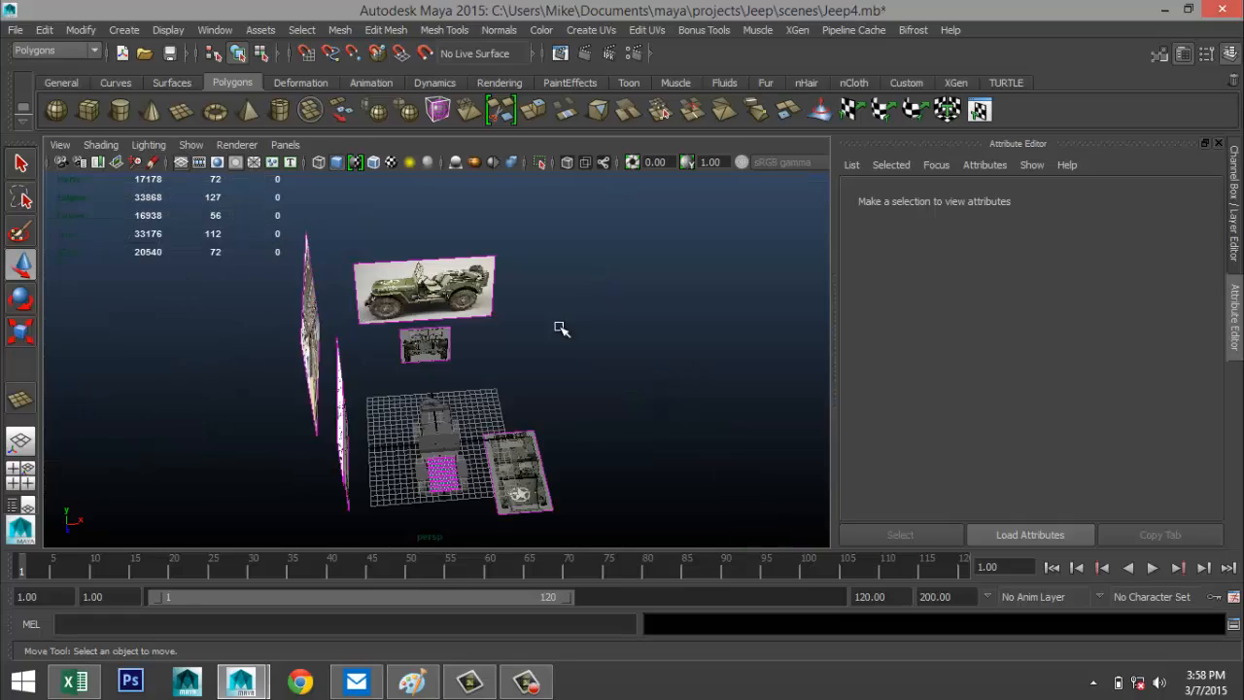
scroll(560, 345, up, 3)
alt+middle_drag(587, 382, 617, 105)
scroll(636, 414, up, 4)
alt+drag(636, 420, 620, 304)
Step: Extrude the hood's two long side edges outward, scaling them about 1.25 in X, and lower them onto the grille's shoulders
right_drag(611, 266, 692, 245)
click(628, 297)
alt+drag(547, 283, 351, 403)
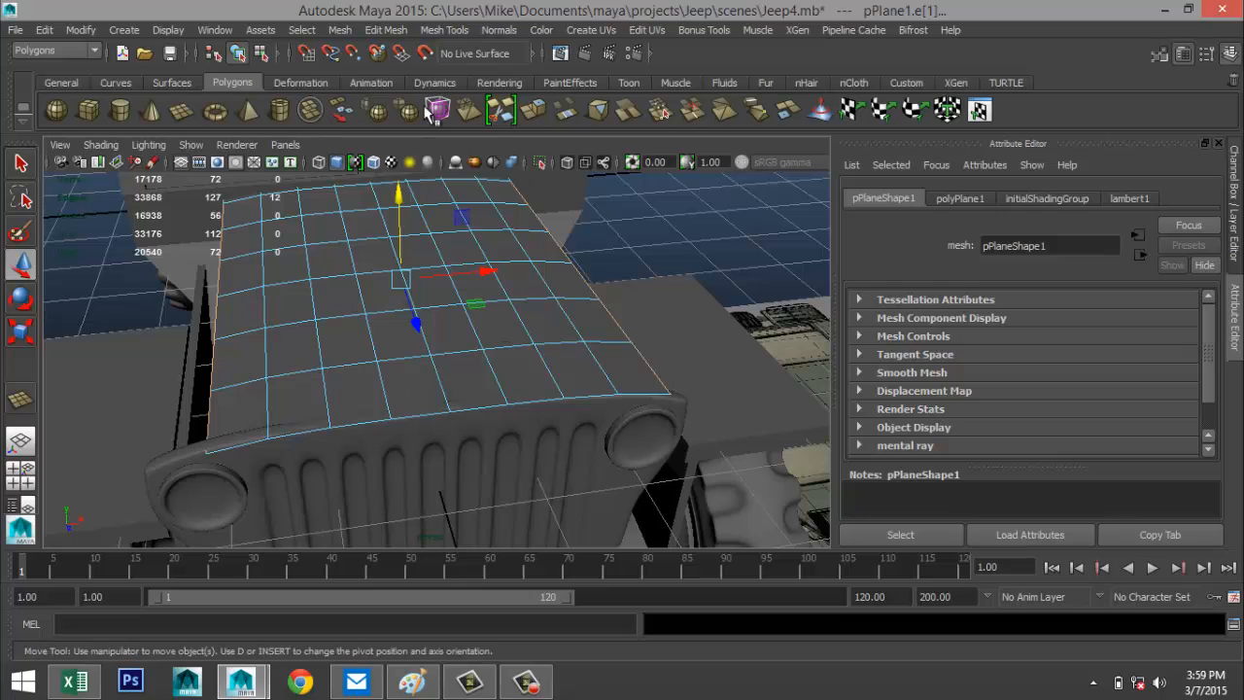
click(386, 29)
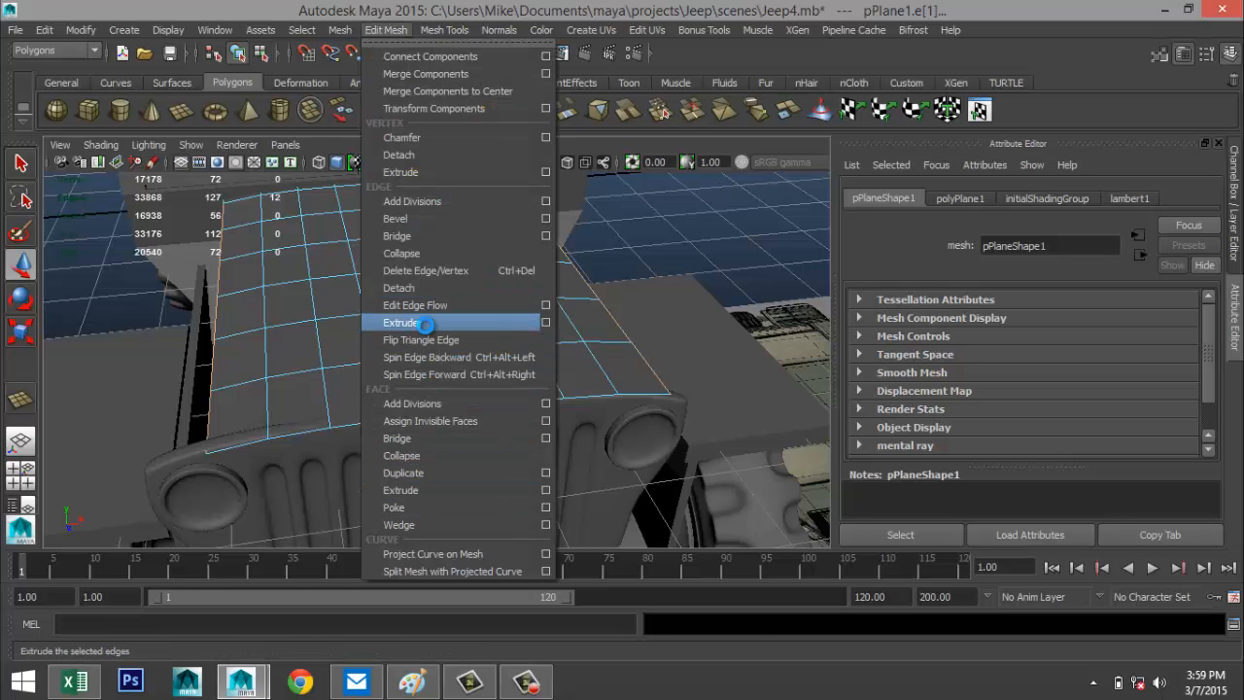
click(427, 322)
drag(480, 272, 499, 272)
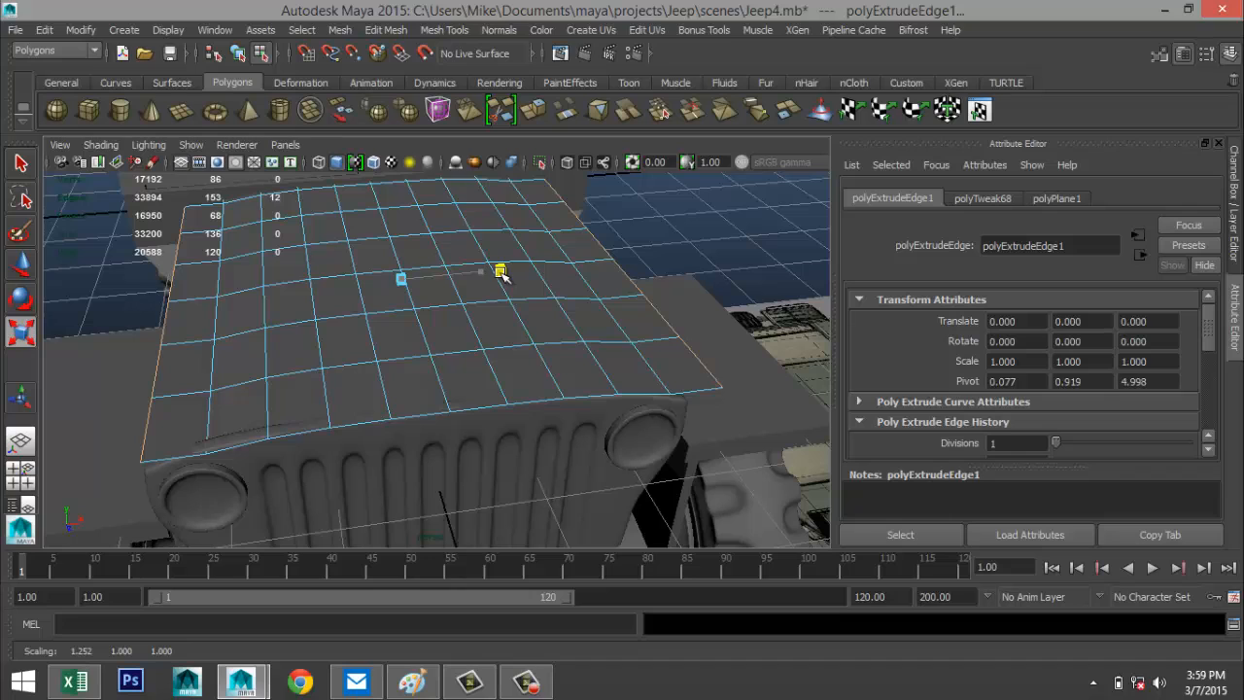
key(w)
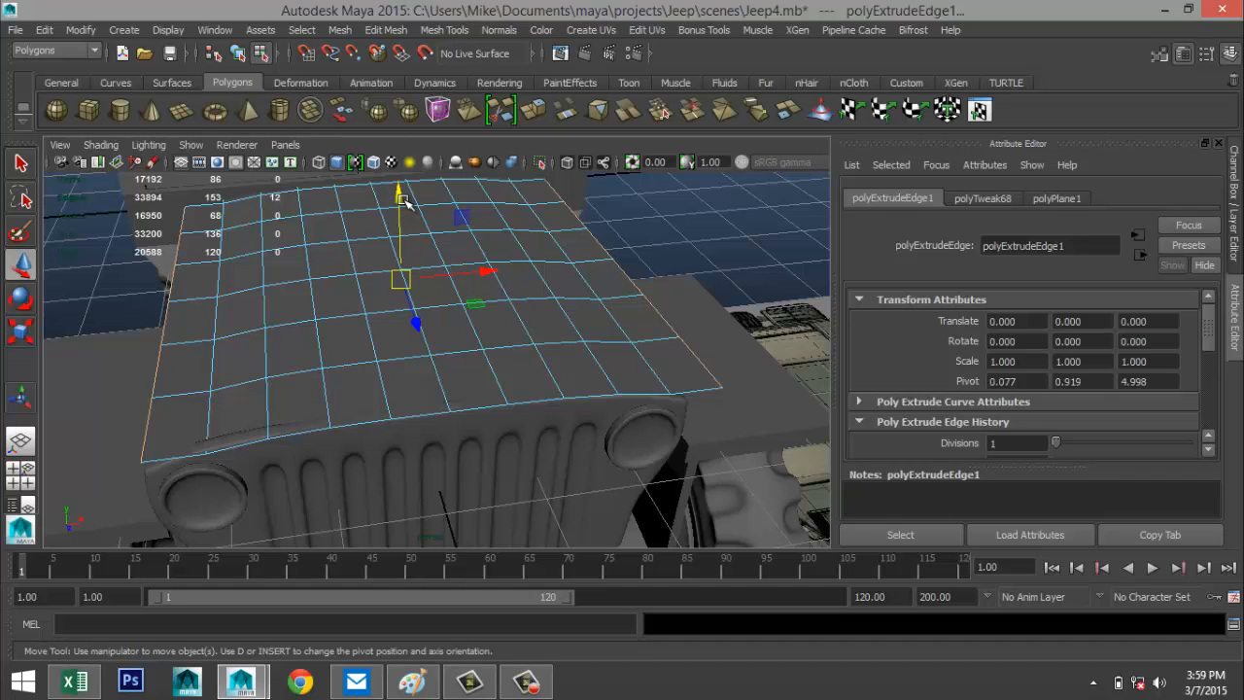
drag(406, 200, 360, 408)
Step: Extrude the hood's lowered side edges again to form side flaps beside the headlights, and return to object mode
key(ctrl+e)
right_click(503, 342)
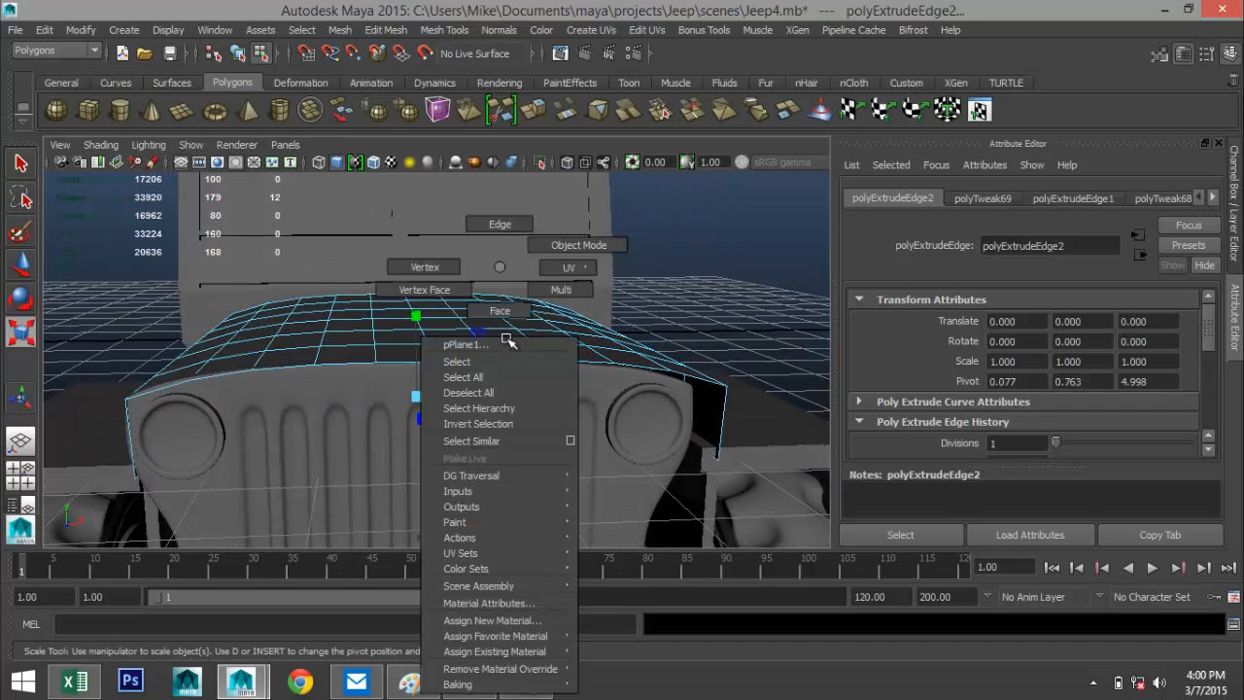
click(578, 246)
Step: Select the hood's two long side edge loops above the flaps and raise them slightly in Y
click(551, 326)
key(w)
alt+drag(504, 395, 413, 400)
right_click(670, 427)
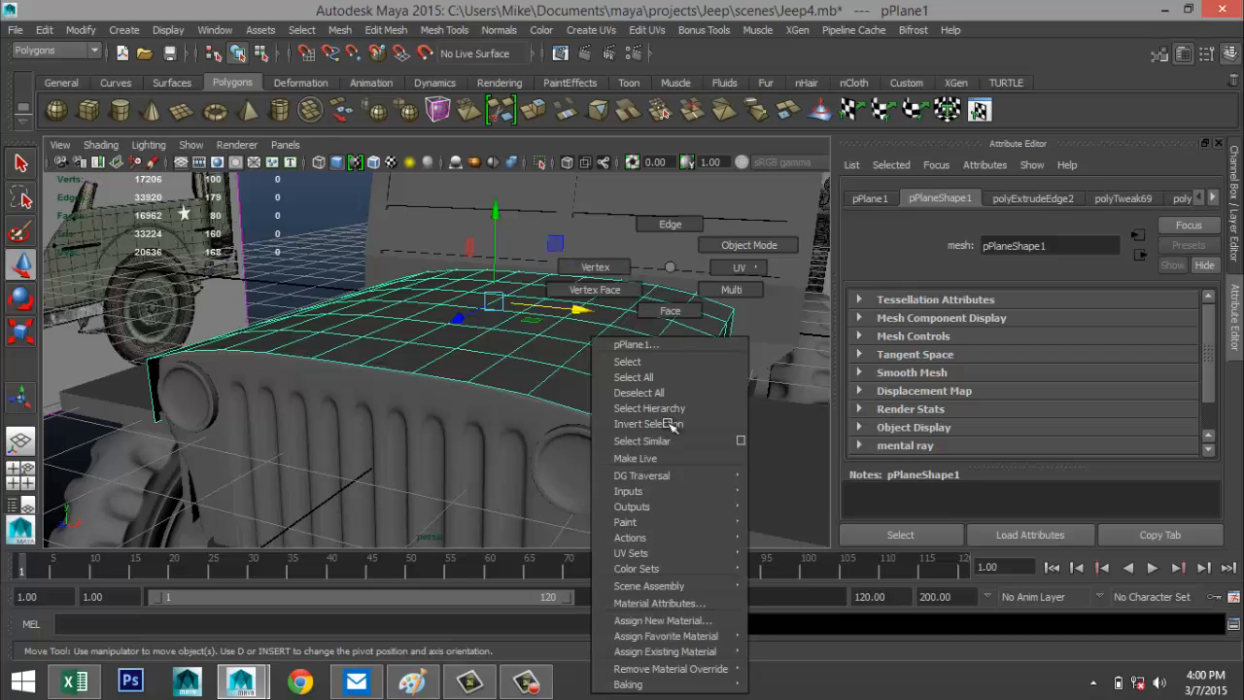
click(670, 225)
click(667, 427)
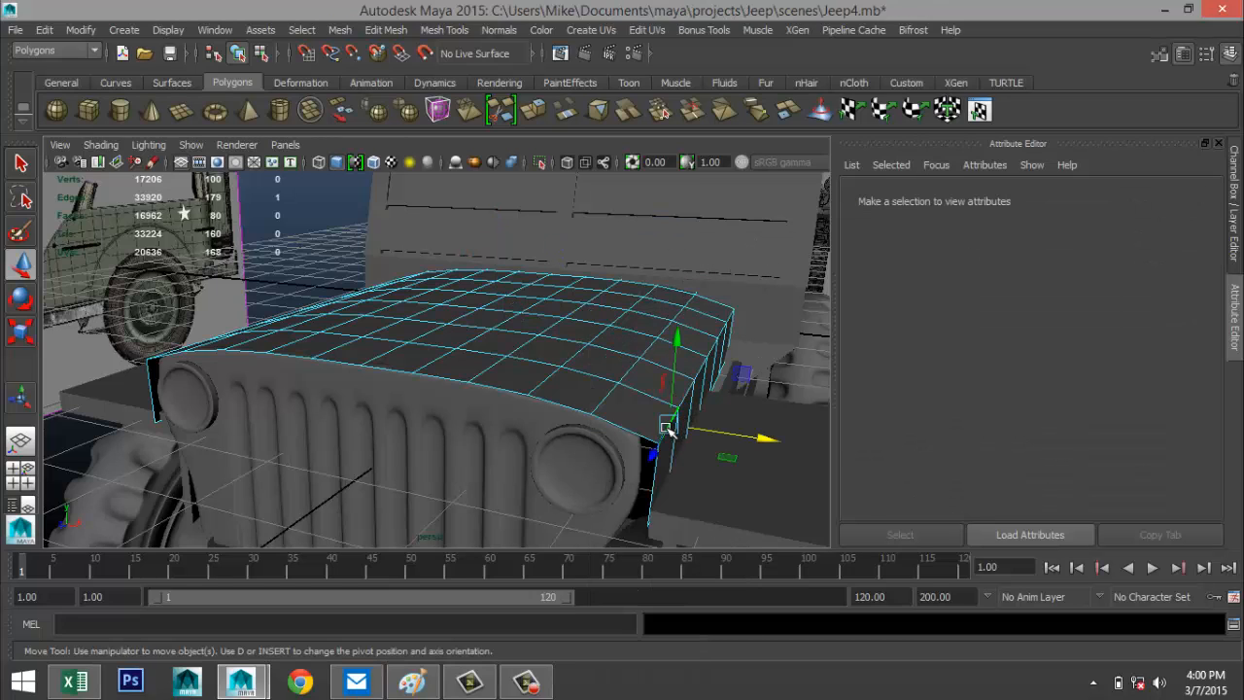
shift+double_click(731, 313)
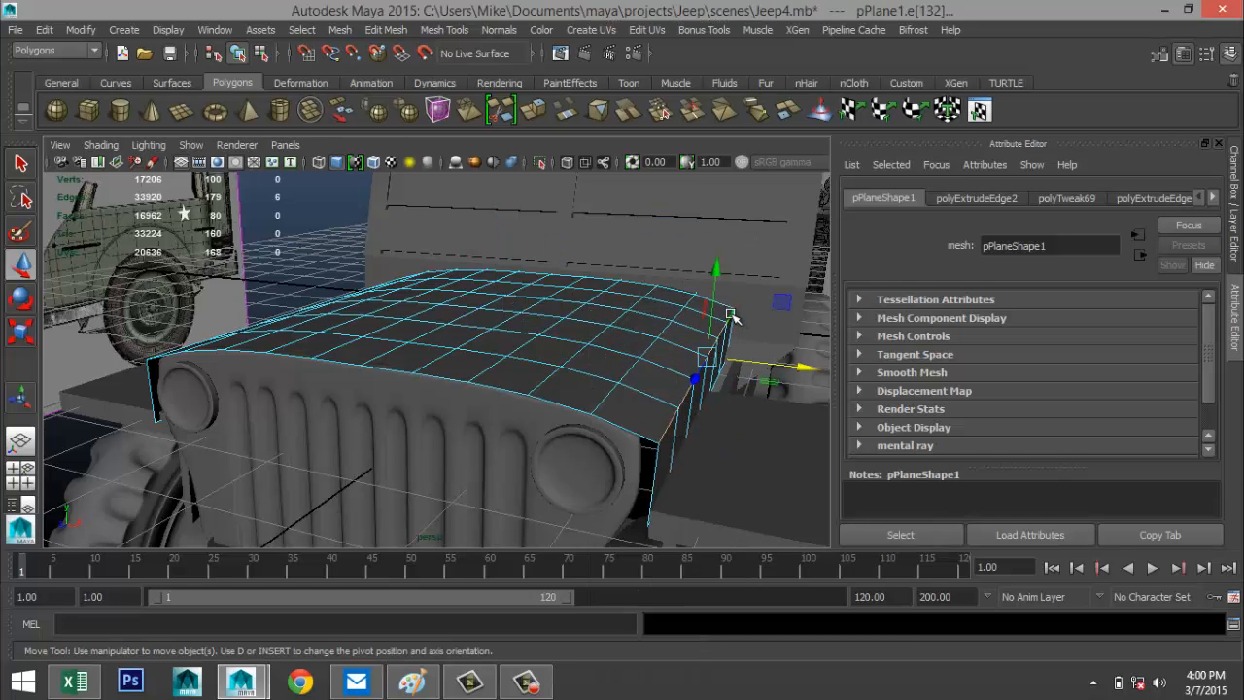
shift+double_click(687, 459)
alt+drag(522, 417, 650, 461)
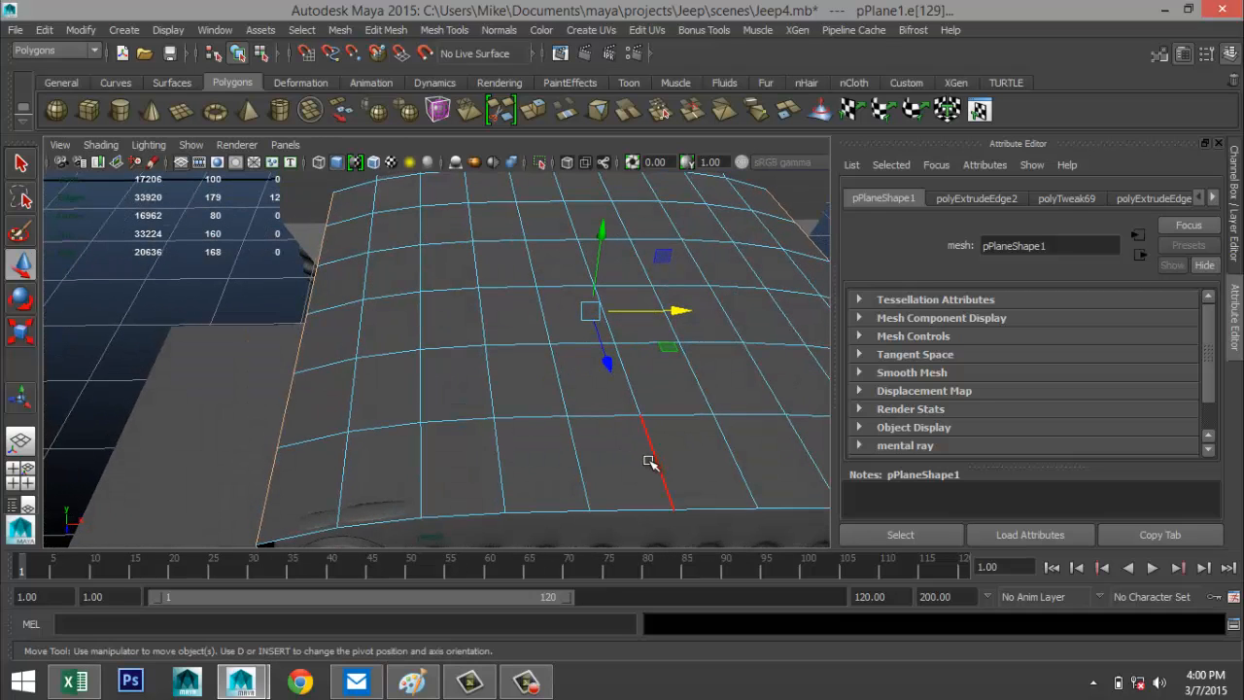
drag(601, 245, 605, 237)
Step: Scale the hood's side edge loops slightly in X and raise them further above the grille's shoulders
alt+drag(583, 389, 622, 359)
scroll(602, 370, down, 4)
key(r)
drag(623, 347, 622, 347)
key(w)
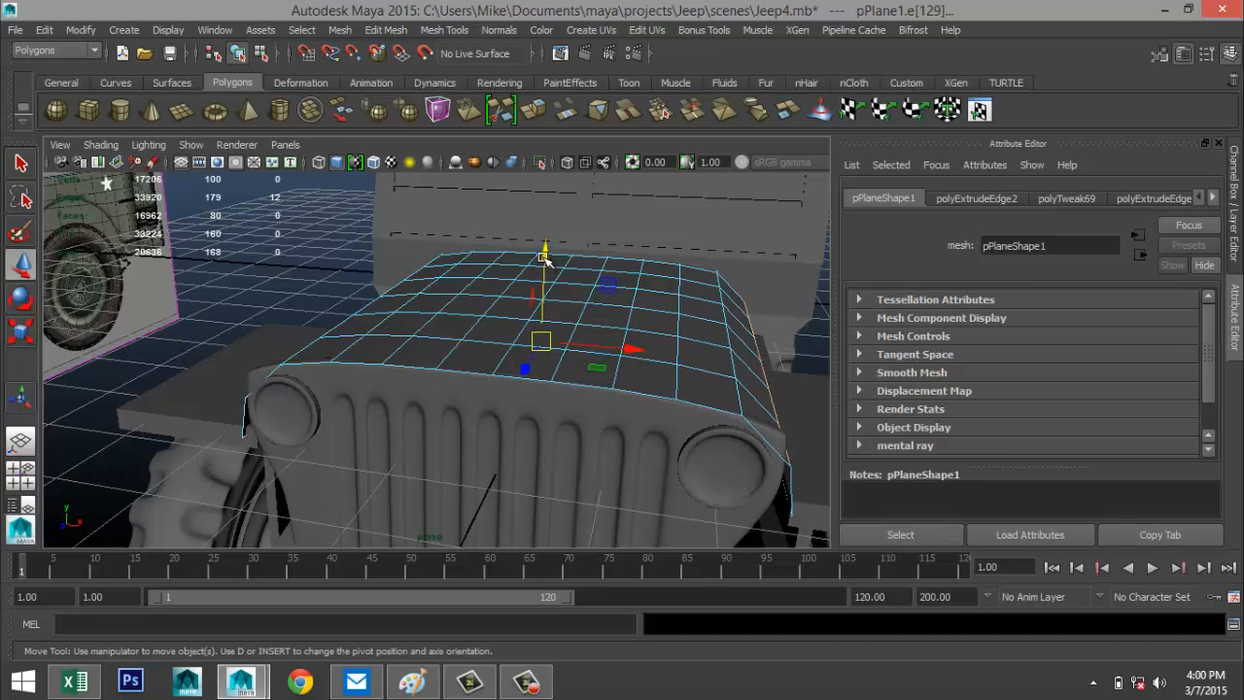
drag(544, 258, 549, 236)
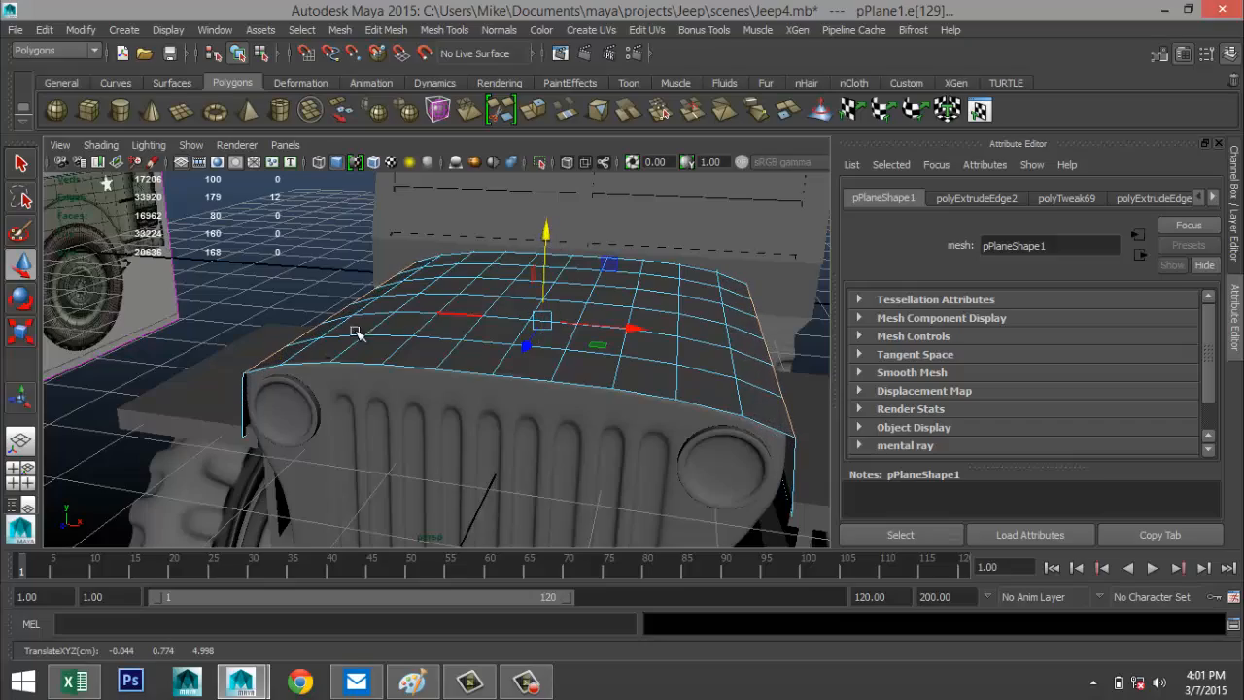
Step: Delete the hood's rear row of faces behind the windshield and move the new rear edge along Z to meet the windshield
alt+drag(356, 333, 447, 424)
right_drag(430, 429, 420, 322)
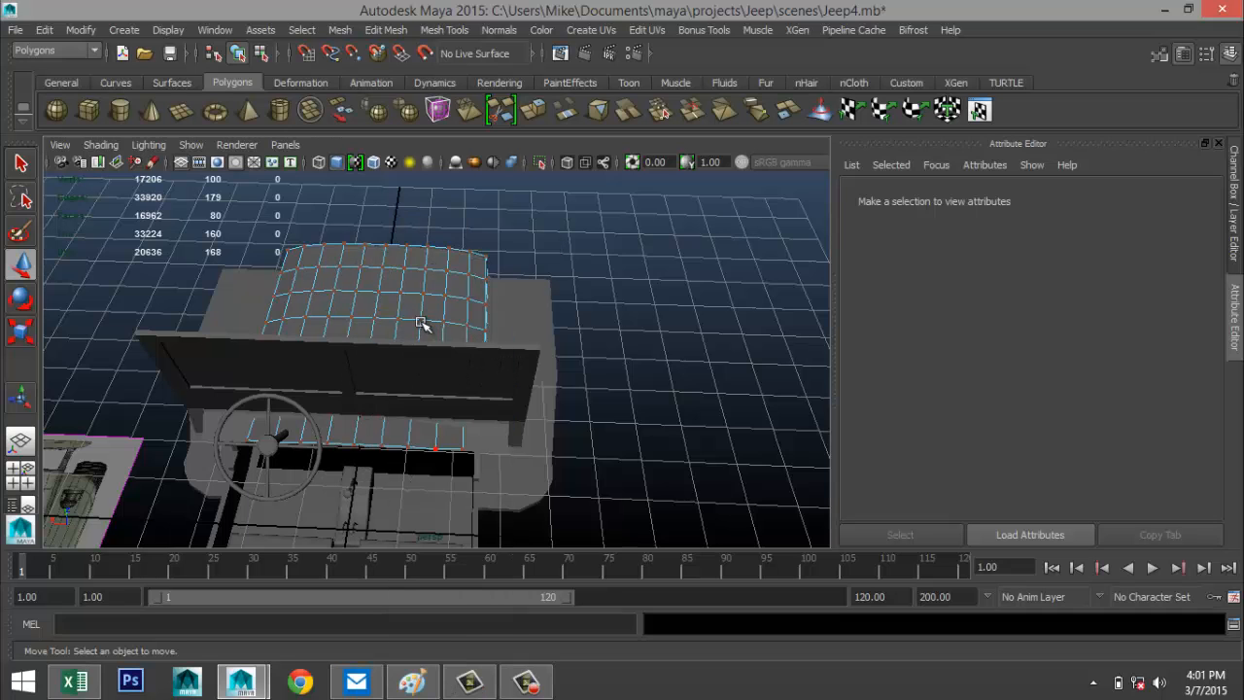
drag(190, 420, 496, 523)
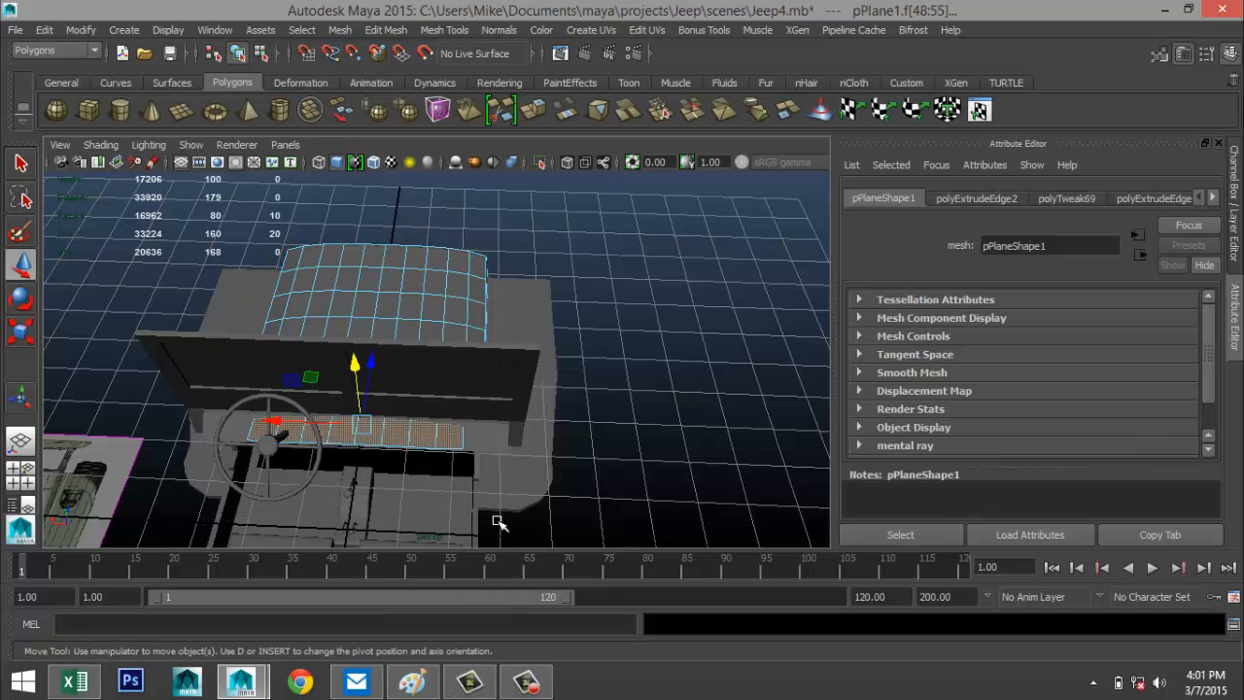
alt+drag(615, 506, 522, 494)
alt+drag(522, 494, 486, 486)
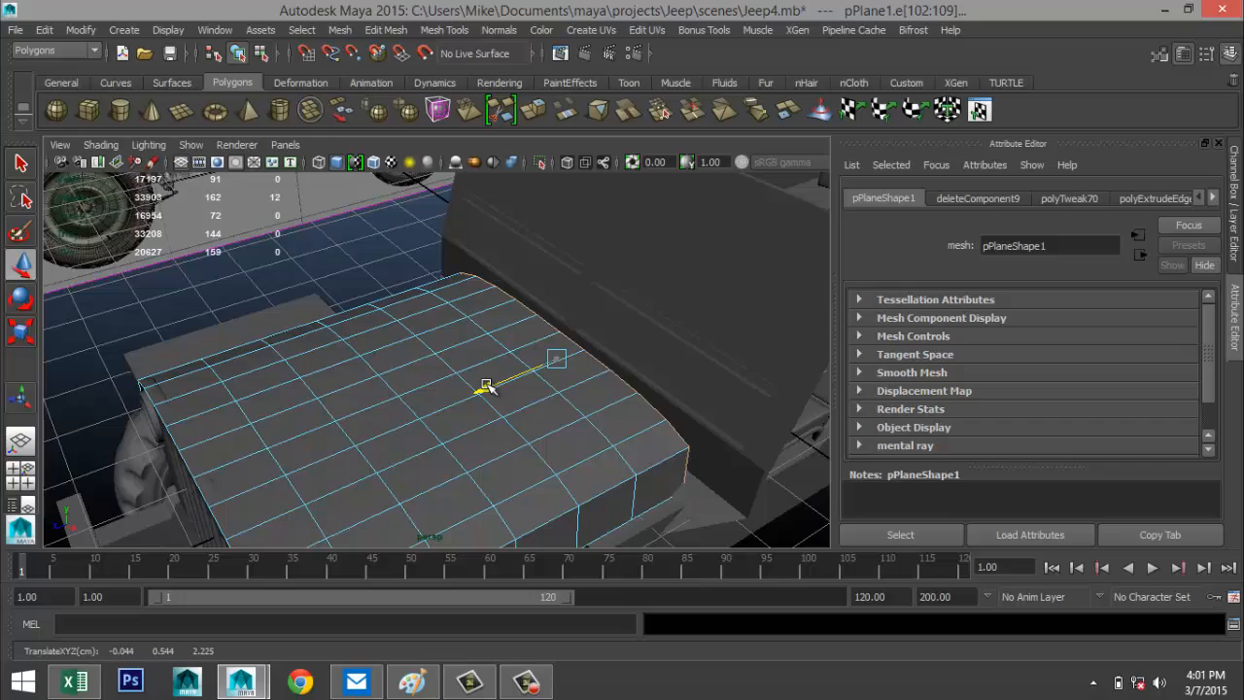
drag(486, 388, 449, 393)
scroll(497, 386, down, 10)
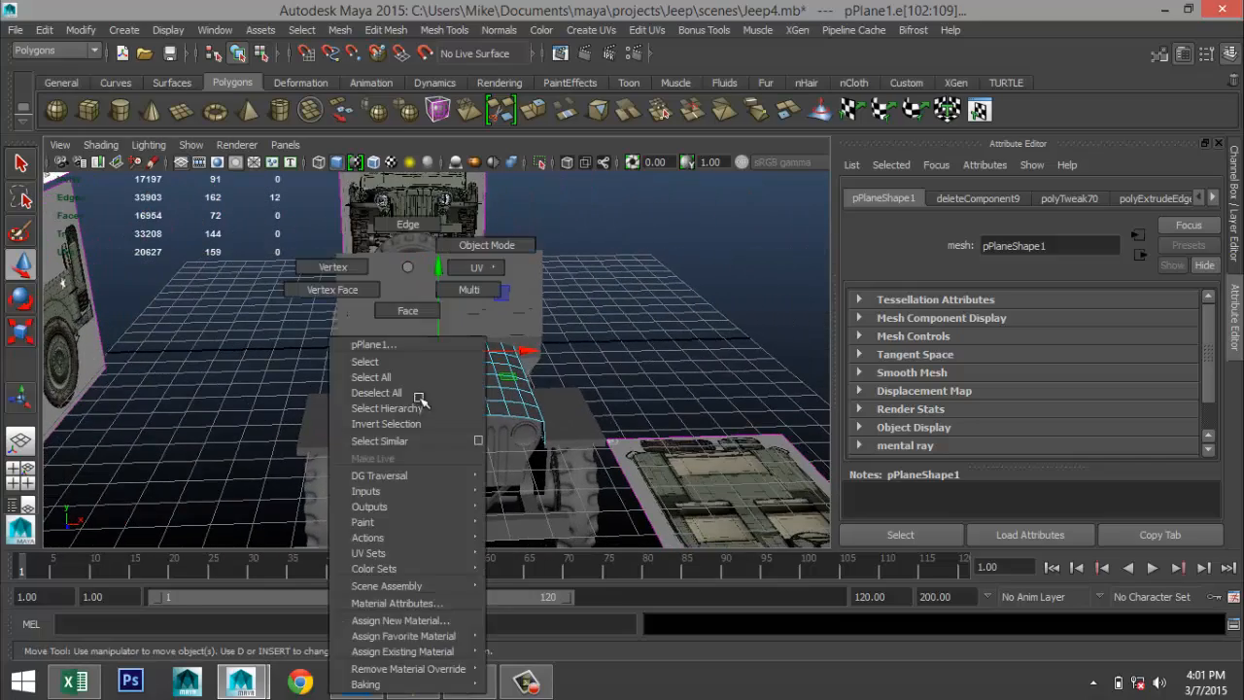
Step: Extrude all of the hood's faces with a thickness of 0.15
right_drag(407, 267, 486, 274)
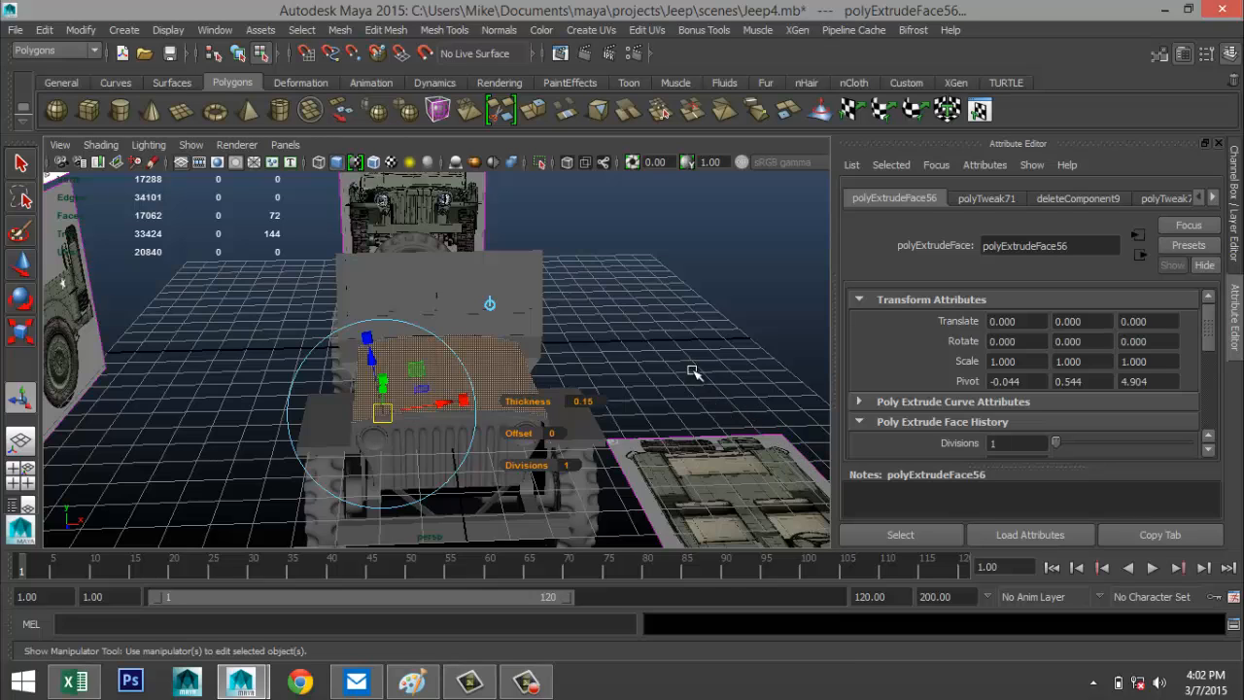
click(694, 375)
scroll(509, 408, up, 3)
click(486, 403)
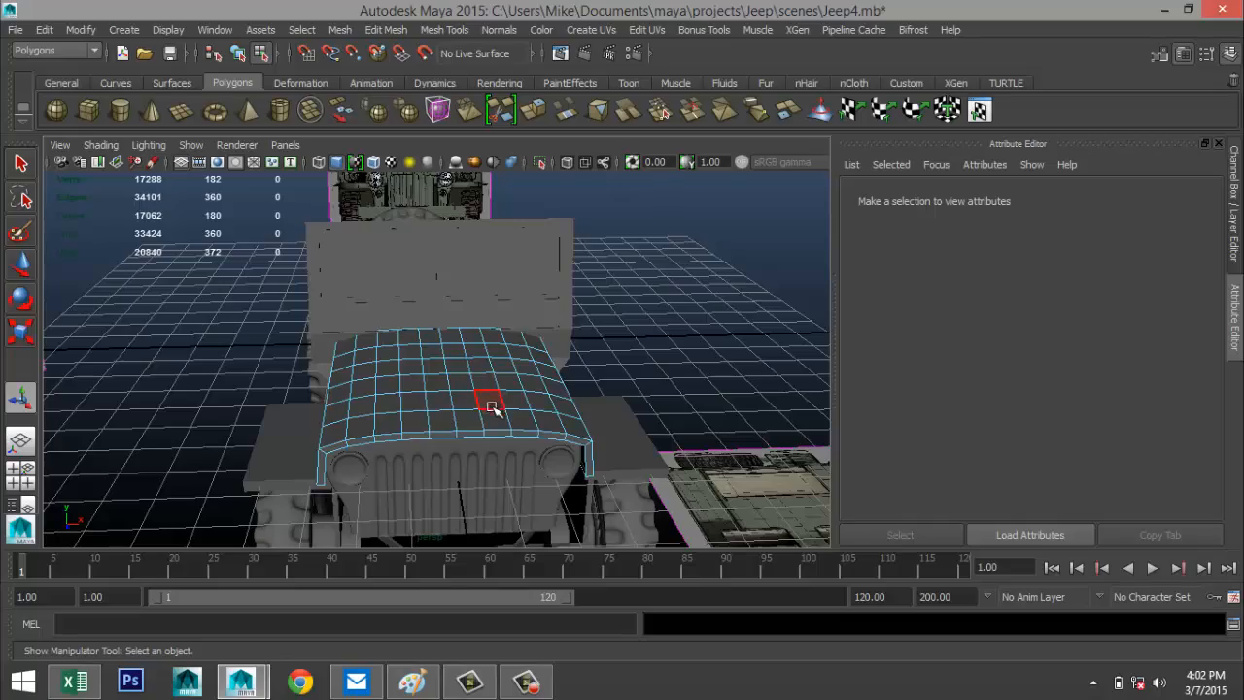
mouse_move(515, 438)
alt+mouse_down()
mouse_move(544, 408)
mouse_move(554, 427)
mouse_move(560, 408)
mouse_move(557, 429)
mouse_move(514, 436)
alt+mouse_up()
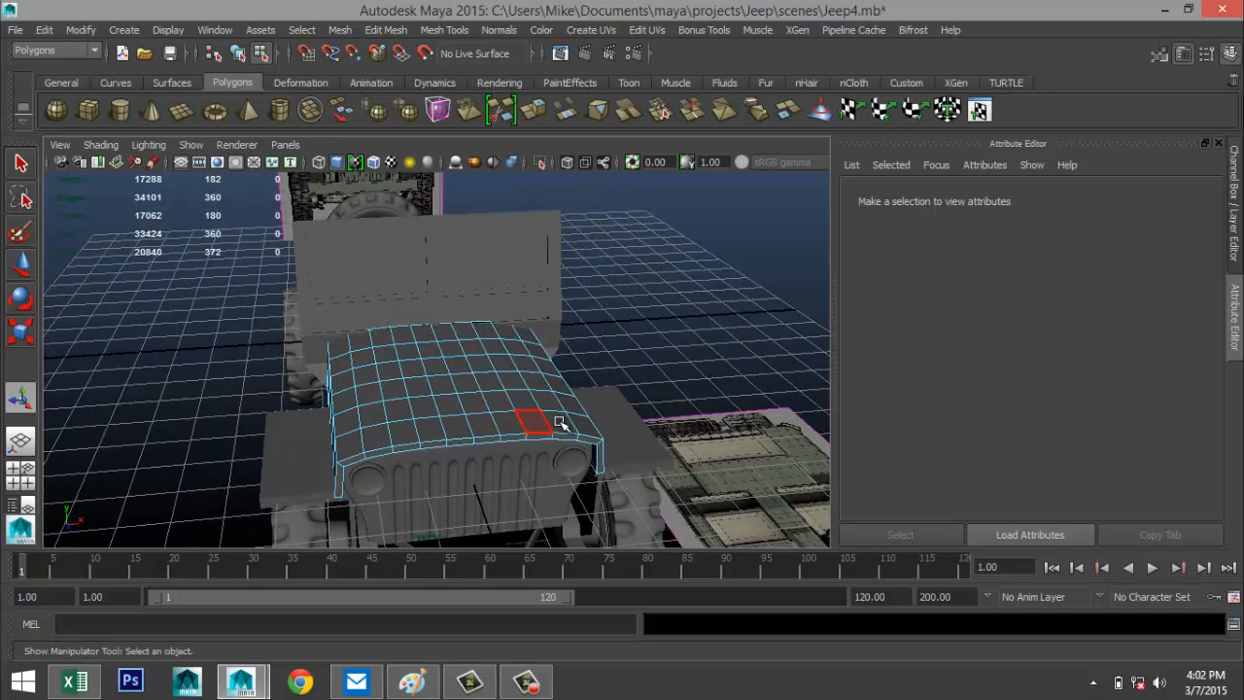
Step: Bring back the hood extrusion's settings by undoing the deselection, and enter a smaller thickness
key(ctrl+z)
key(ctrl+z)
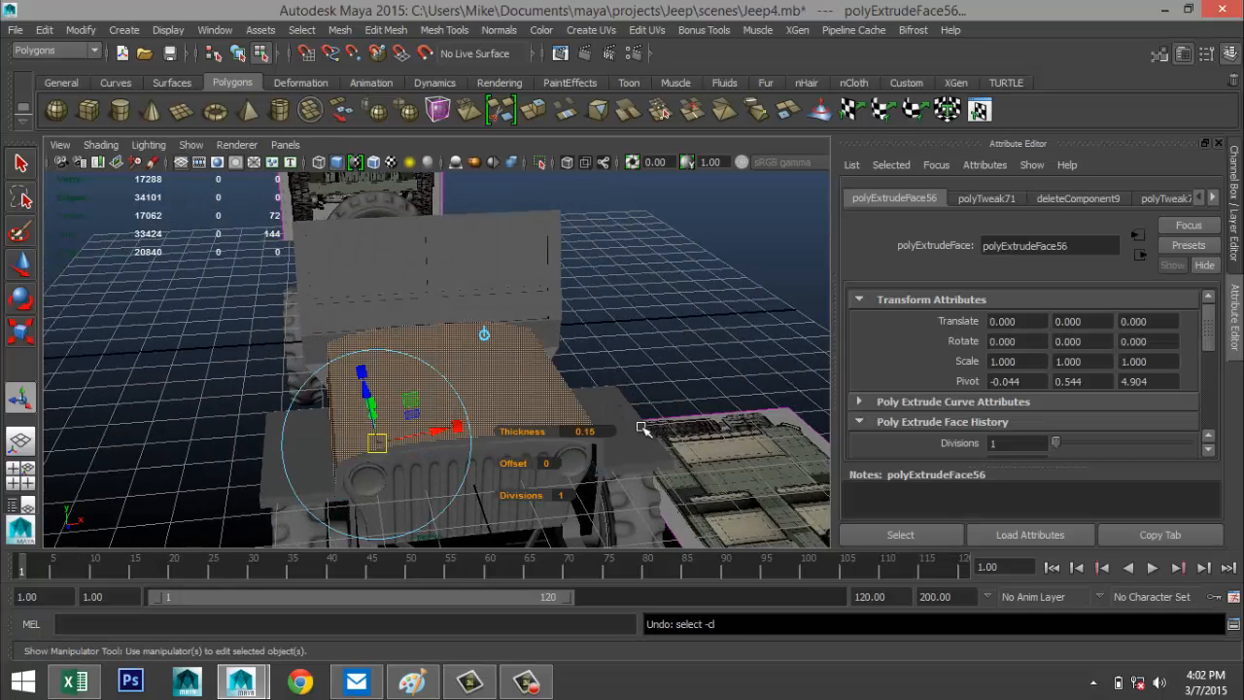
click(602, 433)
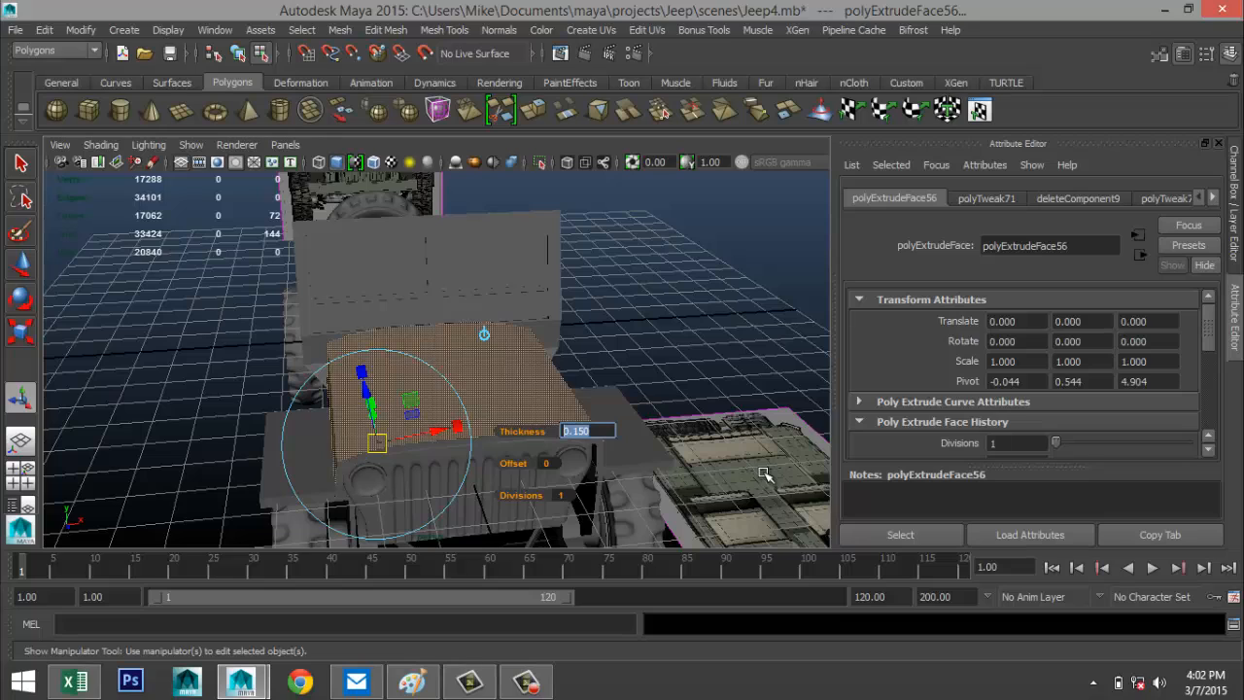
text(0)
key(Return)
click(657, 320)
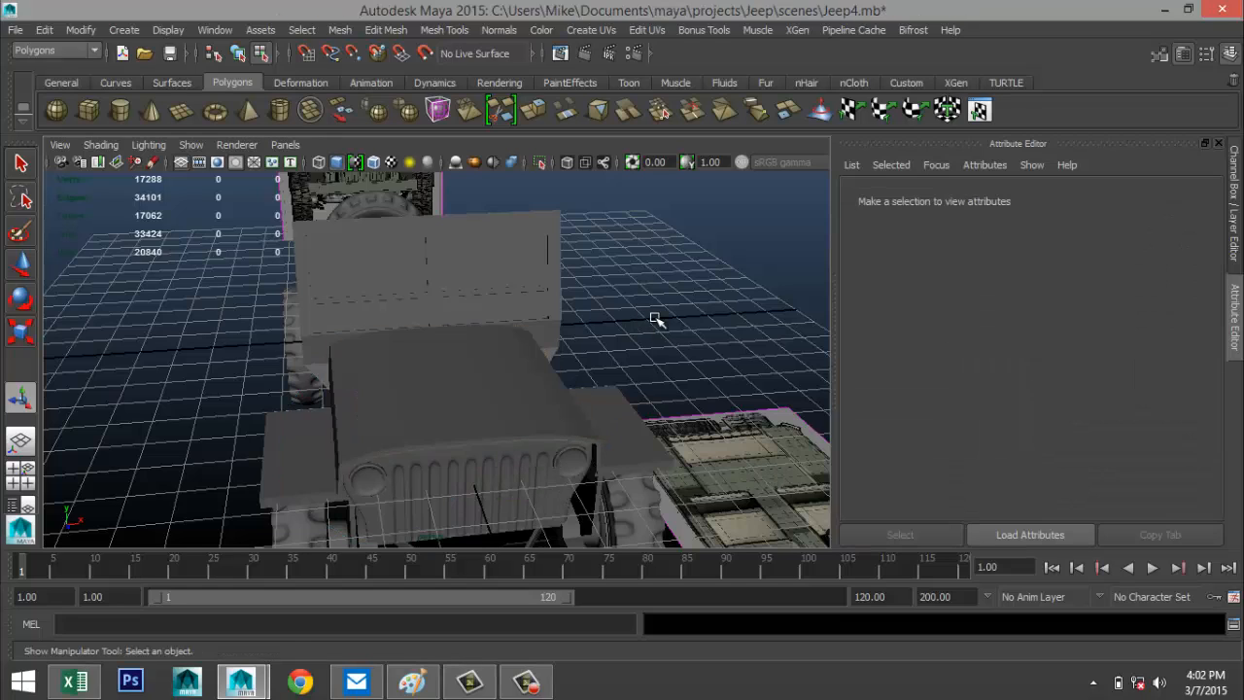
Step: Preview the hood smoothed and inspect its shape against the grille, windshield and fenders
scroll(674, 320, down, 1)
scroll(675, 320, up, 1)
alt+drag(674, 320, 503, 417)
click(498, 413)
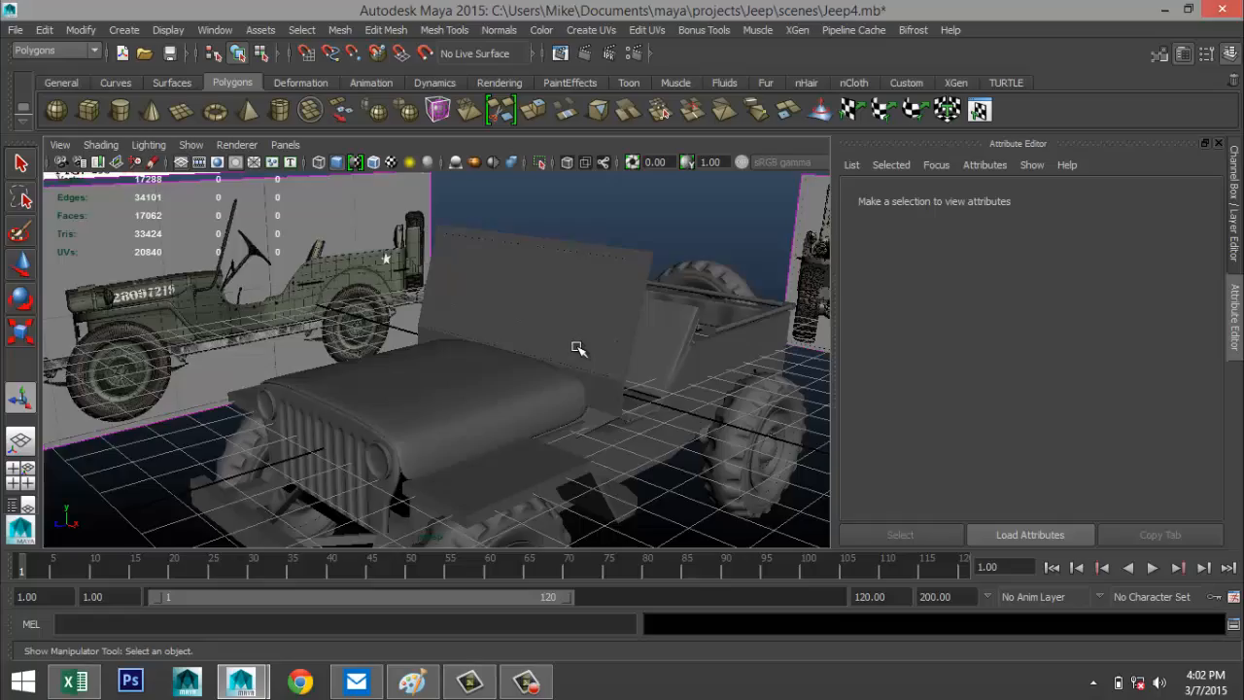
alt+drag(574, 347, 690, 365)
Step: Insert an edge loop across the hood close to its rear edge at the windshield
click(473, 370)
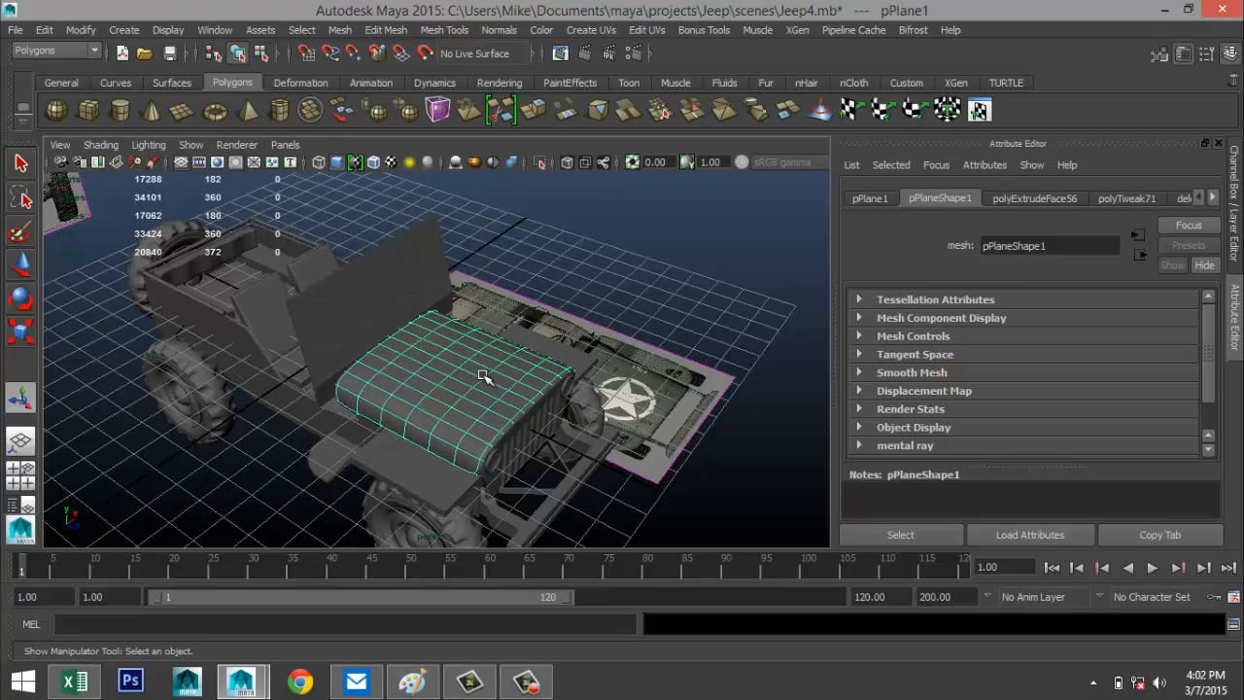
alt+drag(361, 378, 428, 362)
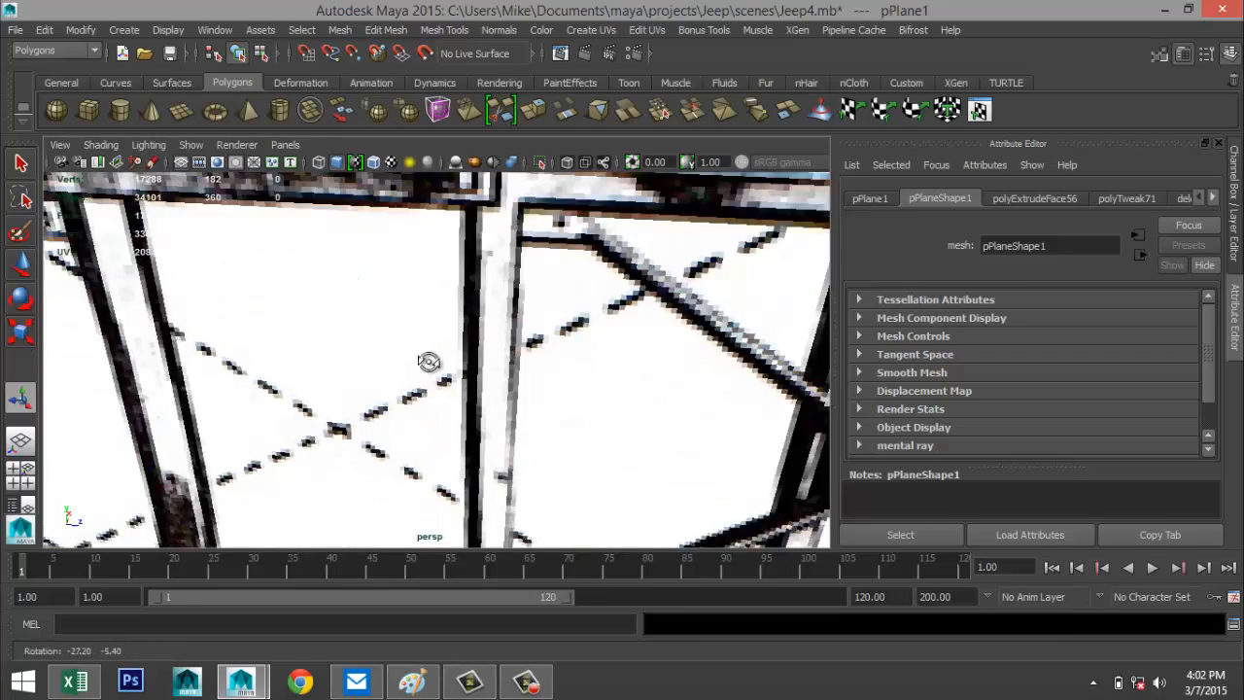
key(f)
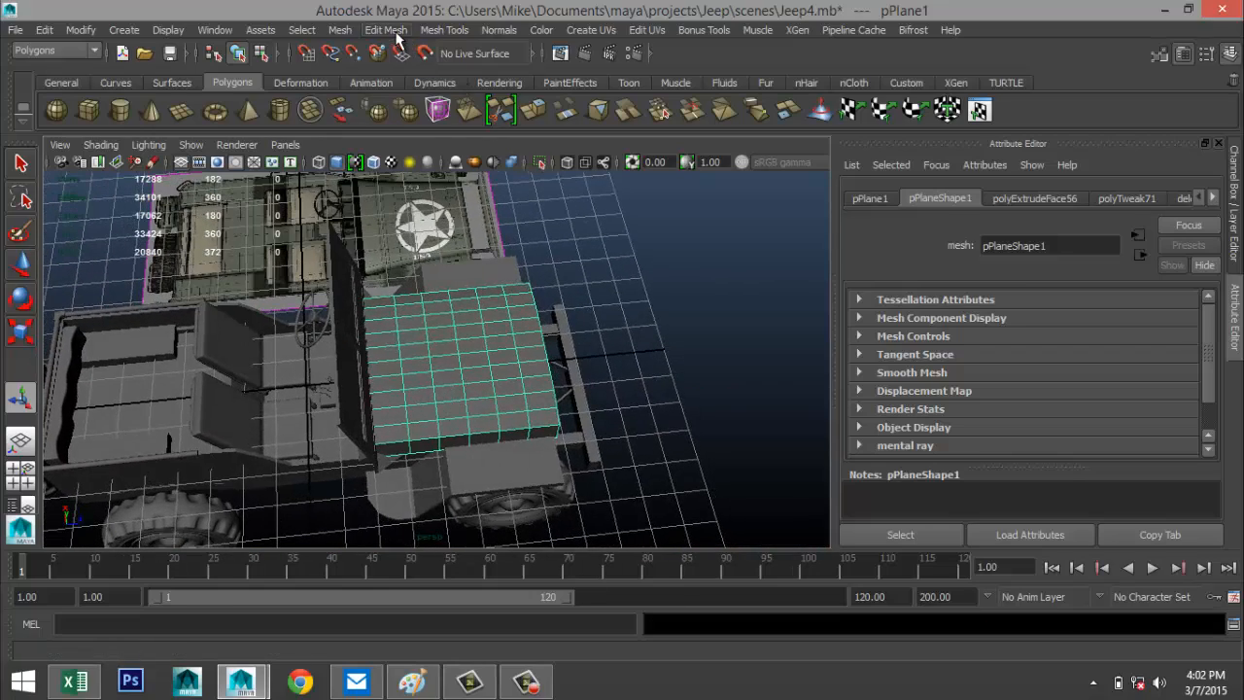
click(396, 33)
click(449, 32)
click(525, 237)
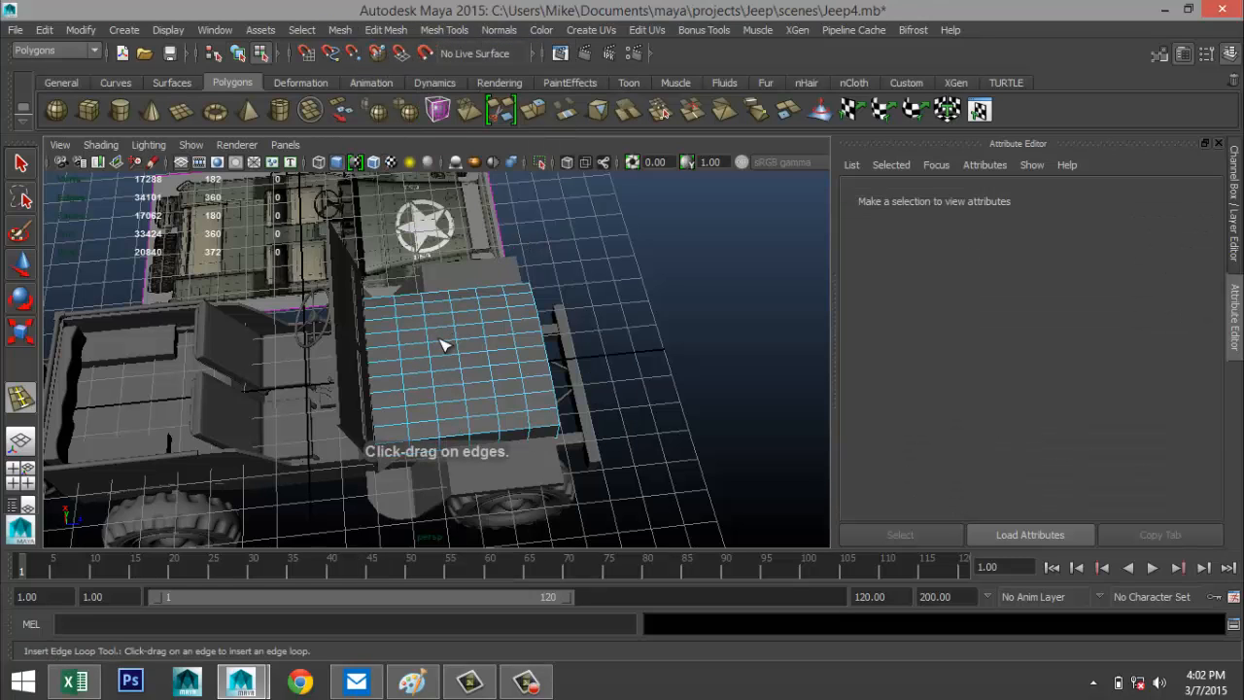
drag(389, 364, 379, 374)
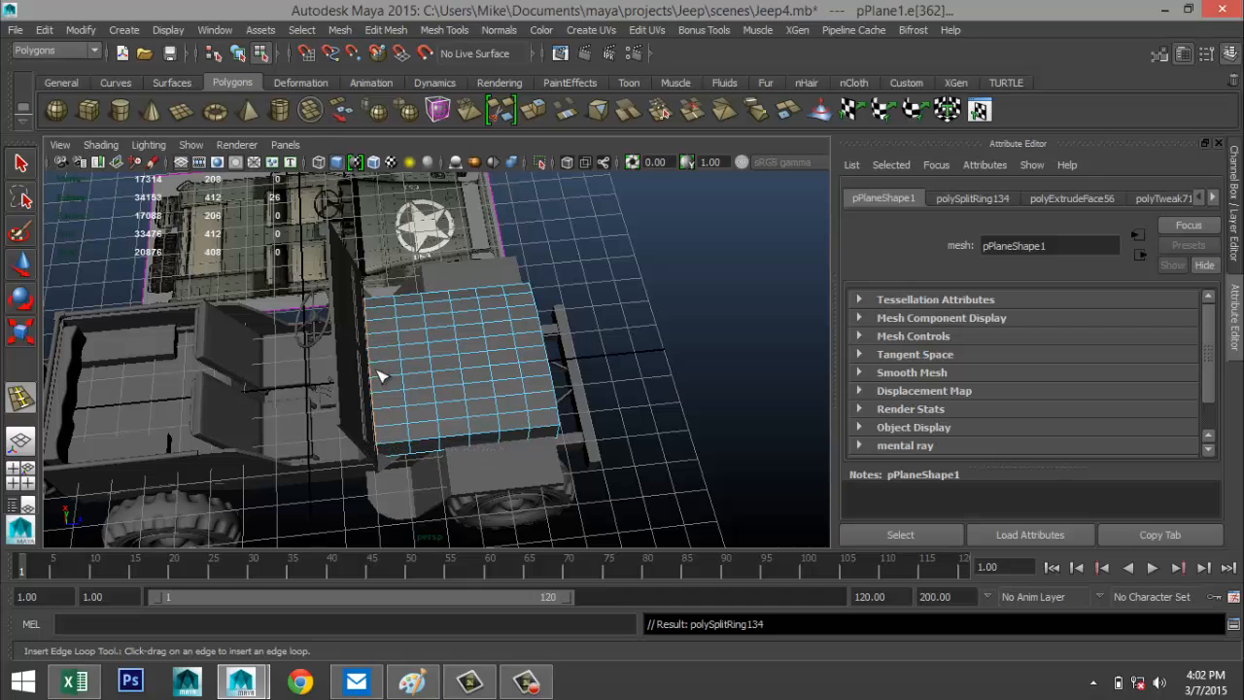
Step: Return the hood to object mode and display it with smooth mesh preview
key(q)
right_drag(470, 348, 556, 272)
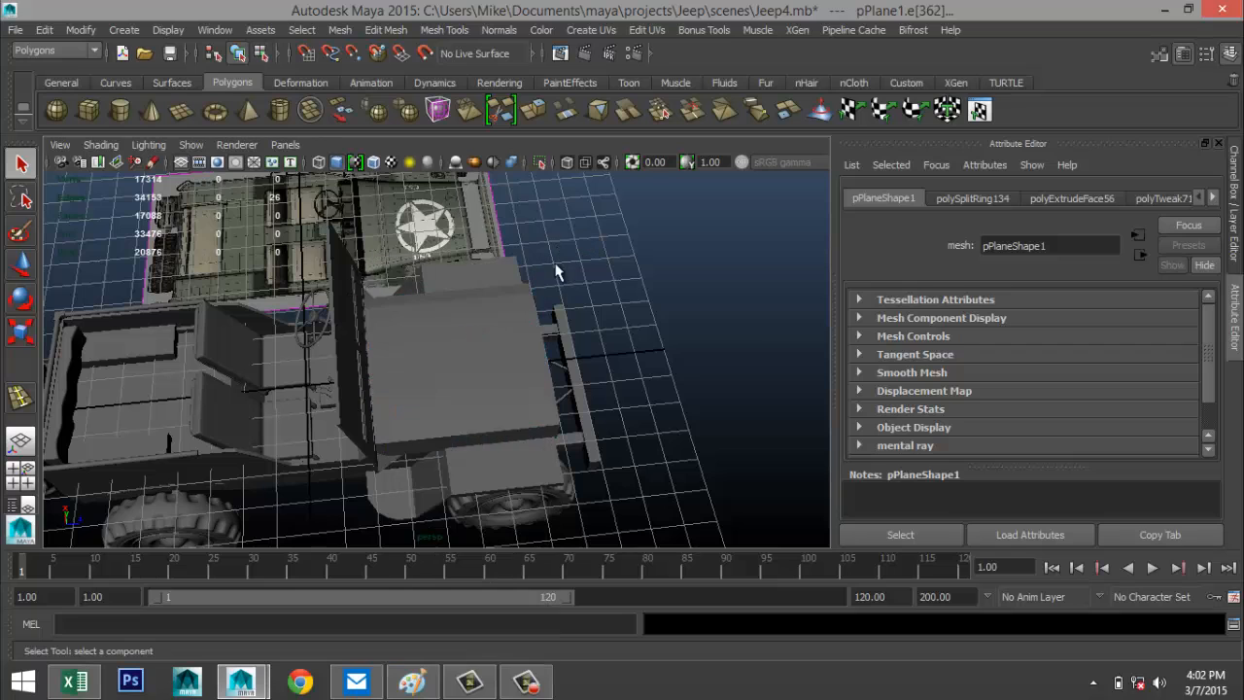
click(463, 342)
click(661, 359)
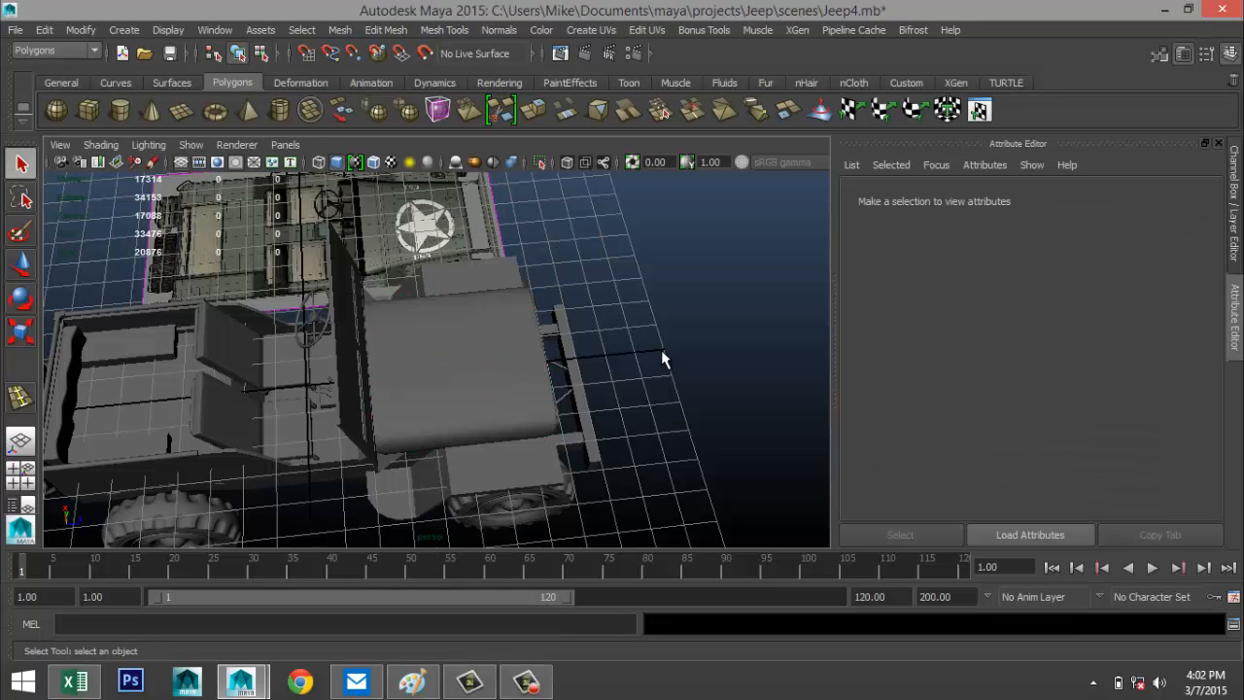
alt+drag(662, 359, 587, 408)
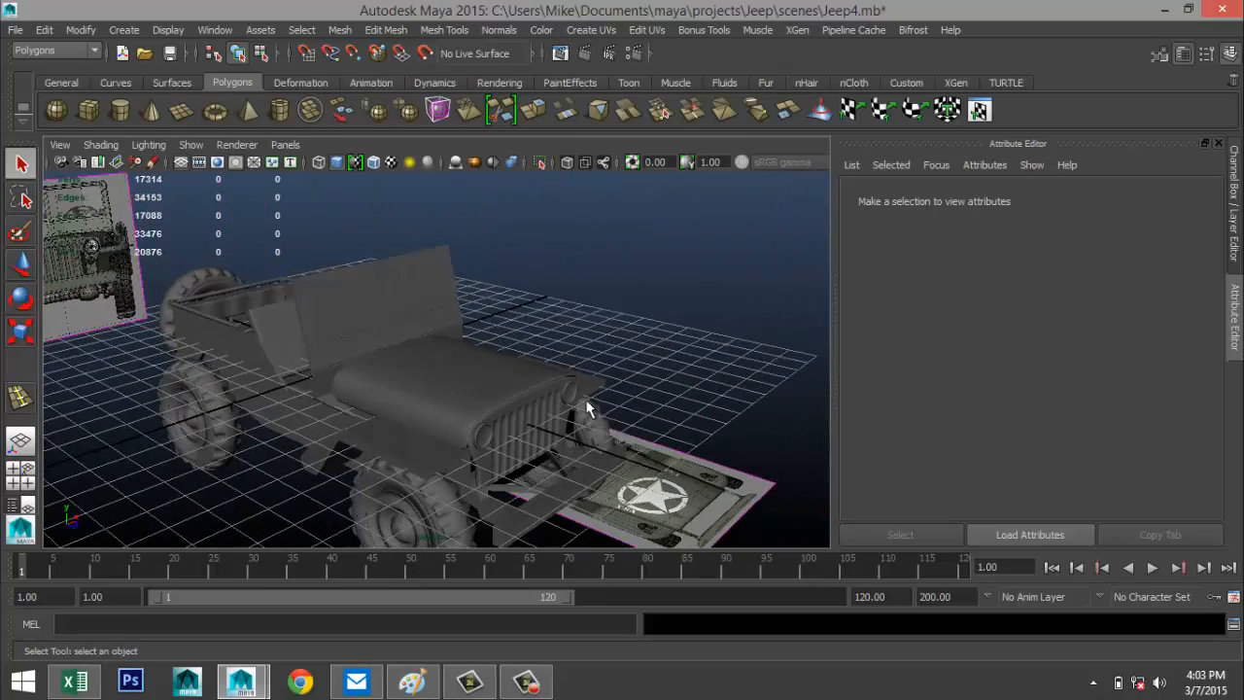
Step: Duplicate the front bumper and move the copy under the rear end of the jeep's body
click(526, 519)
key(ctrl+d)
key(w)
drag(641, 520, 237, 421)
alt+drag(98, 438, 389, 437)
drag(471, 445, 435, 414)
alt+drag(402, 425, 377, 424)
Step: Lower the spare wheel in Y against the jeep's rear panel
click(476, 320)
drag(473, 229, 474, 245)
alt+drag(591, 472, 552, 503)
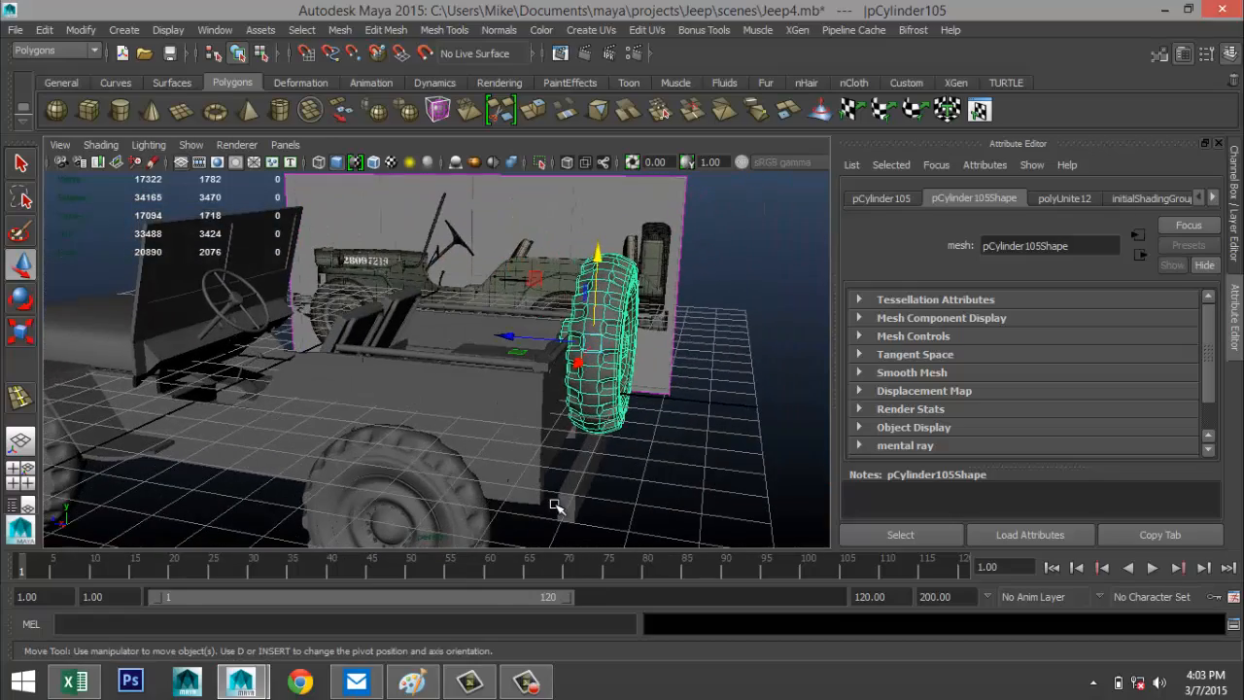
click(556, 504)
alt+drag(512, 444, 536, 439)
click(533, 289)
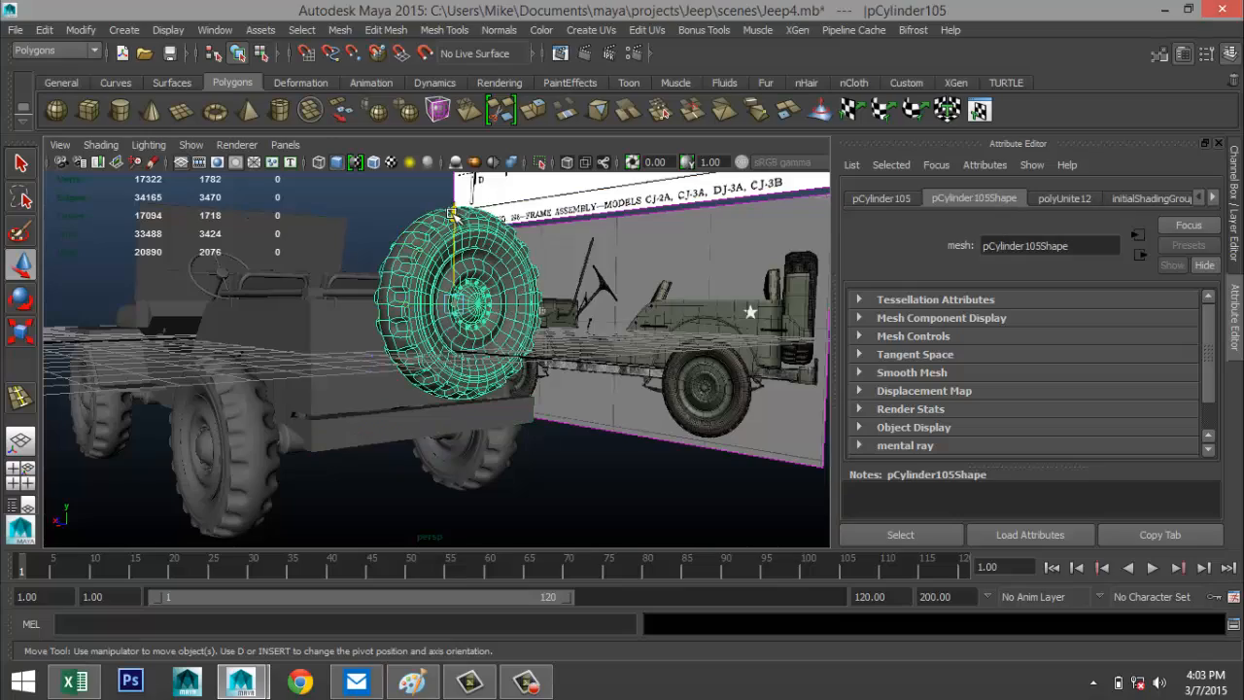
drag(452, 213, 451, 227)
alt+drag(498, 442, 595, 448)
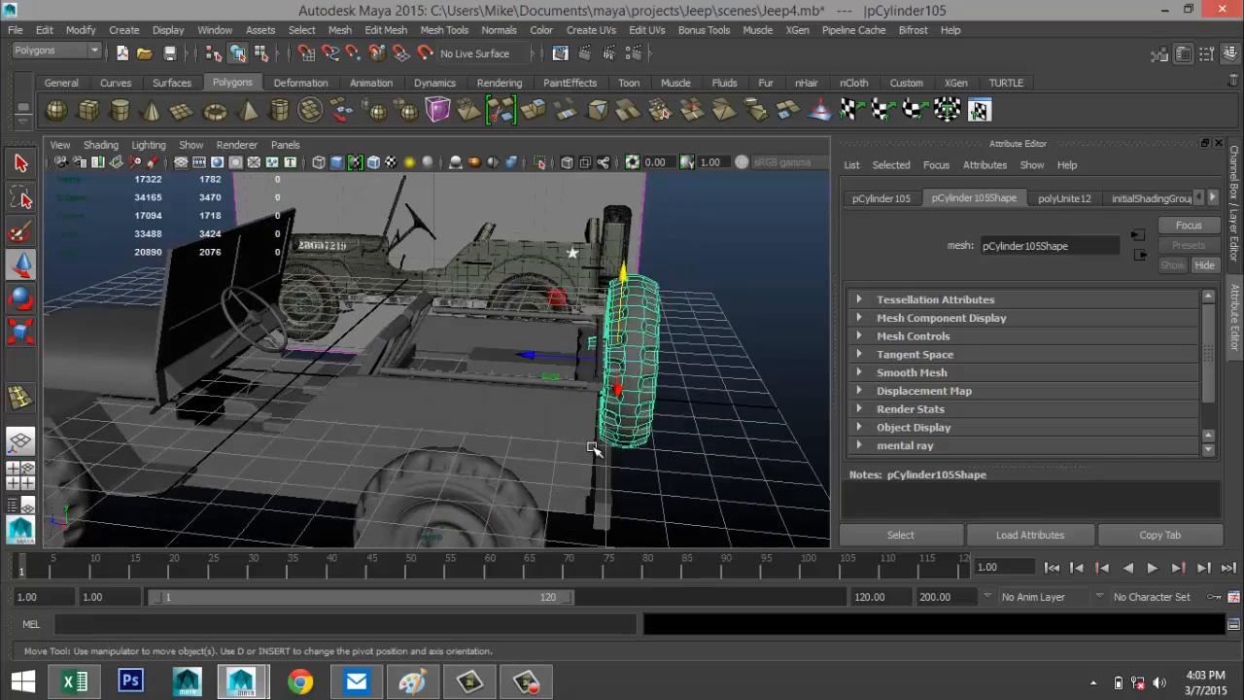
Step: Inspect the whole jeep from the front and side alongside the reference images
scroll(591, 447, down, 5)
alt+drag(416, 412, 657, 454)
click(572, 337)
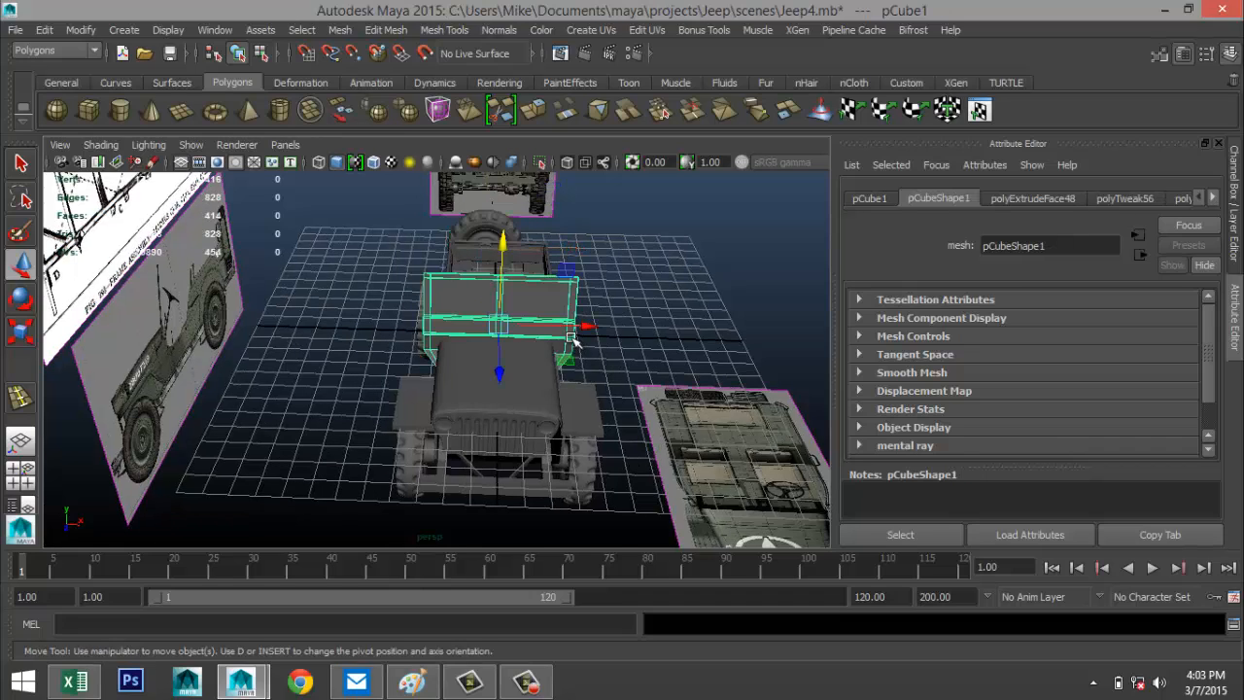
key(f)
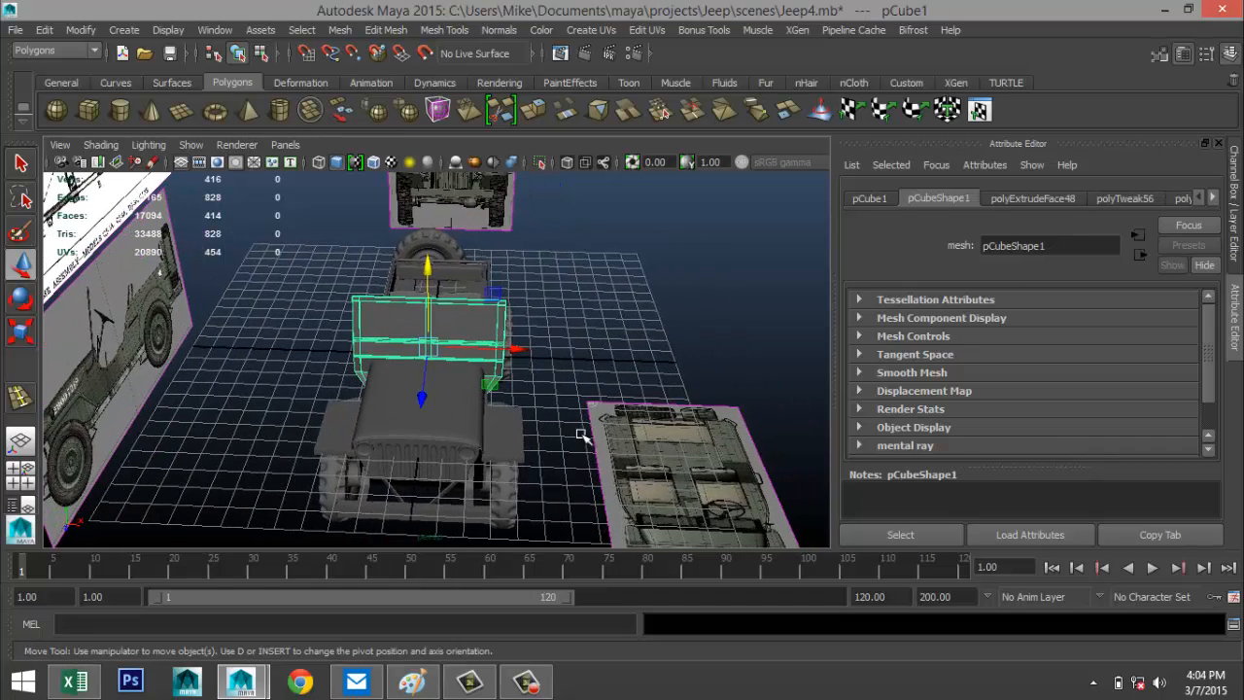
scroll(583, 434, up, 3)
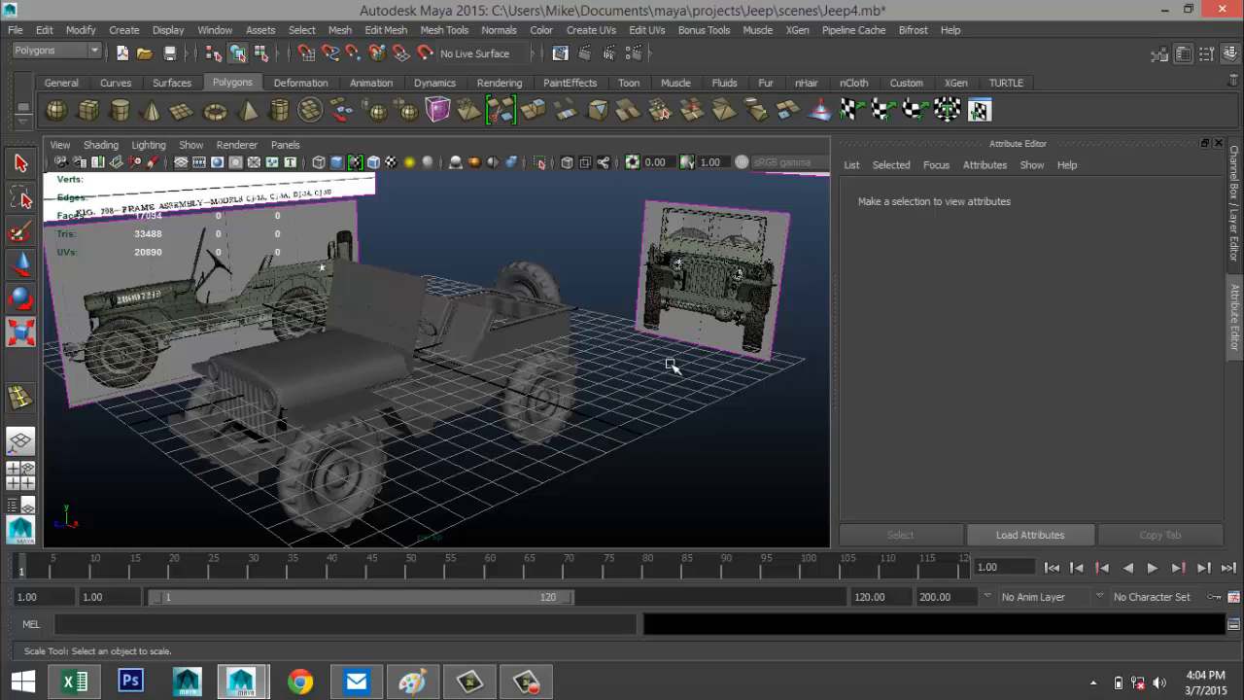
key(XF86AudioRaiseVolume)
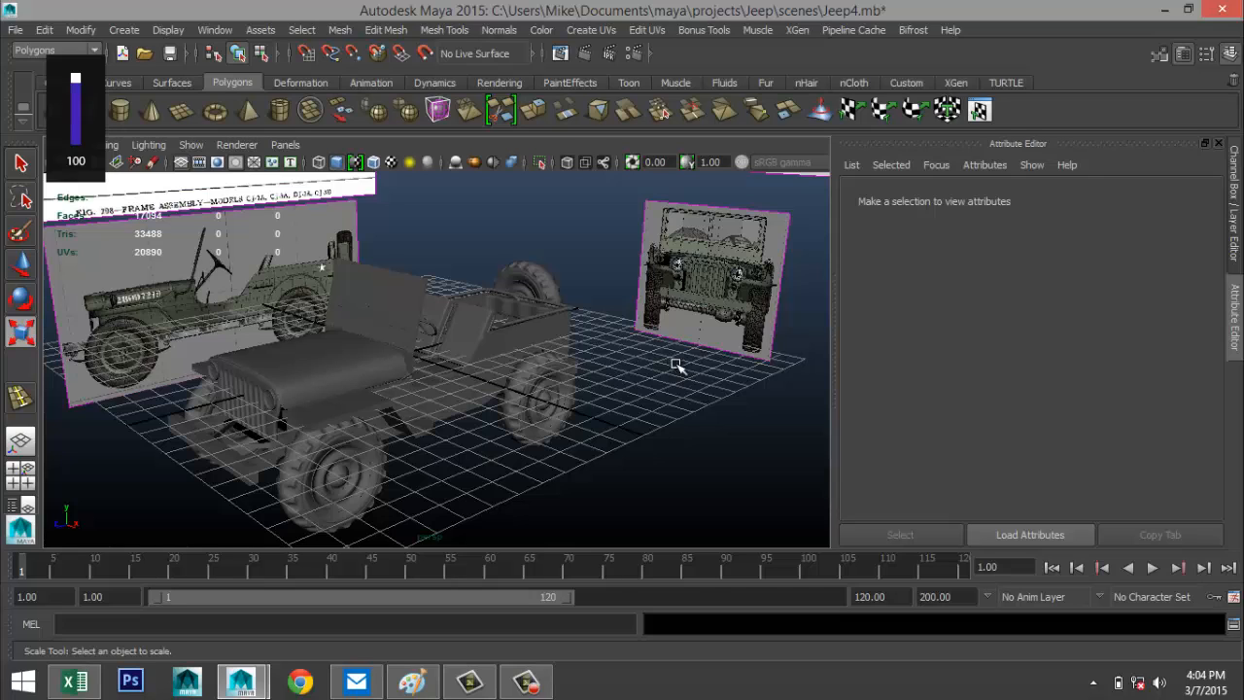
click(526, 681)
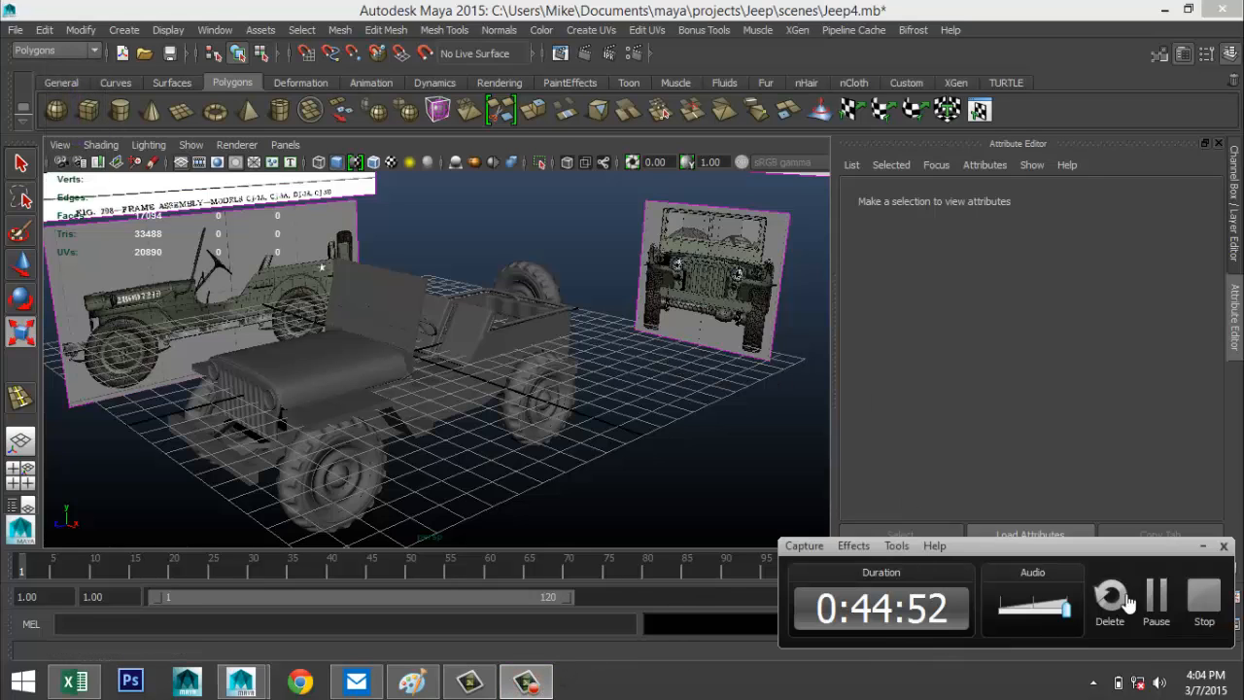